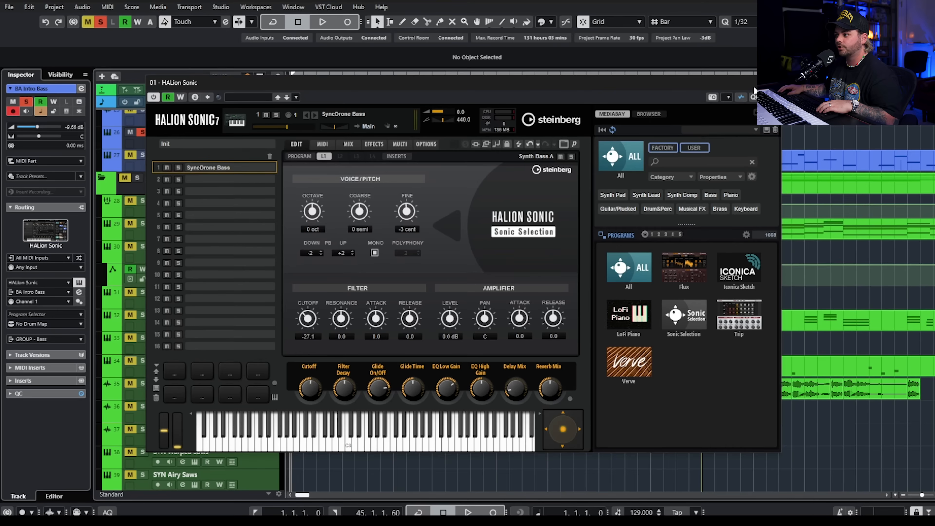
Close the HALion Sonic window, show the modulators of BA Intro Bass and review the modulator types available for slot 3
{"action": "key", "text": "Escape"}
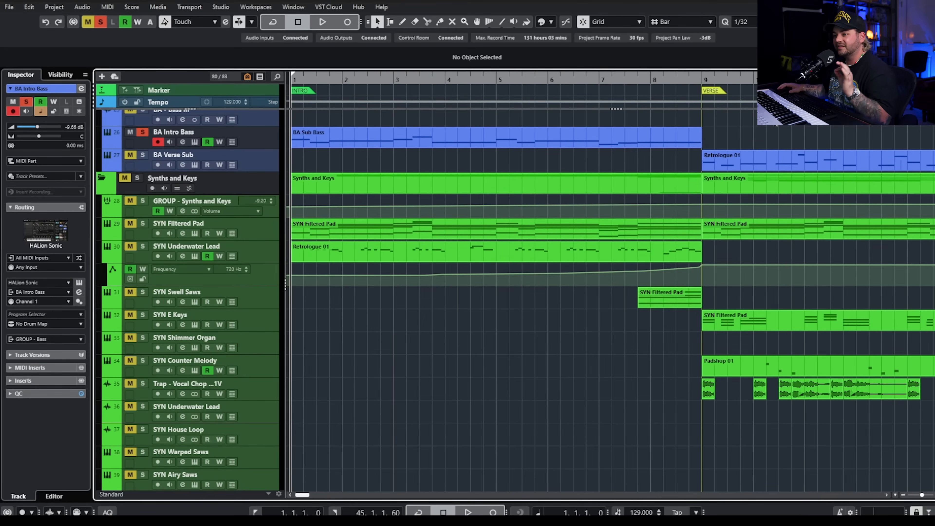
{"action": "key", "text": "ctrl+alt+b"}
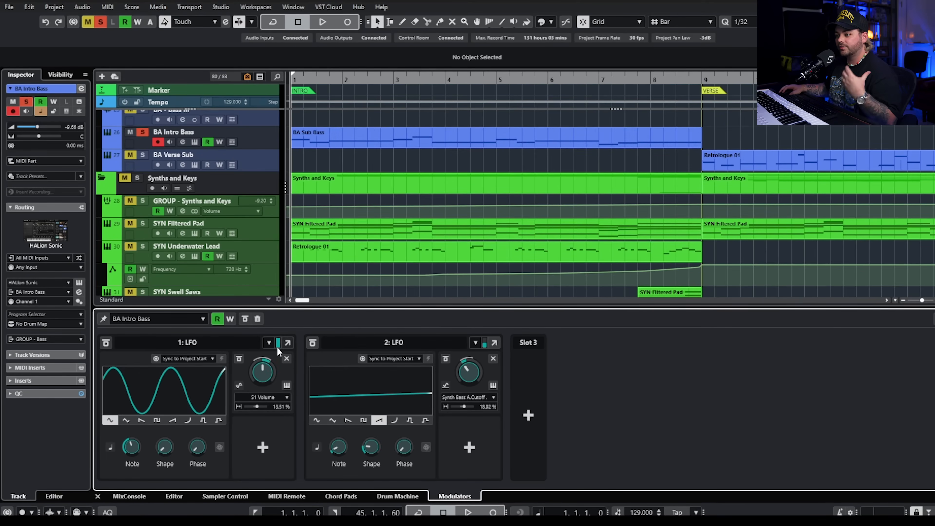
{"action": "left_click", "coordinate": [269, 343]}
{"action": "left_click", "coordinate": [559, 368]}
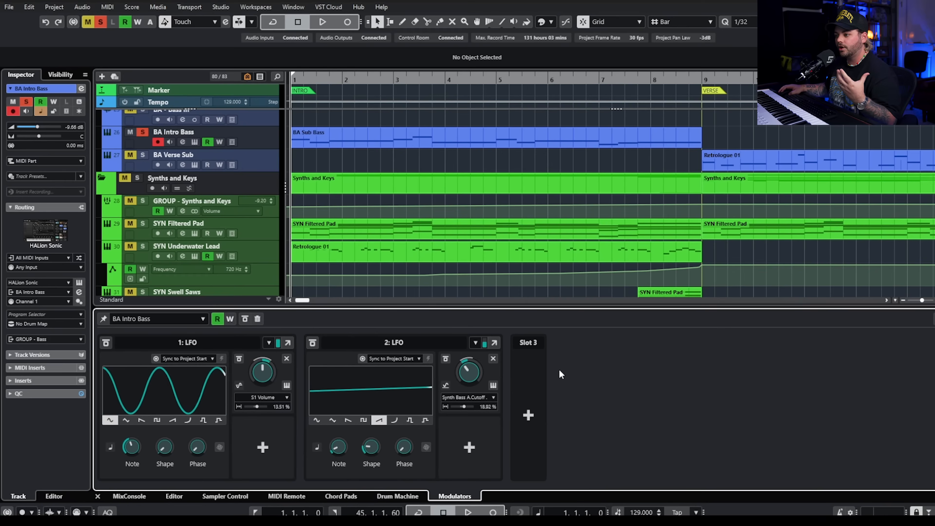
{"action": "left_click", "coordinate": [531, 375]}
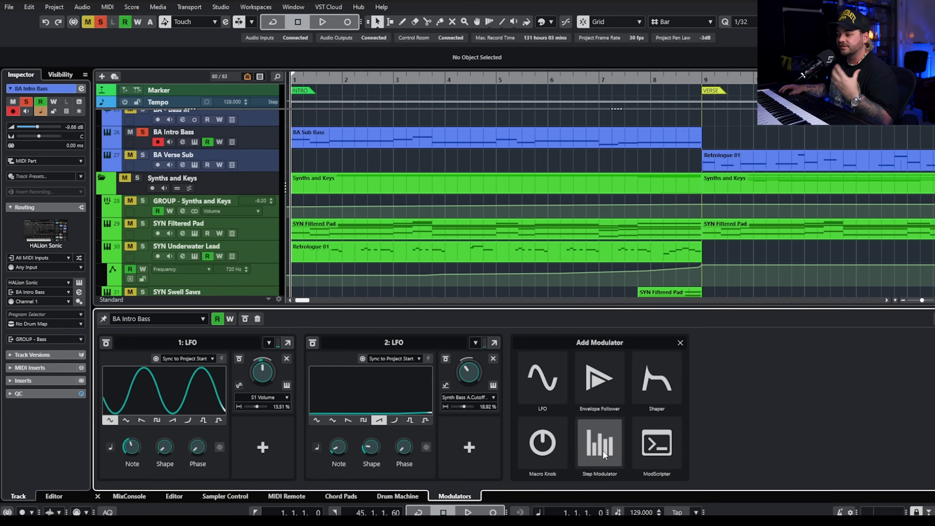
{"action": "left_click", "coordinate": [681, 342]}
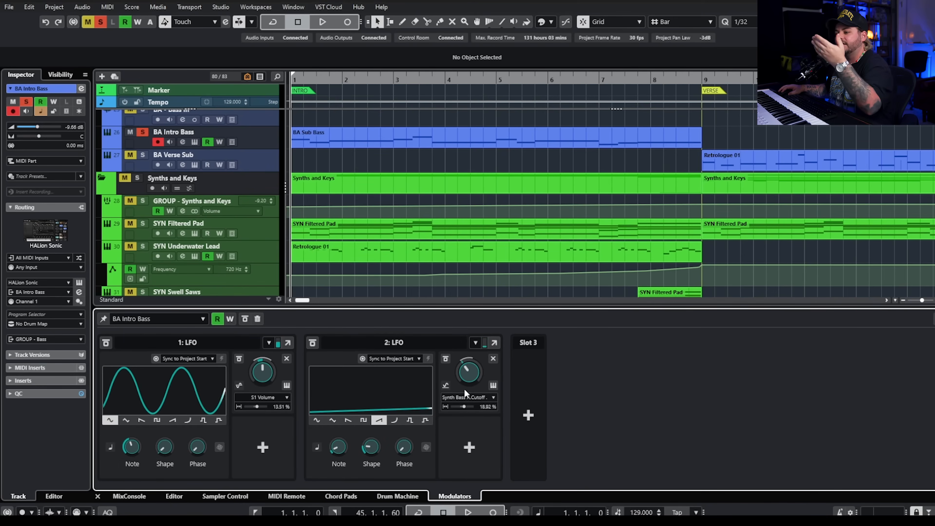
Play the modulated intro bass, inspect the second LFO's cutoff destination in HALion Sonic and hide the modulators
{"action": "key", "text": "space"}
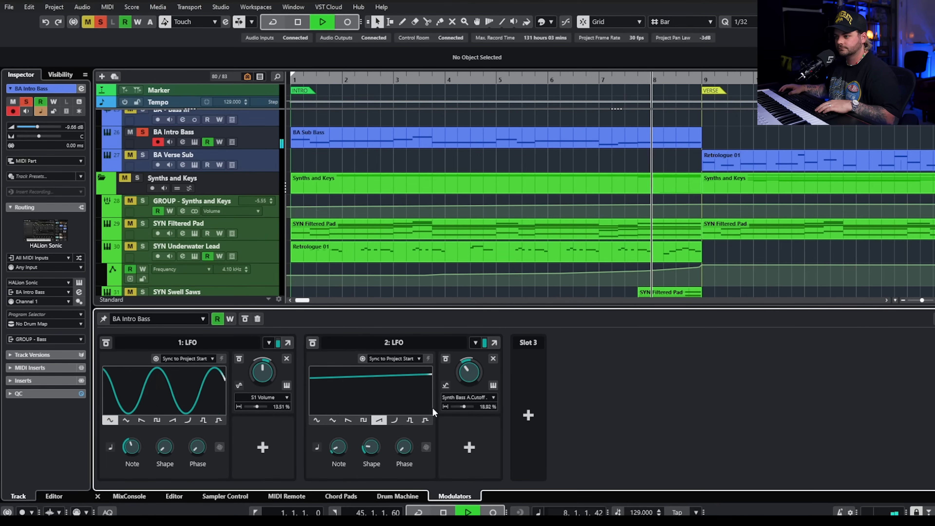
{"action": "key", "text": "space"}
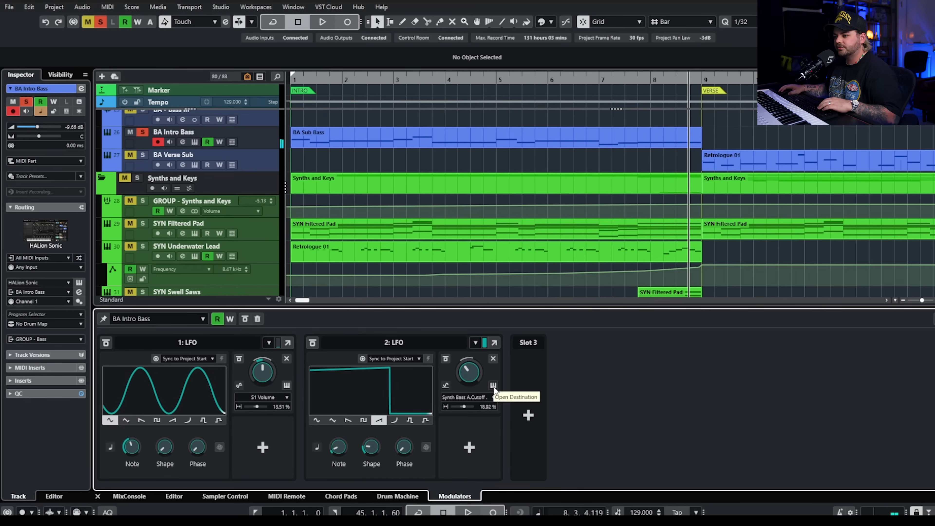
{"action": "left_click", "coordinate": [494, 386]}
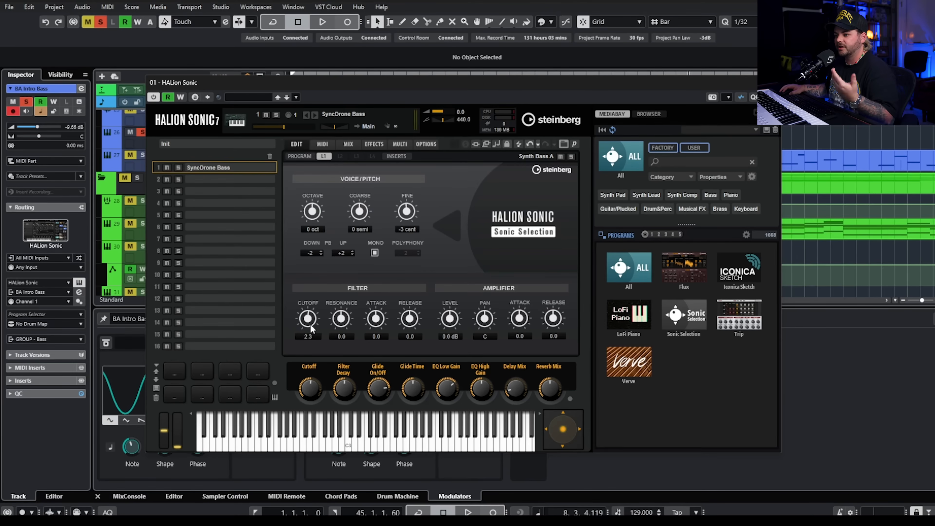
{"action": "left_click", "coordinate": [773, 83]}
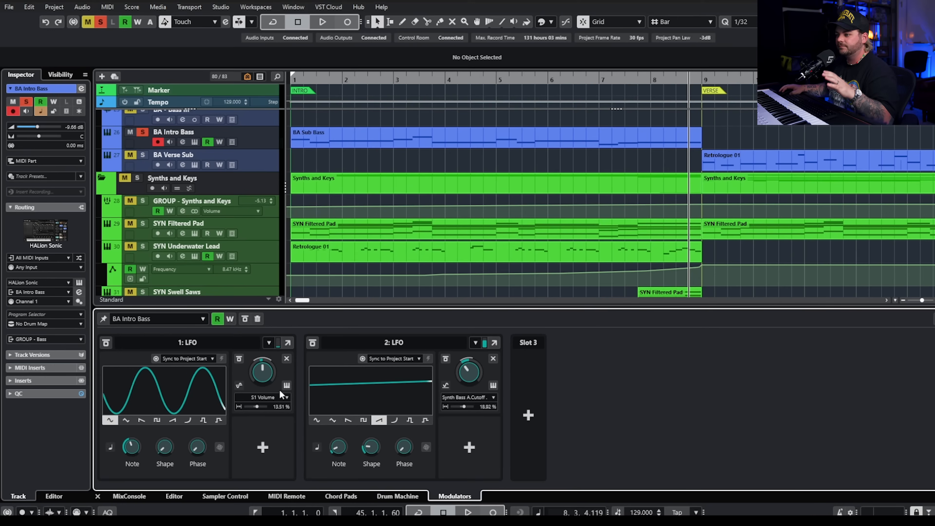
{"action": "key", "text": "ctrl+alt+e"}
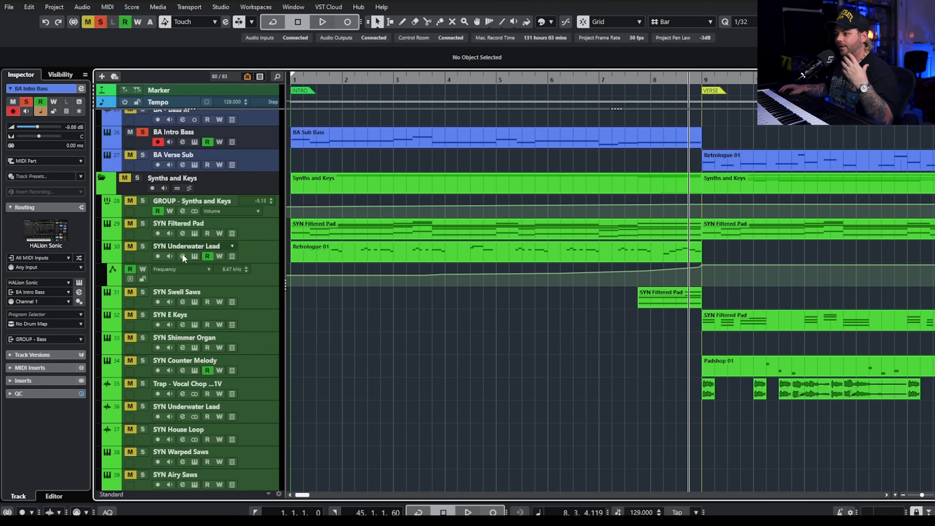
Solo the SYN Underwater Lead track, select its intro part and bypass the track's inserts
{"action": "left_click", "coordinate": [141, 251]}
{"action": "left_click", "coordinate": [325, 253]}
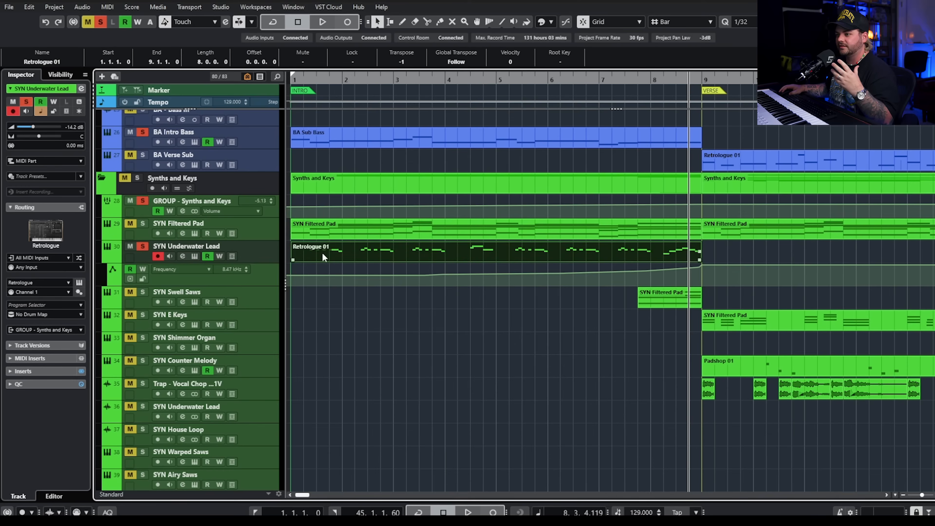
{"action": "left_click_drag", "start_coordinate": [320, 80], "coordinate": [290, 86]}
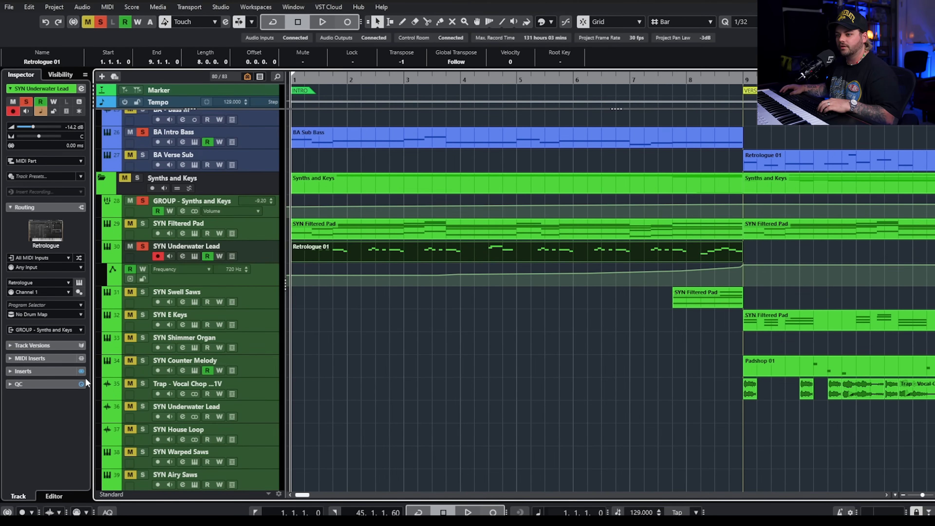
{"action": "left_click", "coordinate": [81, 371]}
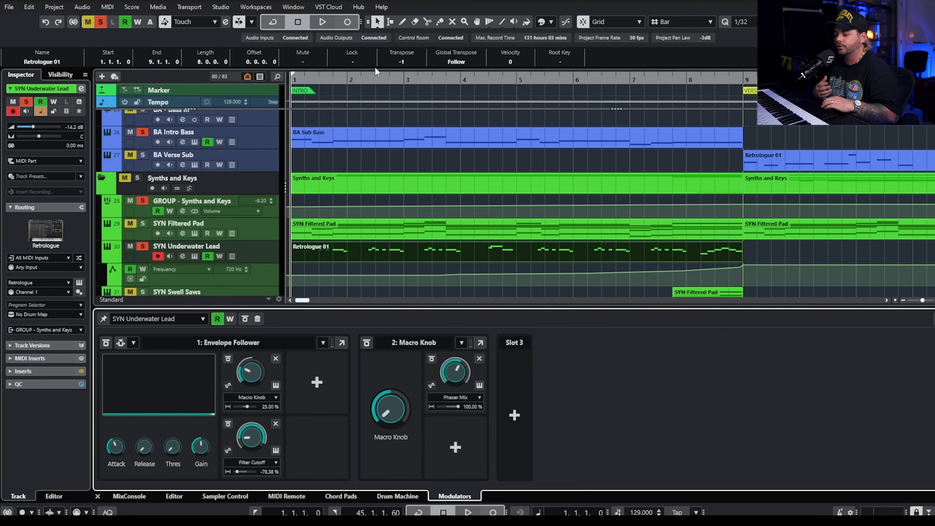
Play the lead without inserts while watching its Envelope Follower and Macro Knob modulators, and hide the modulators
{"action": "key", "text": "space"}
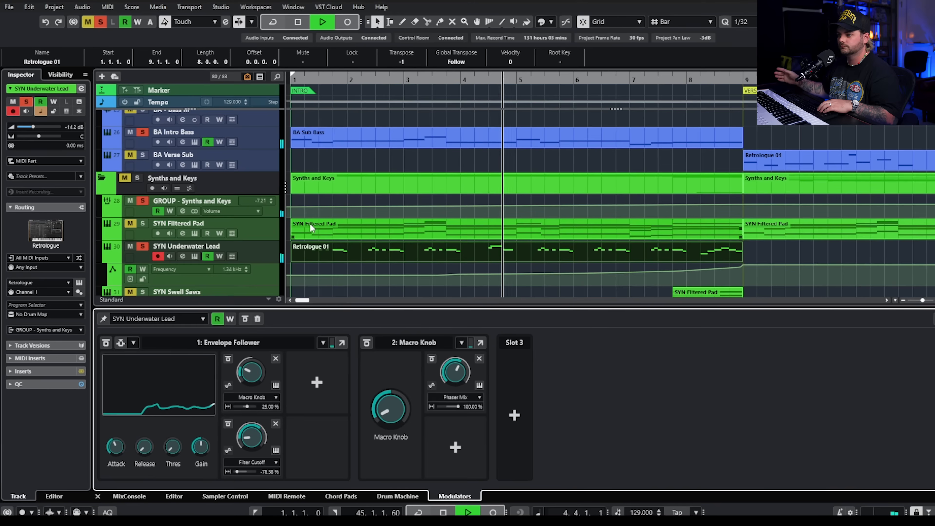
{"action": "key", "text": "space"}
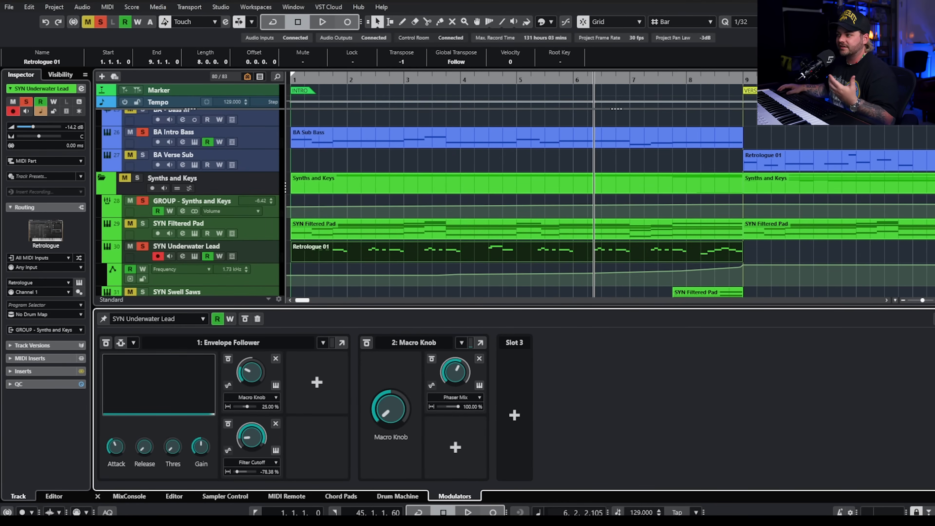
{"action": "key", "text": "ctrl+alt+b"}
Activate and open the StudioDelay insert on SYN Underwater Lead, and review the routing options of its distortion section
{"action": "left_click", "coordinate": [182, 256]}
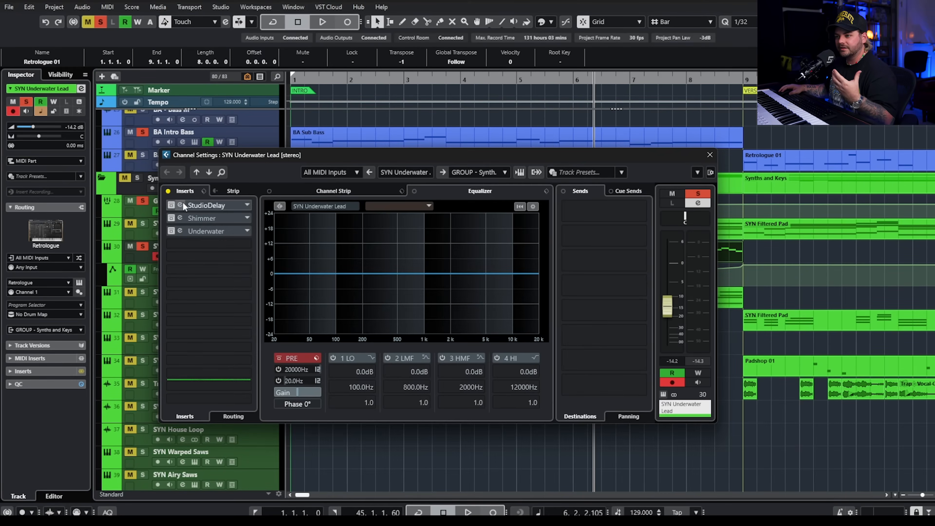
{"action": "left_click", "coordinate": [214, 209]}
{"action": "left_click_drag", "start_coordinate": [849, 126], "coordinate": [331, 180]}
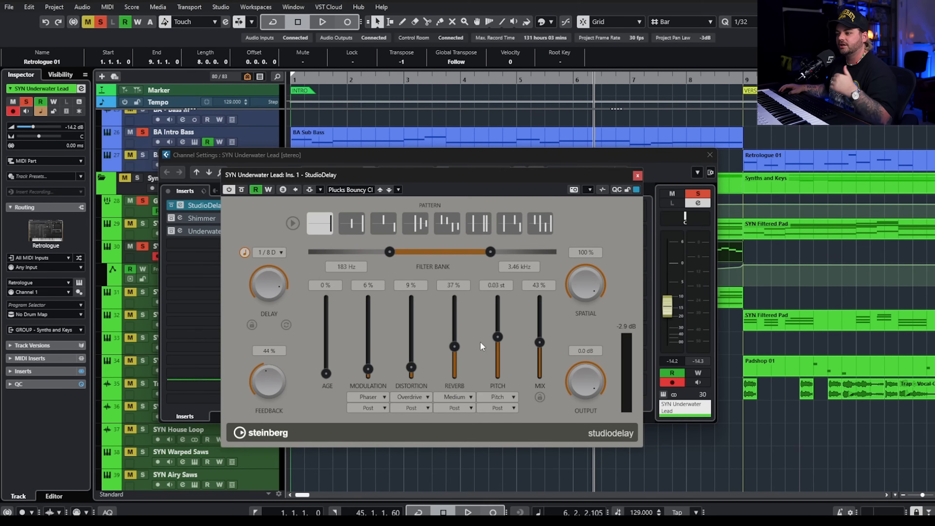
{"action": "left_click", "coordinate": [424, 395]}
{"action": "left_click", "coordinate": [421, 408]}
{"action": "left_click", "coordinate": [419, 410]}
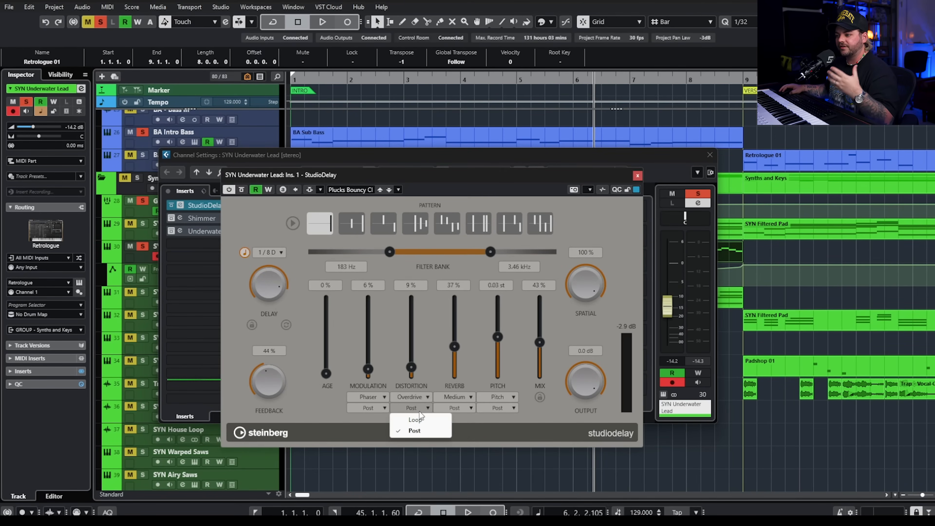
{"action": "left_click", "coordinate": [345, 412]}
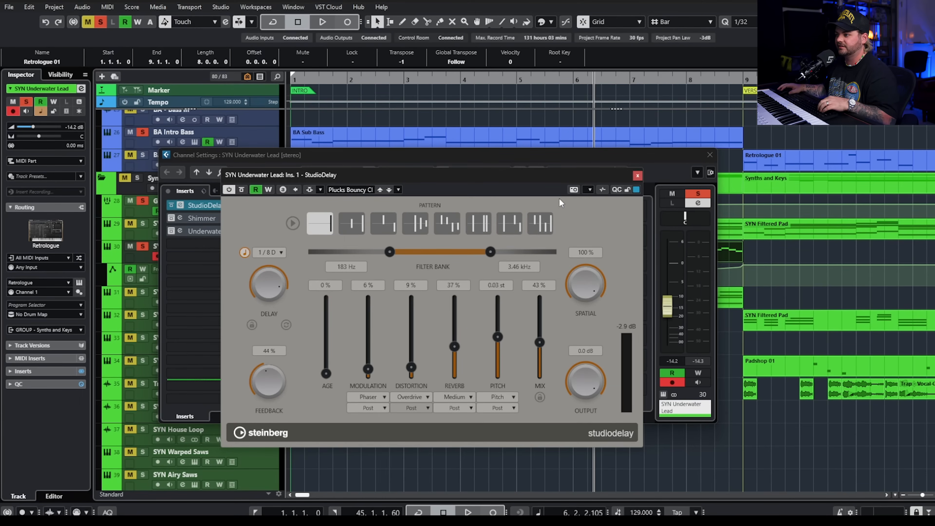
Close the StudioDelay window and play the lead with only the delay active
{"action": "left_click", "coordinate": [637, 176]}
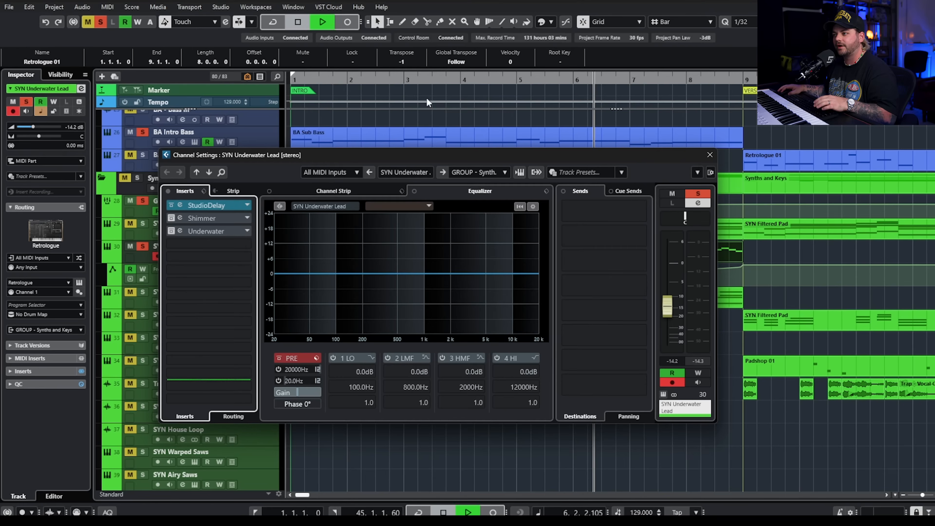
{"action": "key", "text": "space"}
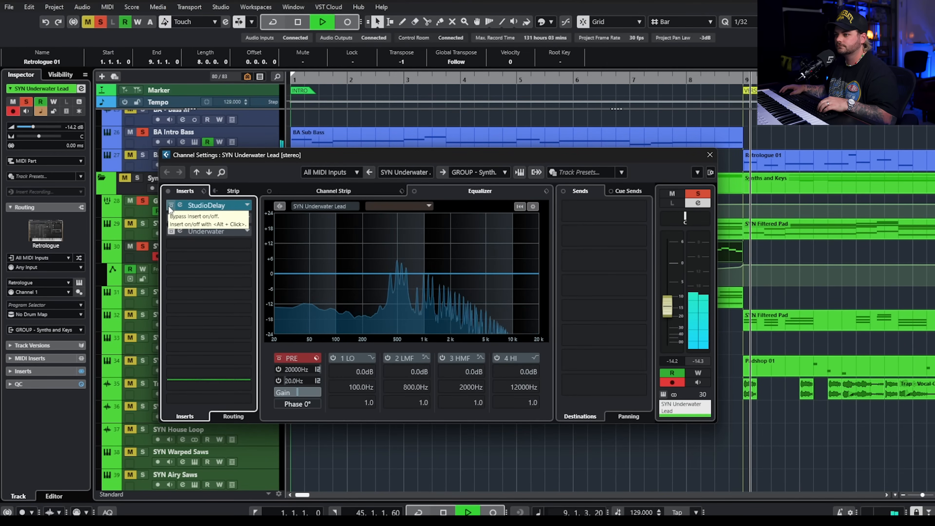
{"action": "key", "text": "space"}
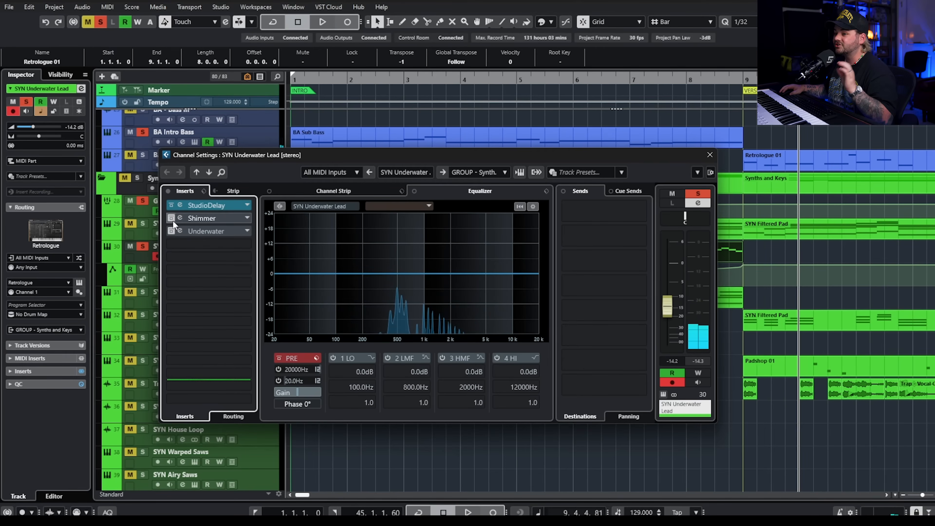
Activate the Shimmer insert on SYN Underwater Lead, open it and play the intro lead through it before closing it
{"action": "left_click", "coordinate": [172, 218]}
{"action": "left_click", "coordinate": [197, 217]}
{"action": "left_click_drag", "start_coordinate": [877, 159], "coordinate": [370, 171]}
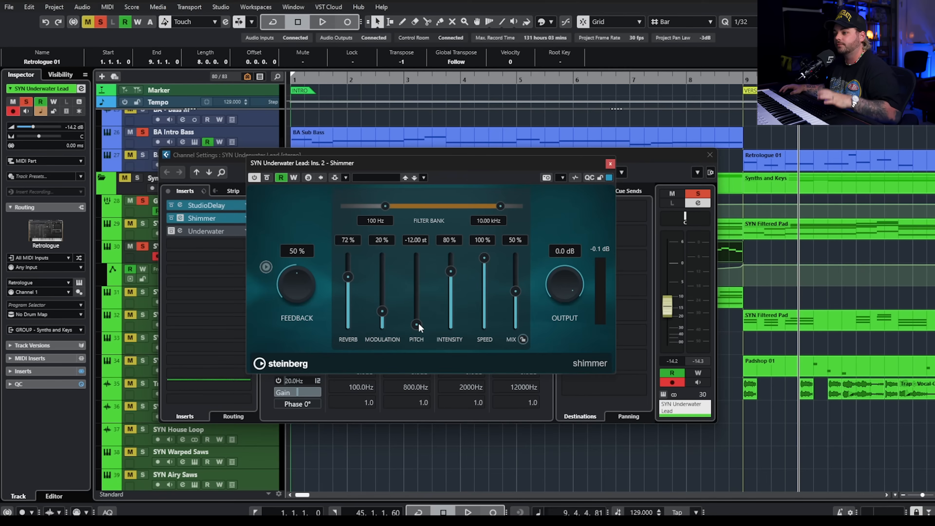
{"action": "key", "text": "space"}
{"action": "left_click", "coordinate": [462, 79]}
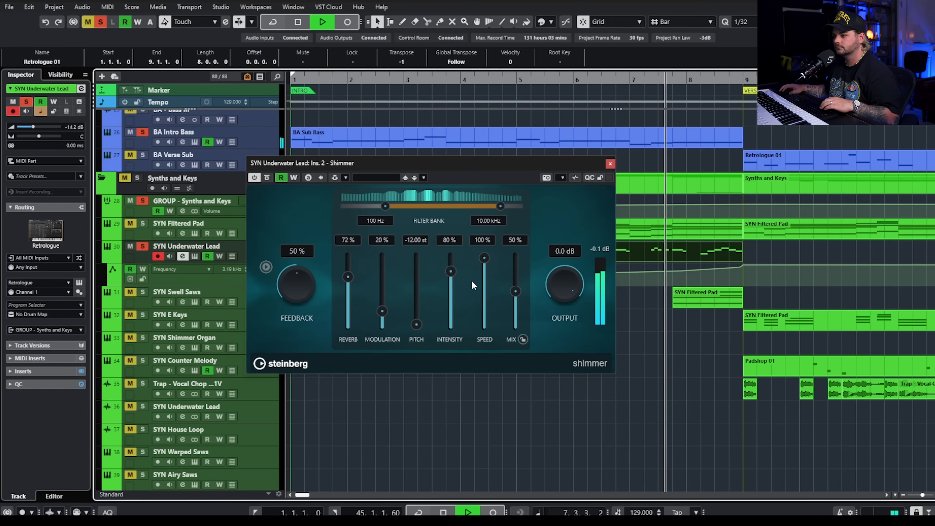
{"action": "key", "text": "space"}
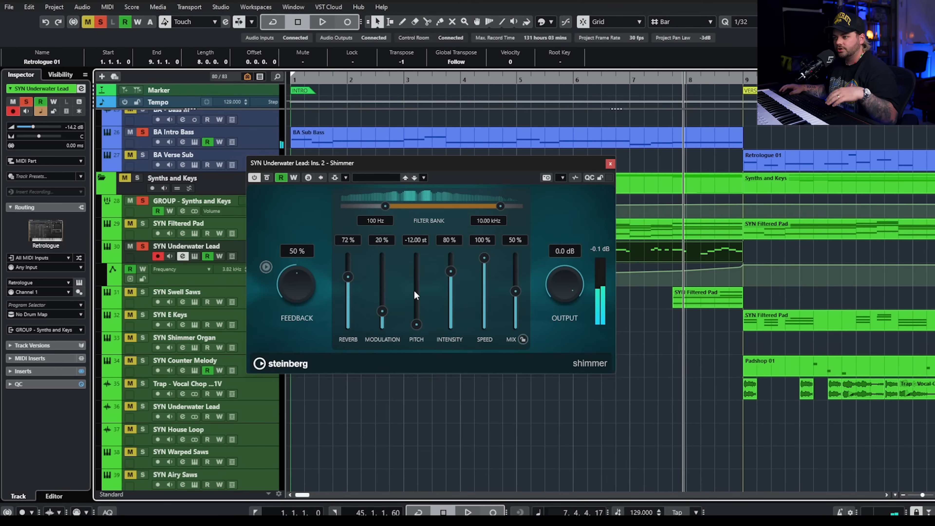
{"action": "left_click", "coordinate": [610, 164]}
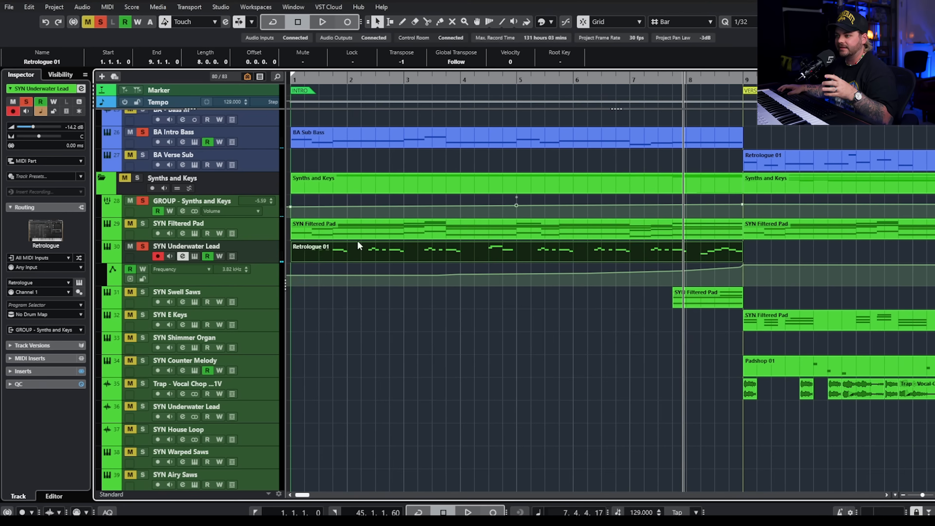
Open the Underwater insert on SYN Underwater Lead and play the intro while watching its automated frequency, and close it
{"action": "left_click", "coordinate": [184, 256]}
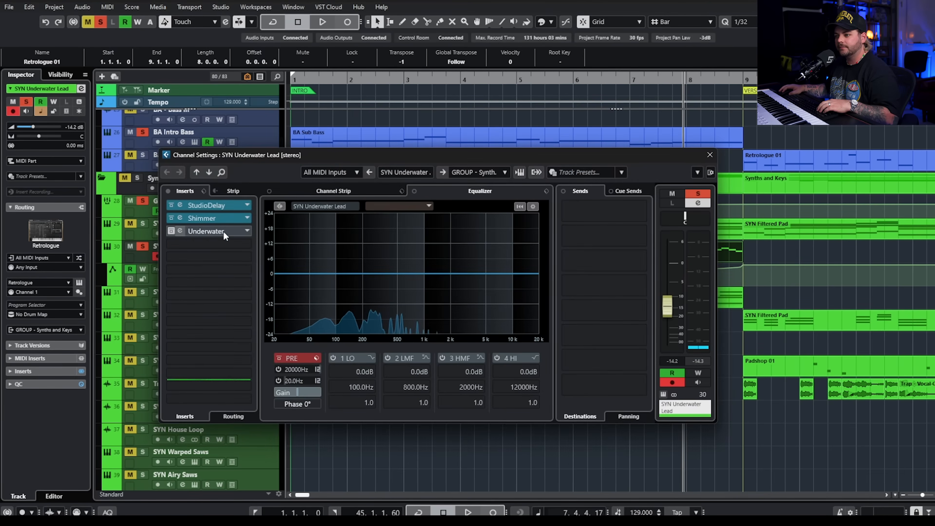
{"action": "left_click", "coordinate": [207, 231]}
{"action": "left_click_drag", "start_coordinate": [917, 164], "coordinate": [528, 184]}
{"action": "left_click", "coordinate": [709, 156]}
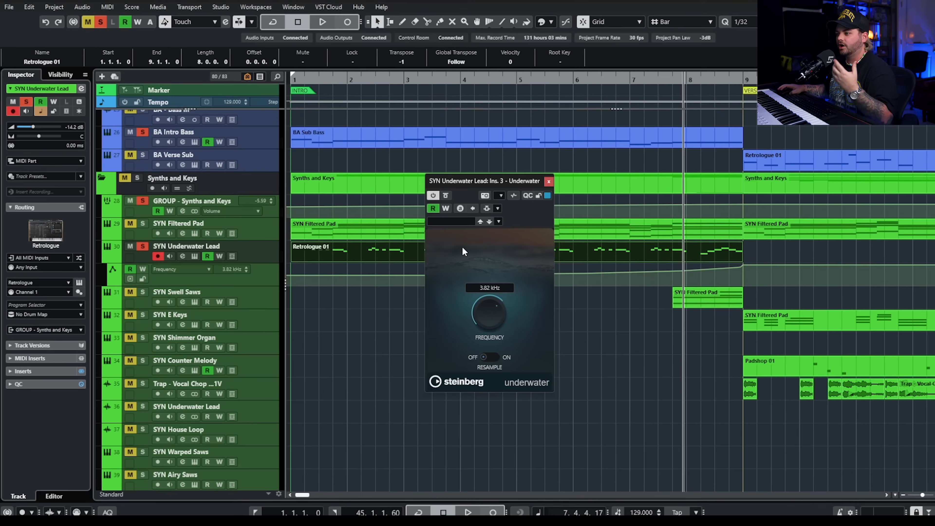
{"action": "key", "text": "space"}
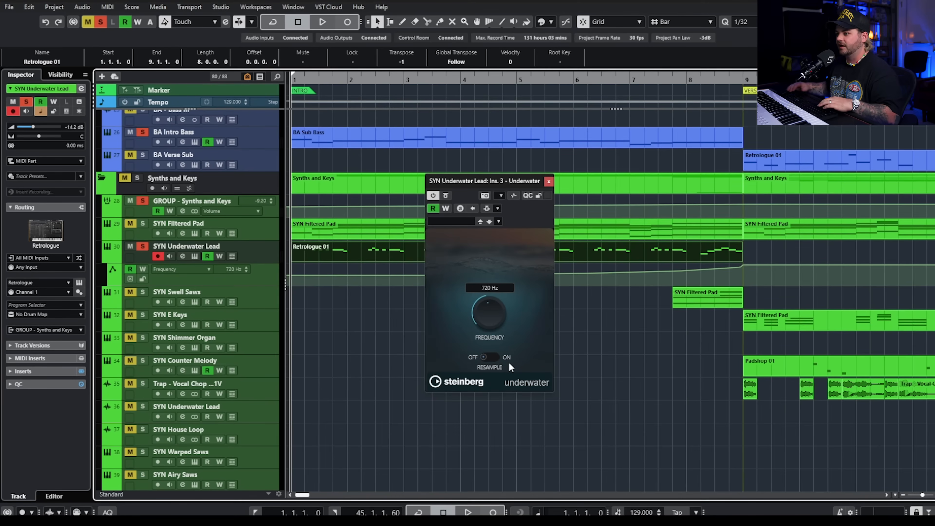
{"action": "key", "text": "space"}
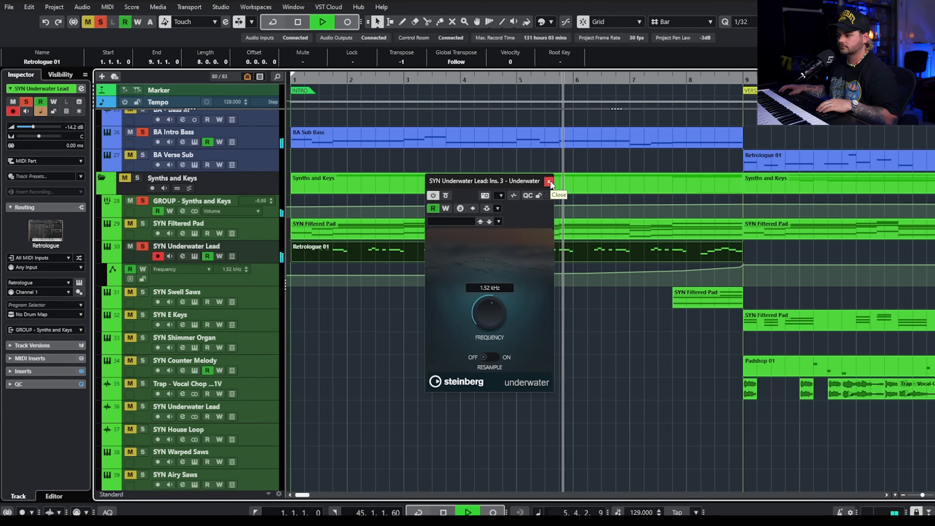
{"action": "key", "text": "space"}
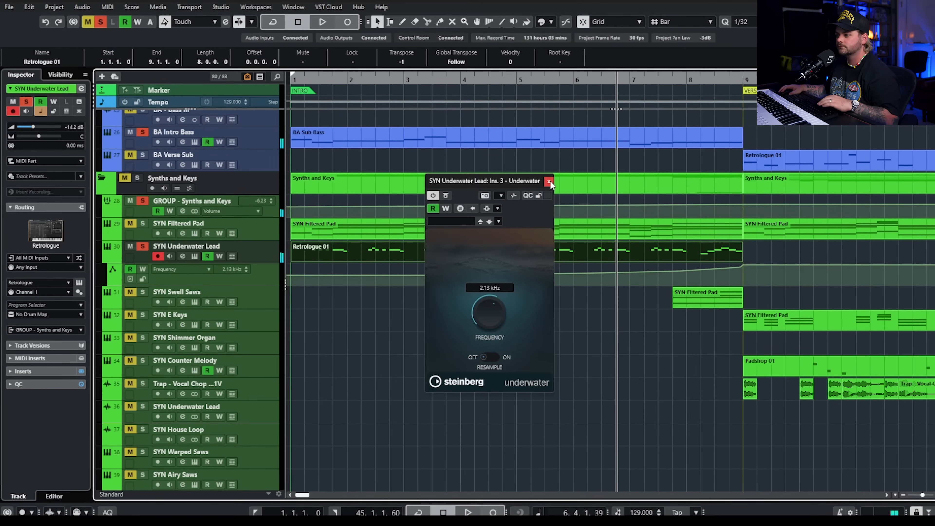
{"action": "left_click", "coordinate": [549, 182]}
Deactivate all solo states in the project and deselect the intro lead part
{"action": "key", "text": "g"}
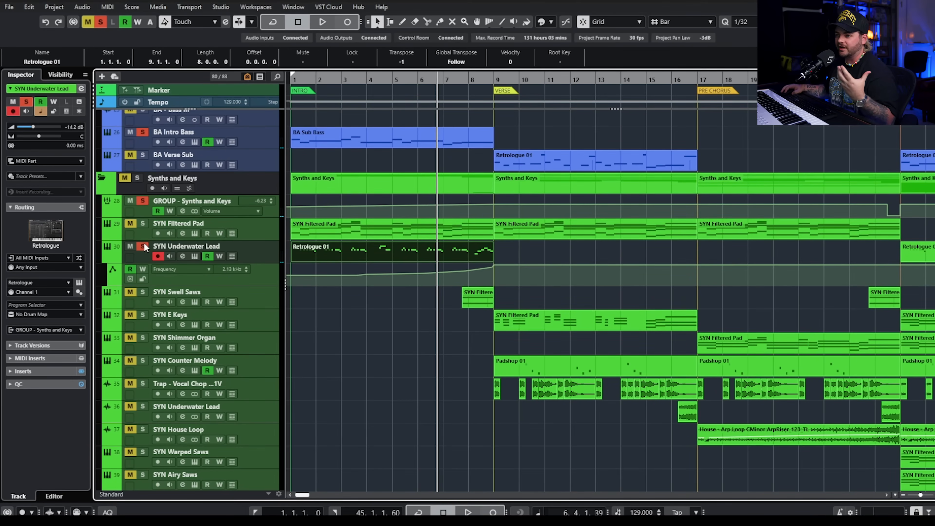
{"action": "left_click", "coordinate": [102, 22]}
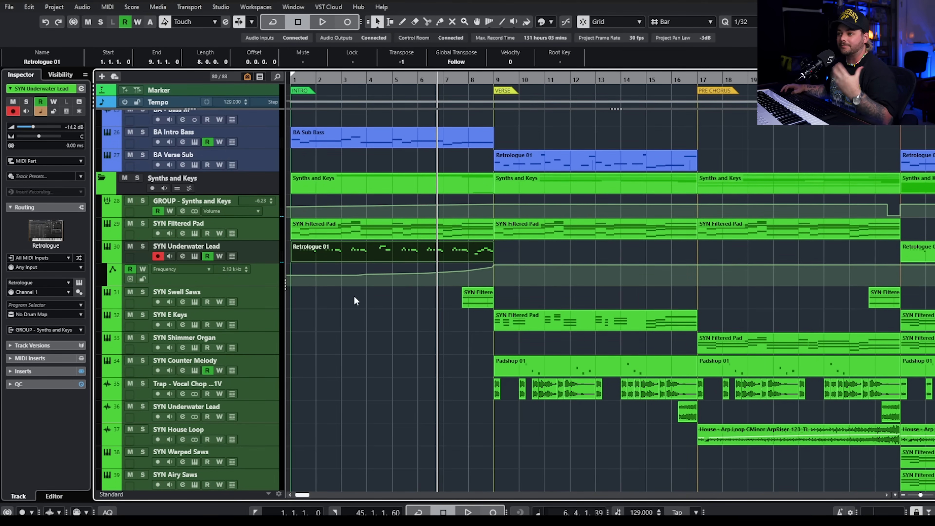
{"action": "left_click", "coordinate": [370, 309]}
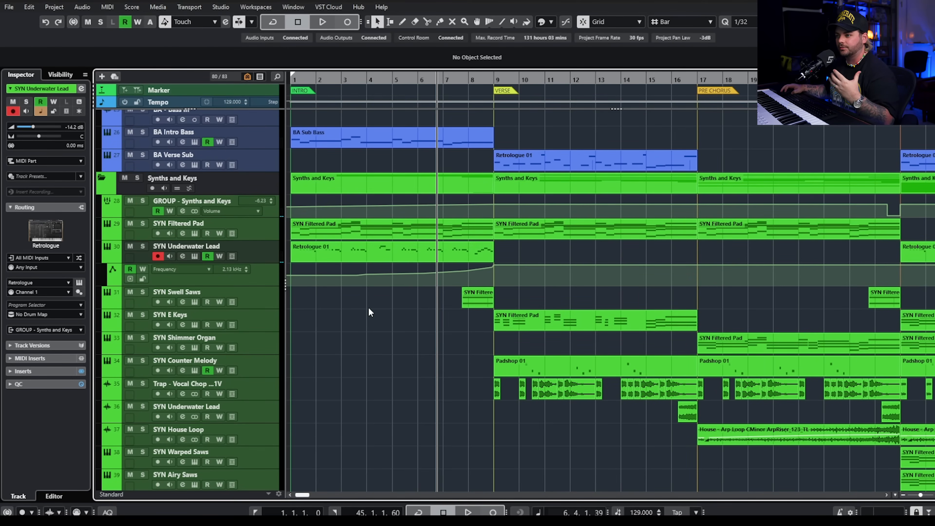
Solo and select the SYN Filtered Pad track
{"action": "left_click", "coordinate": [146, 223]}
{"action": "left_click", "coordinate": [240, 222]}
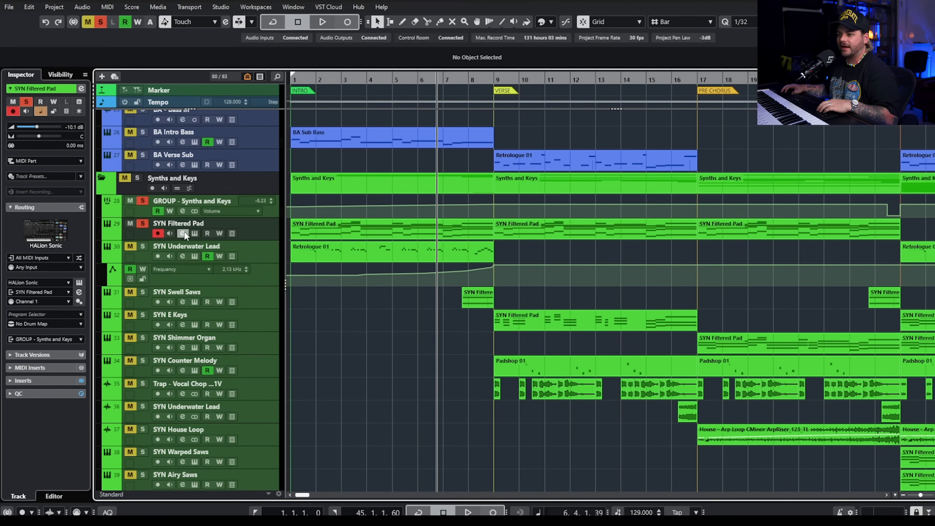
Open the Underwater insert on SYN Filtered Pad, play the intro while watching its frequency change, and close it
{"action": "left_click", "coordinate": [183, 233]}
{"action": "left_click_drag", "start_coordinate": [665, 160], "coordinate": [650, 289]}
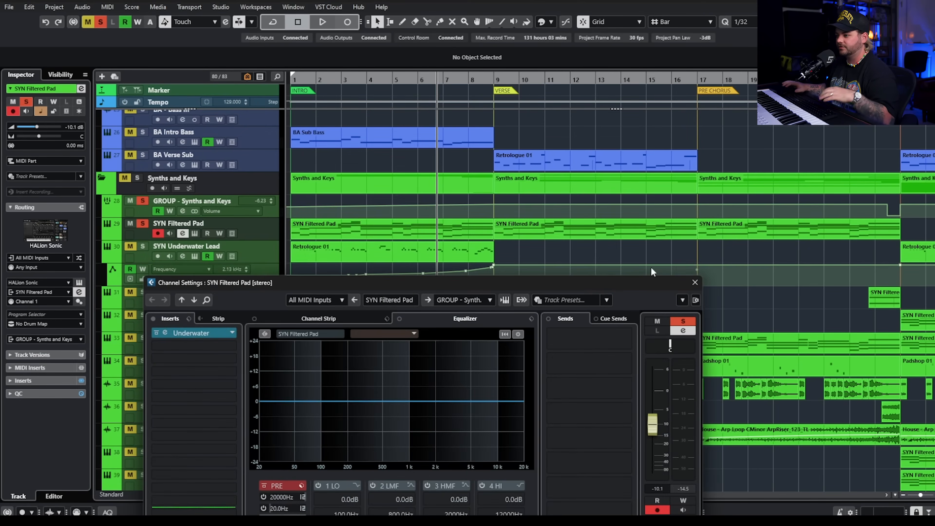
{"action": "left_click", "coordinate": [207, 332]}
{"action": "left_click", "coordinate": [695, 282]}
{"action": "left_click_drag", "start_coordinate": [917, 151], "coordinate": [444, 149]}
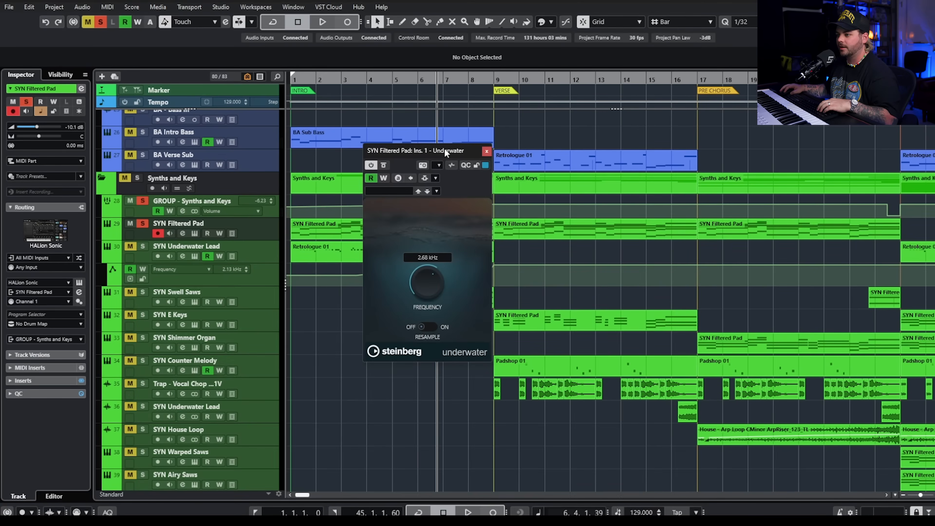
{"action": "key", "text": "space"}
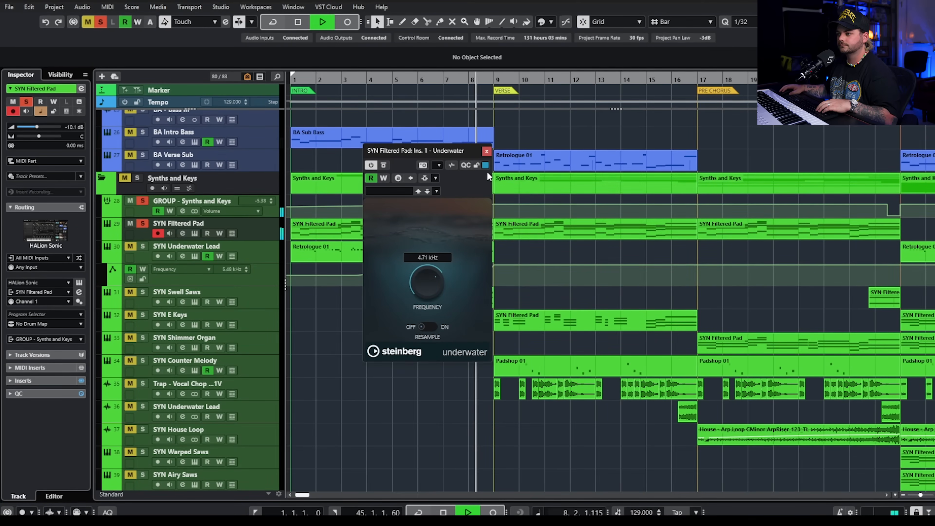
{"action": "key", "text": "space"}
{"action": "left_click", "coordinate": [487, 151]}
Open the HALion Sonic instrument of SYN Filtered Pad to view its sound, and close it
{"action": "left_click", "coordinate": [194, 233]}
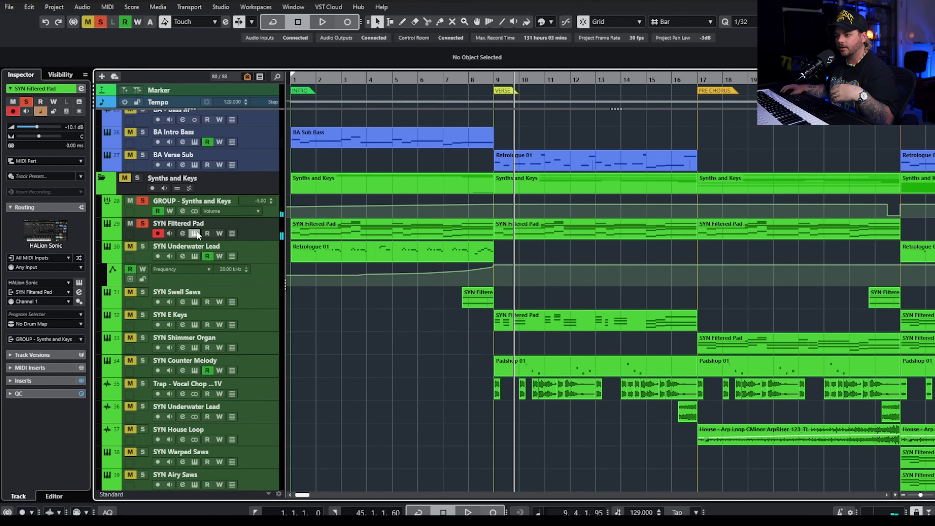
{"action": "left_click_drag", "start_coordinate": [874, 71], "coordinate": [368, 100]}
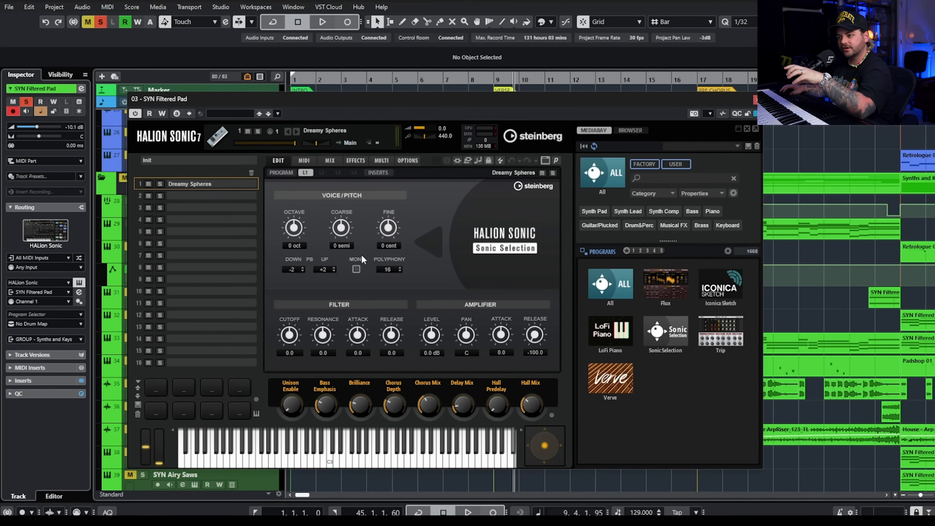
{"action": "left_click", "coordinate": [757, 100]}
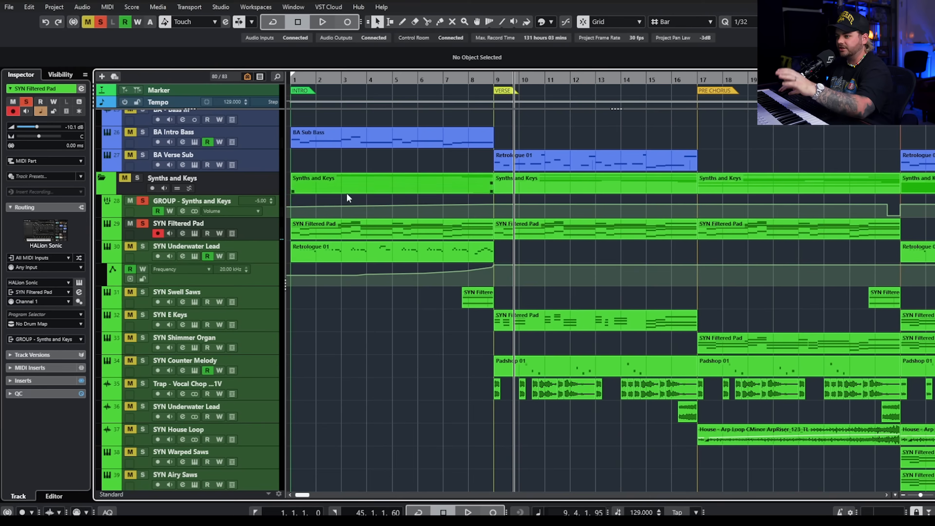
Deactivate all solo states, solo SYN Swell Saws and place the project cursor just before its first part near bar 8
{"action": "key", "text": "Home"}
{"action": "left_click", "coordinate": [100, 22]}
{"action": "left_click", "coordinate": [469, 81]}
{"action": "left_click", "coordinate": [142, 293]}
{"action": "scroll", "coordinate": [426, 320], "scroll_direction": "up", "scroll_amount": 4}
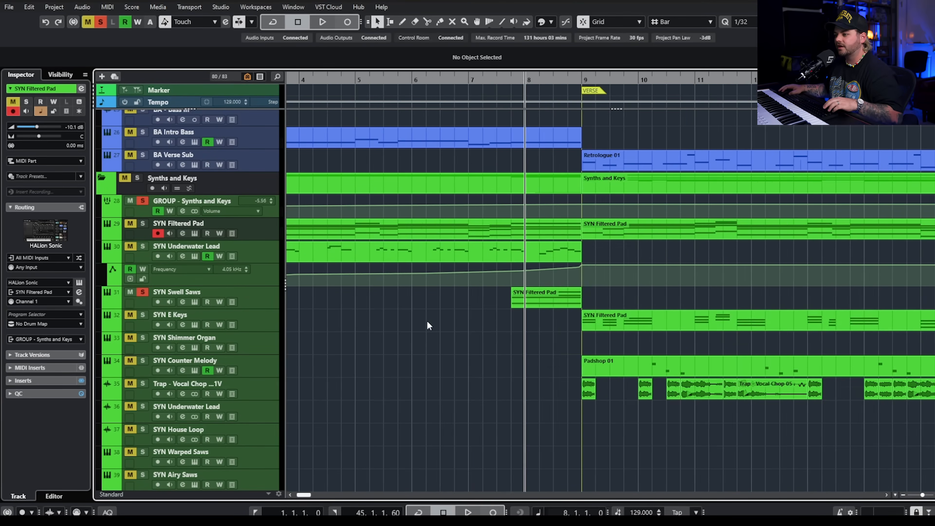
{"action": "scroll", "coordinate": [424, 322], "scroll_direction": "right", "scroll_amount": 4}
{"action": "scroll", "coordinate": [421, 323], "scroll_direction": "down", "scroll_amount": 3}
{"action": "left_click", "coordinate": [359, 81]}
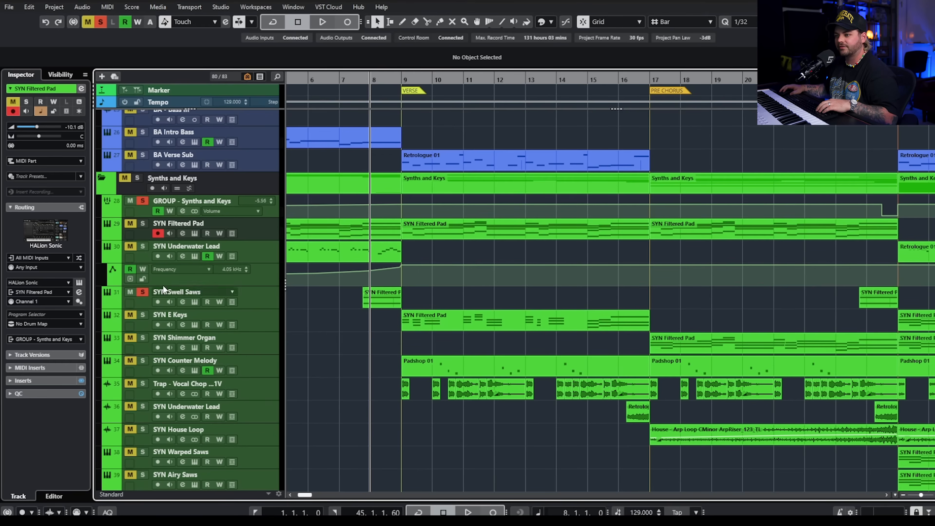
Select SYN Swell Saws, open its Retrologue instrument for a look and close it
{"action": "left_click", "coordinate": [200, 306]}
{"action": "left_click", "coordinate": [197, 303]}
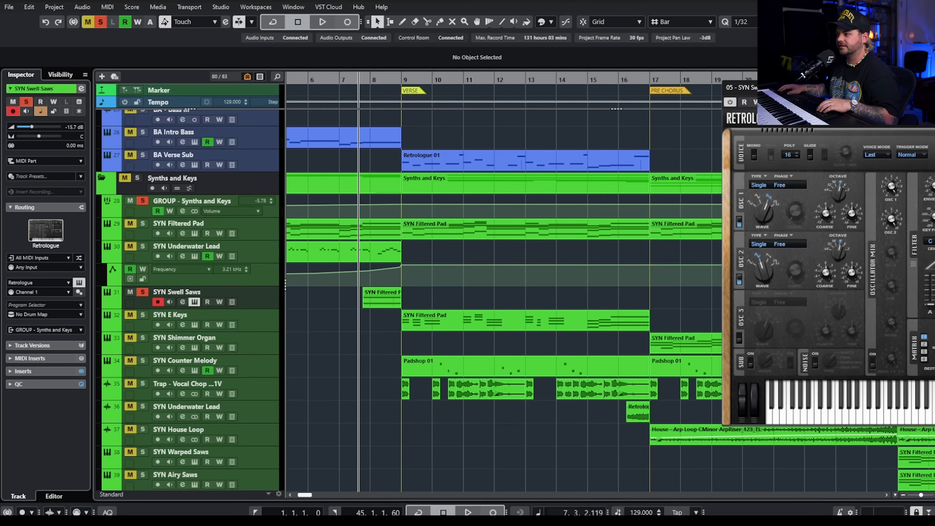
{"action": "left_click_drag", "start_coordinate": [800, 89], "coordinate": [272, 89]}
{"action": "left_click", "coordinate": [645, 89]}
Bypass the FX Modulator insert and the equalizer on the SYN Swell Saws channel, and play the swell part without them
{"action": "key", "text": "e"}
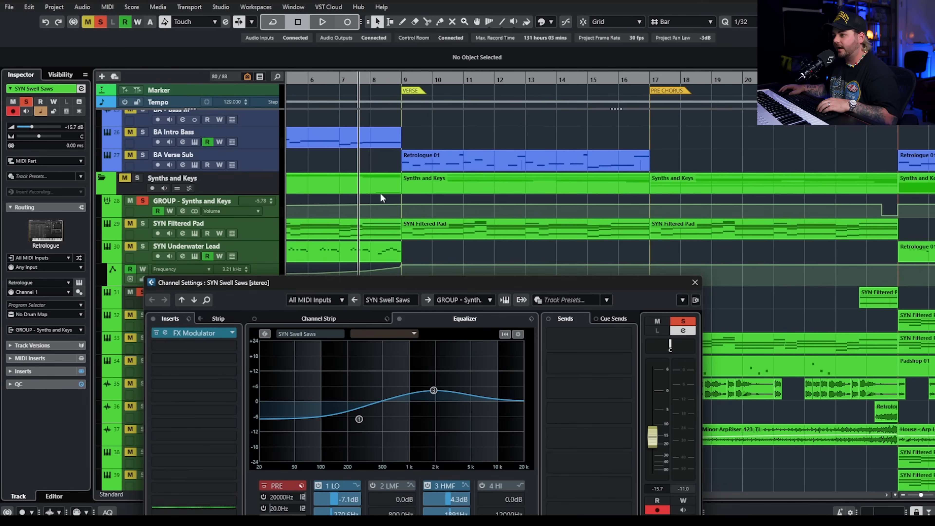
{"action": "left_click", "coordinate": [157, 333]}
{"action": "left_click", "coordinate": [399, 319]}
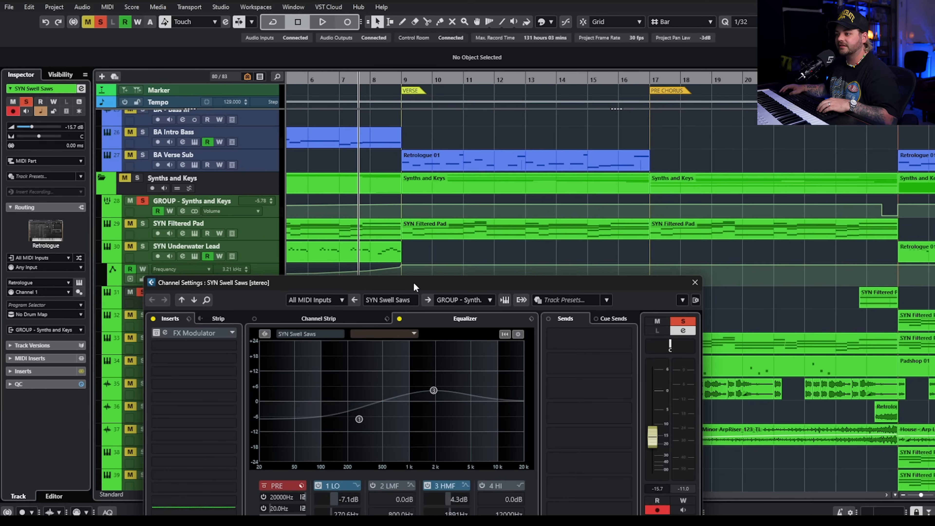
{"action": "left_click_drag", "start_coordinate": [414, 283], "coordinate": [409, 324]}
{"action": "key", "text": "space"}
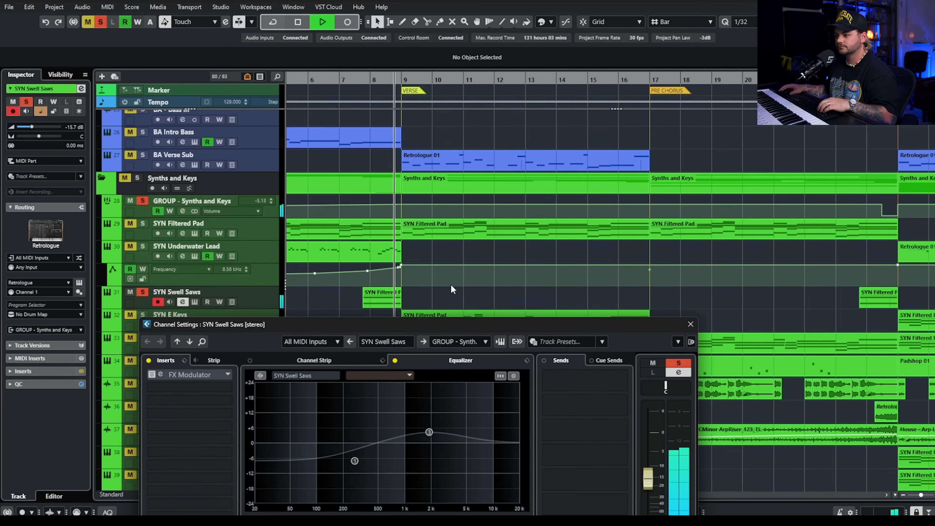
{"action": "key", "text": "space"}
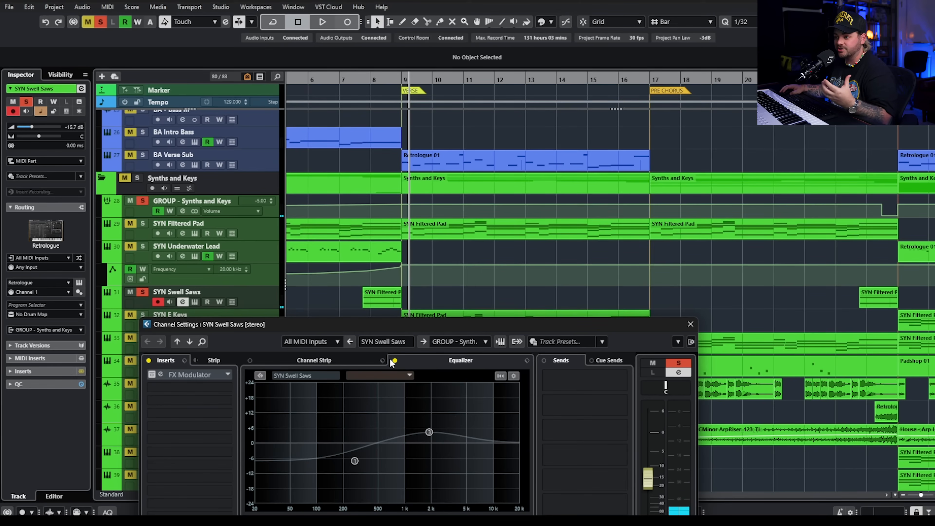
Reactivate the equalizer and the FX Modulator insert in the SYN Swell Saws channel settings
{"action": "left_click", "coordinate": [395, 361]}
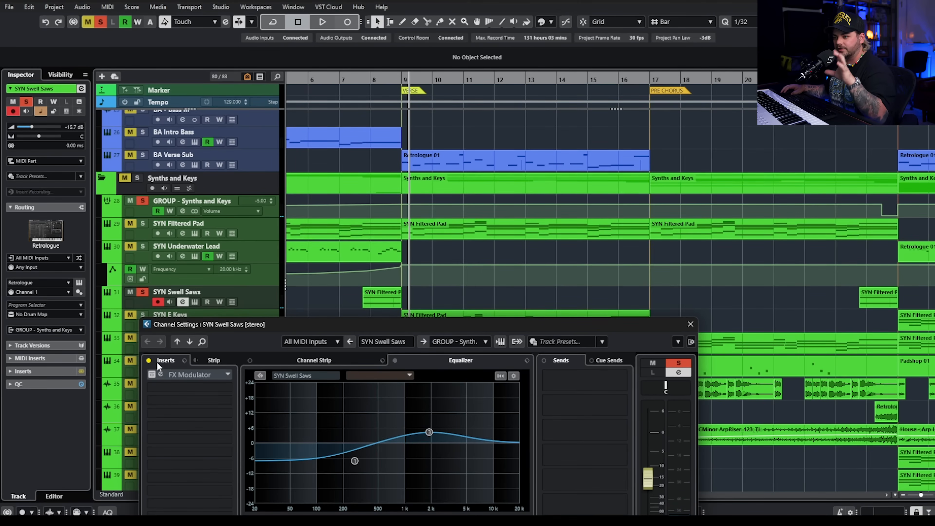
{"action": "left_click", "coordinate": [152, 373]}
{"action": "left_click_drag", "start_coordinate": [380, 320], "coordinate": [375, 251]}
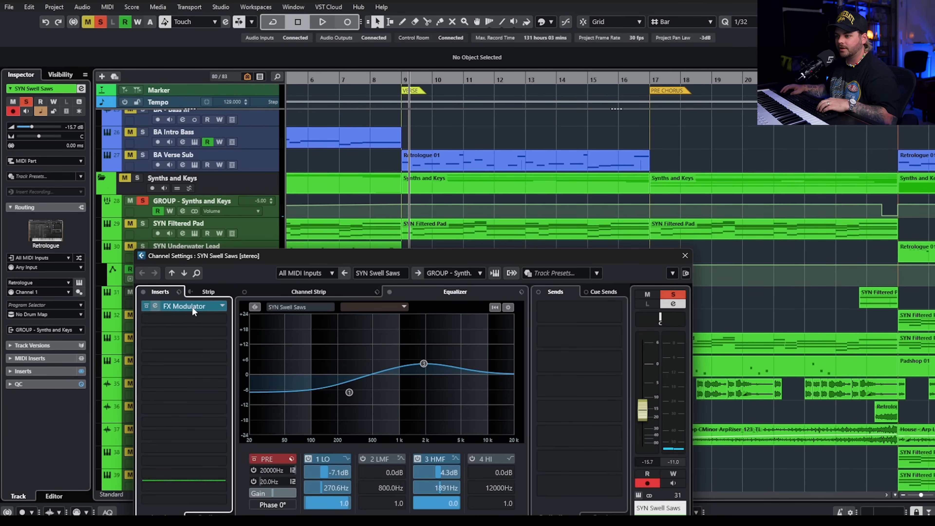
Inspect the Volume and Filter modules of the FX Modulator on SYN Swell Saws, close it and play the swell part
{"action": "left_click", "coordinate": [685, 256]}
{"action": "left_click_drag", "start_coordinate": [917, 59], "coordinate": [353, 59]}
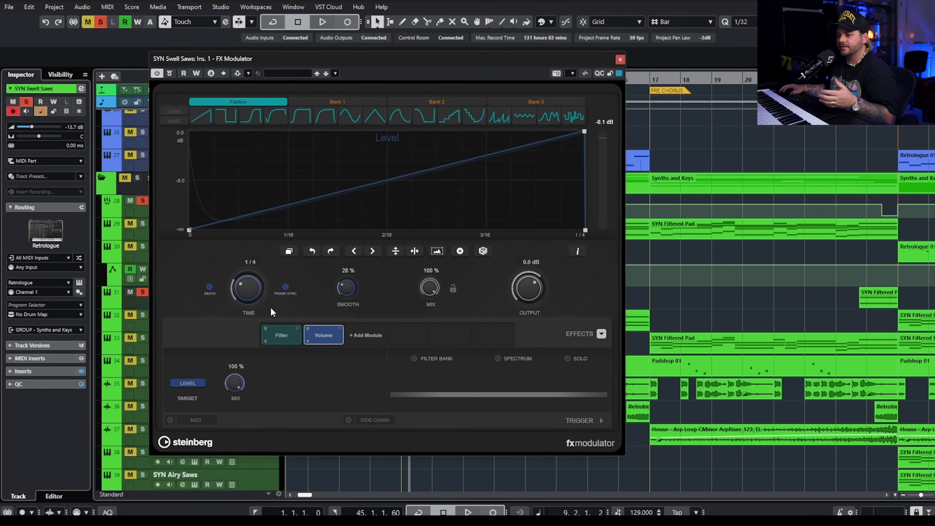
{"action": "left_click", "coordinate": [284, 335]}
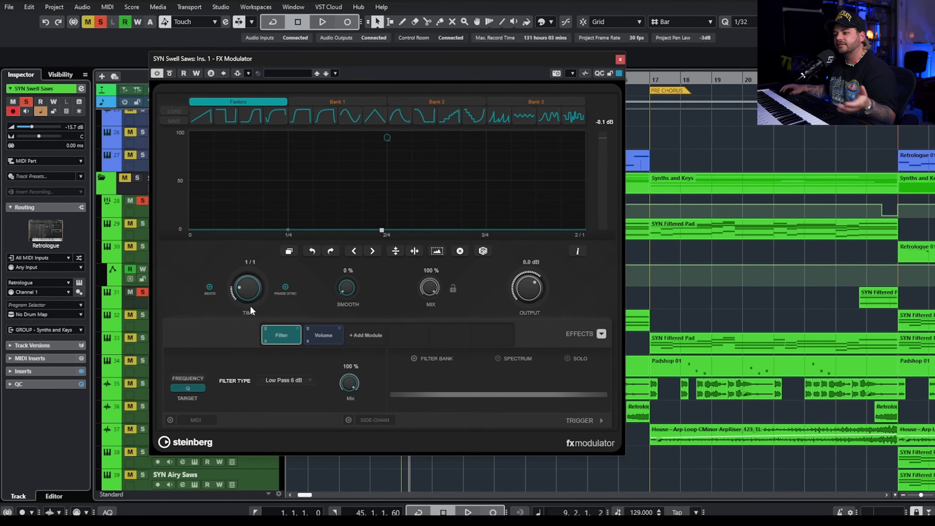
{"action": "left_click", "coordinate": [620, 60]}
{"action": "key", "text": "space"}
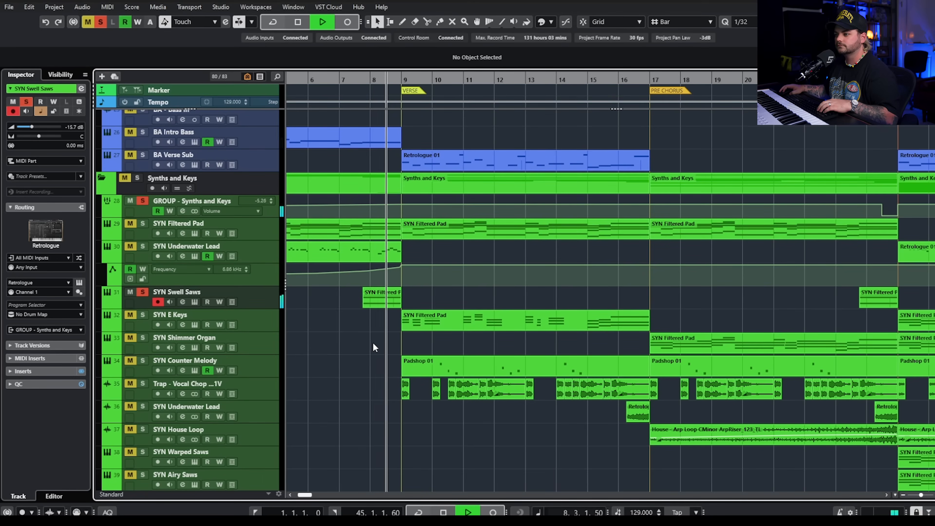
{"action": "key", "text": "space"}
Open the first SYN Swell Saws part for editing, examine its Pitchbend curve before bar 9, and close the editor
{"action": "double_click", "coordinate": [382, 299]}
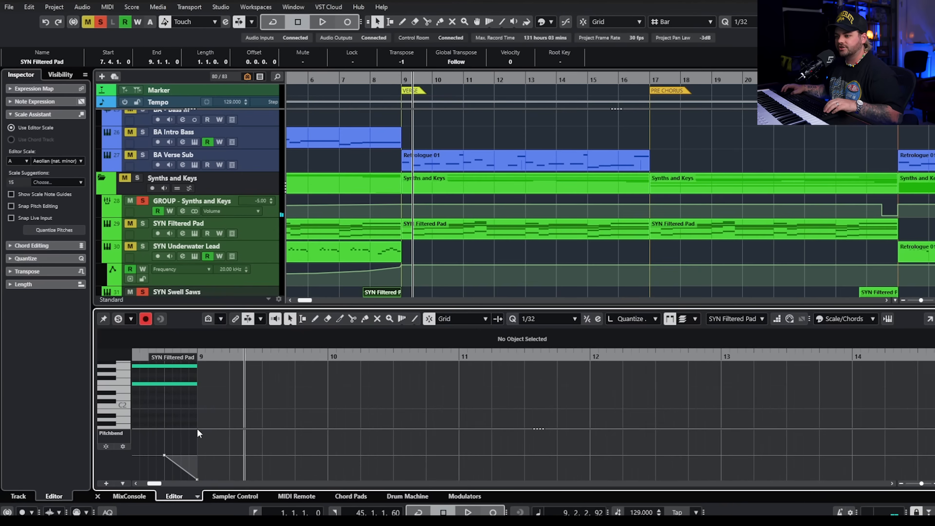
{"action": "left_click_drag", "start_coordinate": [368, 472], "coordinate": [370, 475]}
{"action": "left_click", "coordinate": [324, 414]}
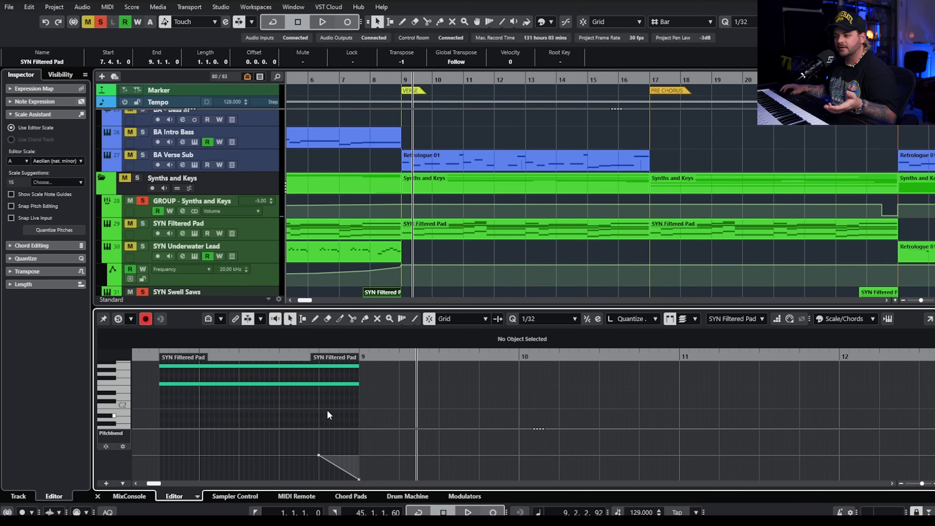
{"action": "key", "text": "Return"}
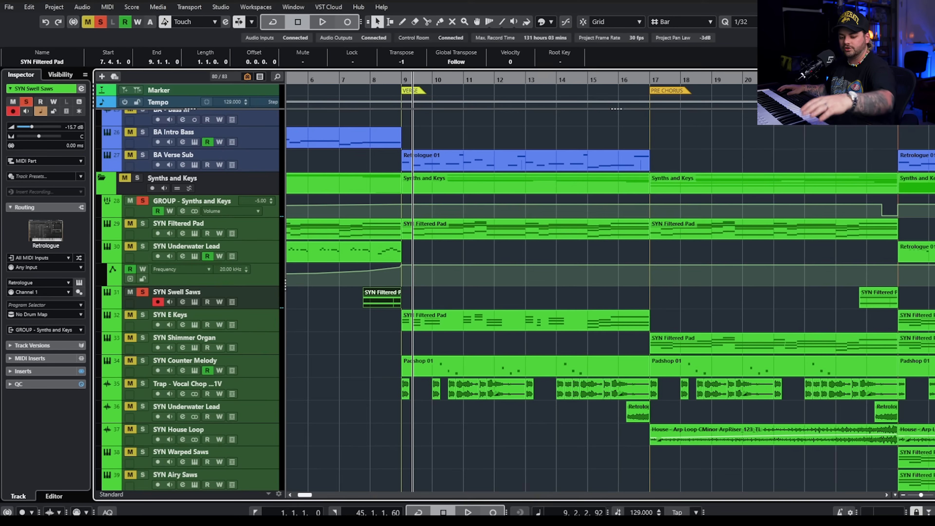
{"action": "left_click", "coordinate": [397, 356]}
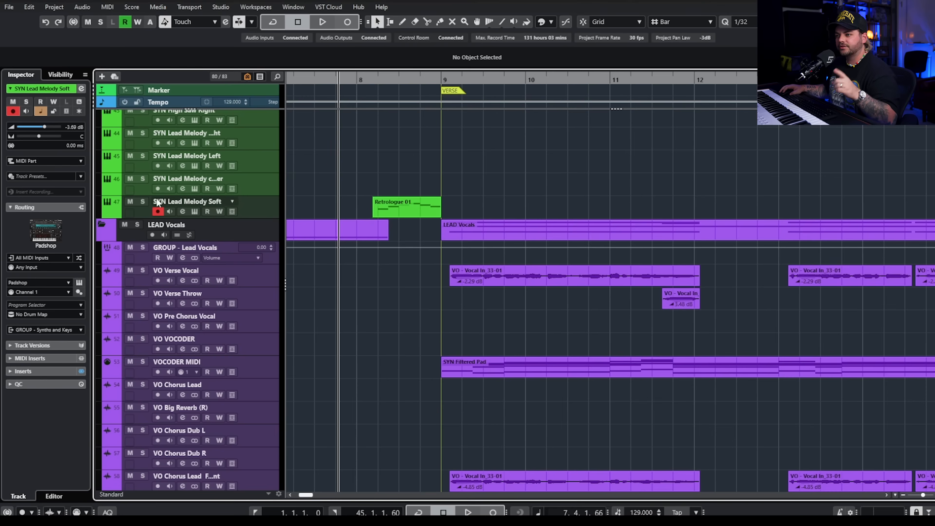
Solo SYN Lead Melody Soft, and open its Padshop instrument for a look before closing it
{"action": "left_click", "coordinate": [143, 202]}
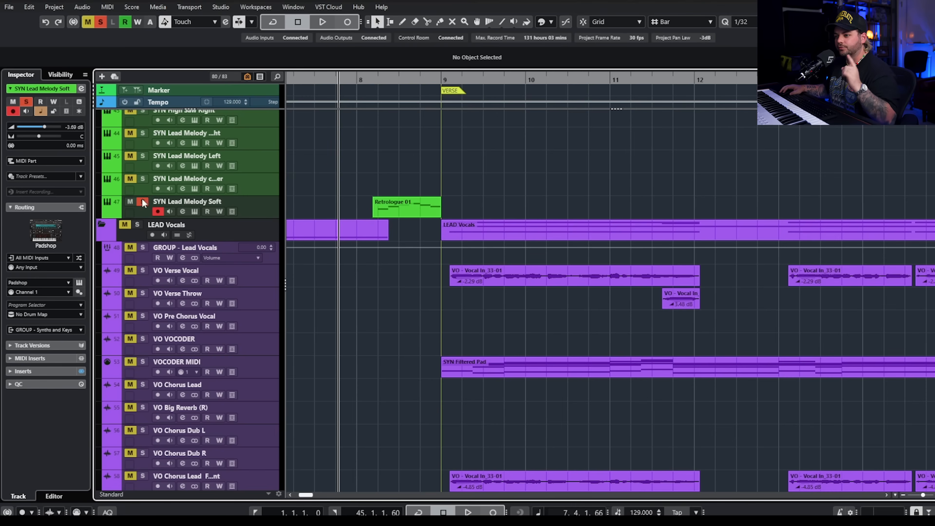
{"action": "left_click", "coordinate": [195, 211]}
{"action": "left_click_drag", "start_coordinate": [861, 84], "coordinate": [330, 90]}
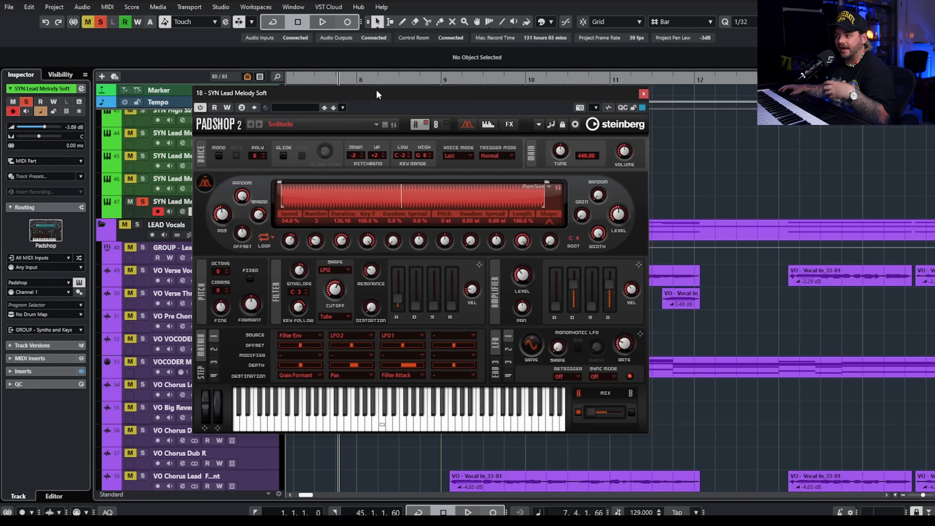
{"action": "left_click", "coordinate": [643, 95]}
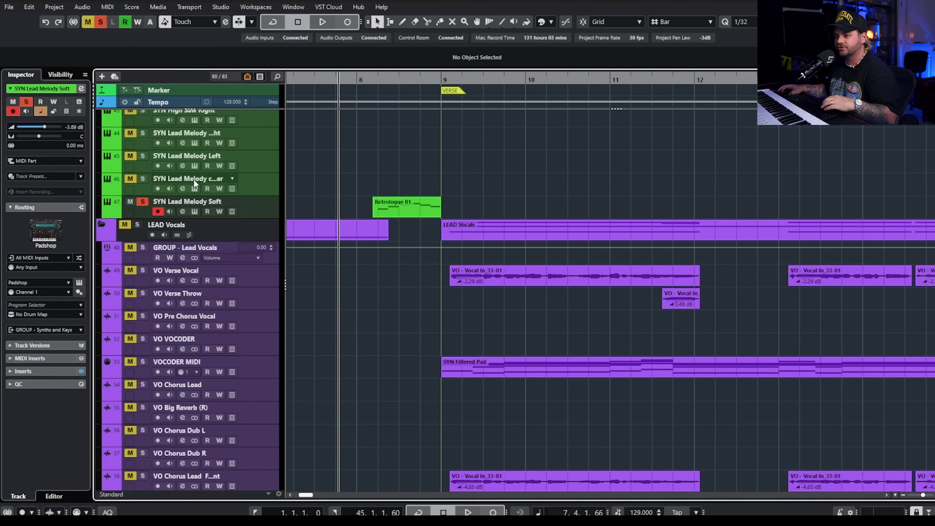
Bypass the StudioDelay insert on SYN Lead Melody Soft and play its part before the verse without the delay
{"action": "left_click", "coordinate": [183, 212]}
{"action": "left_click", "coordinate": [145, 305]}
{"action": "key", "text": "space"}
{"action": "left_click", "coordinate": [440, 157]}
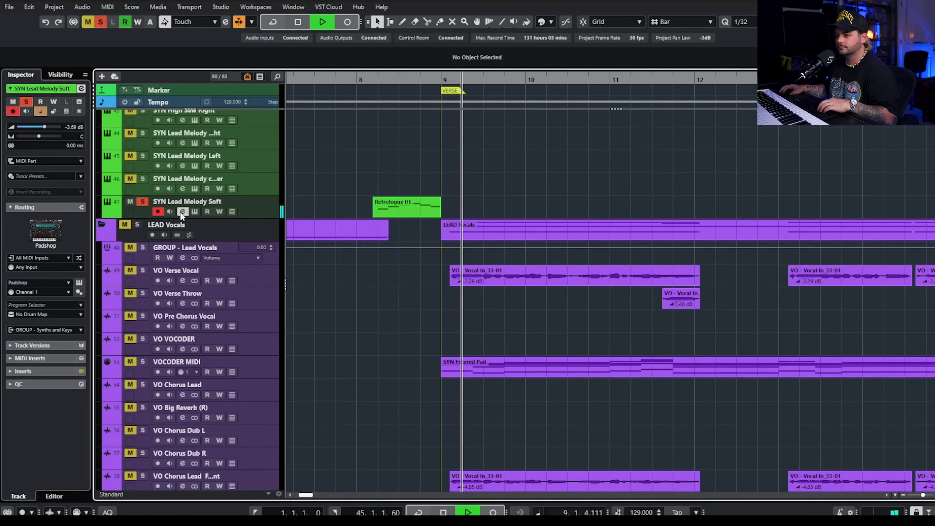
{"action": "key", "text": "space"}
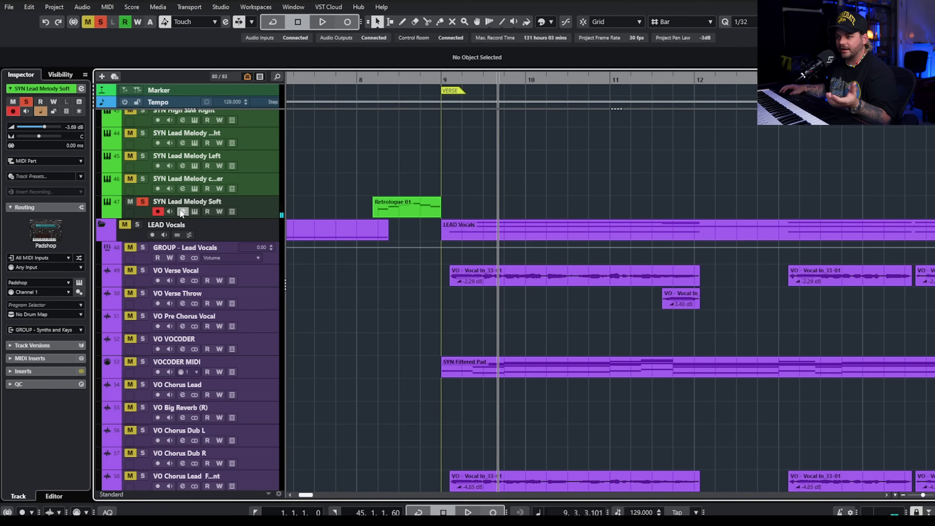
Reactivate the StudioDelay insert on SYN Lead Melody Soft and open its settings for inspection
{"action": "left_click", "coordinate": [182, 212]}
{"action": "left_click", "coordinate": [155, 306]}
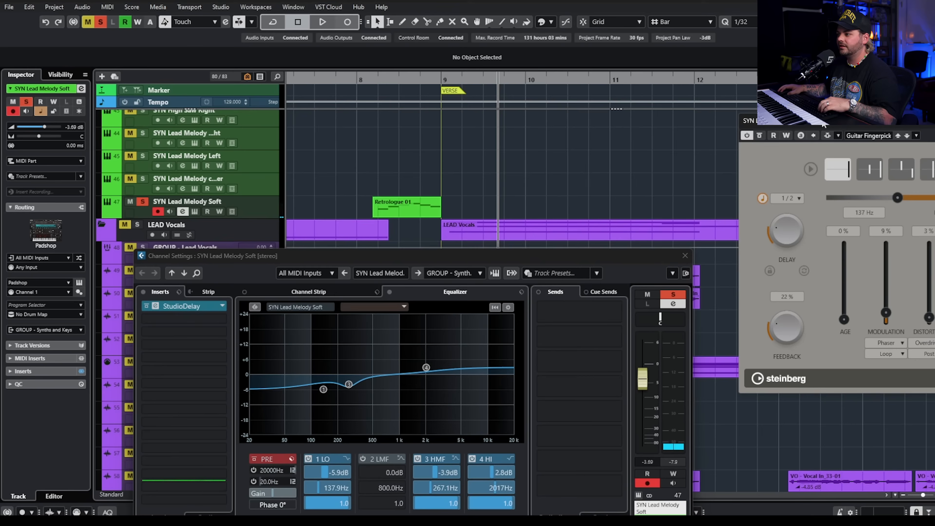
{"action": "left_click_drag", "start_coordinate": [823, 122], "coordinate": [282, 116]}
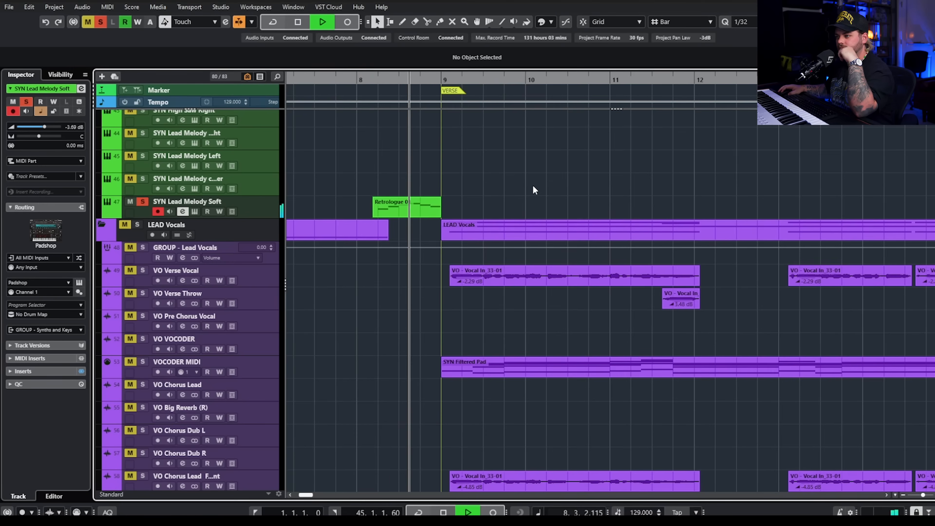
Stop playback of the soft lead melody and deactivate all solo states in the project
{"action": "scroll", "coordinate": [520, 190], "scroll_direction": "up", "scroll_amount": 6}
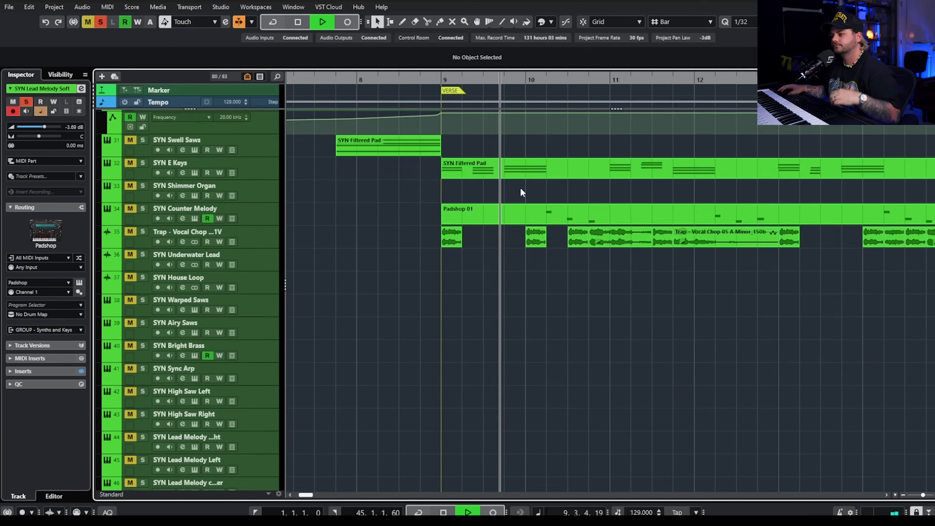
{"action": "scroll", "coordinate": [520, 187], "scroll_direction": "up", "scroll_amount": 3}
{"action": "key", "text": "space"}
{"action": "left_click", "coordinate": [99, 22]}
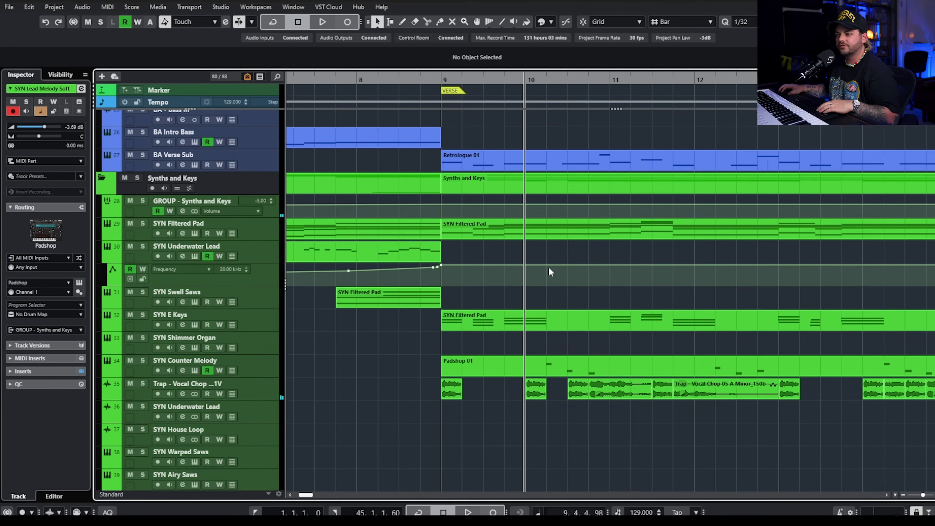
Solo the DRUM MACHINE track at the start of the verse and open its instrument editor
{"action": "scroll", "coordinate": [562, 258], "scroll_direction": "up", "scroll_amount": 10}
{"action": "scroll", "coordinate": [554, 329], "scroll_direction": "down", "scroll_amount": 1}
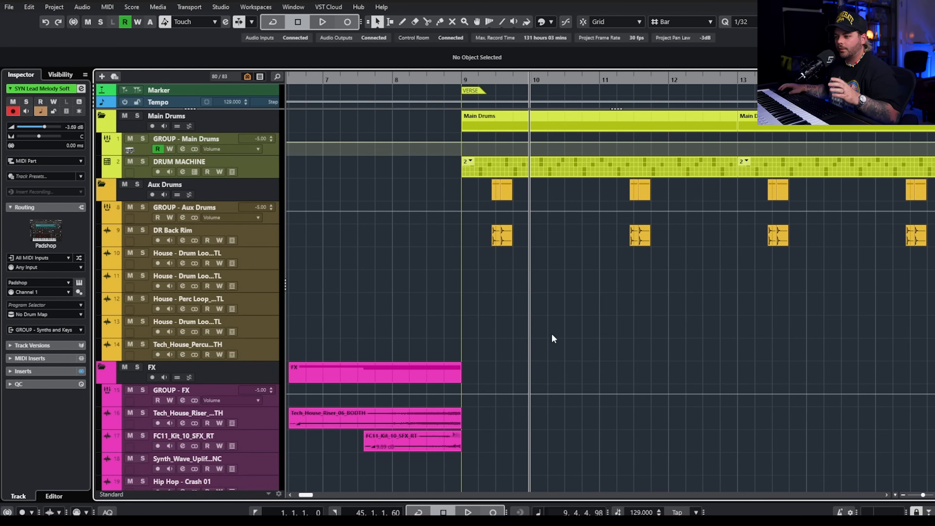
{"action": "scroll", "coordinate": [536, 334], "scroll_direction": "right", "scroll_amount": 3}
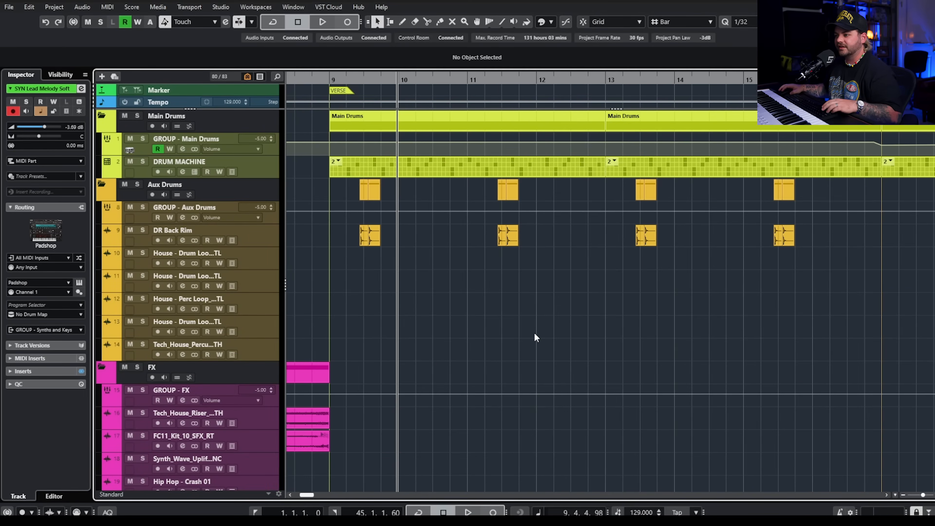
{"action": "left_click", "coordinate": [143, 163]}
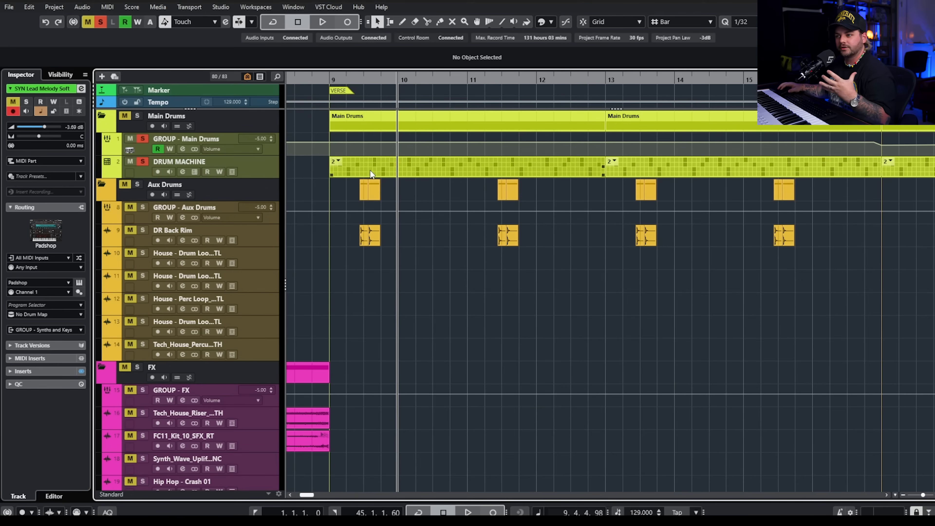
{"action": "left_click", "coordinate": [195, 172]}
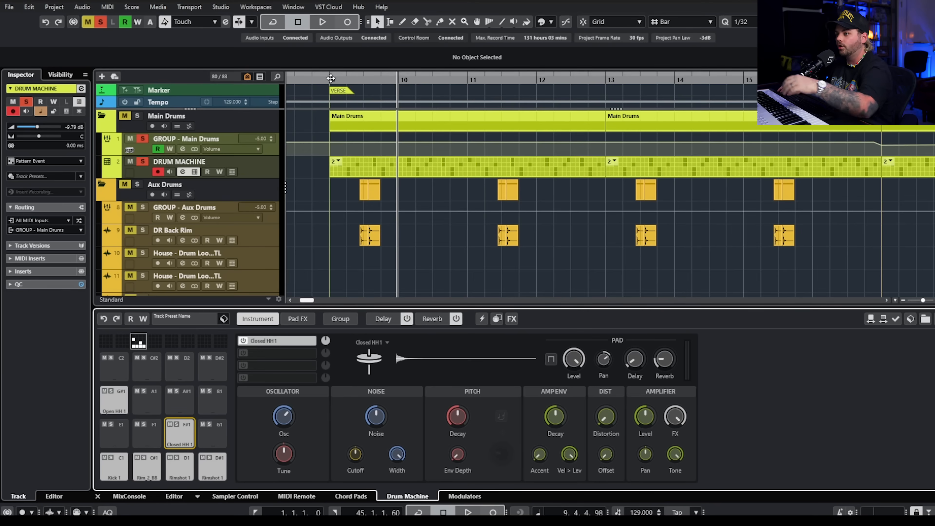
Return the playhead to the start of the verse and inspect the Kick 1 pad's Pad FX, Group, Reverb and Delay settings
{"action": "left_click_drag", "start_coordinate": [330, 79], "coordinate": [330, 80]}
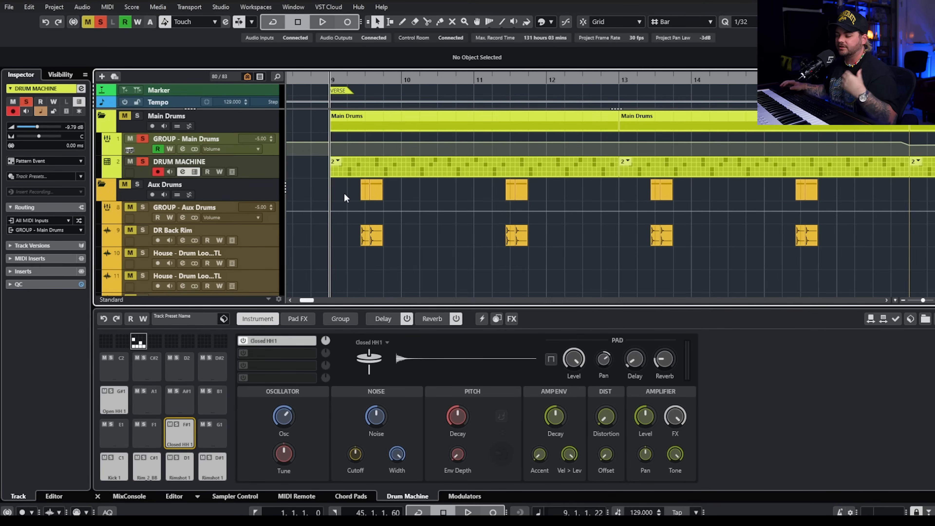
{"action": "left_click", "coordinate": [118, 470]}
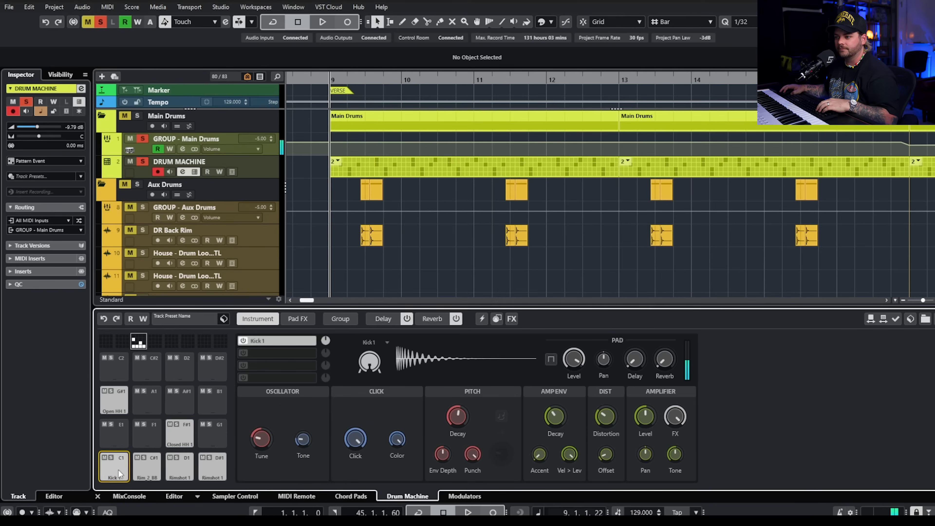
{"action": "left_click", "coordinate": [292, 324]}
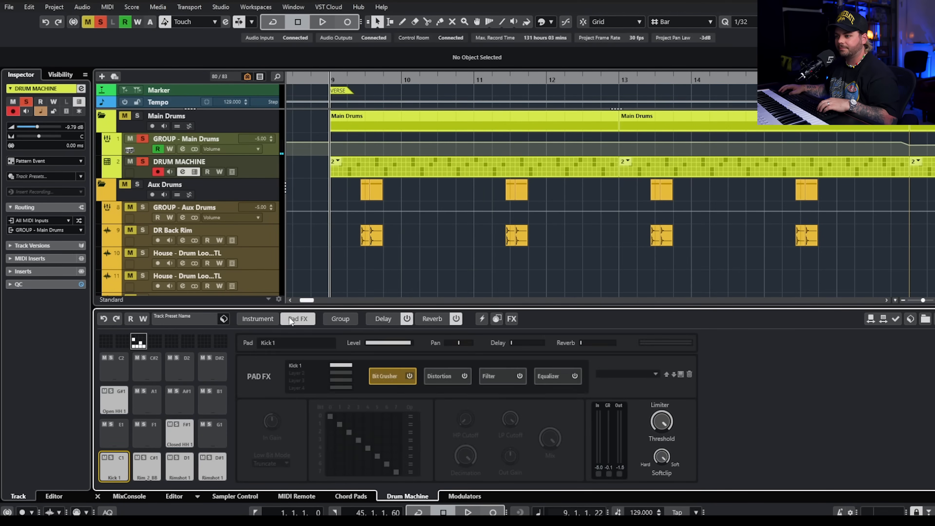
{"action": "left_click", "coordinate": [350, 319]}
{"action": "left_click", "coordinate": [376, 315]}
{"action": "left_click", "coordinate": [430, 319]}
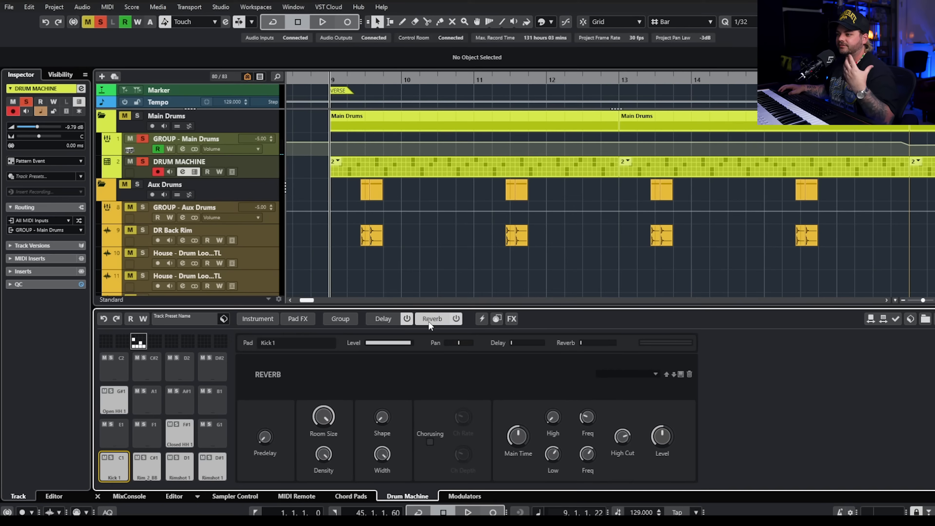
{"action": "left_click", "coordinate": [383, 321]}
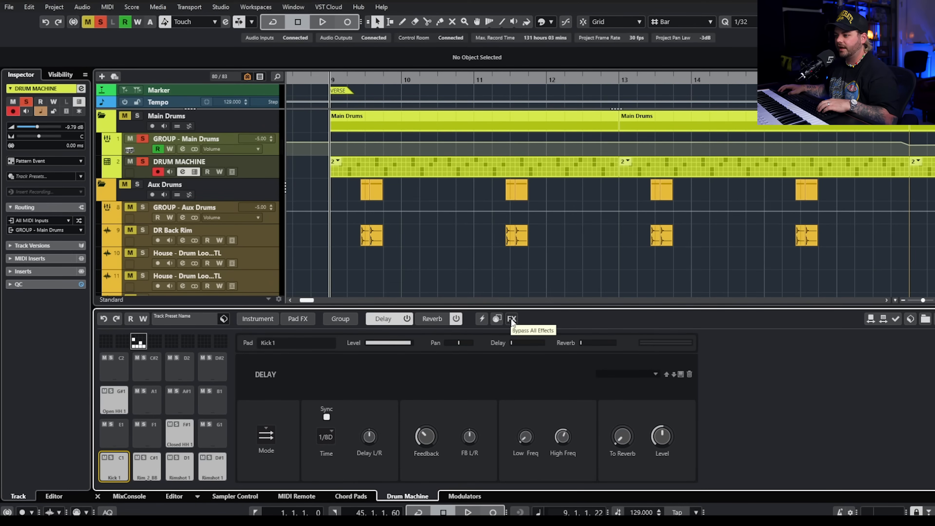
Try Kick 1, Kick 2, Kick 3 and Kick 4 in turn as a second layer on the kick pad, removing each one
{"action": "left_click", "coordinate": [258, 319]}
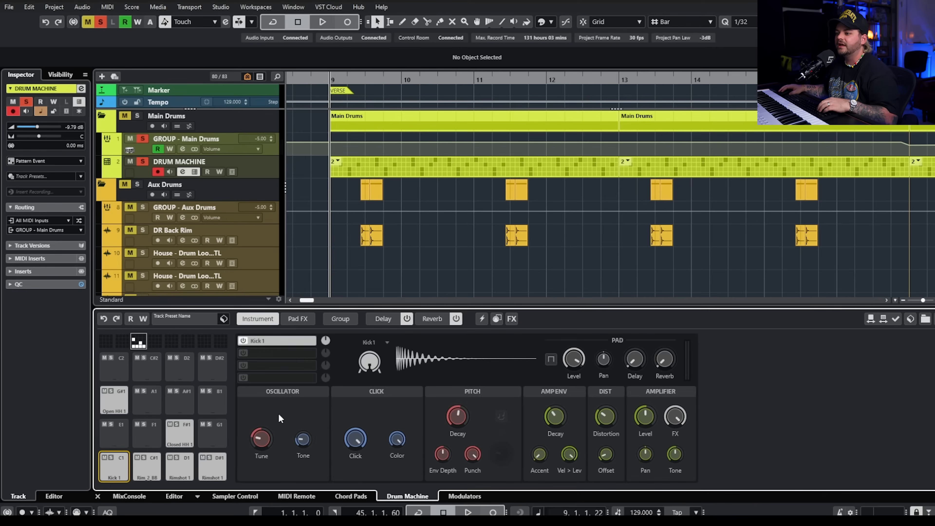
{"action": "left_click", "coordinate": [268, 353]}
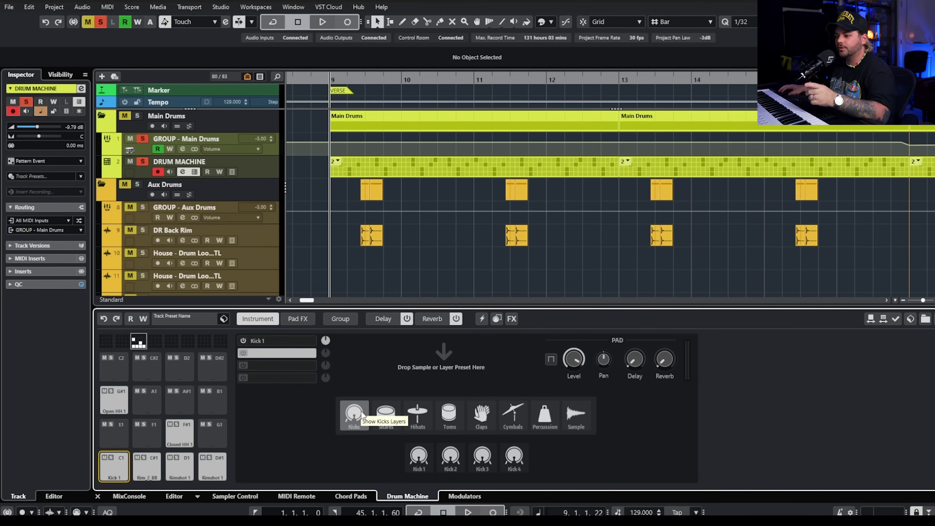
{"action": "left_click", "coordinate": [419, 461]}
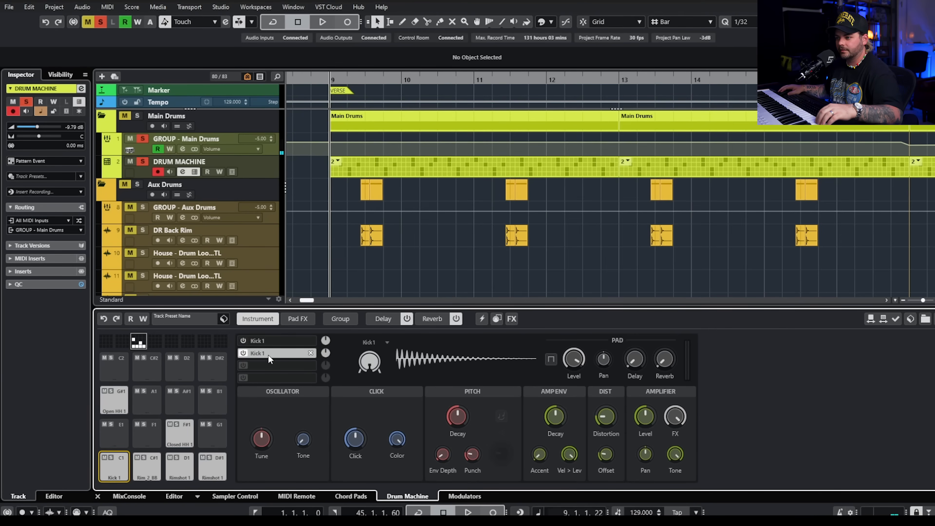
{"action": "left_click", "coordinate": [311, 353]}
{"action": "left_click", "coordinate": [419, 462]}
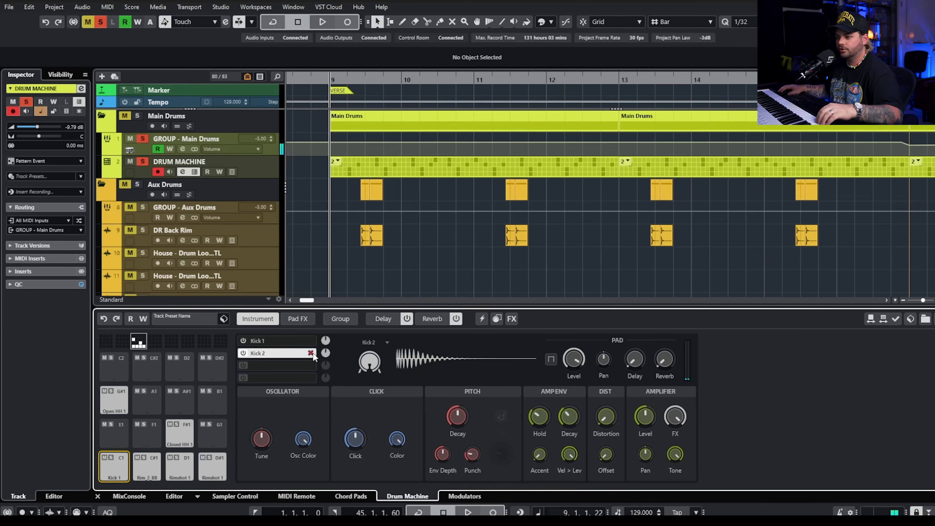
{"action": "left_click", "coordinate": [311, 353]}
{"action": "left_click", "coordinate": [451, 458]}
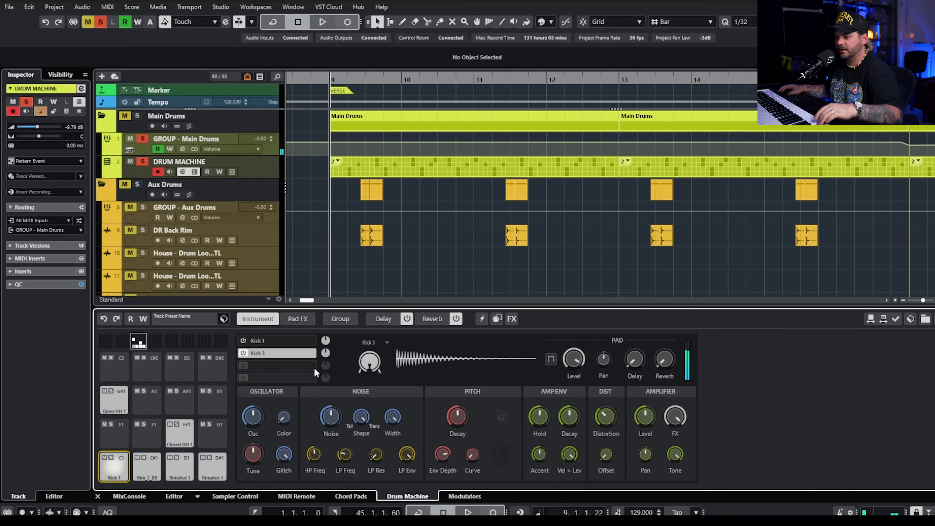
{"action": "left_click", "coordinate": [311, 353]}
{"action": "left_click", "coordinate": [515, 459]}
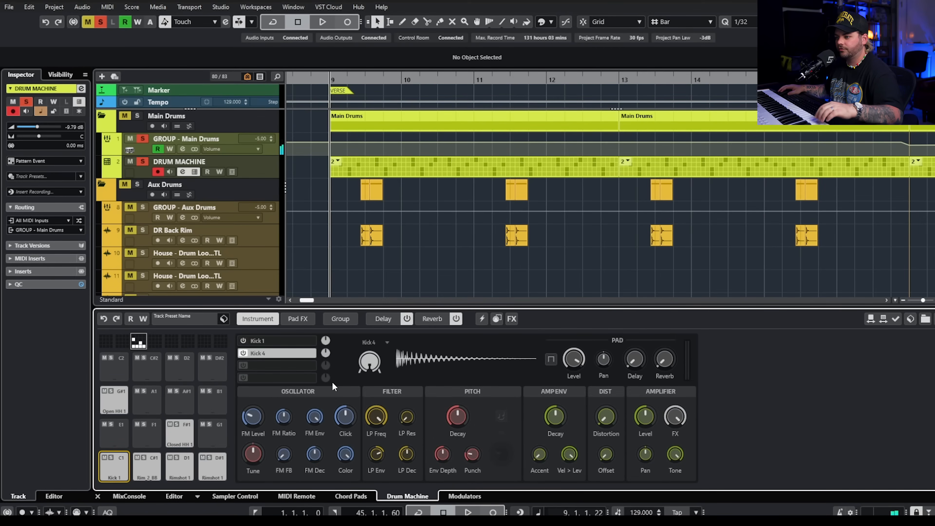
{"action": "left_click", "coordinate": [311, 353]}
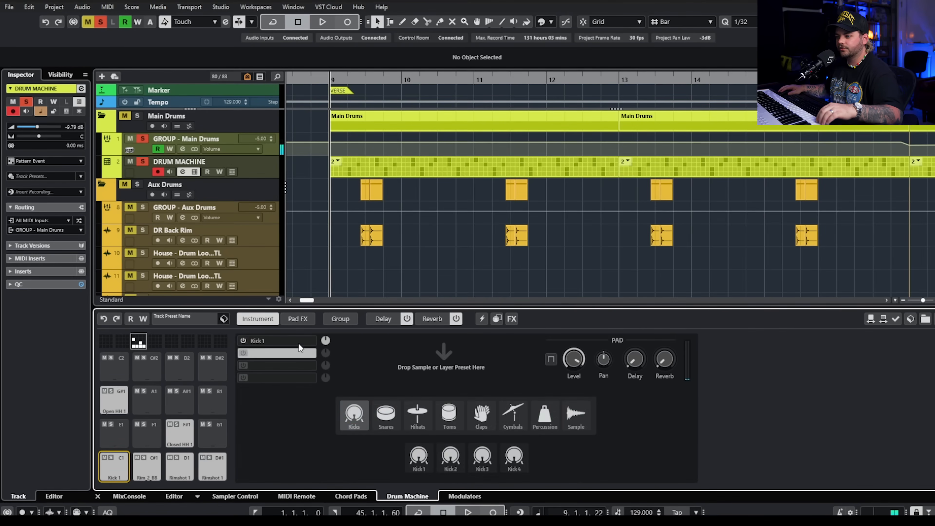
Select the kick pad's first layer and examine its oscillator Tune and Click parameters
{"action": "left_click", "coordinate": [277, 342]}
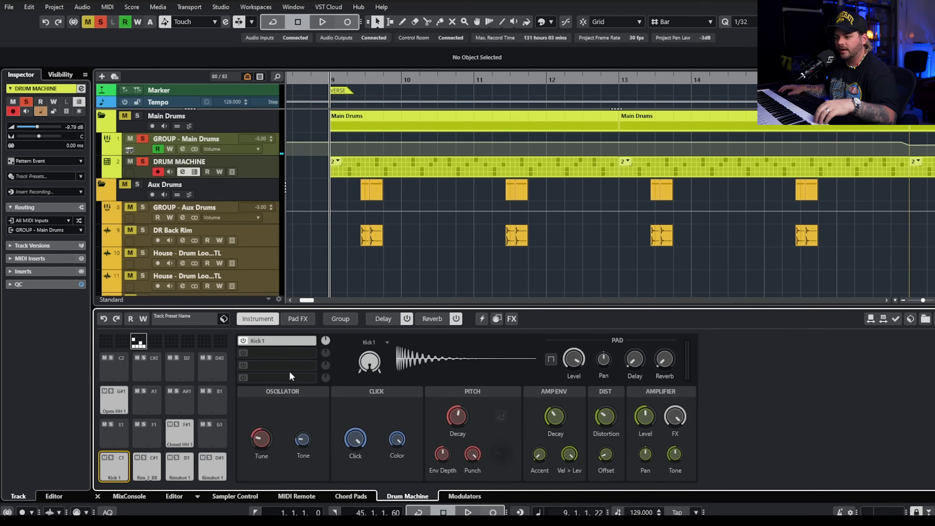
{"action": "mouse_move", "coordinate": [257, 445]}
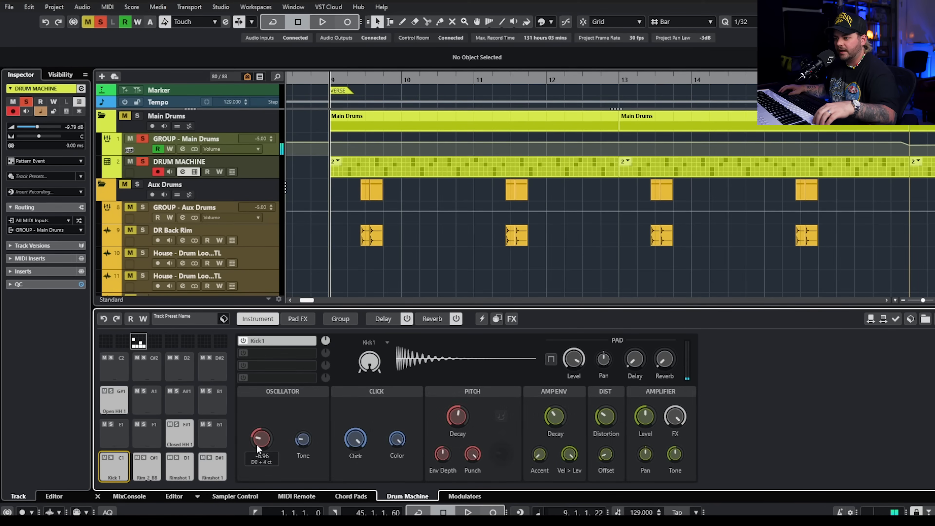
{"action": "mouse_move", "coordinate": [357, 444]}
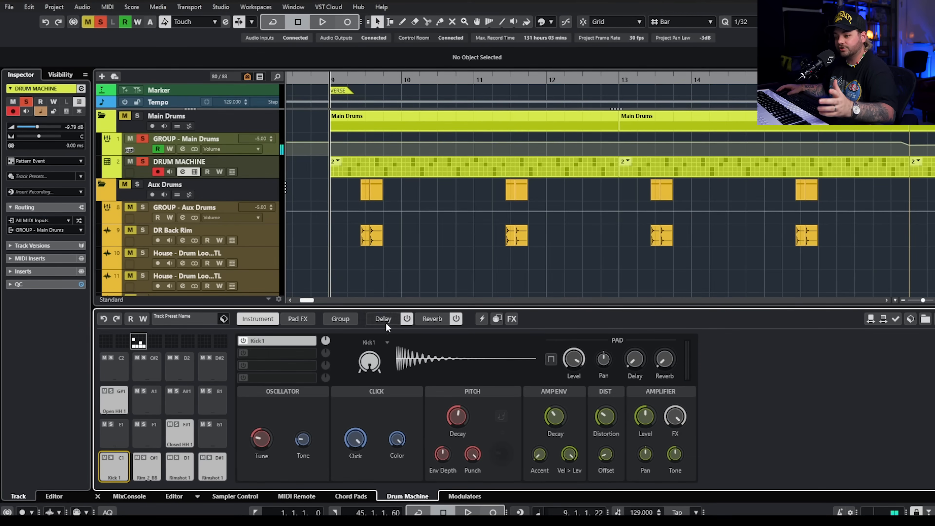
Select the Rim_2_BB sample pad and show the sound content packs in the media browser
{"action": "left_click", "coordinate": [153, 472]}
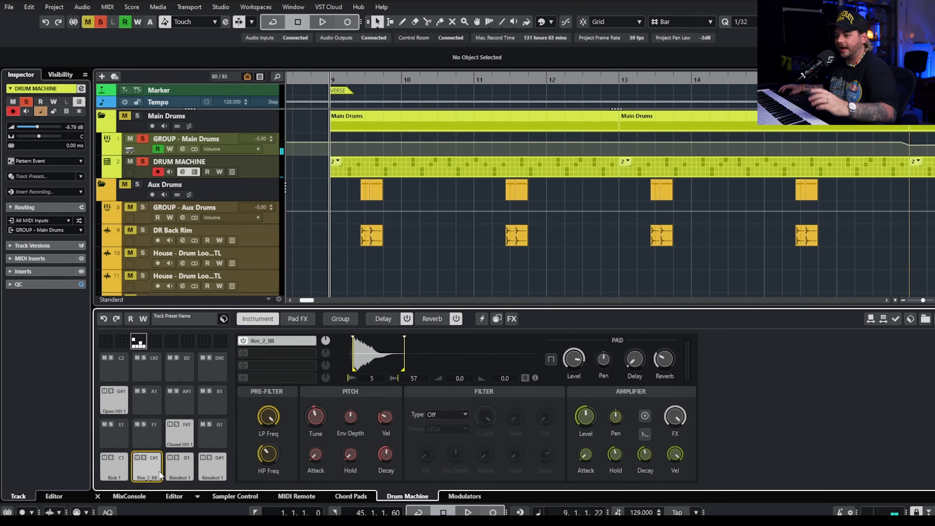
{"action": "left_click", "coordinate": [911, 21]}
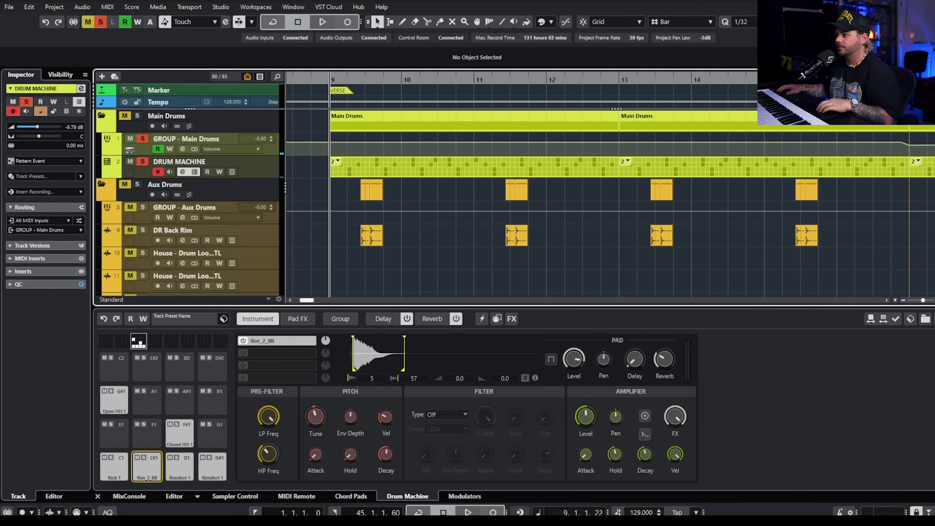
{"action": "left_click", "coordinate": [827, 255]}
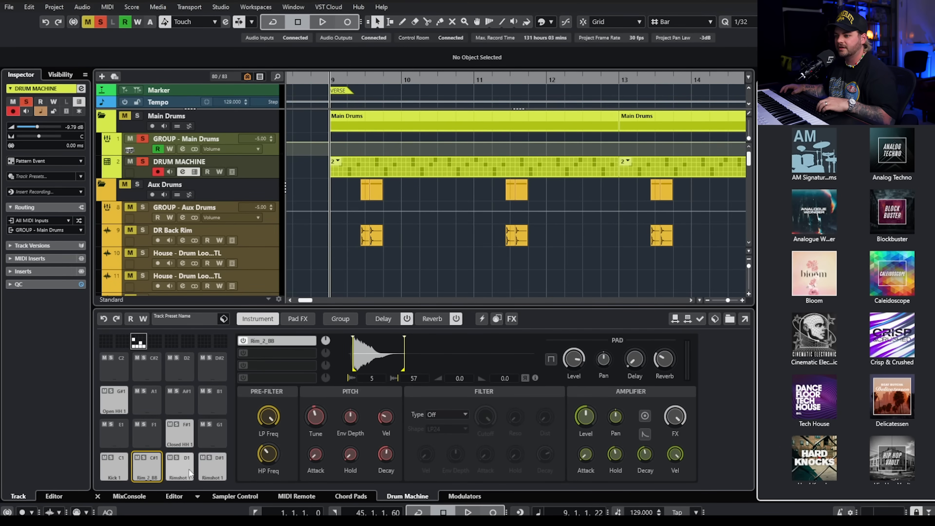
Audition the two Rimshot 1 pads on D1 and D#1, the Closed HH 1 pad and the Rim_2_BB pad
{"action": "left_click", "coordinate": [183, 474]}
{"action": "left_click", "coordinate": [215, 475]}
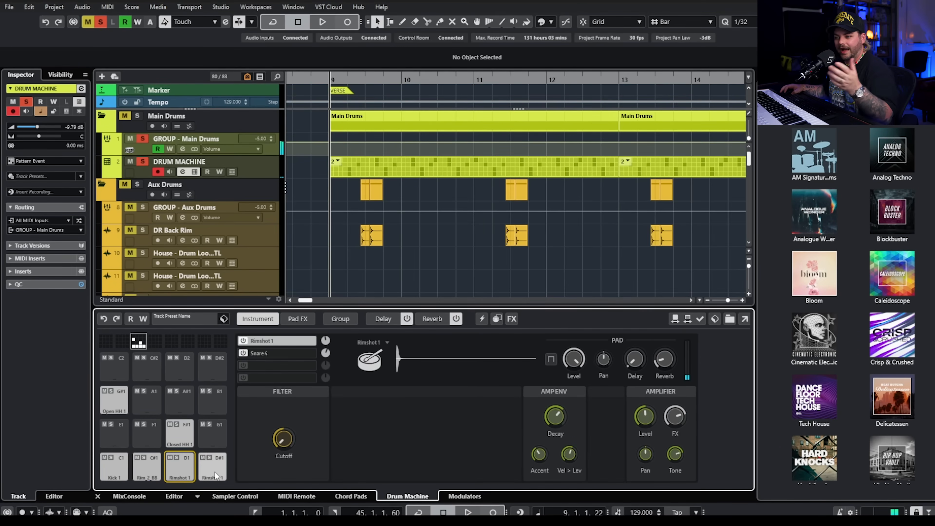
{"action": "left_click", "coordinate": [180, 442]}
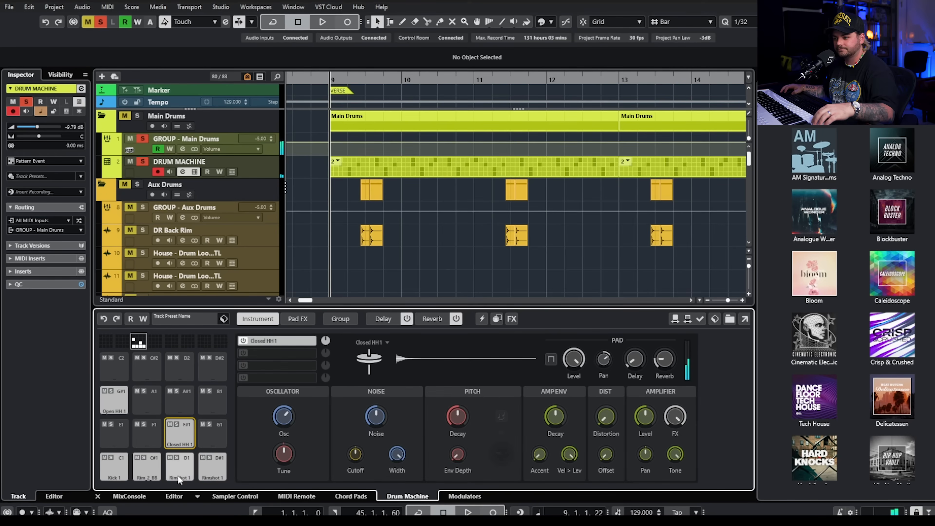
{"action": "left_click", "coordinate": [213, 478]}
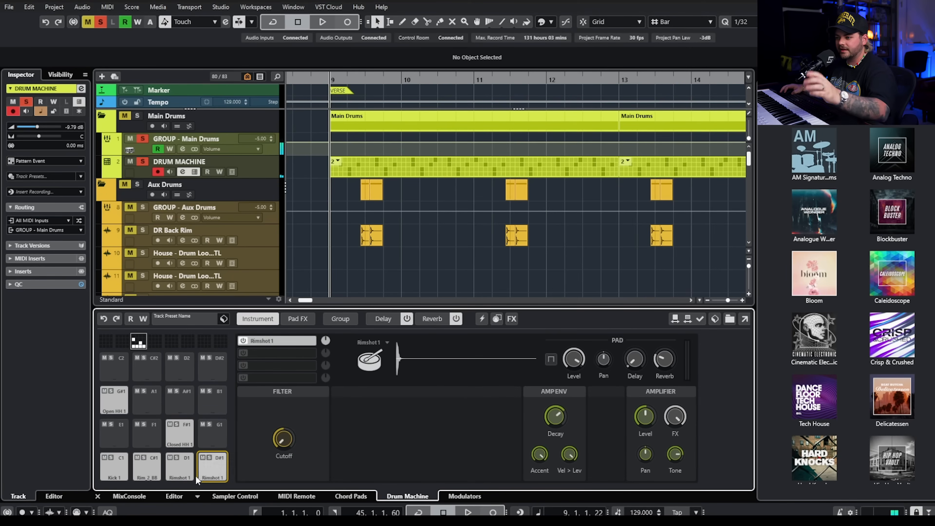
{"action": "left_click", "coordinate": [150, 475]}
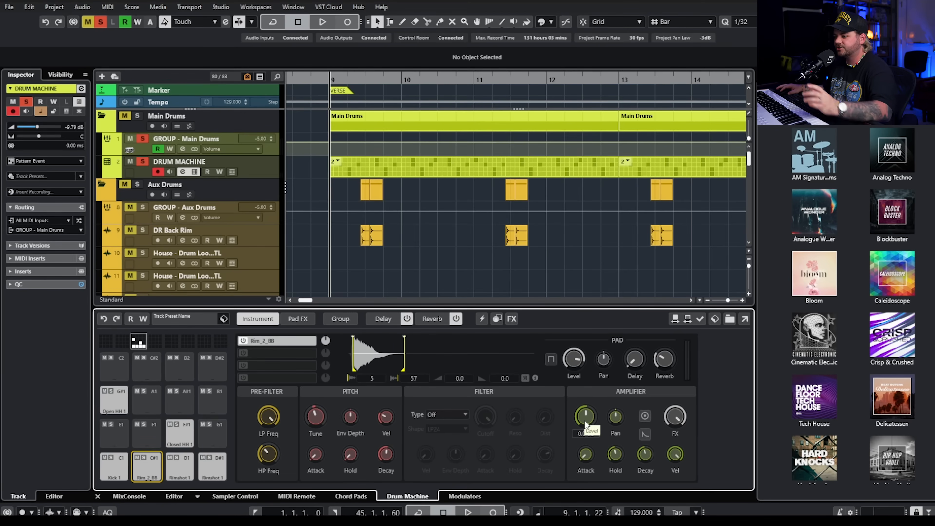
Examine the Snare 4 layer's pitch and amp envelope settings on the D1 Rimshot 1 pad, and audition the D#1 rimshot for comparison
{"action": "left_click", "coordinate": [188, 473]}
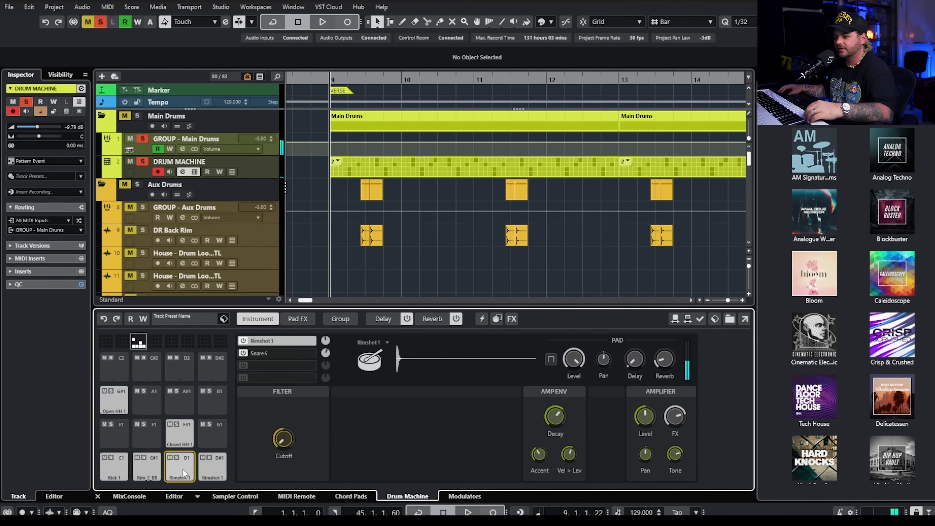
{"action": "left_click", "coordinate": [305, 353]}
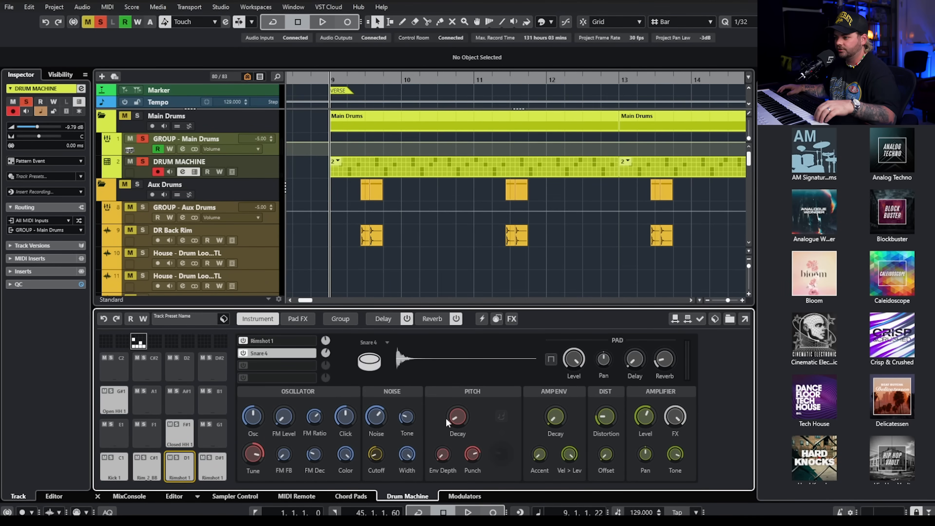
{"action": "left_click_drag", "start_coordinate": [458, 422], "coordinate": [504, 435]}
{"action": "left_click_drag", "start_coordinate": [556, 418], "coordinate": [592, 392]}
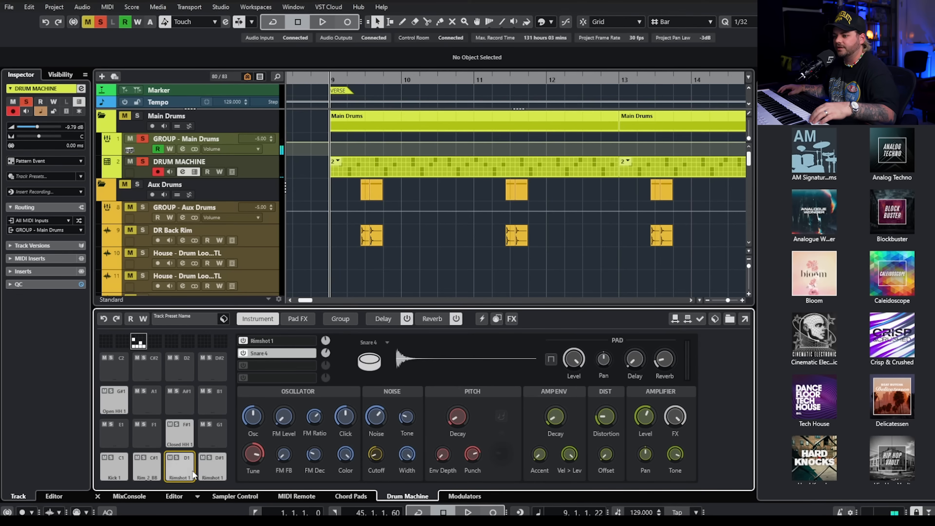
{"action": "left_click", "coordinate": [204, 468]}
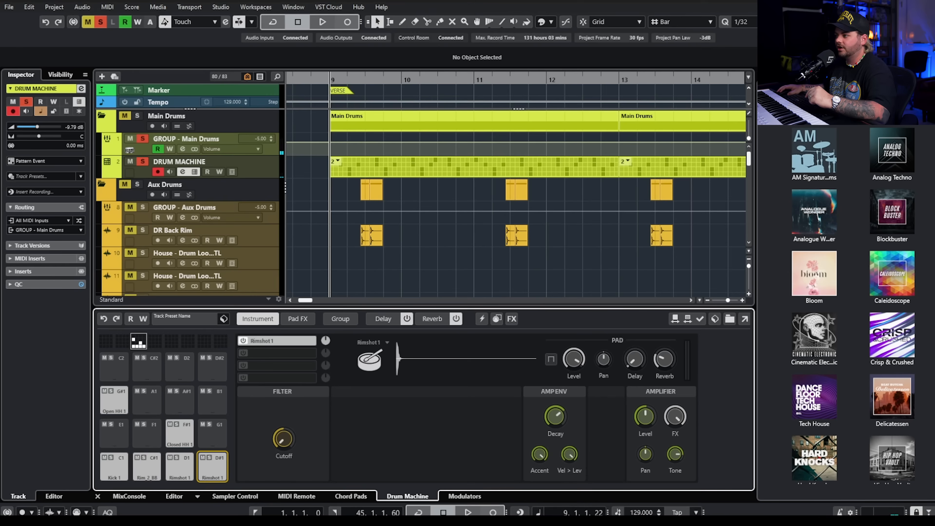
Hide the media browser, unfold the DRUM MACHINE track's output channels and open its first verse event in the Pattern Editor
{"action": "key", "text": "ctrl+alt+r"}
{"action": "left_click", "coordinate": [115, 176]}
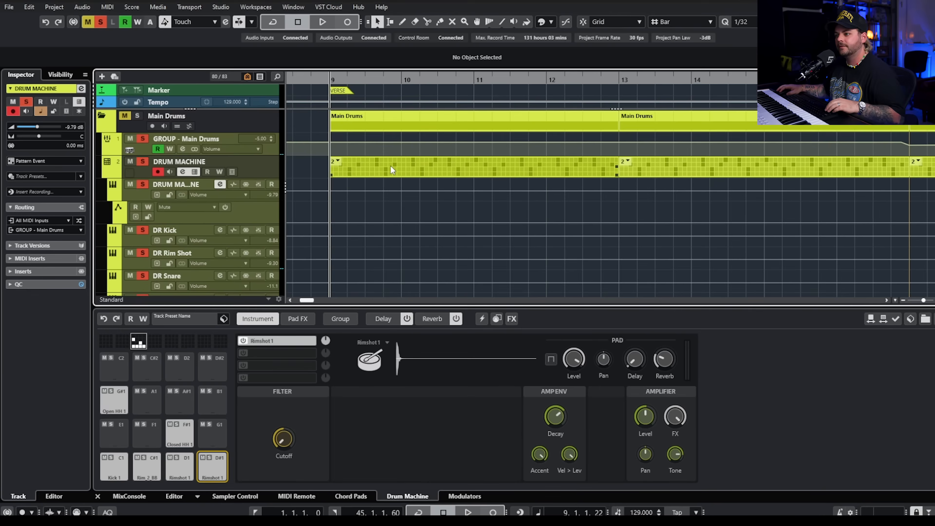
{"action": "double_click", "coordinate": [391, 165]}
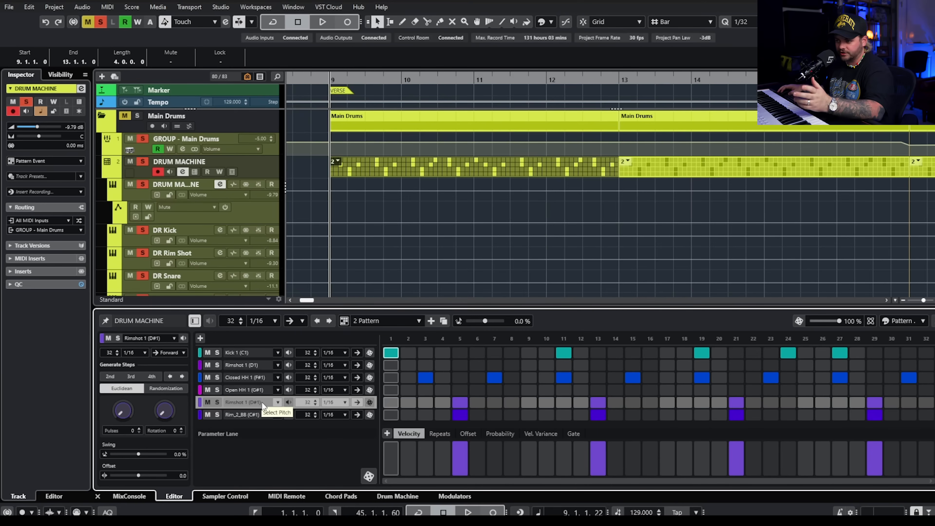
Play the verse drum pattern from bar 9, select the second verse pattern event and stop playback
{"action": "key", "text": "space"}
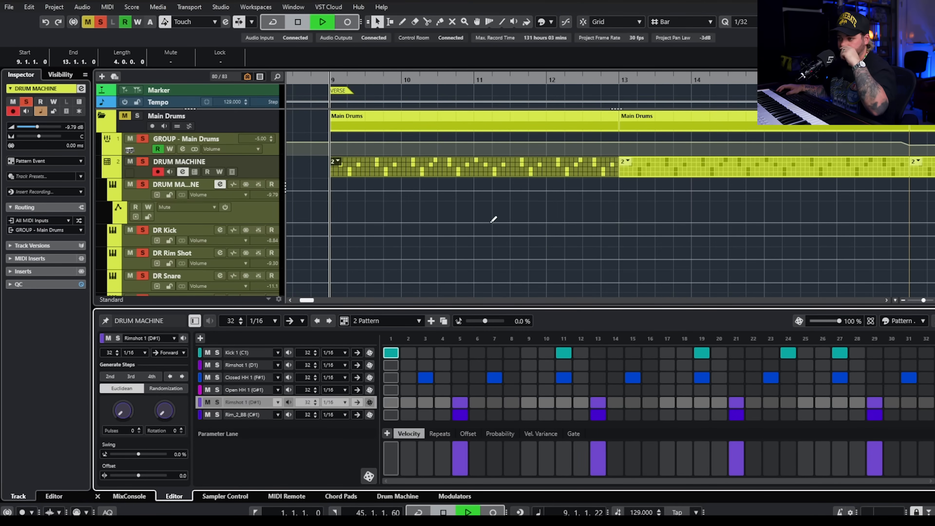
{"action": "scroll", "coordinate": [489, 213], "scroll_direction": "down", "scroll_amount": 1}
{"action": "scroll", "coordinate": [496, 213], "scroll_direction": "down", "scroll_amount": 2}
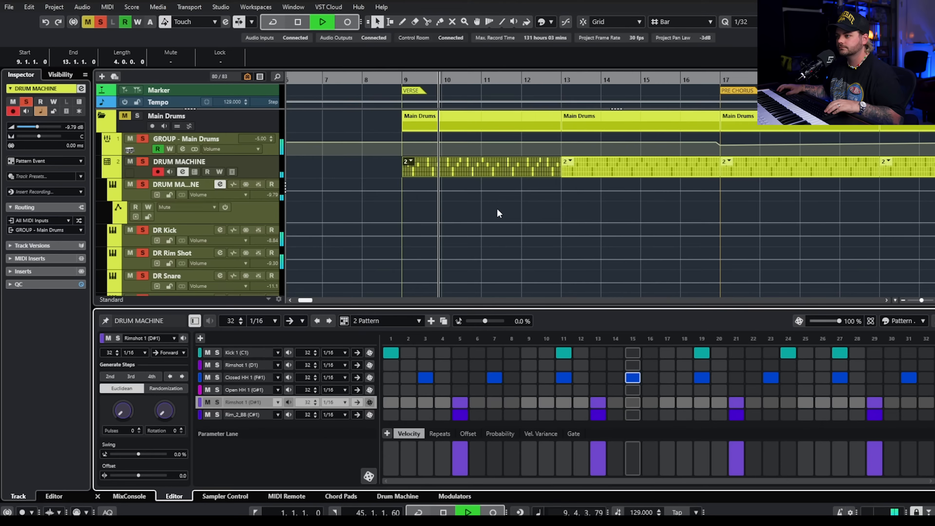
{"action": "scroll", "coordinate": [507, 211], "scroll_direction": "down", "scroll_amount": 2}
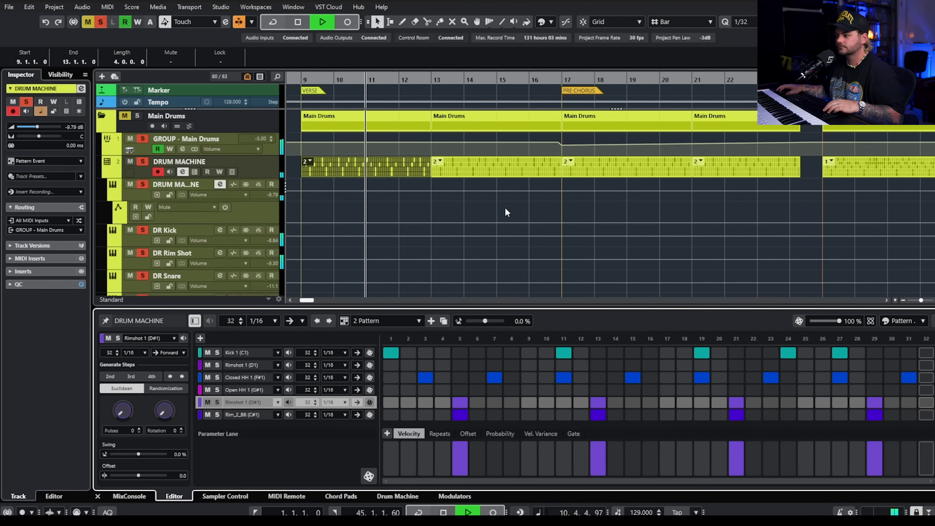
{"action": "left_click", "coordinate": [460, 165]}
{"action": "key", "text": "space"}
Show the pattern choices available for the drum events at bar 13, the chorus start and the post chorus, keeping their assignments
{"action": "left_click", "coordinate": [461, 162]}
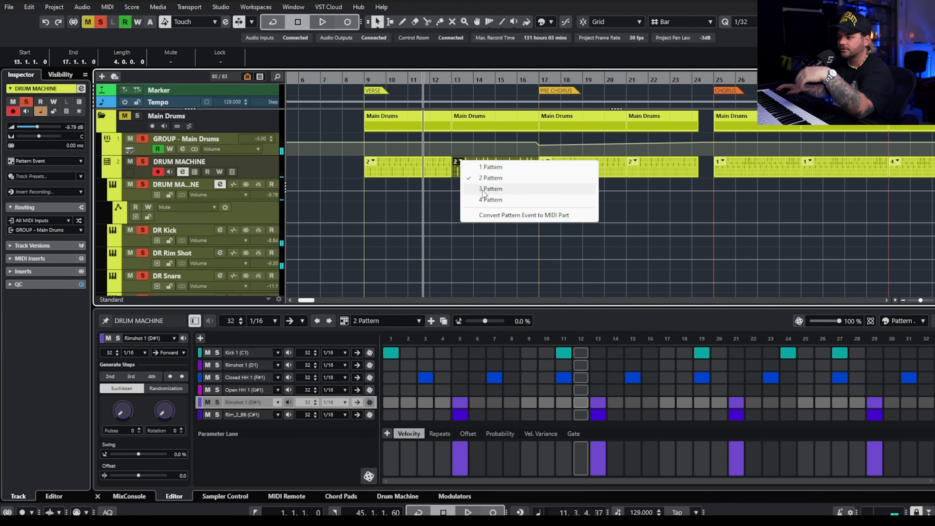
{"action": "left_click", "coordinate": [647, 213]}
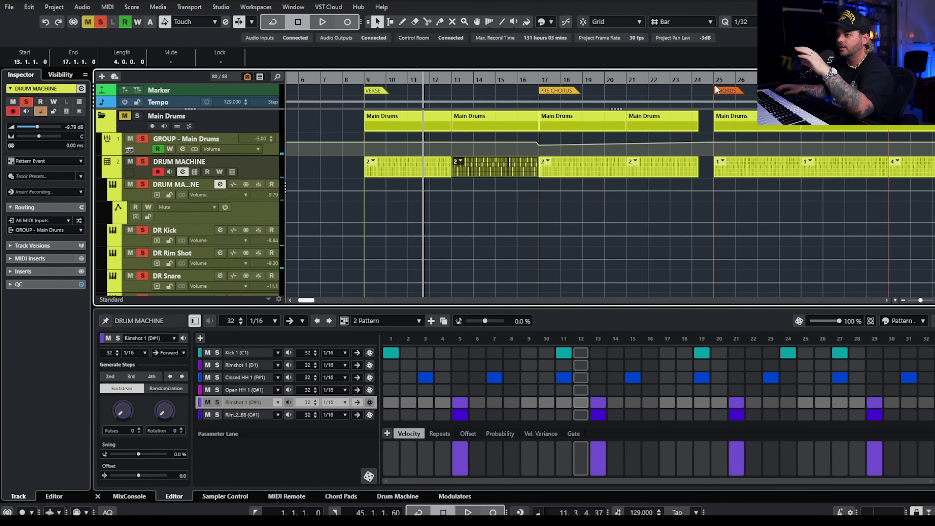
{"action": "left_click_drag", "start_coordinate": [711, 81], "coordinate": [720, 116]}
{"action": "left_click", "coordinate": [721, 162]}
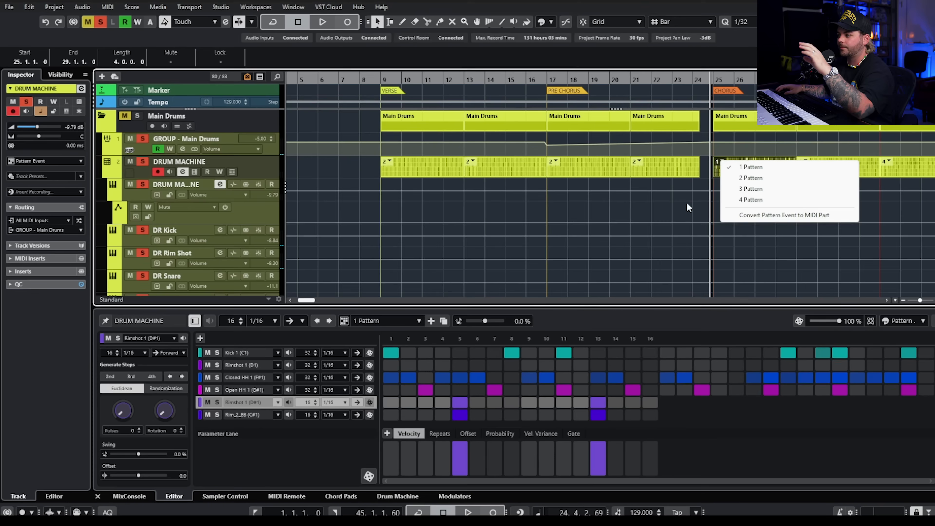
{"action": "left_click", "coordinate": [676, 198]}
{"action": "scroll", "coordinate": [708, 200], "scroll_direction": "right", "scroll_amount": 5}
{"action": "left_click", "coordinate": [622, 161]}
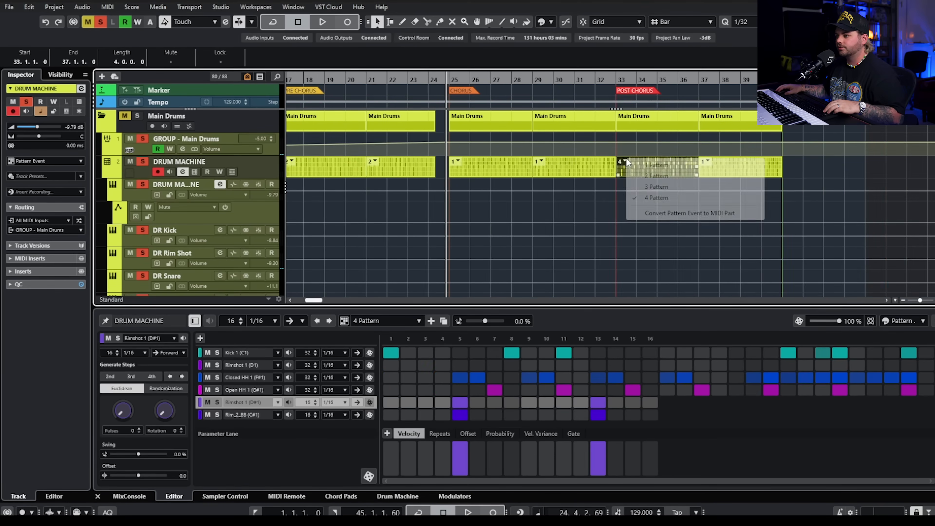
Clear all track solos and assign 1 Pattern to the first verse drum event at bar 9
{"action": "left_click", "coordinate": [530, 200]}
{"action": "scroll", "coordinate": [534, 211], "scroll_direction": "down", "scroll_amount": 2}
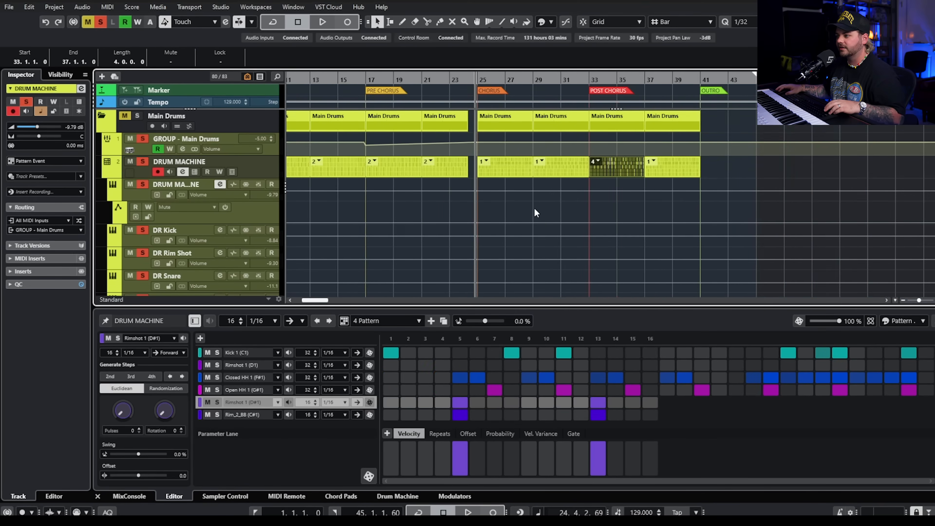
{"action": "scroll", "coordinate": [534, 210], "scroll_direction": "left", "scroll_amount": 2}
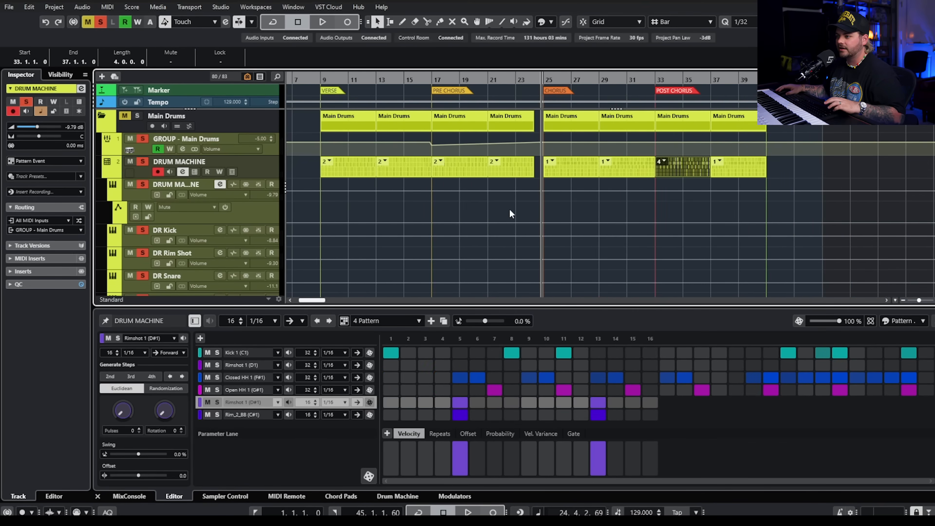
{"action": "left_click", "coordinate": [100, 22]}
{"action": "scroll", "coordinate": [372, 158], "scroll_direction": "up", "scroll_amount": 3}
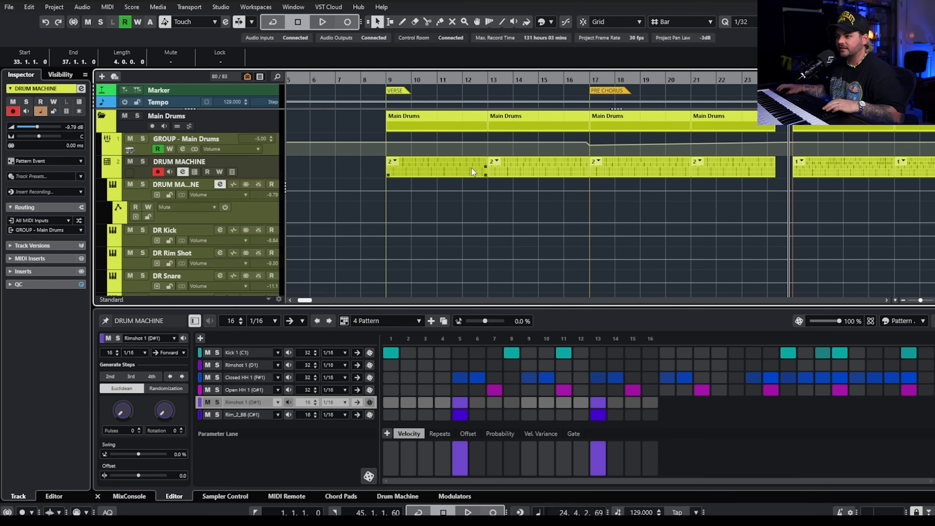
{"action": "left_click", "coordinate": [394, 162]}
{"action": "left_click", "coordinate": [417, 171]}
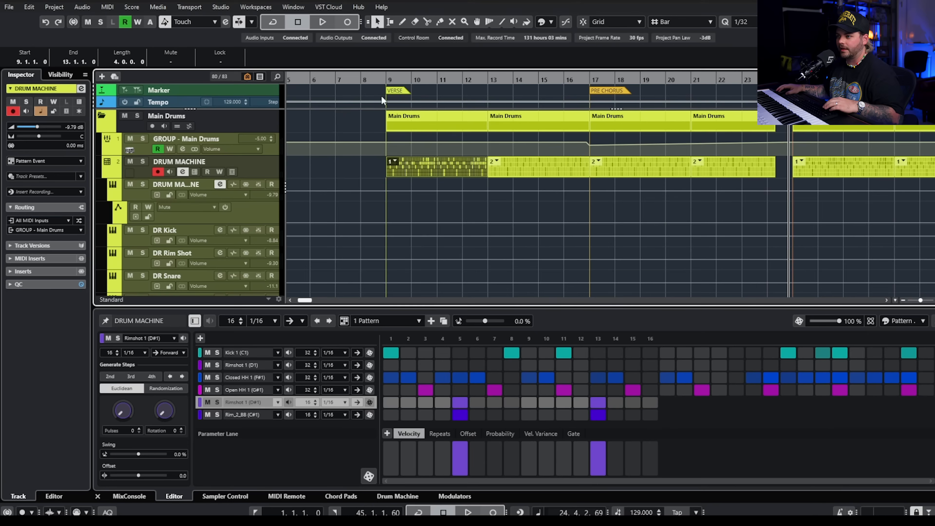
Solo the DRUM MACHINE track, play the first verse event from bar 9 and stop playback
{"action": "left_click", "coordinate": [383, 81]}
{"action": "key", "text": "space"}
{"action": "left_click", "coordinate": [143, 162]}
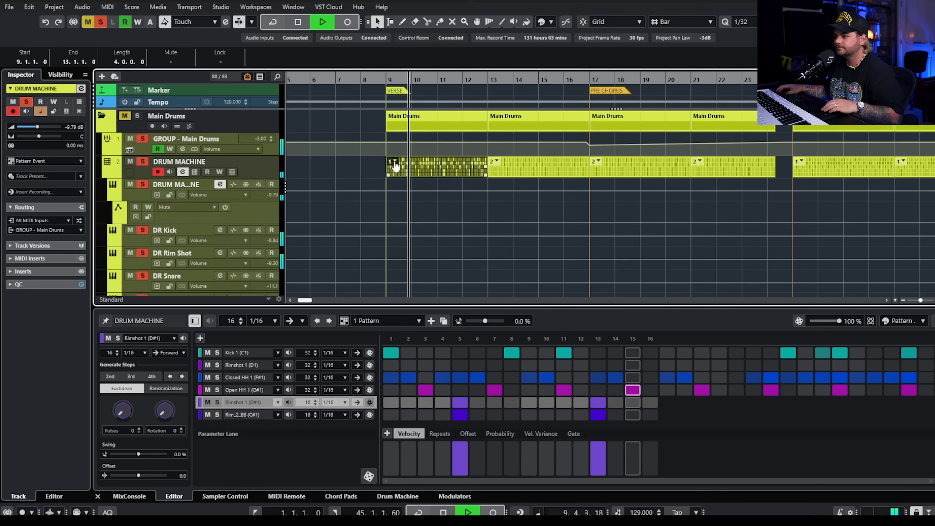
{"action": "key", "text": "space"}
Assign 2 Pattern to the first verse drum event and audition it from bar 9
{"action": "left_click", "coordinate": [395, 162]}
{"action": "left_click", "coordinate": [416, 179]}
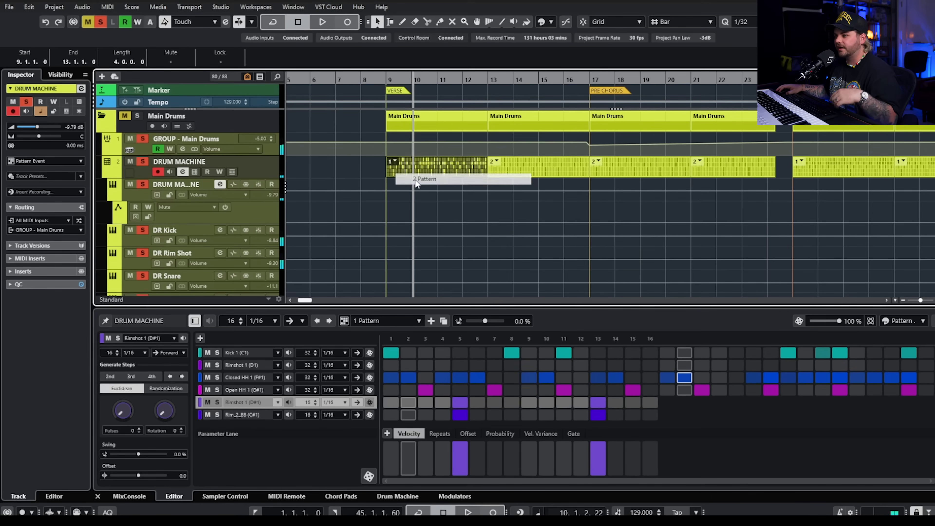
{"action": "left_click", "coordinate": [385, 76]}
{"action": "left_click", "coordinate": [385, 78]}
{"action": "key", "text": "space"}
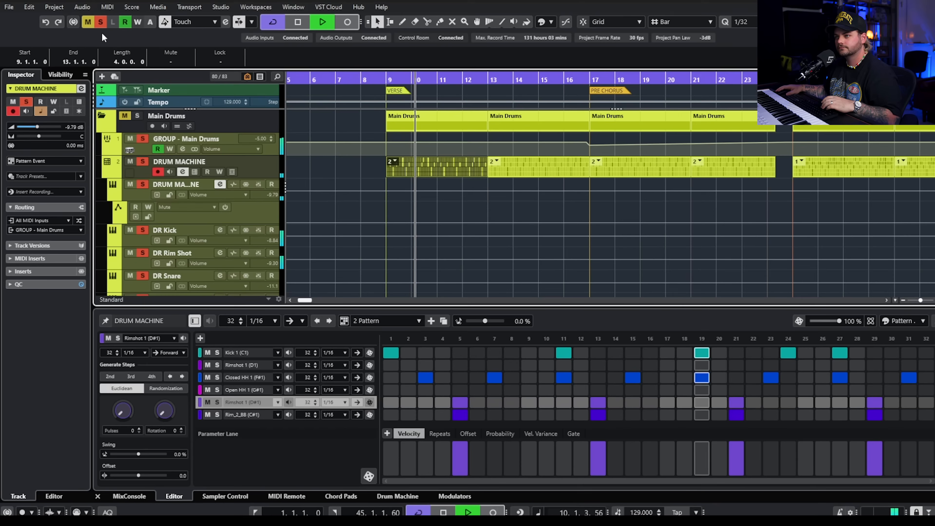
{"action": "key", "text": "space"}
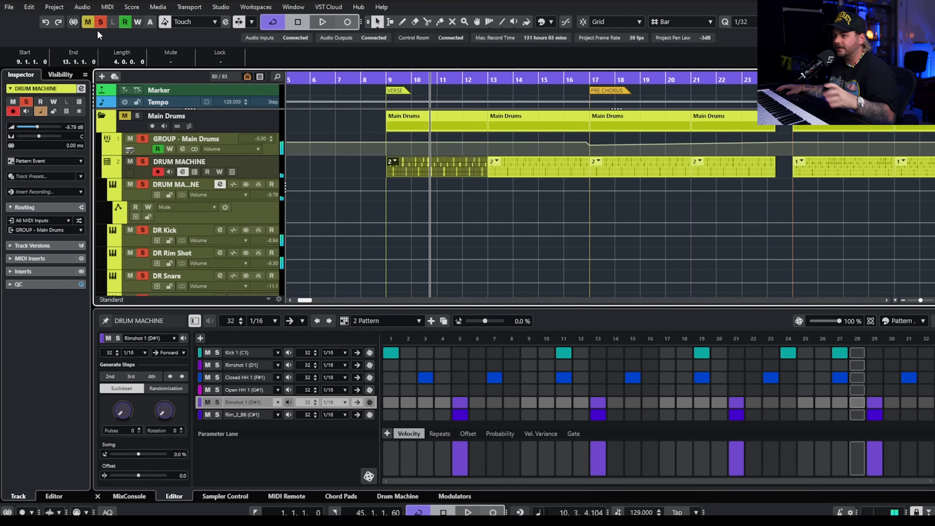
Clear all track solos and select the DRUM MACHINE pattern events from the verse into the post chorus
{"action": "left_click", "coordinate": [100, 23]}
{"action": "left_click", "coordinate": [347, 142]}
{"action": "scroll", "coordinate": [401, 173], "scroll_direction": "down", "scroll_amount": 3}
{"action": "left_click_drag", "start_coordinate": [362, 157], "coordinate": [731, 182]}
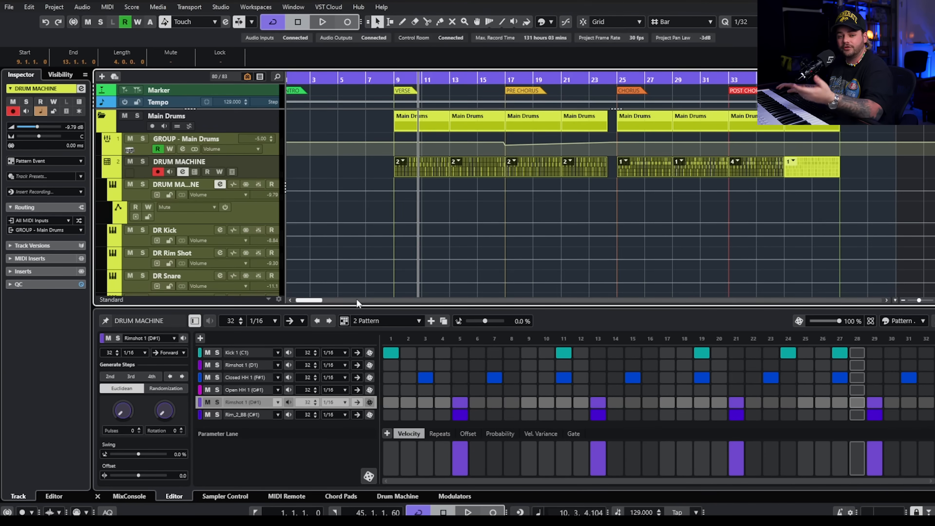
{"action": "left_click_drag", "start_coordinate": [789, 209], "coordinate": [644, 215]}
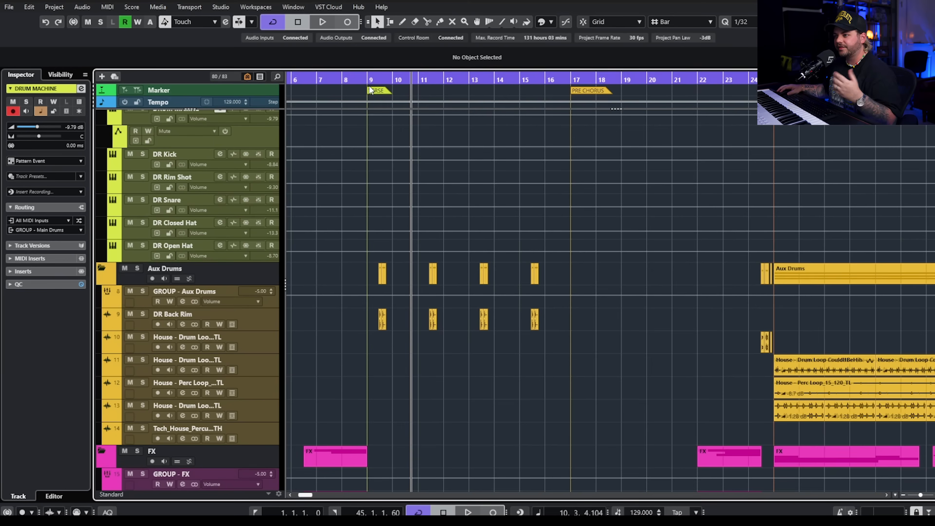
Solo the Aux Drums folder and play its rim hits from the start of the verse
{"action": "left_click", "coordinate": [366, 80]}
{"action": "left_click", "coordinate": [137, 269]}
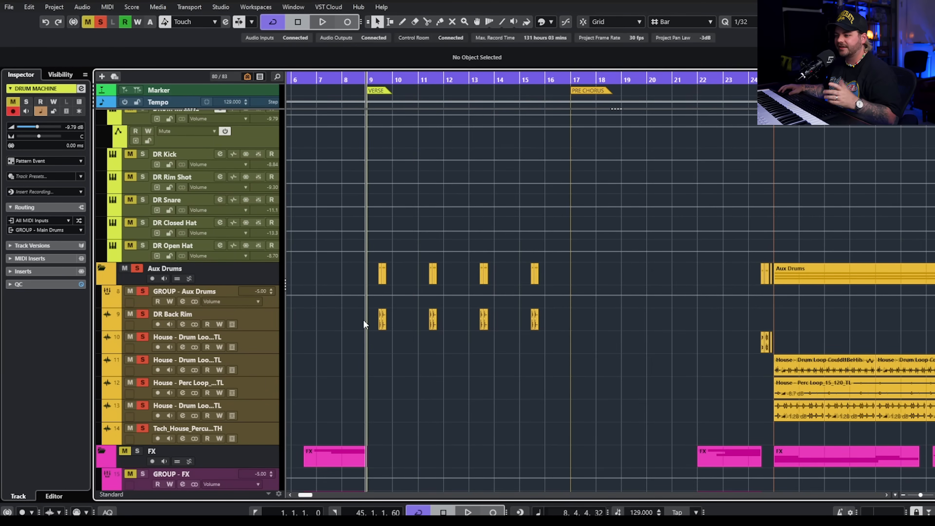
{"action": "scroll", "coordinate": [315, 337], "scroll_direction": "up", "scroll_amount": 3, "text": "ctrl"}
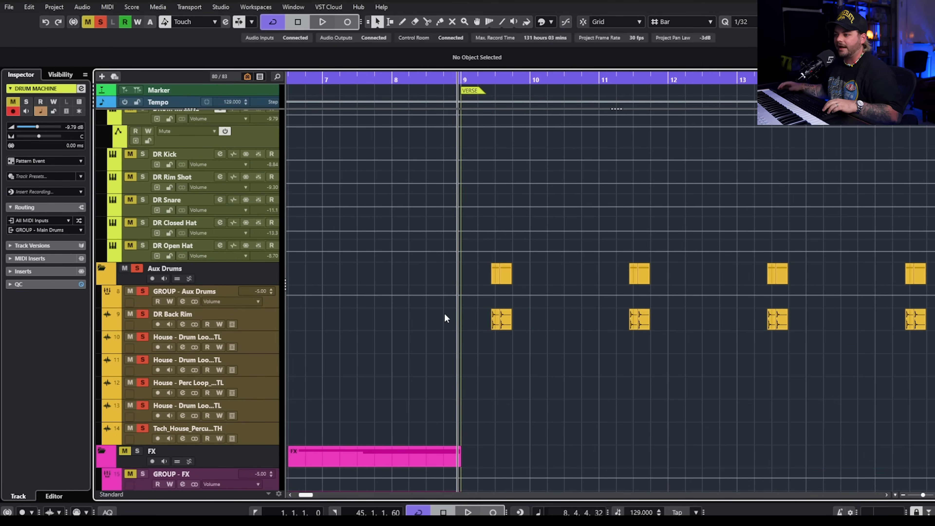
{"action": "scroll", "coordinate": [444, 313], "scroll_direction": "down", "scroll_amount": 3, "text": "ctrl"}
{"action": "key", "text": "space"}
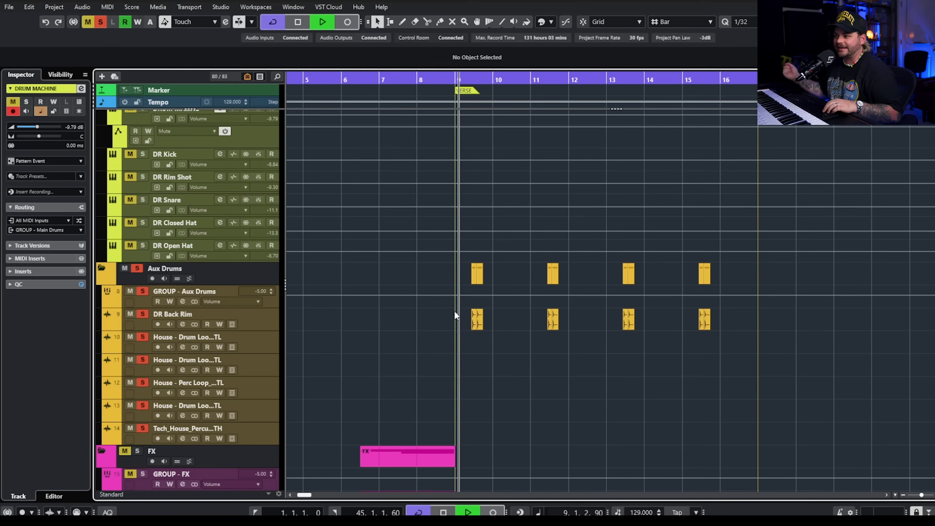
{"action": "scroll", "coordinate": [502, 341], "scroll_direction": "right", "scroll_amount": 3}
{"action": "key", "text": "space"}
{"action": "scroll", "coordinate": [544, 331], "scroll_direction": "up", "scroll_amount": 8, "text": "ctrl"}
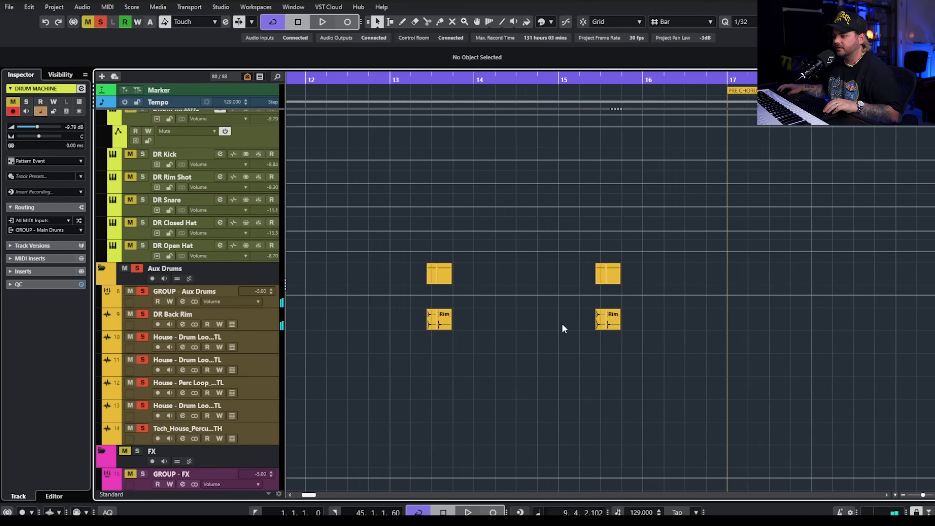
Examine the DR Back Rim events and the House drum loop fill leading into the chorus at bar 25
{"action": "scroll", "coordinate": [361, 327], "scroll_direction": "left", "scroll_amount": 3}
{"action": "scroll", "coordinate": [460, 327], "scroll_direction": "up", "scroll_amount": 3, "text": "ctrl"}
{"action": "scroll", "coordinate": [459, 327], "scroll_direction": "down", "scroll_amount": 4, "text": "ctrl"}
{"action": "scroll", "coordinate": [459, 327], "scroll_direction": "down", "scroll_amount": 5, "text": "ctrl"}
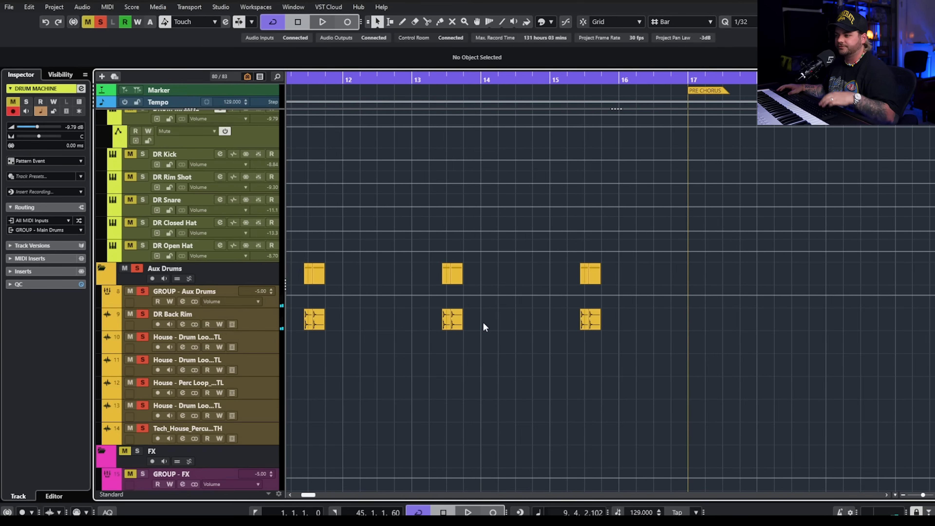
{"action": "scroll", "coordinate": [677, 353], "scroll_direction": "down", "scroll_amount": 4, "text": "ctrl"}
{"action": "scroll", "coordinate": [670, 352], "scroll_direction": "right", "scroll_amount": 5}
{"action": "scroll", "coordinate": [656, 355], "scroll_direction": "up", "scroll_amount": 1, "text": "ctrl"}
{"action": "scroll", "coordinate": [655, 356], "scroll_direction": "up", "scroll_amount": 4, "text": "ctrl"}
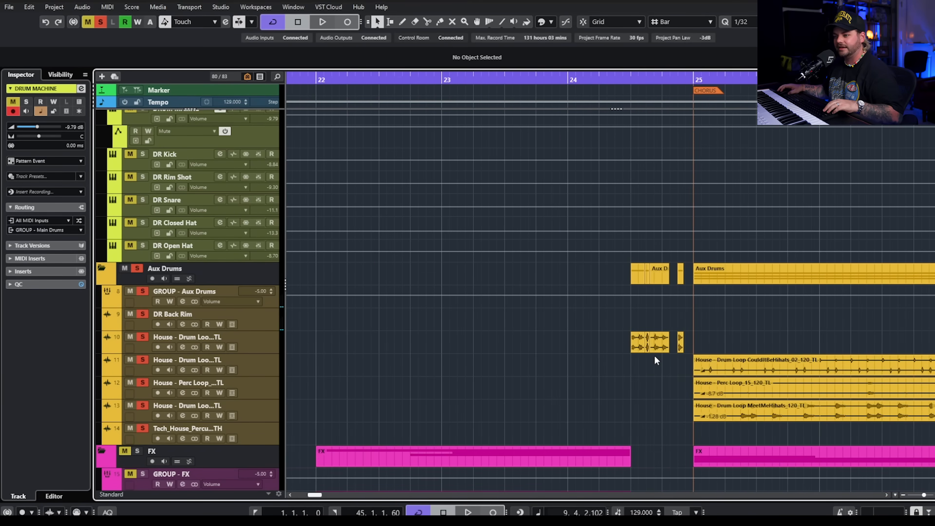
{"action": "scroll", "coordinate": [654, 356], "scroll_direction": "right", "scroll_amount": 3}
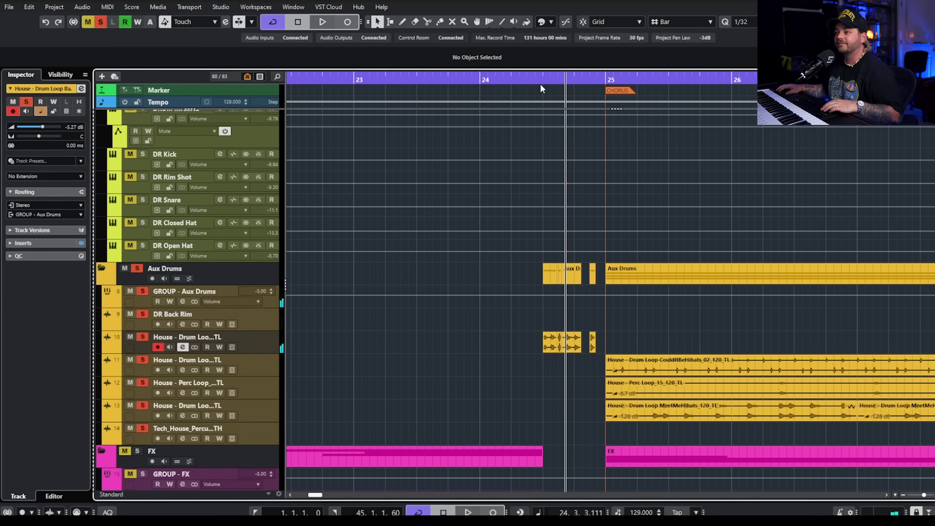
{"action": "left_click", "coordinate": [541, 84]}
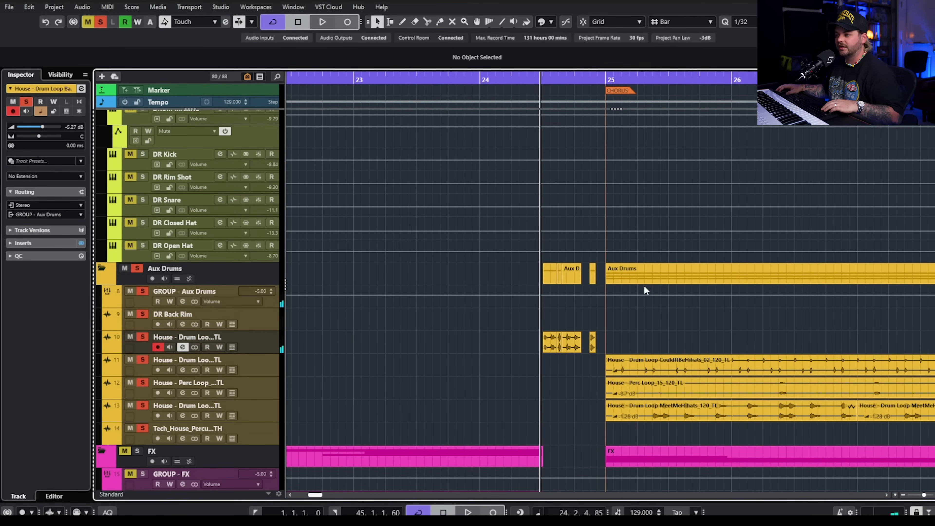
Select the auxiliary drum loops at the start of the chorus and clear all track solos
{"action": "scroll", "coordinate": [659, 337], "scroll_direction": "down", "scroll_amount": 3, "text": "ctrl"}
{"action": "scroll", "coordinate": [669, 352], "scroll_direction": "down", "scroll_amount": 3, "text": "ctrl"}
{"action": "left_click", "coordinate": [714, 365]}
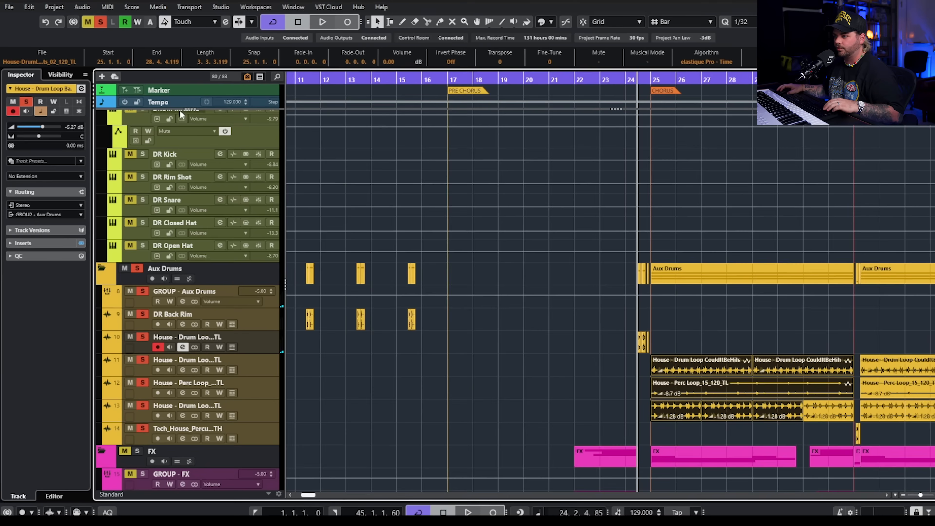
{"action": "left_click", "coordinate": [100, 22]}
{"action": "scroll", "coordinate": [508, 222], "scroll_direction": "left", "scroll_amount": 4}
{"action": "scroll", "coordinate": [499, 211], "scroll_direction": "up", "scroll_amount": 3}
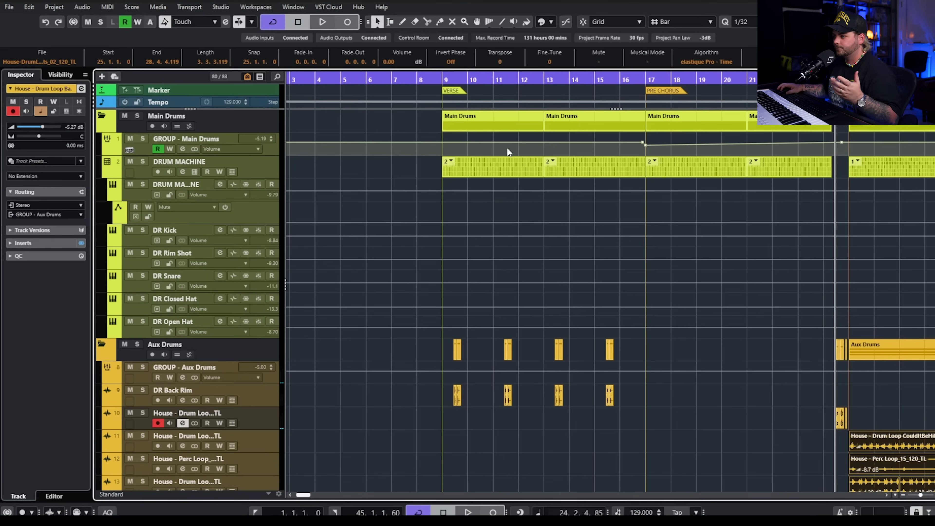
Solo the Main Drums and Aux Drums folders and play them together from the verse start
{"action": "left_click", "coordinate": [440, 79]}
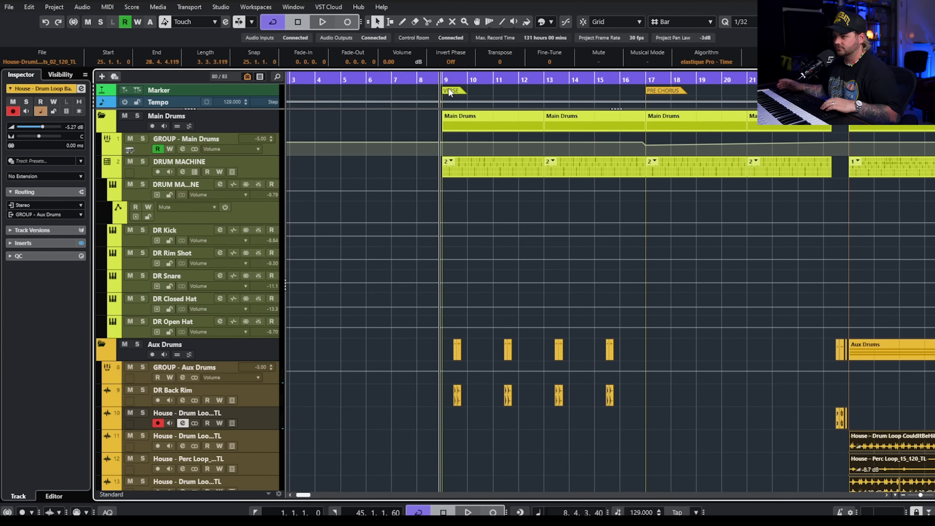
{"action": "left_click", "coordinate": [142, 138]}
{"action": "left_click", "coordinate": [136, 345]}
{"action": "key", "text": "space"}
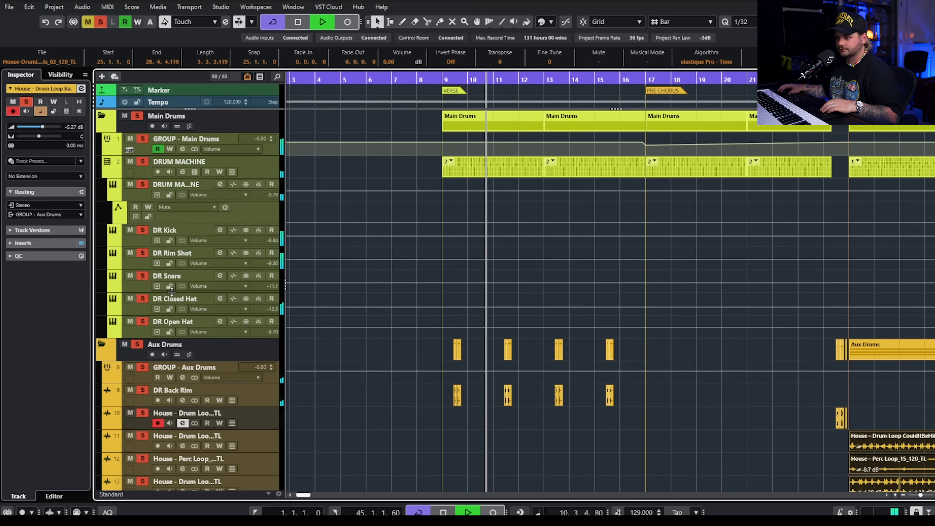
Toggle the solo of the DR Rim Shot and DRUM MACHINE output channels off and on during playback, and stop
{"action": "left_click", "coordinate": [143, 253]}
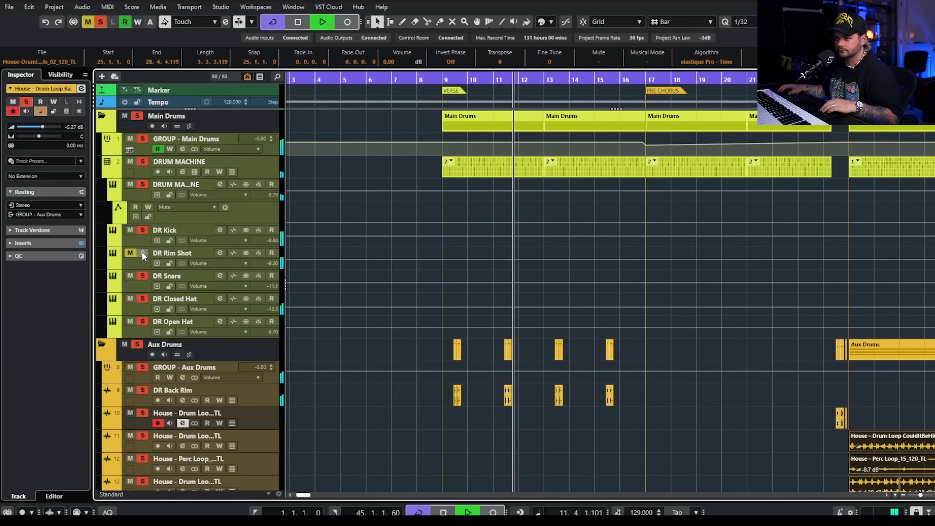
{"action": "left_click", "coordinate": [142, 252]}
{"action": "left_click", "coordinate": [145, 184]}
{"action": "left_click", "coordinate": [146, 182]}
{"action": "key", "text": "space"}
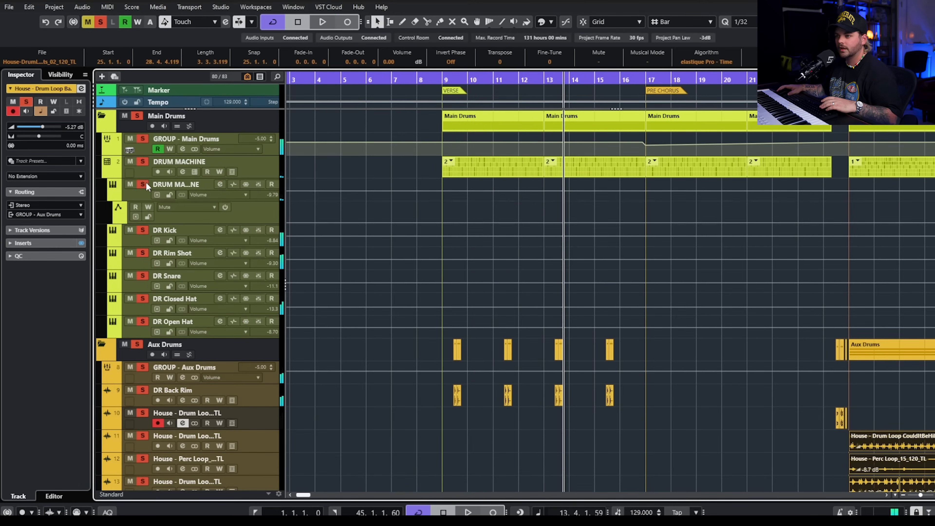
Open the channel settings of the DR Kick output and show its Black Valve insert
{"action": "left_click", "coordinate": [219, 184]}
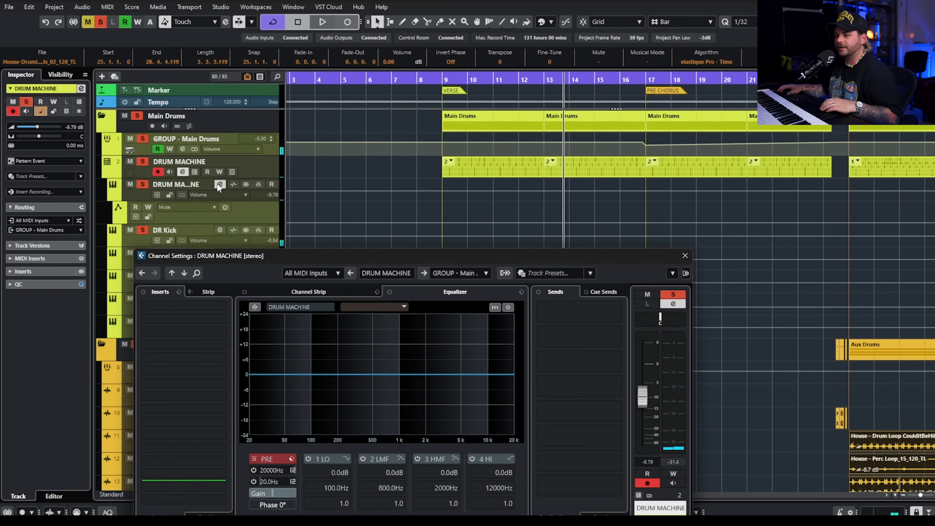
{"action": "left_click", "coordinate": [218, 184]}
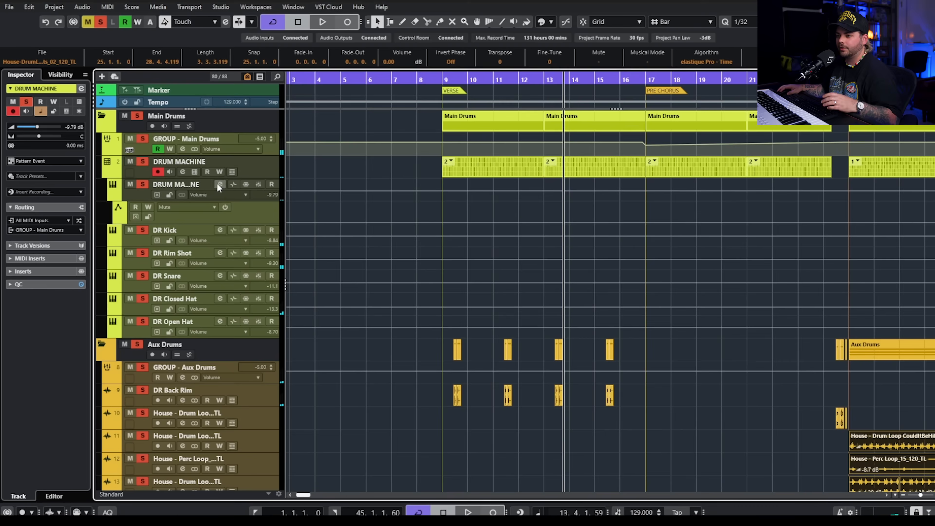
{"action": "left_click", "coordinate": [220, 230]}
{"action": "left_click", "coordinate": [196, 306]}
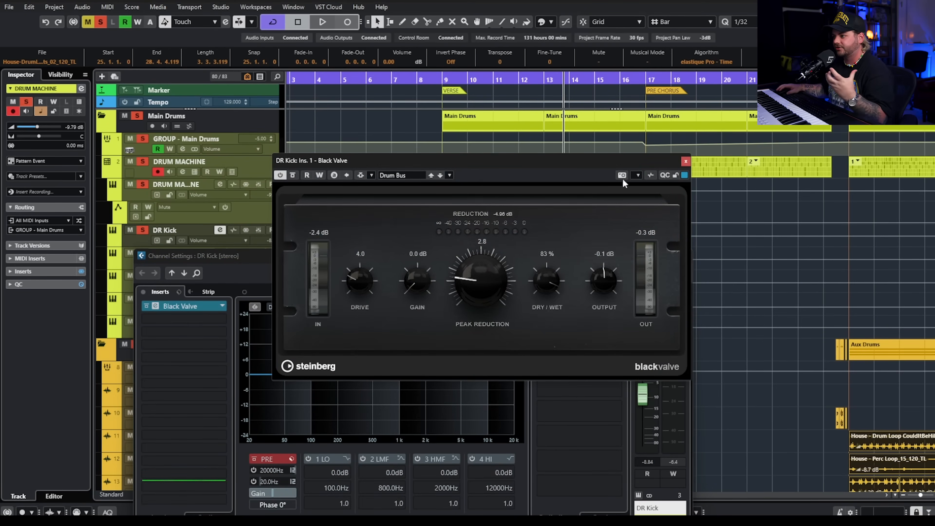
Compare the kick with Black Valve bypassed and active during playback, and close the plug-in and channel settings
{"action": "key", "text": "space"}
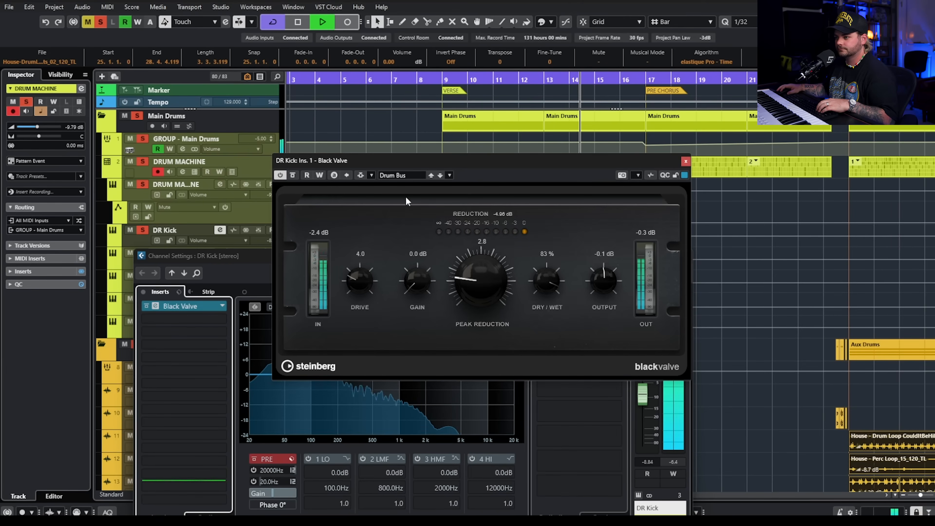
{"action": "left_click", "coordinate": [292, 174]}
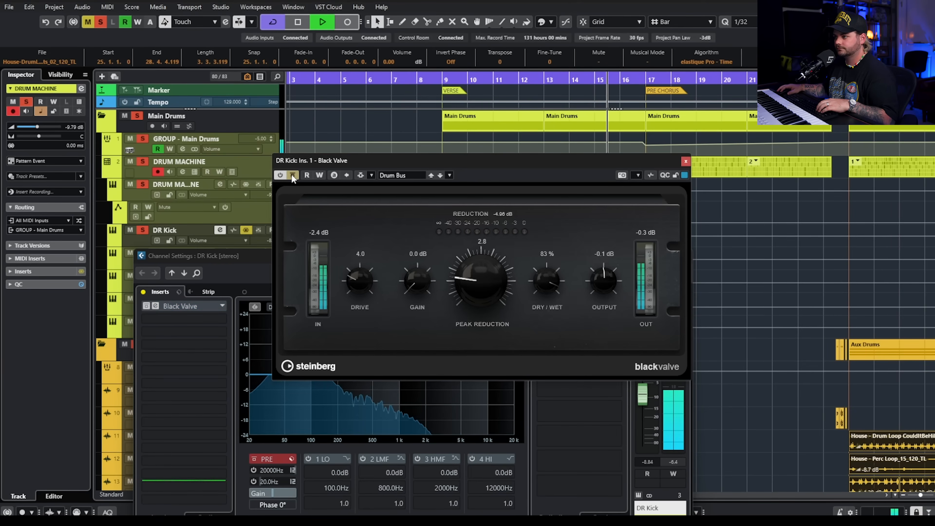
{"action": "left_click", "coordinate": [292, 175]}
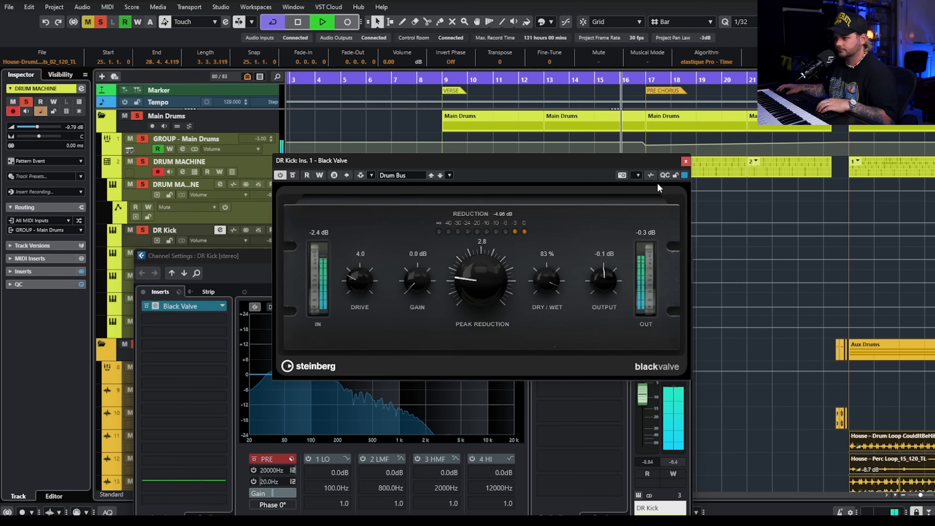
{"action": "key", "text": "space"}
{"action": "left_click", "coordinate": [686, 161]}
{"action": "left_click", "coordinate": [685, 256]}
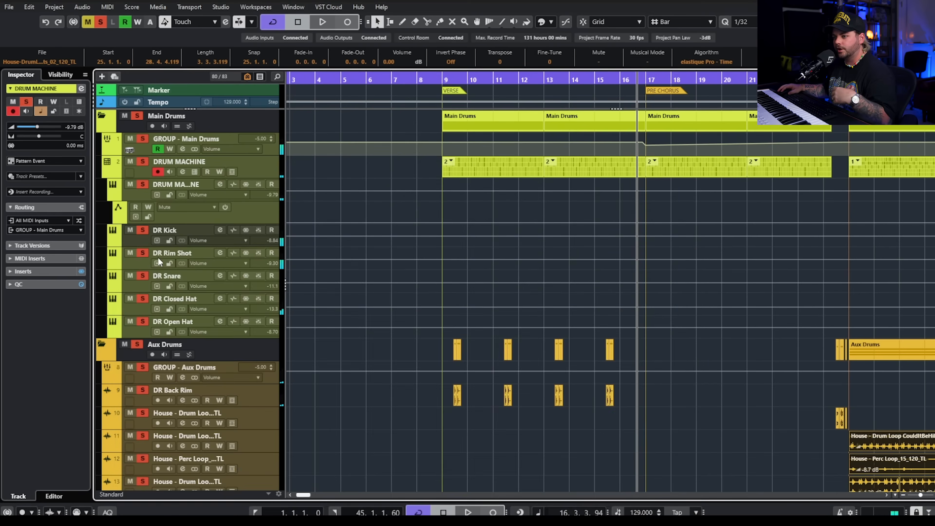
Solo only the DR Rim Shot channel, open its Squasher insert and play the verse rim shots
{"action": "left_click", "coordinate": [100, 21]}
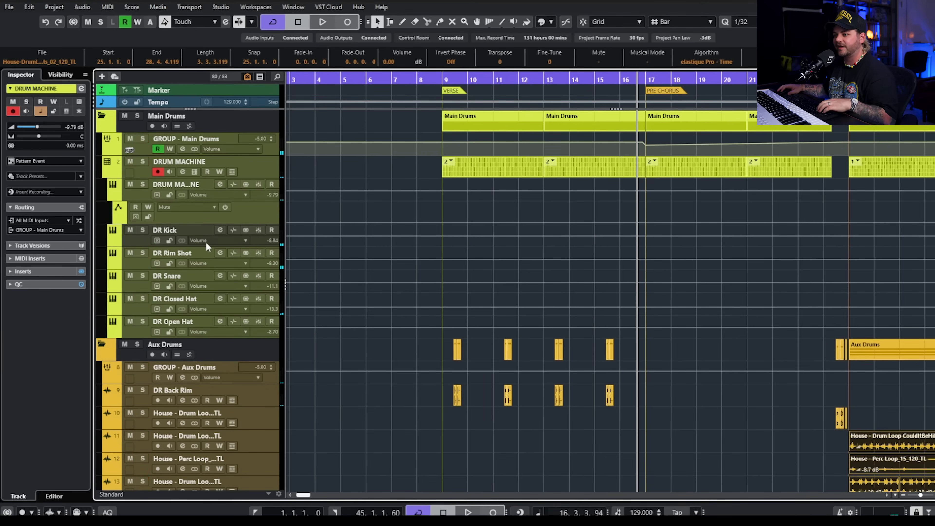
{"action": "left_click", "coordinate": [146, 255]}
{"action": "left_click", "coordinate": [220, 254]}
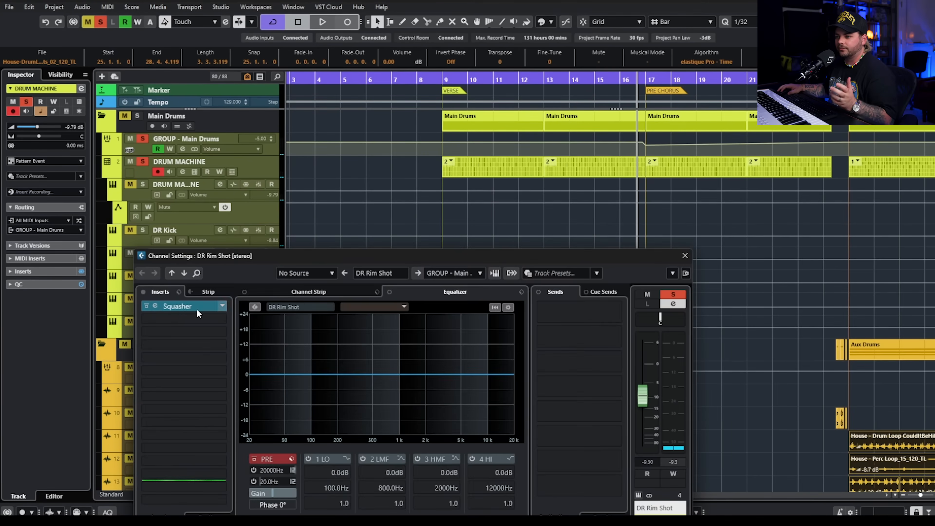
{"action": "left_click", "coordinate": [178, 307]}
{"action": "left_click_drag", "start_coordinate": [818, 87], "coordinate": [381, 113]}
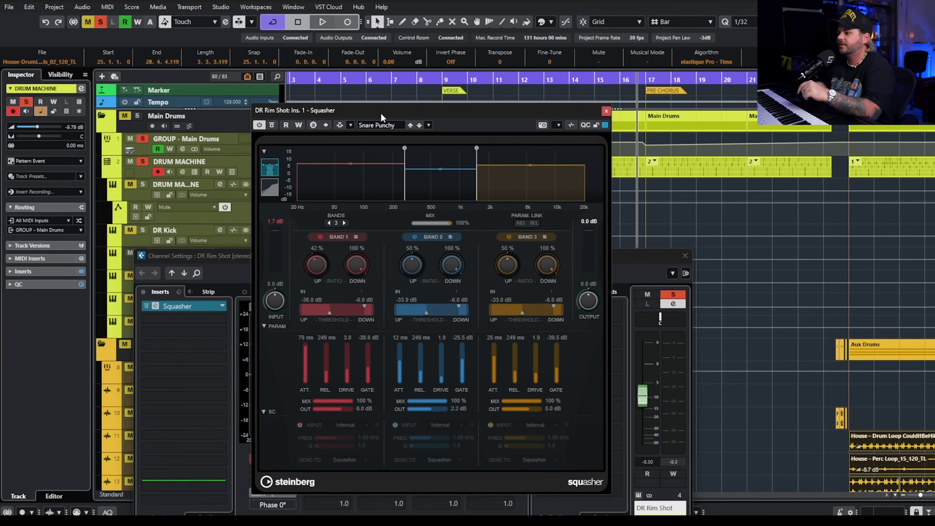
{"action": "left_click", "coordinate": [488, 78]}
{"action": "key", "text": "space"}
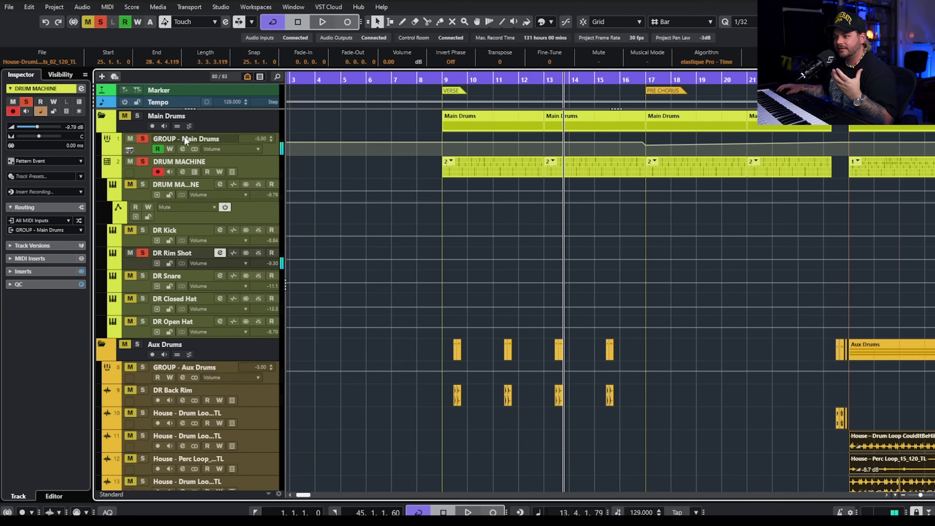
Open the channel settings of GROUP - Main Drums, show its Black Valve and EQ-M5 inserts, and close the plug-ins
{"action": "left_click", "coordinate": [183, 149]}
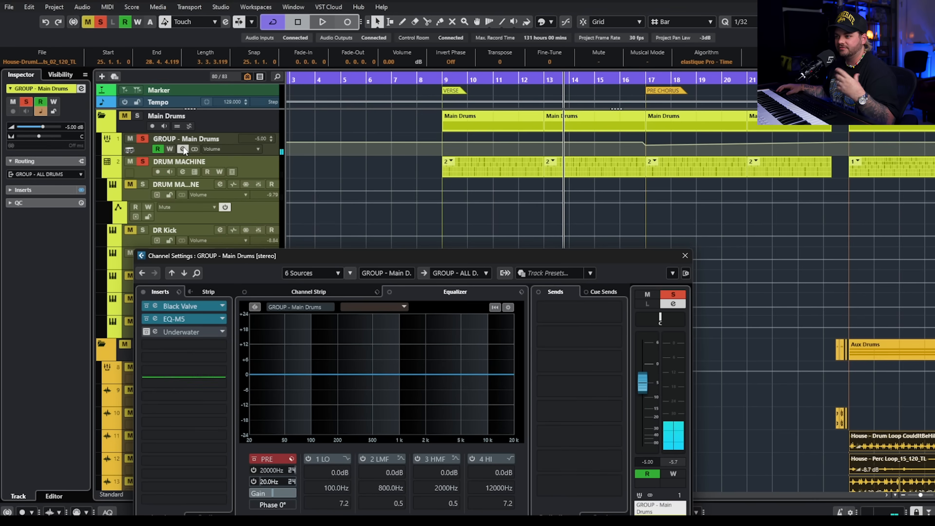
{"action": "left_click", "coordinate": [196, 311]}
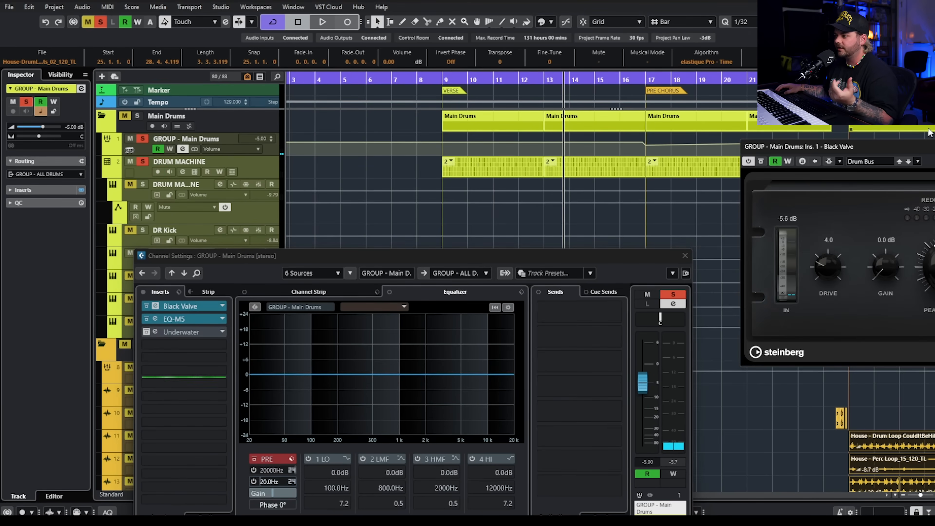
{"action": "left_click_drag", "start_coordinate": [930, 151], "coordinate": [507, 139]}
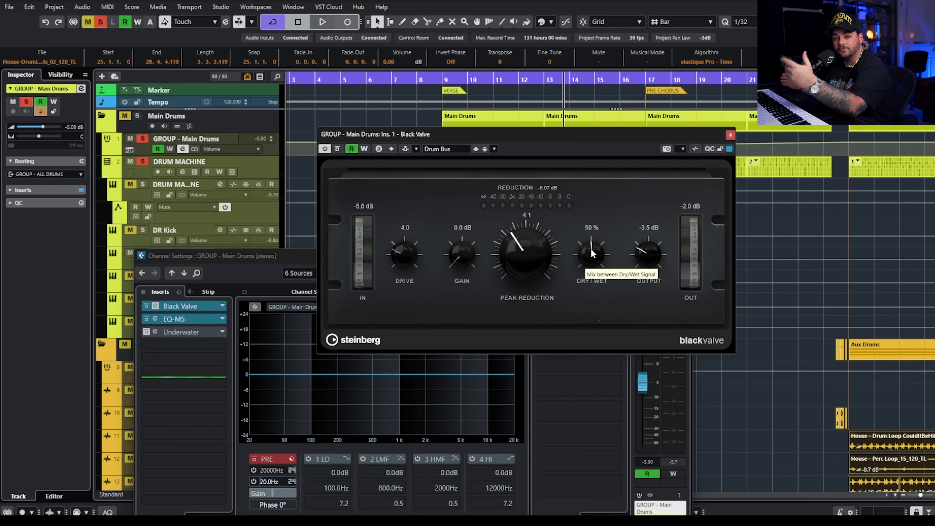
{"action": "left_click", "coordinate": [182, 320]}
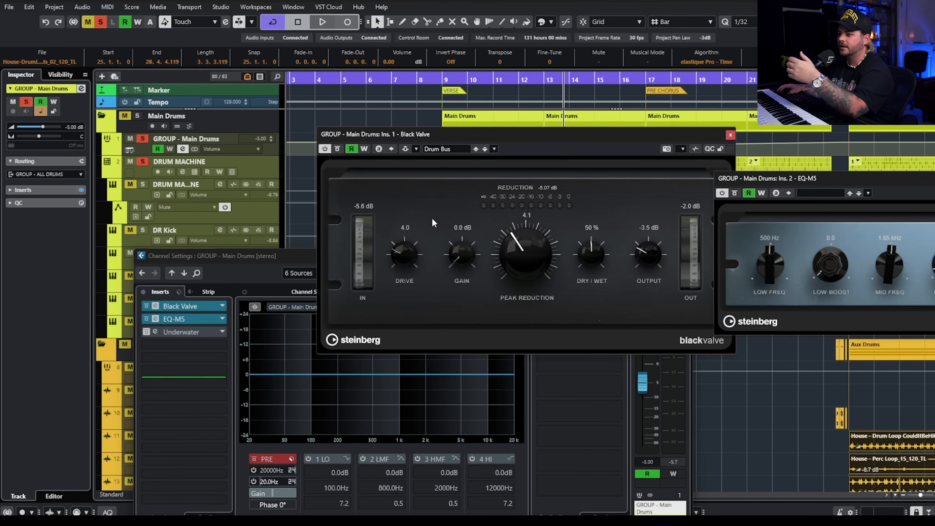
{"action": "left_click_drag", "start_coordinate": [871, 178], "coordinate": [361, 192]}
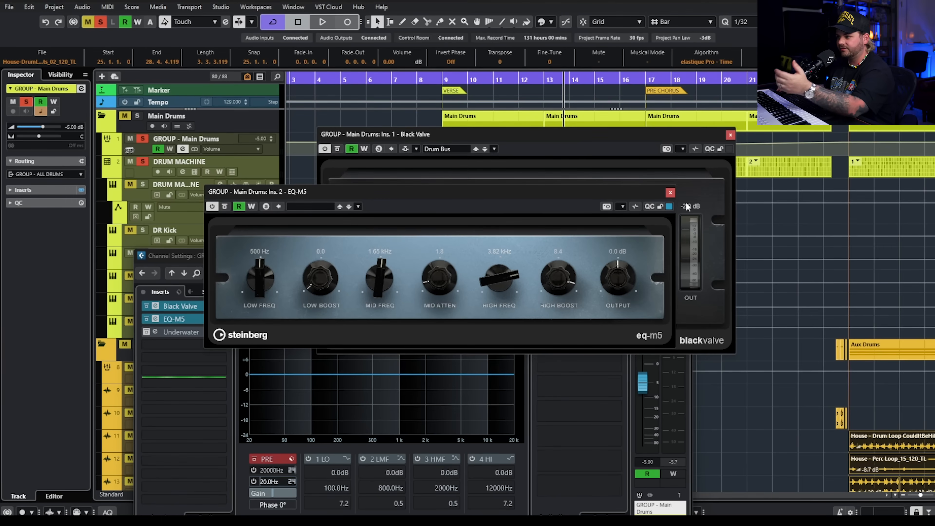
{"action": "left_click", "coordinate": [670, 193]}
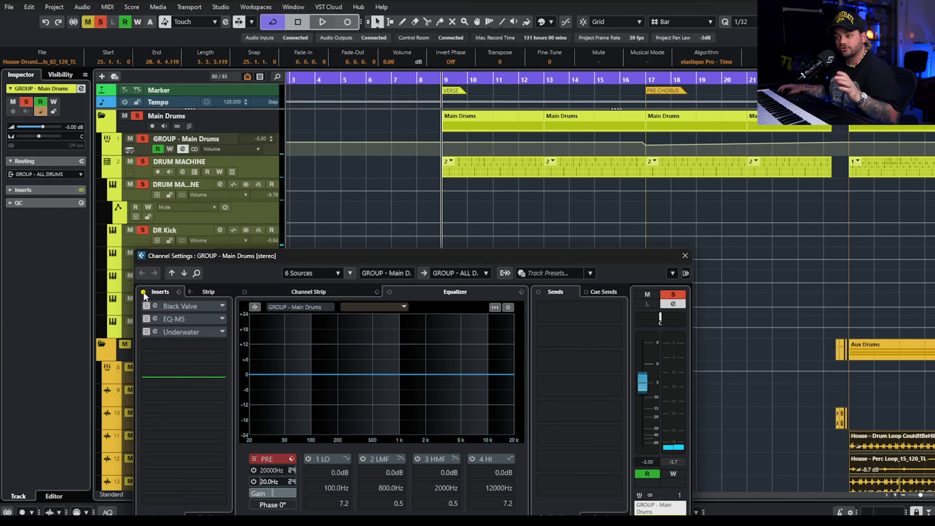
Compare the Main Drums group with its inserts bypassed and active during verse playback, close the channel settings, and stop
{"action": "key", "text": "space"}
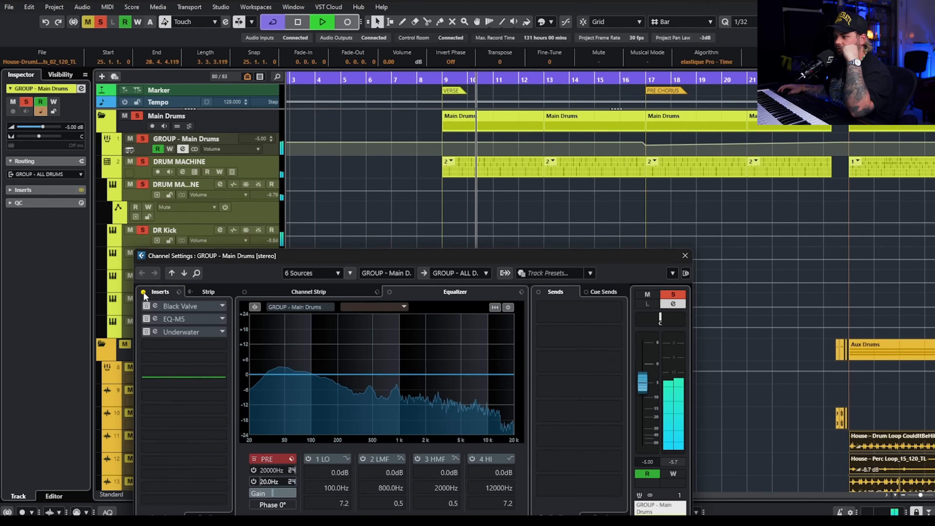
{"action": "left_click", "coordinate": [144, 293]}
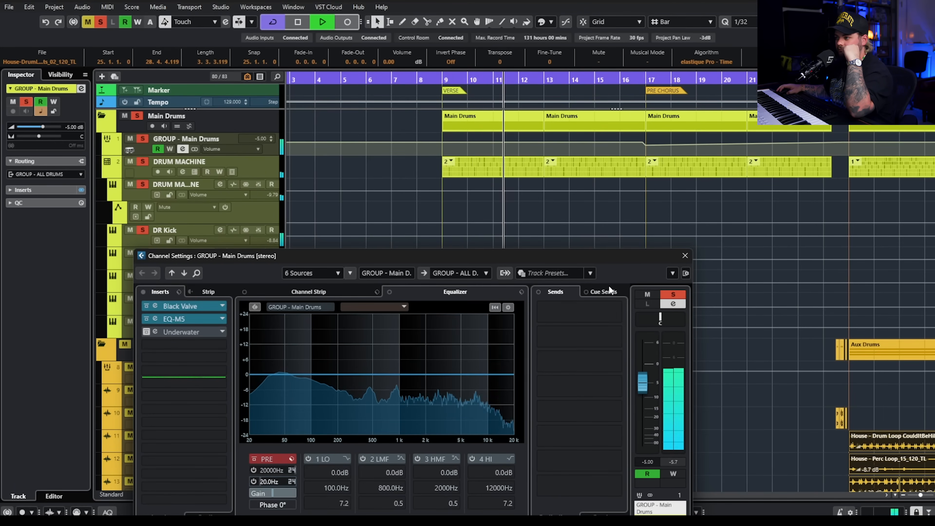
{"action": "left_click", "coordinate": [684, 256]}
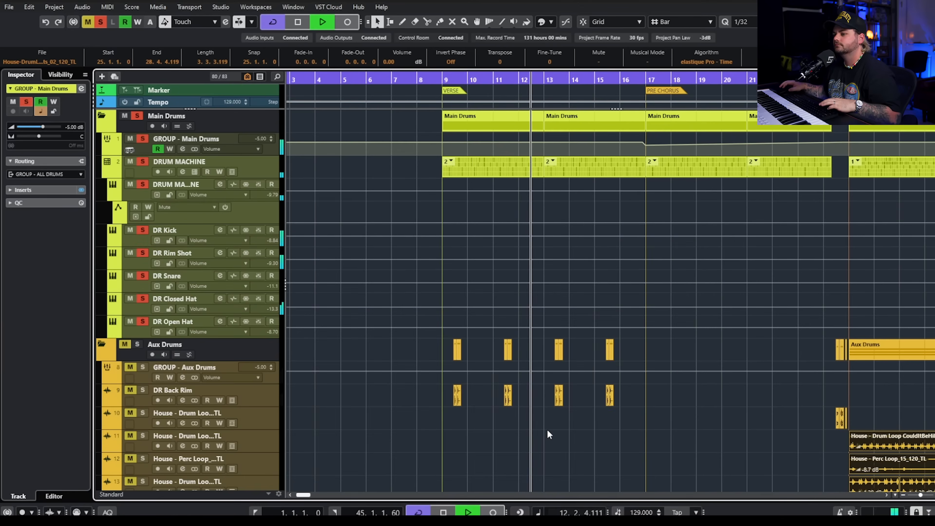
{"action": "key", "text": "space"}
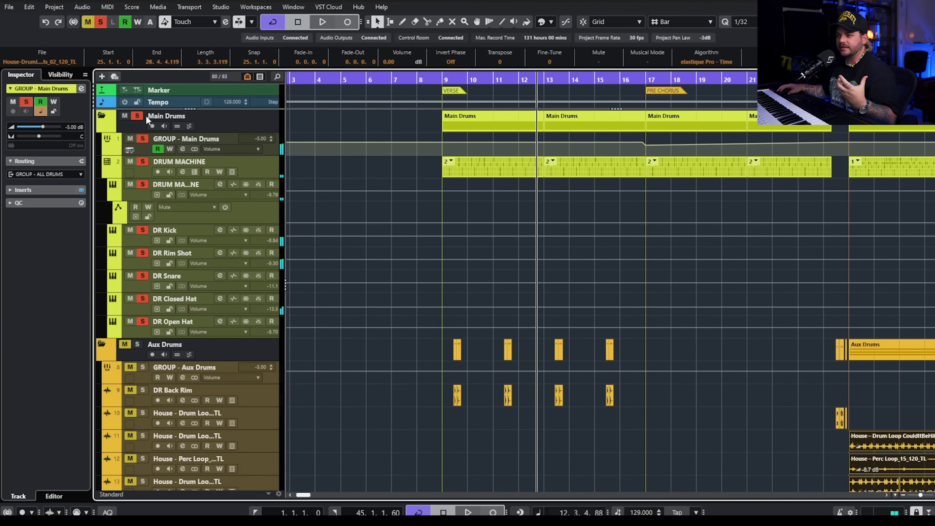
Unsolo the Main Drums folder, solo the BA Verse Sub track, and show its Retrologue 2 instrument before closing it
{"action": "left_click", "coordinate": [137, 116]}
{"action": "scroll", "coordinate": [567, 254], "scroll_direction": "down", "scroll_amount": 15}
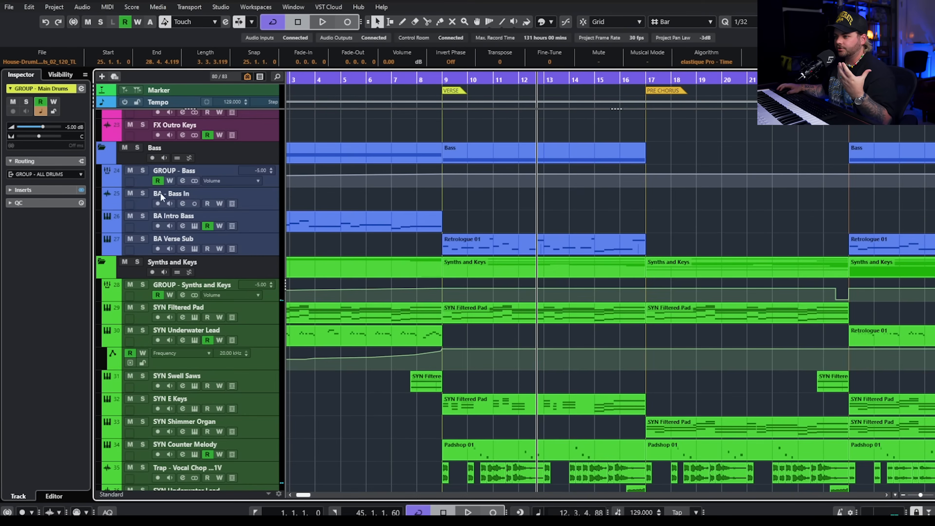
{"action": "left_click", "coordinate": [140, 239]}
{"action": "left_click", "coordinate": [194, 249]}
{"action": "left_click_drag", "start_coordinate": [815, 82], "coordinate": [341, 90]}
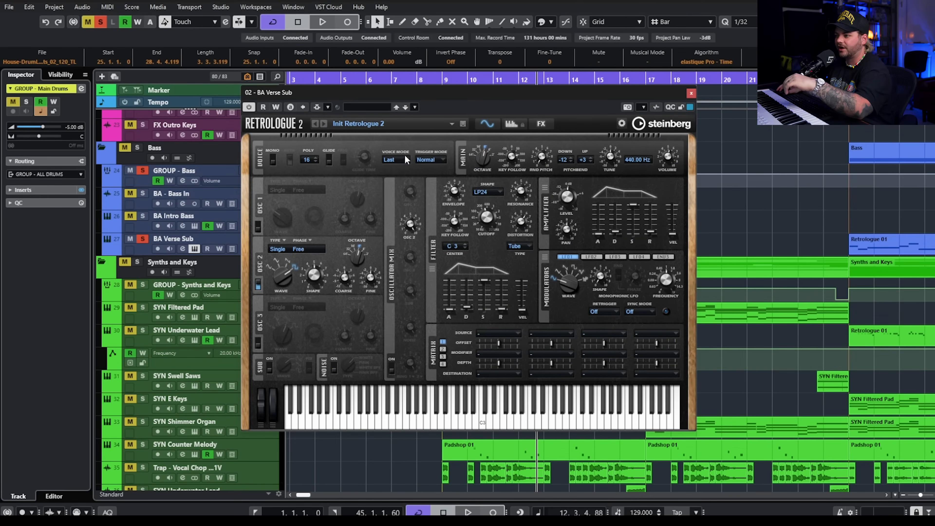
{"action": "left_click", "coordinate": [691, 94]}
Play the soloed verse sub bass from just before the VERSE marker
{"action": "left_click", "coordinate": [444, 81]}
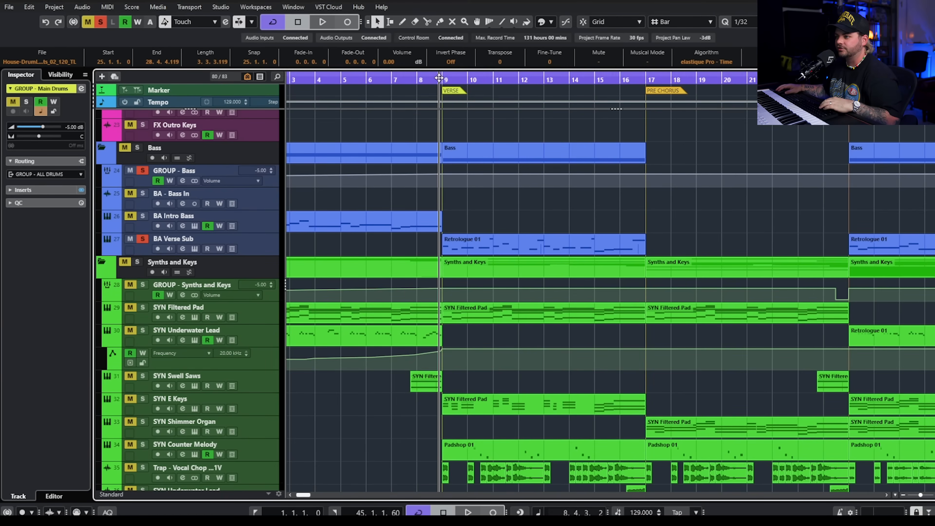
{"action": "key", "text": "space"}
{"action": "left_click", "coordinate": [514, 218]}
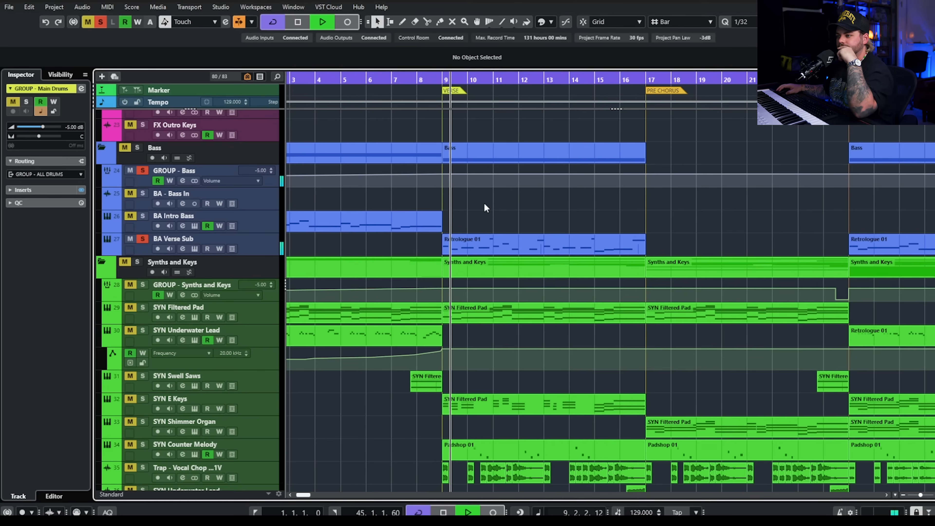
Show the BA Verse Sub channel's Compressor insert and its side-chain routing from DR Kick, and close the channel settings
{"action": "left_click", "coordinate": [183, 249]}
{"action": "left_click", "coordinate": [189, 307]}
{"action": "left_click_drag", "start_coordinate": [915, 139], "coordinate": [433, 213]}
{"action": "left_click", "coordinate": [428, 202]}
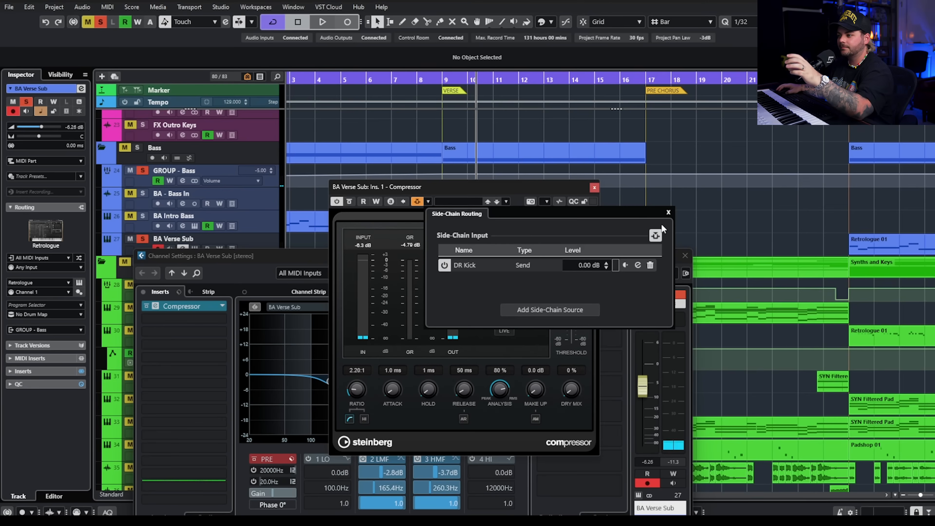
{"action": "left_click", "coordinate": [669, 213]}
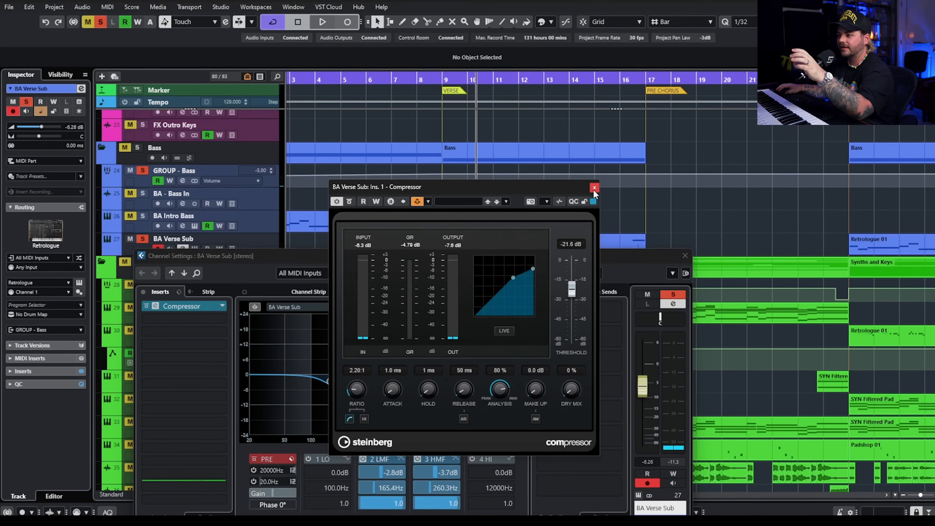
{"action": "left_click", "coordinate": [685, 256]}
Solo the Main Drums folder alongside the sub bass, play both from the verse, close the Compressor, and stop
{"action": "scroll", "coordinate": [202, 158], "scroll_direction": "up", "scroll_amount": 10}
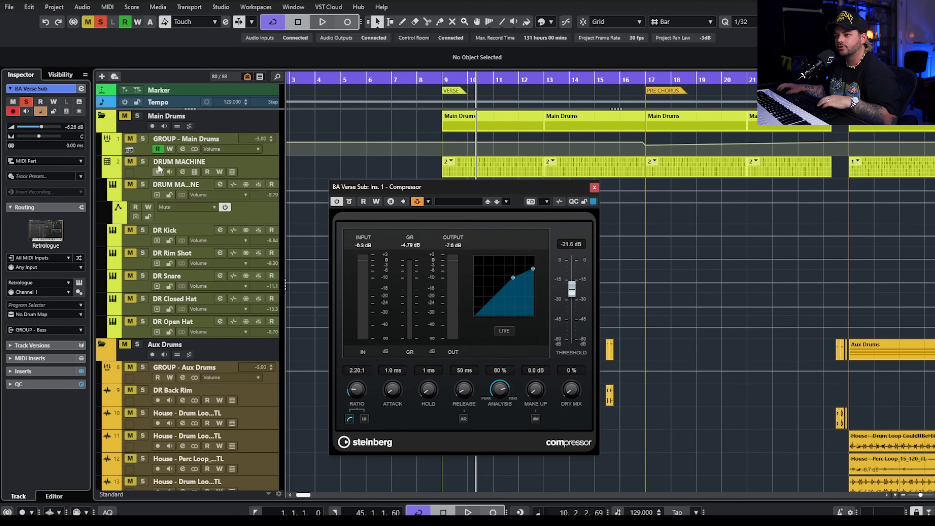
{"action": "left_click", "coordinate": [137, 116]}
{"action": "left_click", "coordinate": [438, 78]}
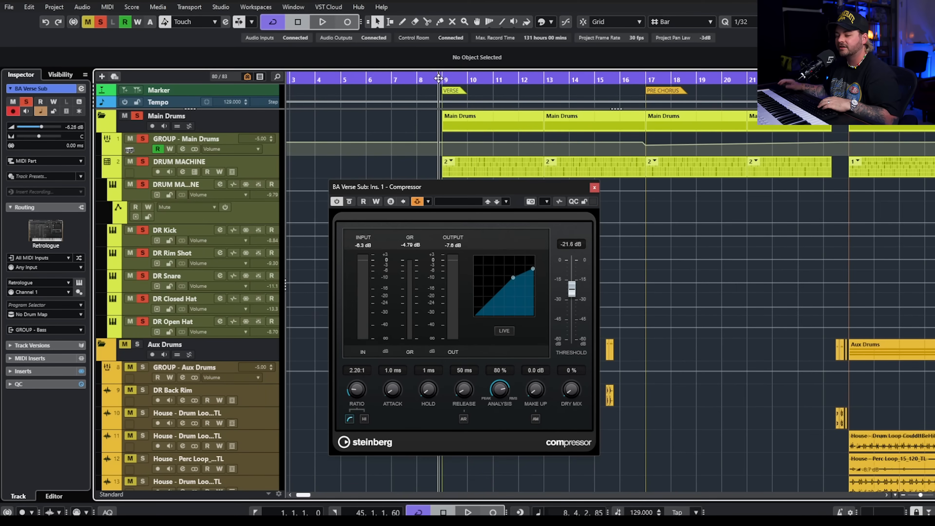
{"action": "key", "text": "space"}
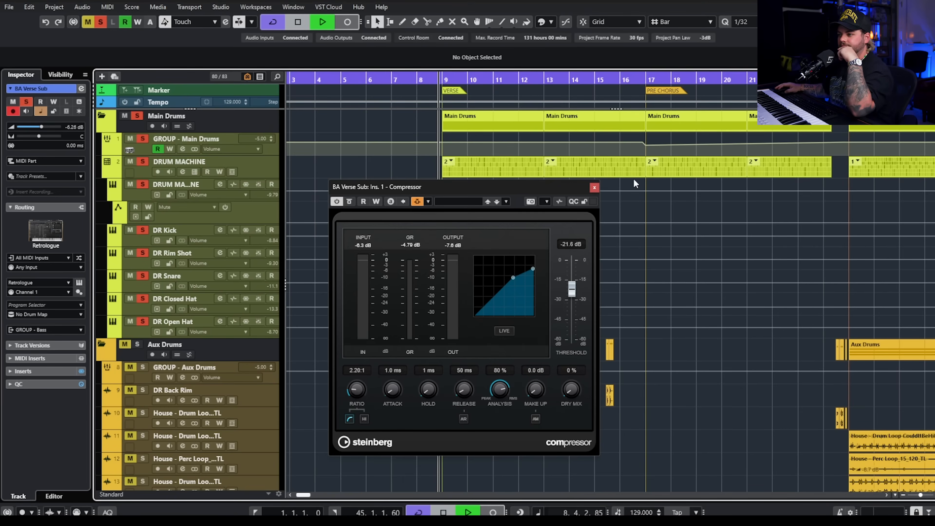
{"action": "left_click", "coordinate": [595, 188]}
{"action": "key", "text": "space"}
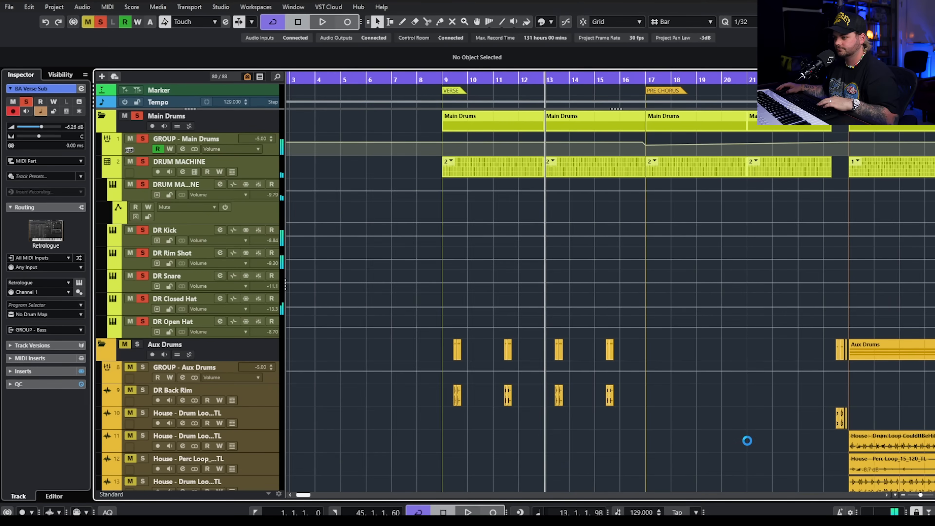
Open the verse Retrologue 01 part of BA Verse Sub in the editor to show its notes, and close the editor
{"action": "scroll", "coordinate": [748, 441], "scroll_direction": "down", "scroll_amount": 15}
{"action": "double_click", "coordinate": [538, 251]}
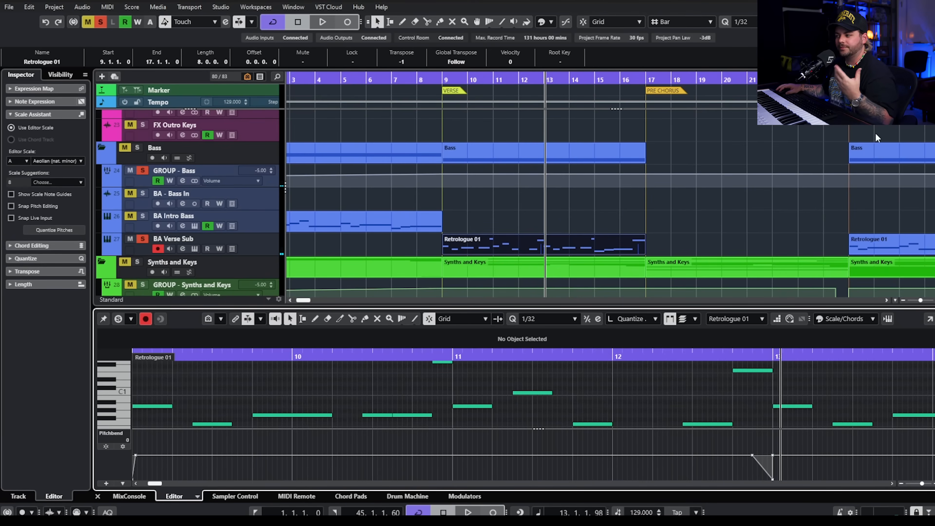
{"action": "key", "text": "ctrl+alt+e"}
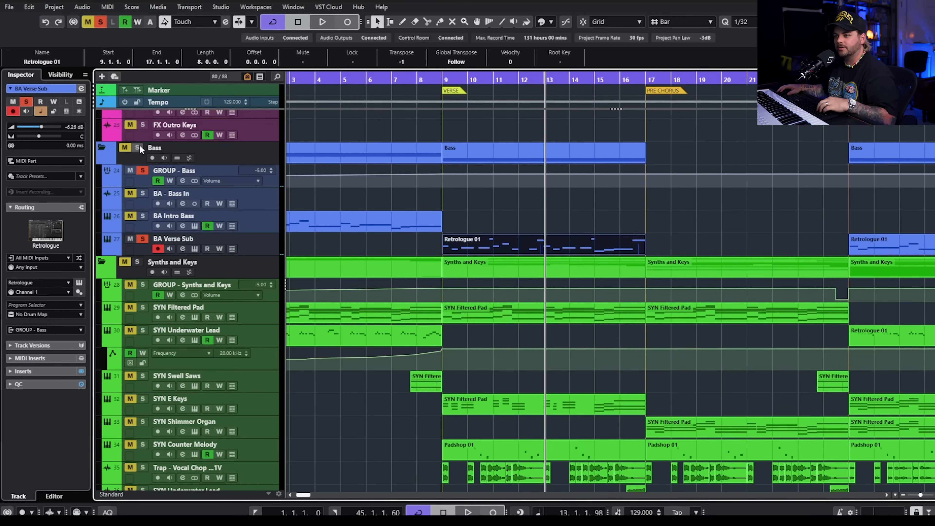
Solo only the SYN Filtered Pad track and play it from the start of the verse
{"action": "scroll", "coordinate": [140, 153], "scroll_direction": "down", "scroll_amount": 3}
{"action": "left_click", "coordinate": [440, 80]}
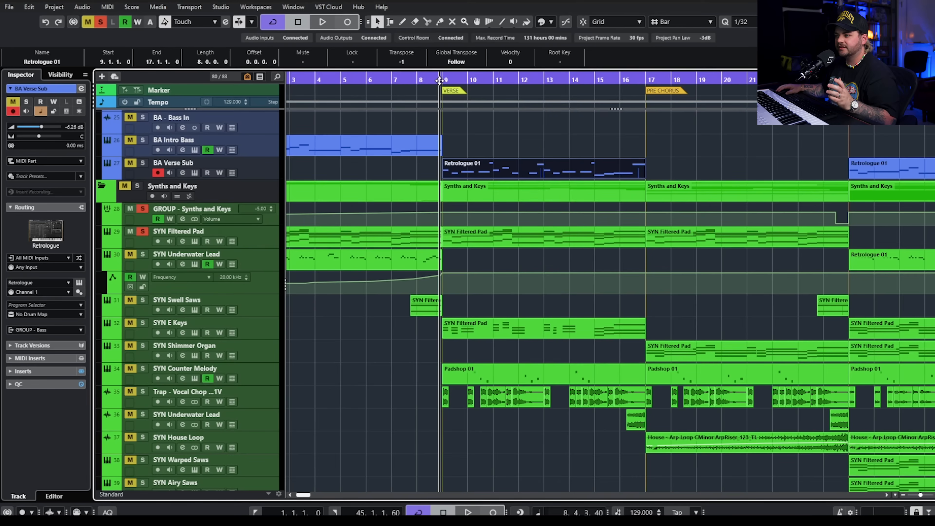
{"action": "key", "text": "space"}
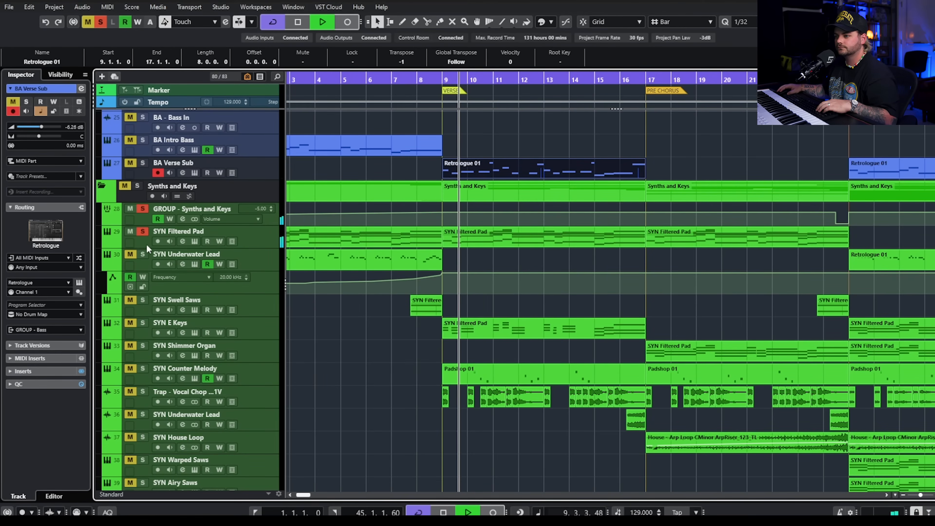
Switch the solo from SYN Filtered Pad to SYN E Keys and show its HALion Sonic instrument before closing it
{"action": "left_click", "coordinate": [143, 231]}
{"action": "left_click", "coordinate": [143, 323]}
{"action": "left_click", "coordinate": [195, 334]}
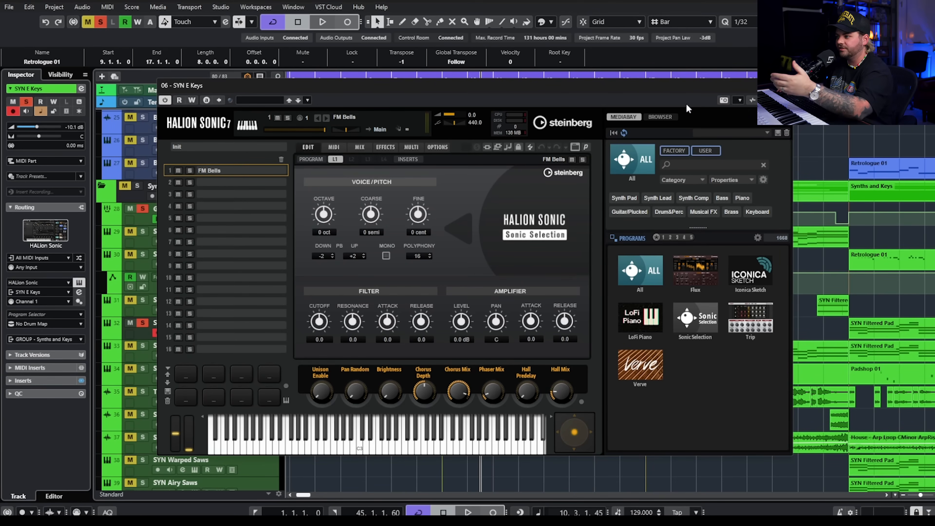
{"action": "left_click", "coordinate": [783, 86]}
Open the channel settings of SYN E Keys and show its REVerence insert before closing the plug-in
{"action": "left_click", "coordinate": [183, 333]}
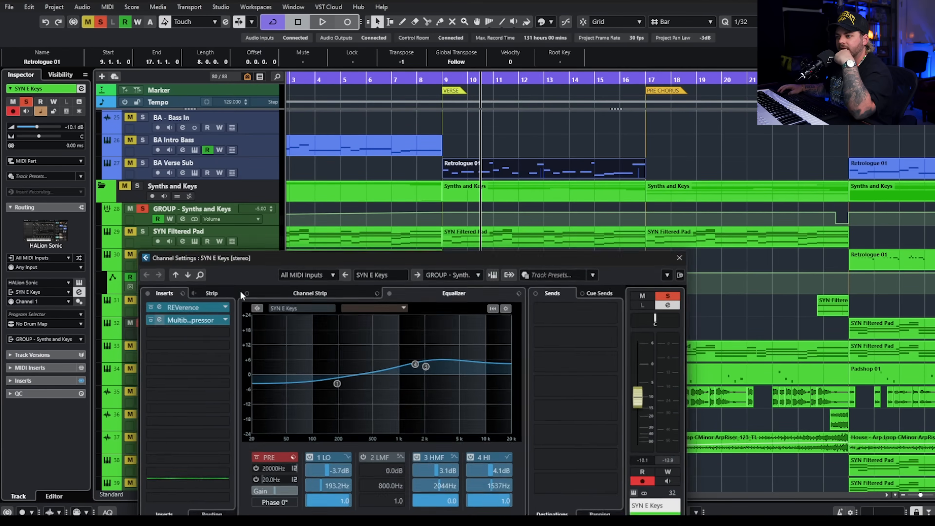
{"action": "left_click", "coordinate": [186, 306]}
{"action": "left_click_drag", "start_coordinate": [928, 118], "coordinate": [338, 169]}
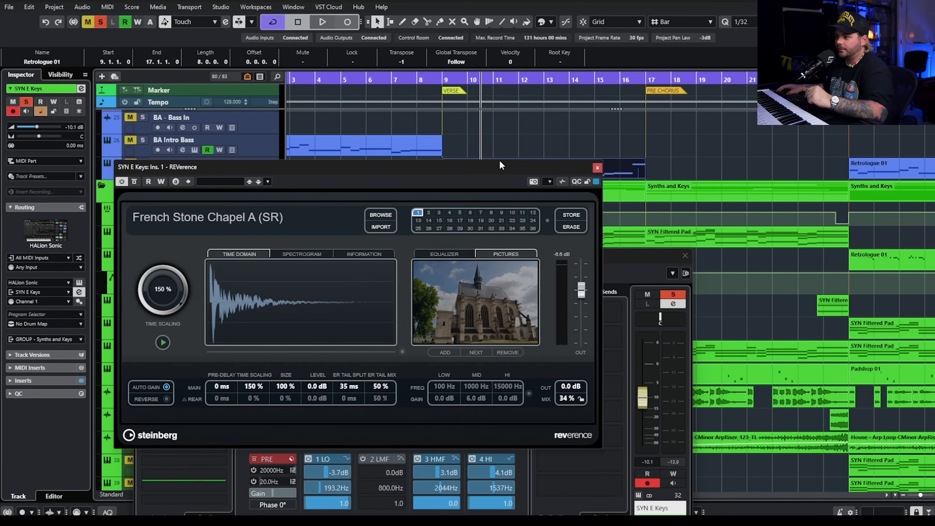
{"action": "left_click", "coordinate": [598, 168]}
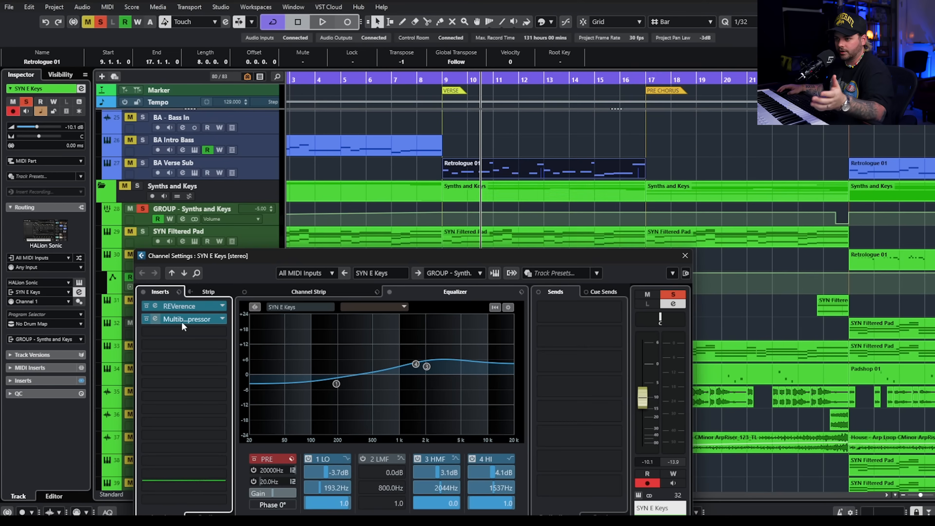
Open the MultibandCompressor insert of SYN E Keys, compare it active and bypassed during verse playback, stop, and close the plug-in
{"action": "left_click", "coordinate": [199, 316]}
{"action": "left_click_drag", "start_coordinate": [891, 75], "coordinate": [444, 155]}
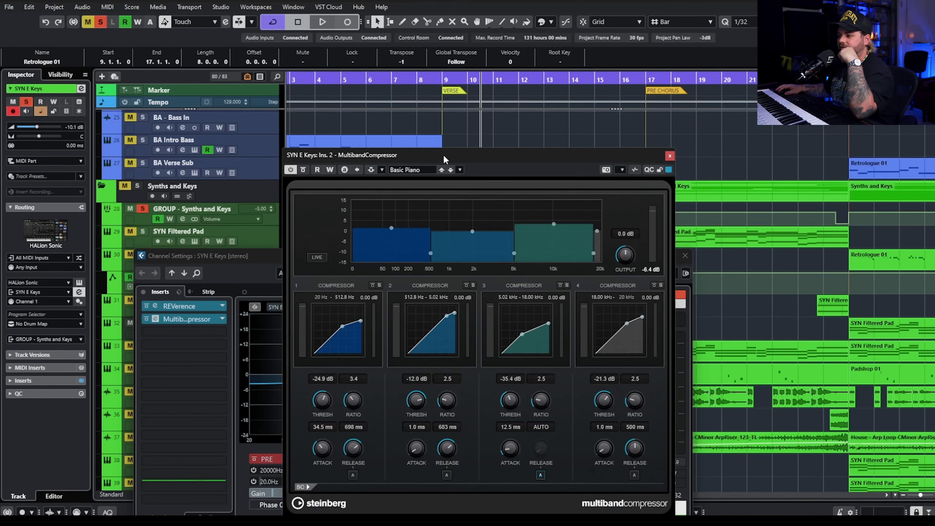
{"action": "left_click", "coordinate": [444, 78]}
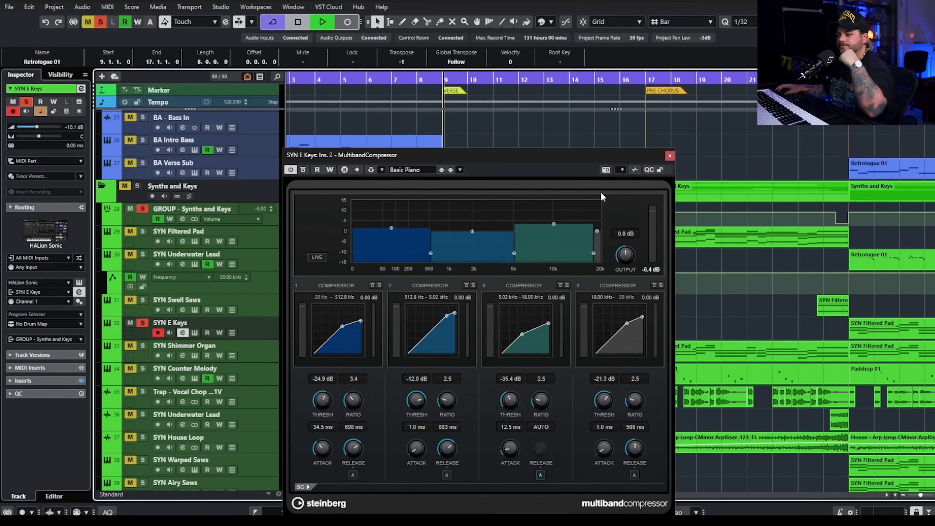
{"action": "key", "text": "space"}
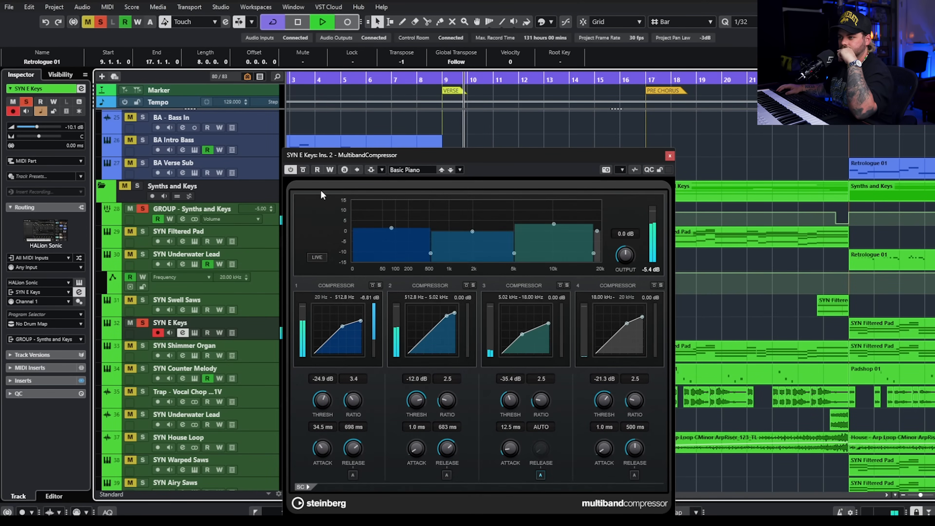
{"action": "left_click", "coordinate": [304, 169]}
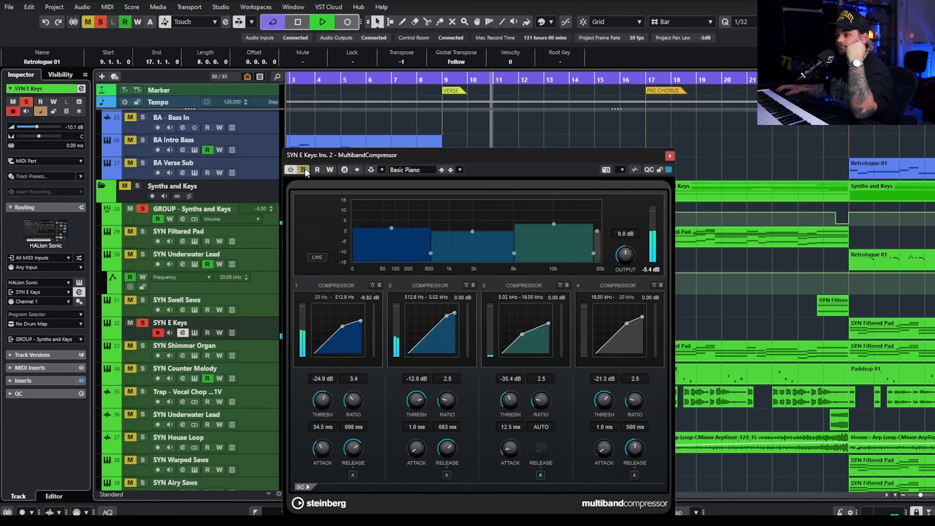
{"action": "key", "text": "space"}
{"action": "left_click", "coordinate": [670, 156]}
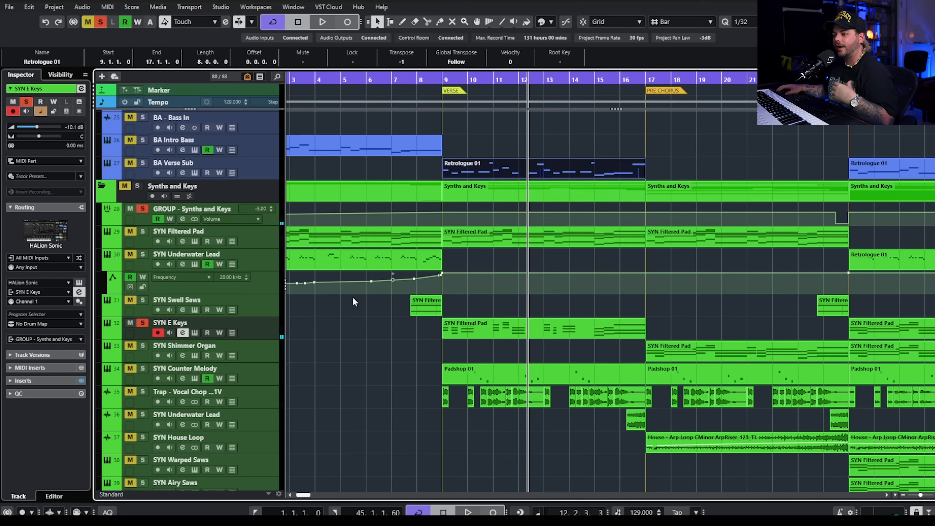
Compare SYN E Keys with its equalizer and inserts bypassed and active during verse playback, stop, and close the channel settings
{"action": "left_click", "coordinate": [184, 331]}
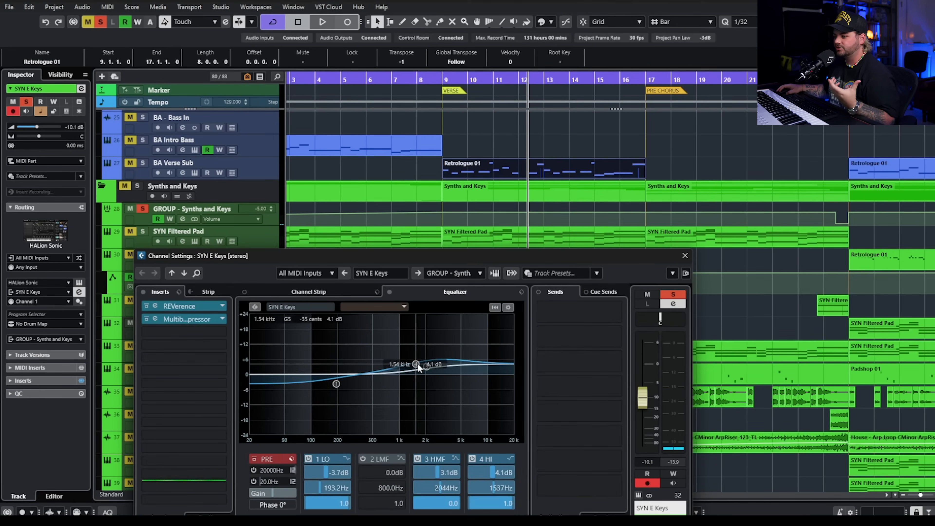
{"action": "left_click", "coordinate": [389, 291]}
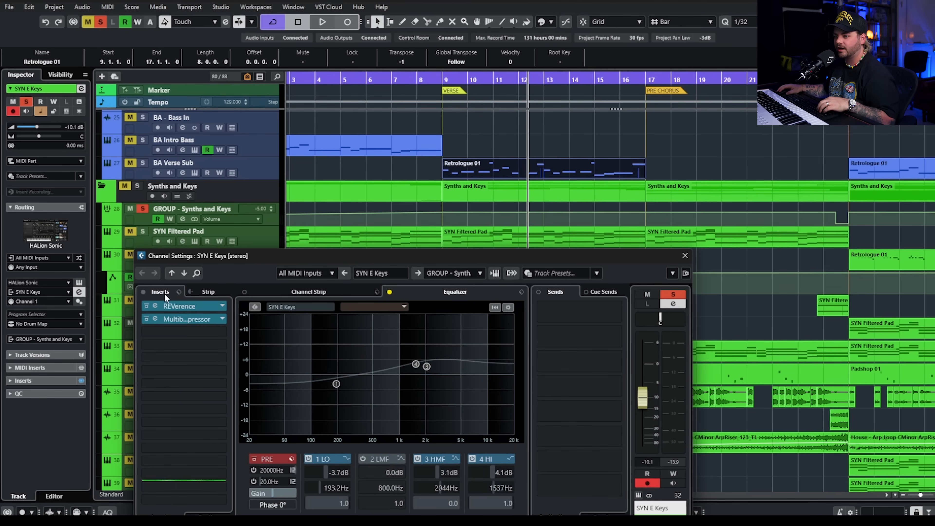
{"action": "left_click", "coordinate": [143, 293]}
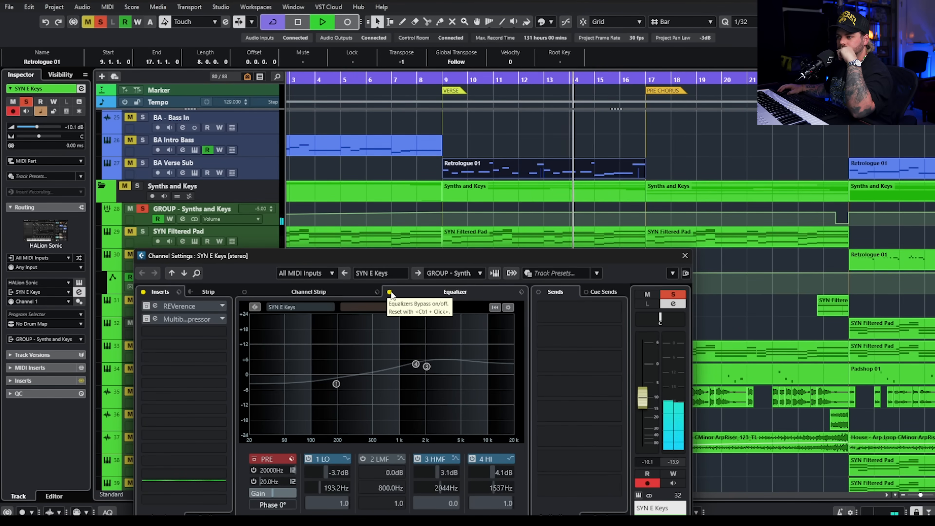
{"action": "left_click", "coordinate": [390, 292]}
{"action": "left_click", "coordinate": [143, 292]}
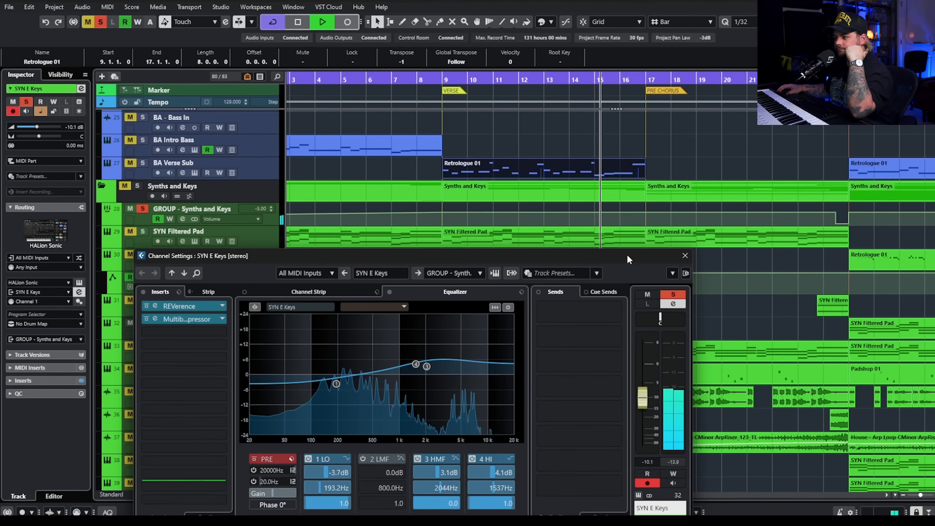
{"action": "key", "text": "space"}
{"action": "left_click", "coordinate": [685, 256]}
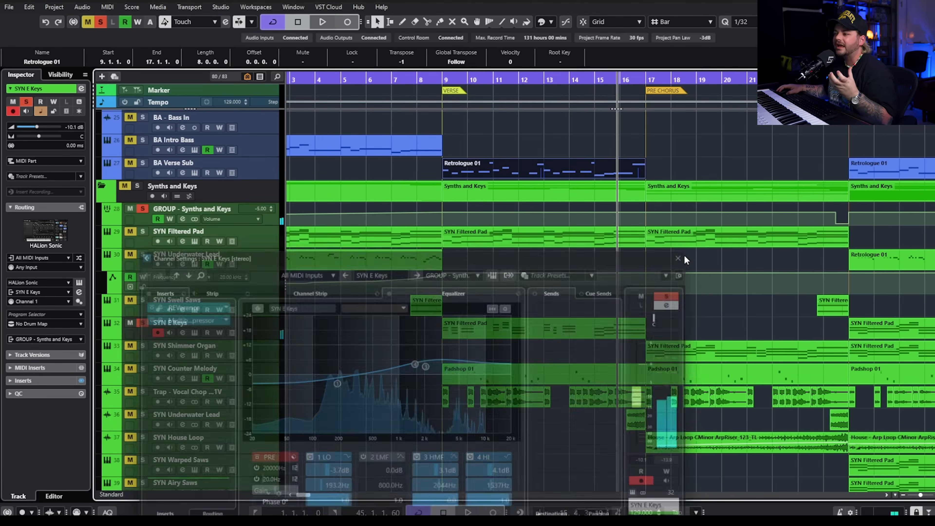
Return the playhead to the verse start, solo only SYN Counter Melody, and show its modulators beneath the enlarged verse section
{"action": "scroll", "coordinate": [577, 269], "scroll_direction": "down", "scroll_amount": 4}
{"action": "left_click", "coordinate": [445, 79]}
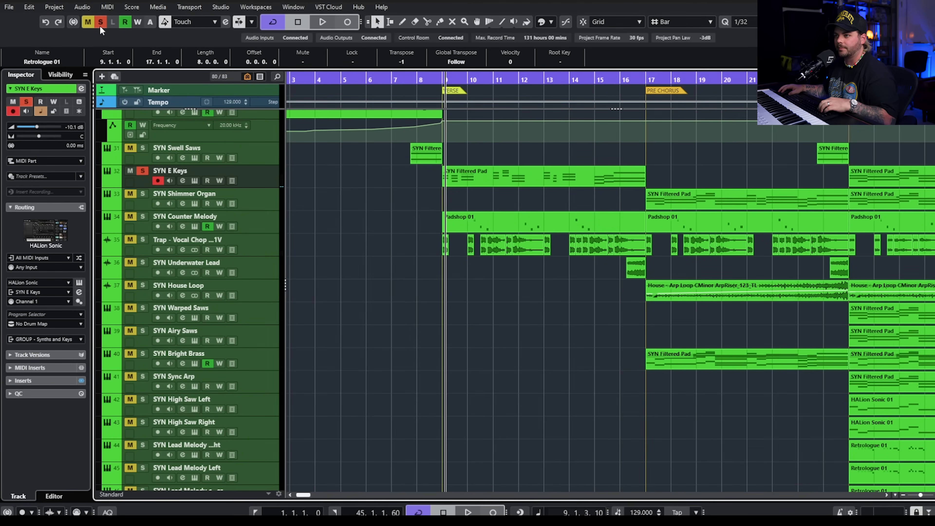
{"action": "left_click", "coordinate": [267, 215]}
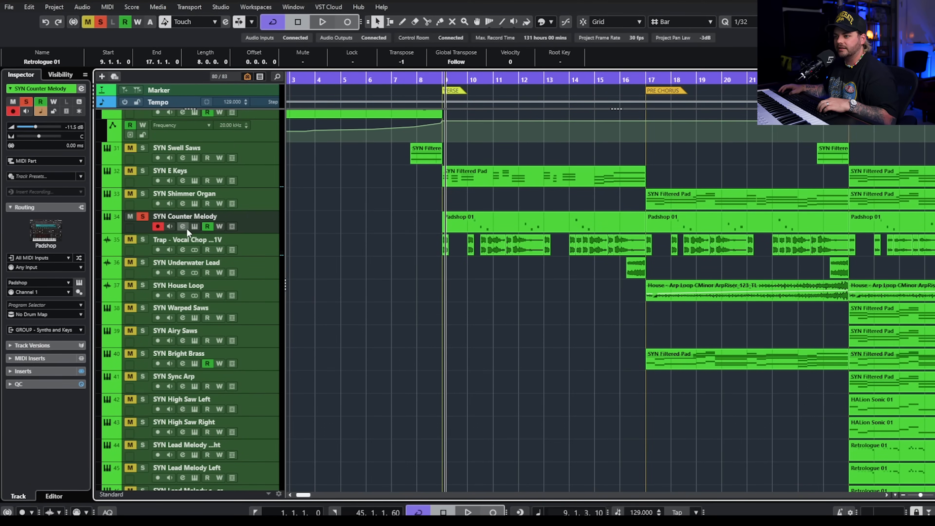
{"action": "key", "text": "ctrl+alt+e"}
{"action": "left_click", "coordinate": [461, 495]}
{"action": "scroll", "coordinate": [402, 236], "scroll_direction": "down", "scroll_amount": 2}
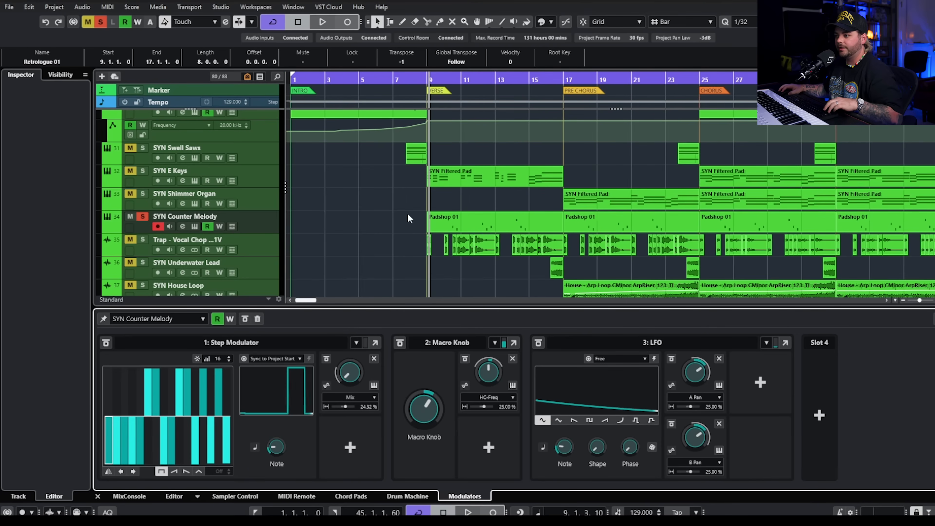
{"action": "scroll", "coordinate": [410, 189], "scroll_direction": "right", "scroll_amount": 1}
{"action": "scroll", "coordinate": [402, 197], "scroll_direction": "up", "scroll_amount": 3}
{"action": "scroll", "coordinate": [400, 199], "scroll_direction": "left", "scroll_amount": 1}
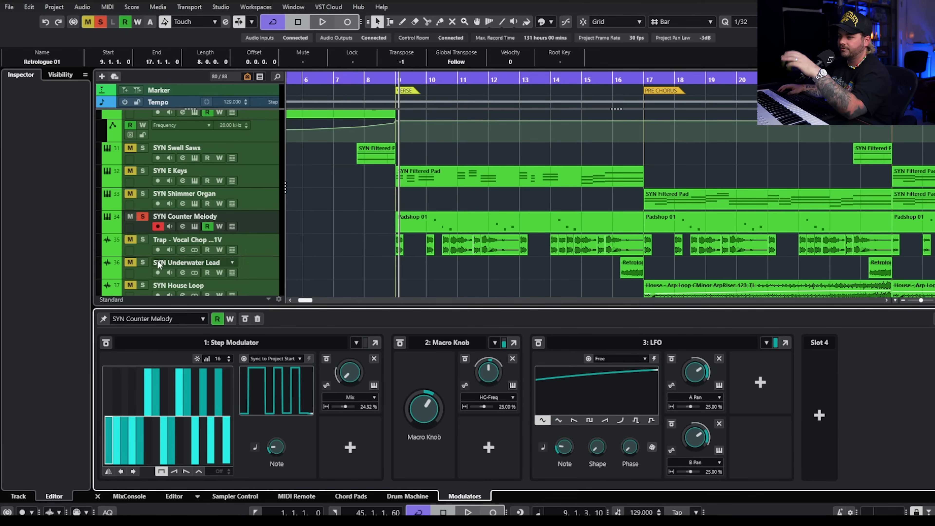
Show the Padshop instrument targeted by the LFO's A Pan modulation, close it, and audition SYN Counter Melody through the verse
{"action": "left_click", "coordinate": [719, 385]}
{"action": "left_click_drag", "start_coordinate": [934, 92], "coordinate": [432, 115]}
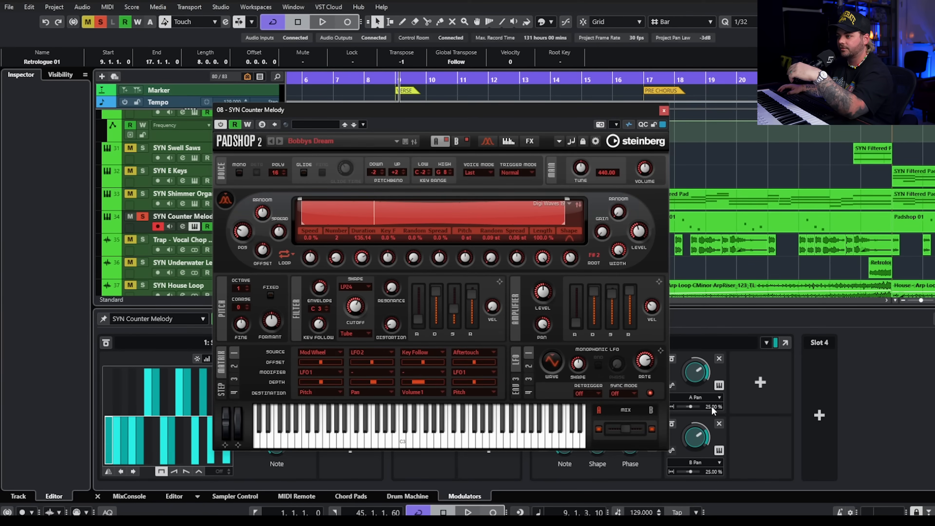
{"action": "left_click", "coordinate": [664, 110]}
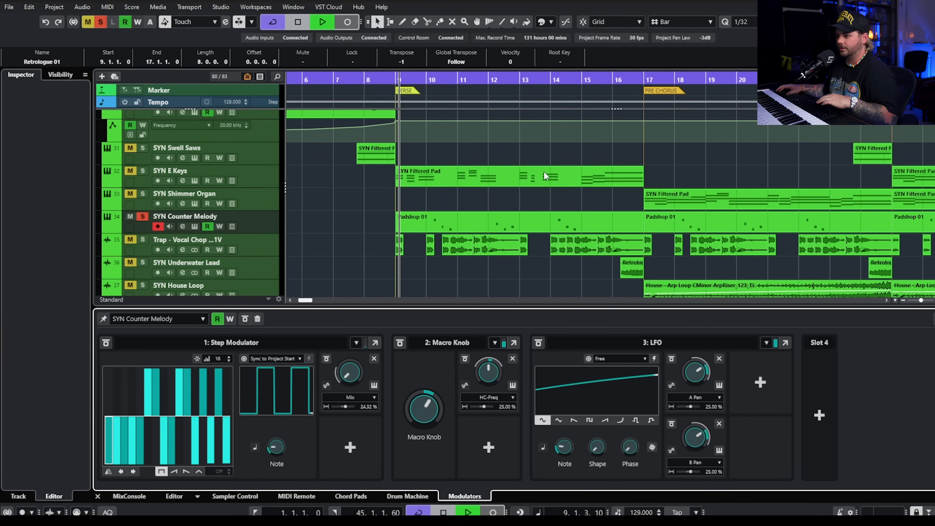
{"action": "key", "text": "space"}
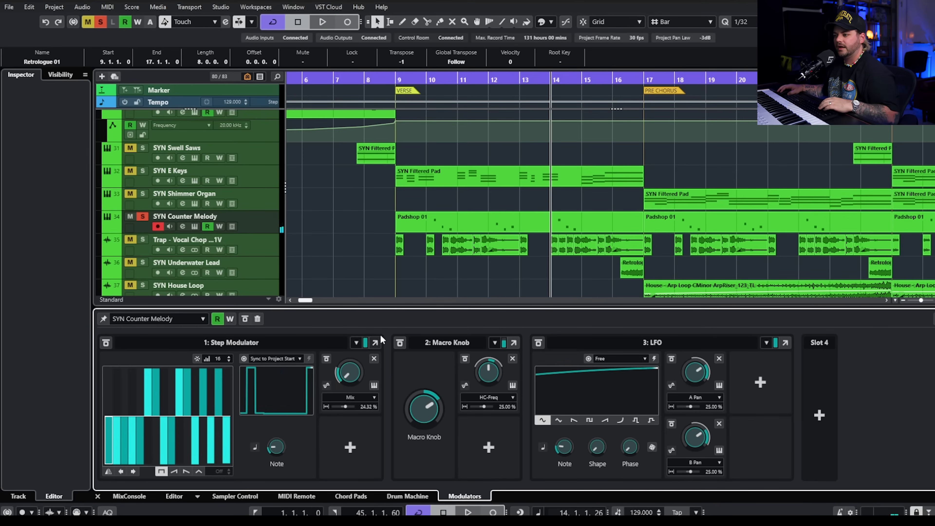
Open the Quadrafuzz v2 insert of SYN Counter Melody, watch its modulated mix during playback, close the plug-in, and stop
{"action": "left_click", "coordinate": [183, 227]}
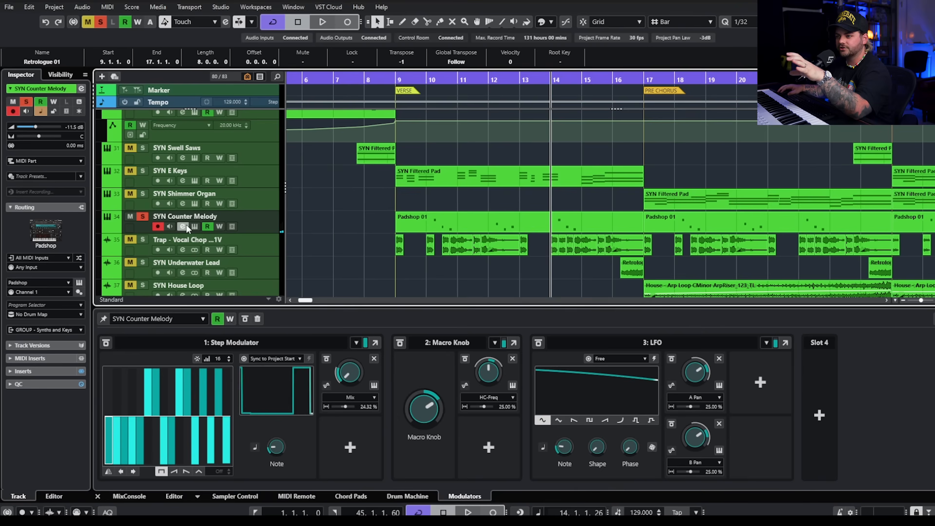
{"action": "left_click", "coordinate": [195, 318]}
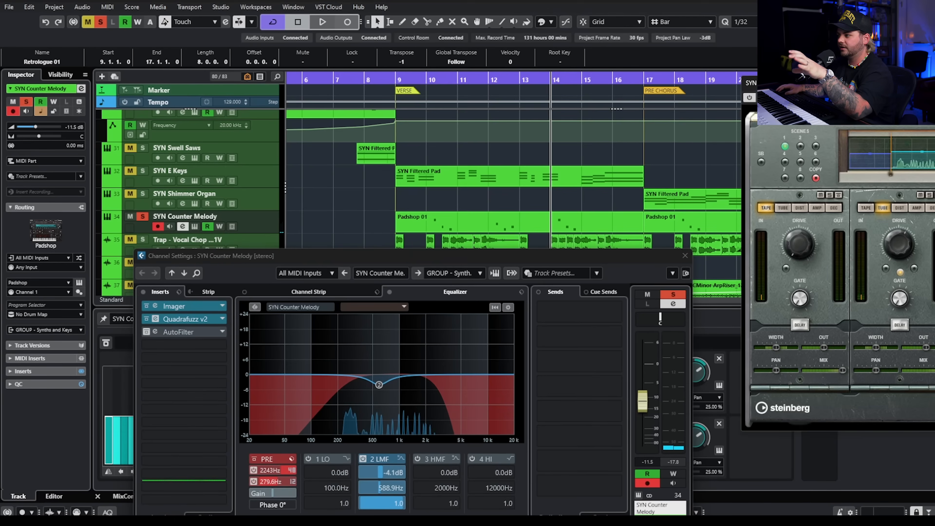
{"action": "left_click_drag", "start_coordinate": [884, 83], "coordinate": [398, 96]}
{"action": "left_click", "coordinate": [685, 256]}
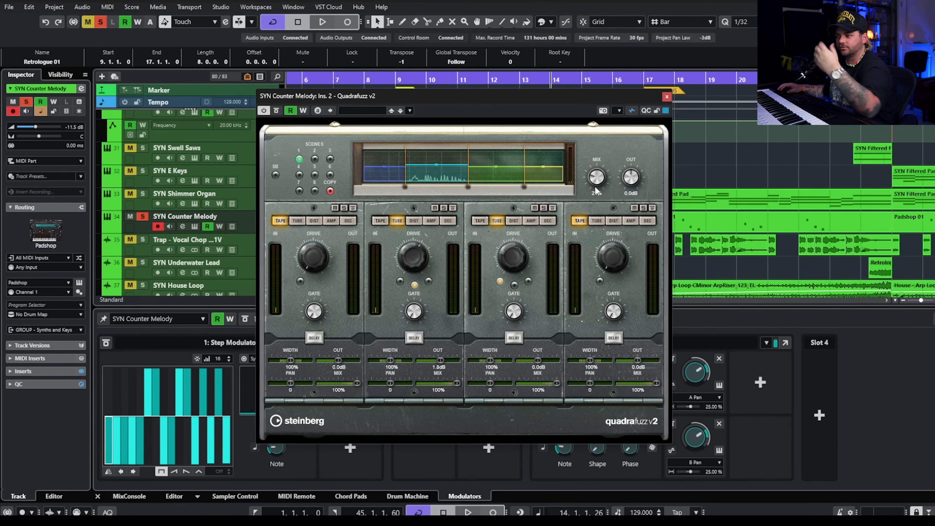
{"action": "key", "text": "space"}
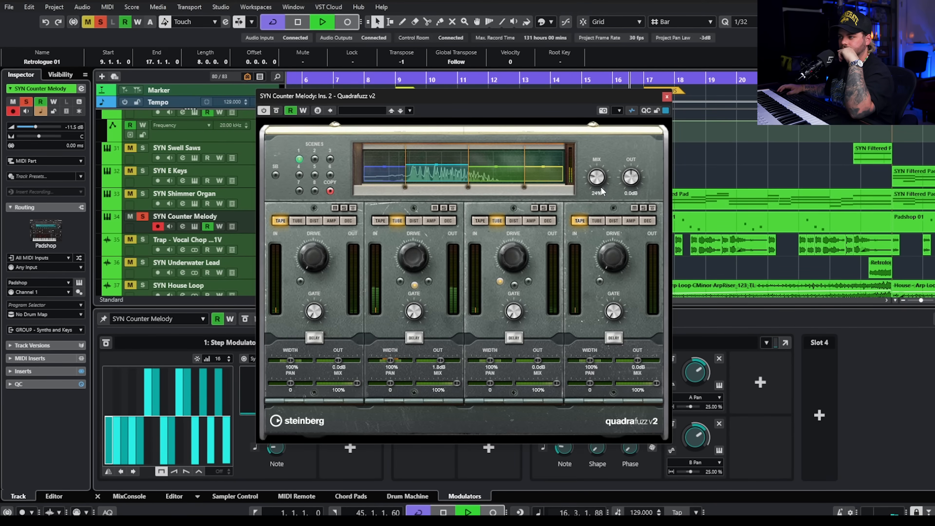
{"action": "left_click", "coordinate": [667, 96]}
{"action": "key", "text": "space"}
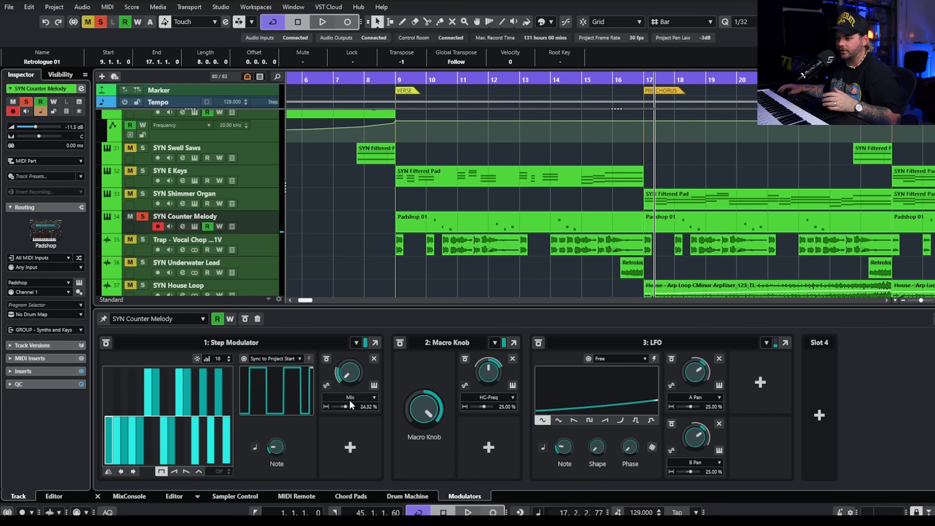
Try Mix modulation depths of 83.78 % and 58.76 % in the Step Modulator during playback, stop, and readjust the depth
{"action": "left_click_drag", "start_coordinate": [346, 407], "coordinate": [351, 406]}
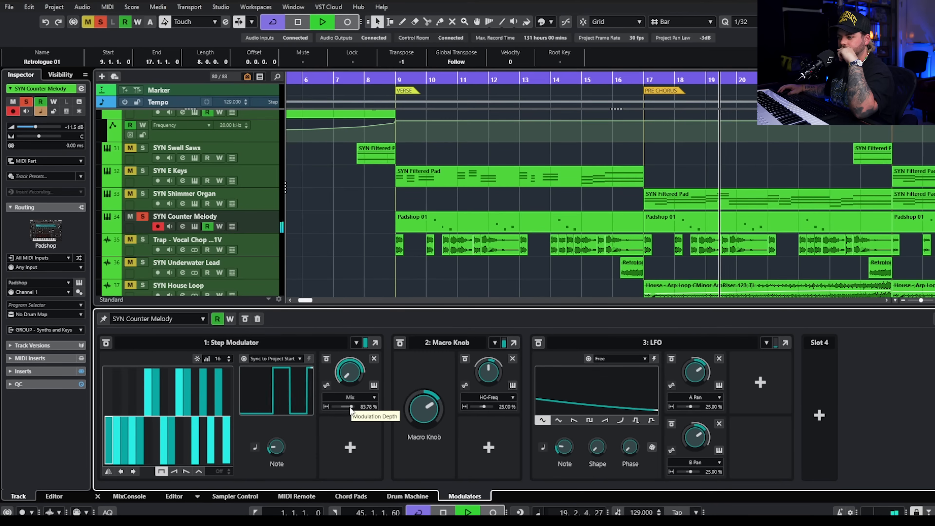
{"action": "left_click_drag", "start_coordinate": [350, 409], "coordinate": [352, 410]}
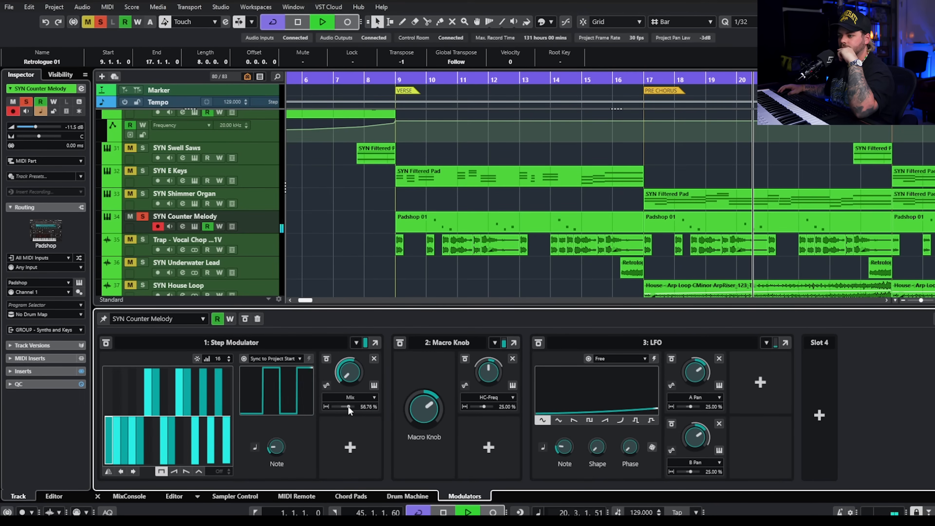
{"action": "key", "text": "space"}
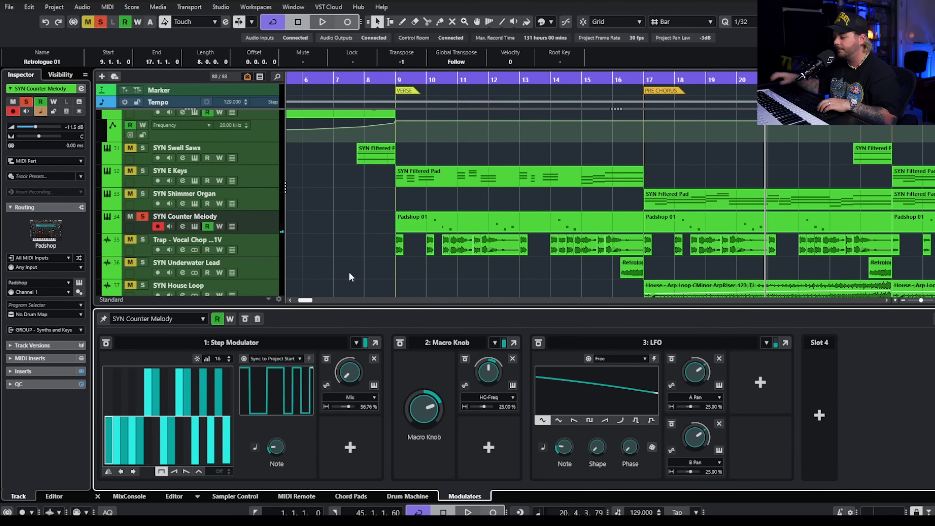
{"action": "left_click_drag", "start_coordinate": [345, 407], "coordinate": [346, 405]}
Clear all solos and play the combined tracks through the verse with only the vocal chop track muted, and stop
{"action": "left_click", "coordinate": [101, 22]}
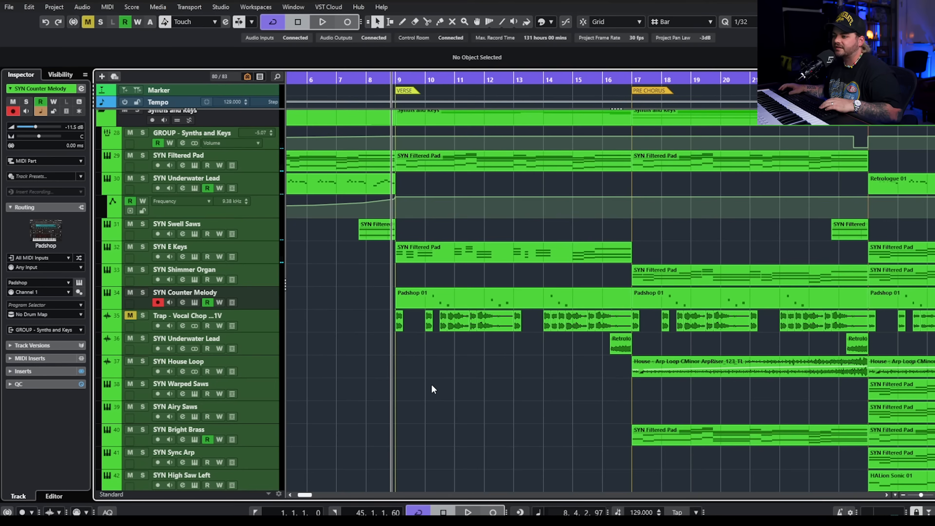
{"action": "key", "text": "space"}
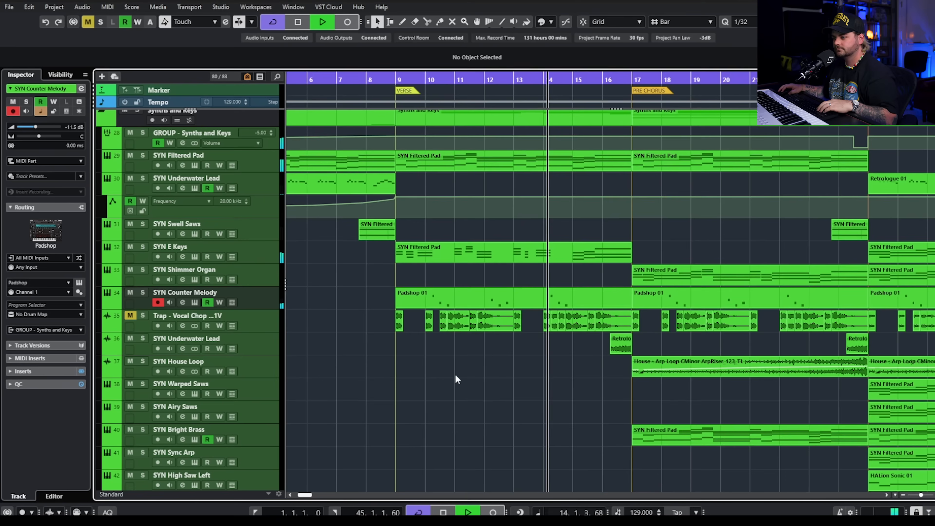
{"action": "key", "text": "space"}
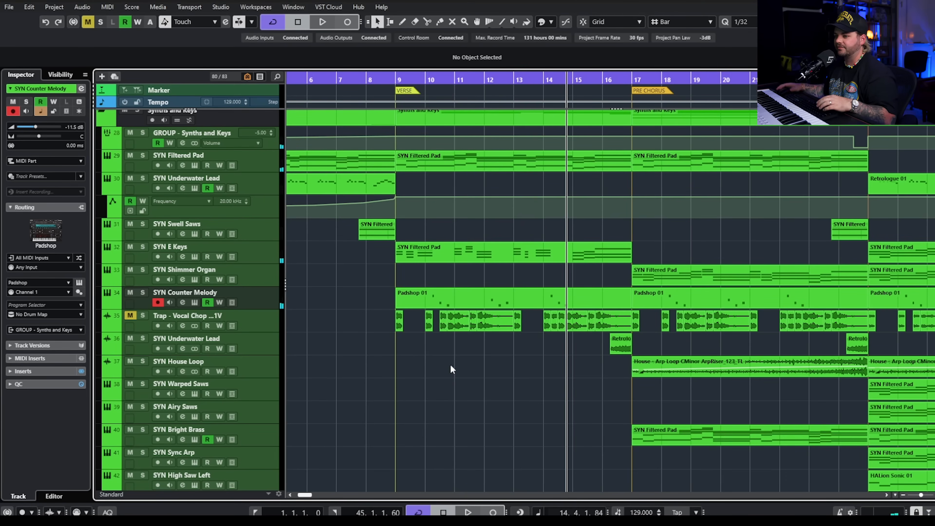
Solo the Trap - Vocal Chop track, open its channel settings, and bypass all its inserts and equalizer
{"action": "left_click", "coordinate": [143, 317]}
{"action": "left_click", "coordinate": [182, 326]}
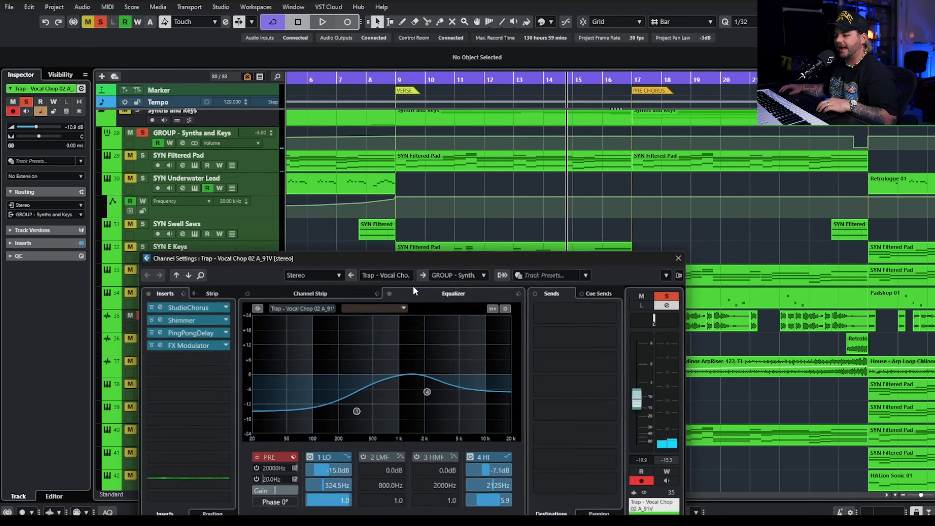
{"action": "left_click_drag", "start_coordinate": [312, 261], "coordinate": [335, 182]}
{"action": "left_click", "coordinate": [166, 212]}
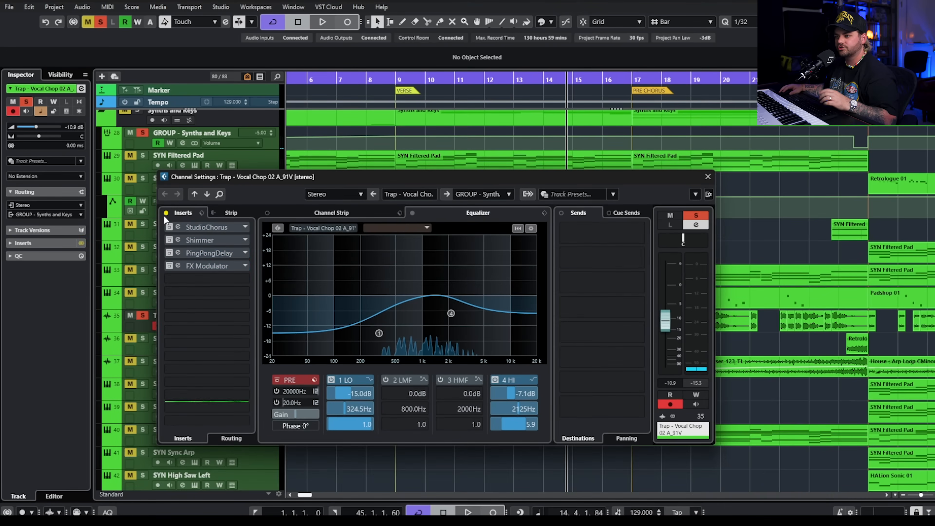
{"action": "left_click", "coordinate": [412, 213]}
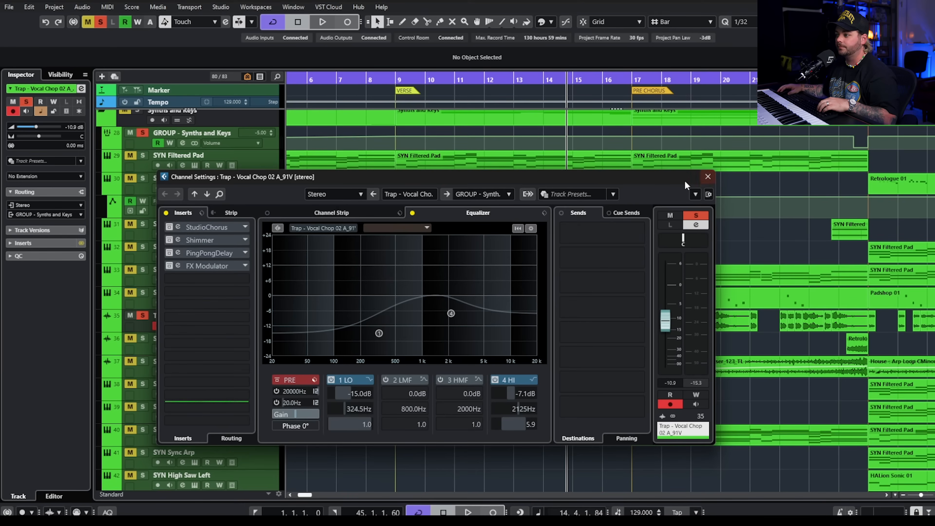
Play the unprocessed vocal chops from the verse start, inspect their audio clips up close, and stop
{"action": "key", "text": "space"}
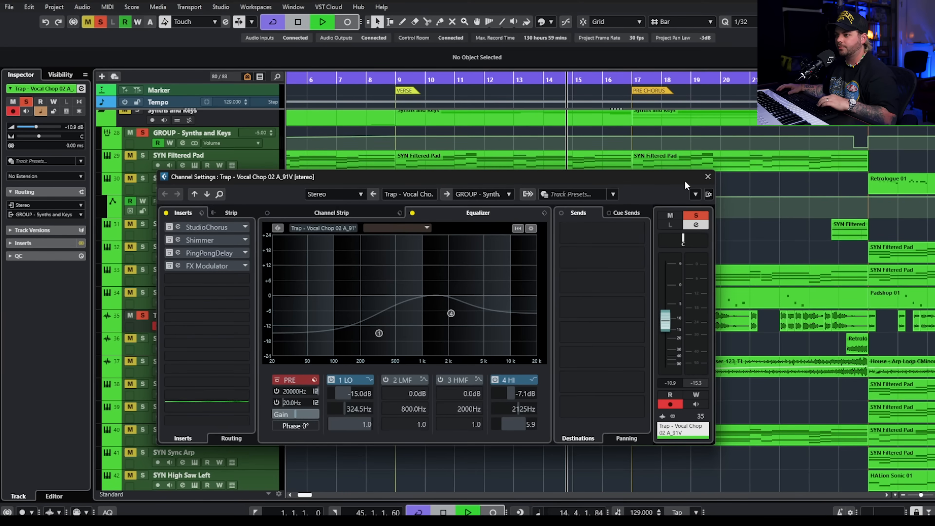
{"action": "left_click", "coordinate": [394, 80]}
{"action": "scroll", "coordinate": [412, 358], "scroll_direction": "up", "scroll_amount": 5}
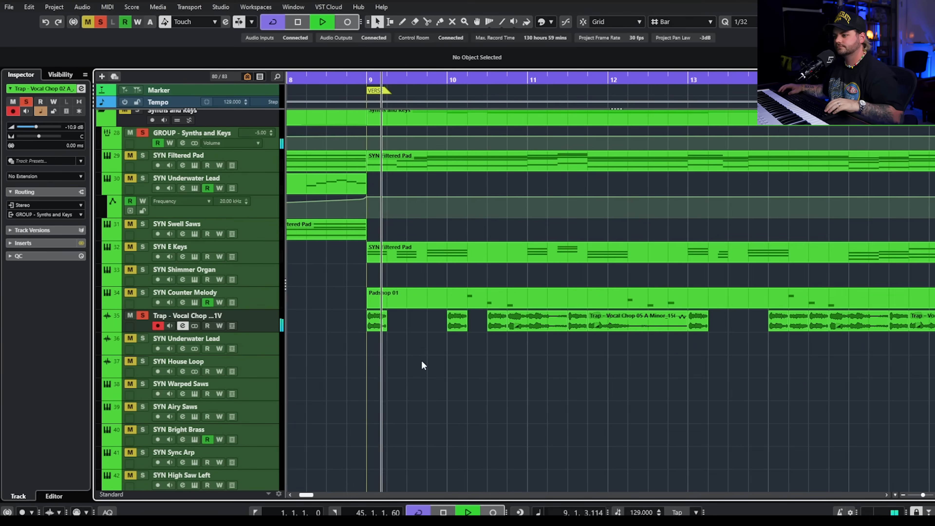
{"action": "scroll", "coordinate": [488, 341], "scroll_direction": "up", "scroll_amount": 6}
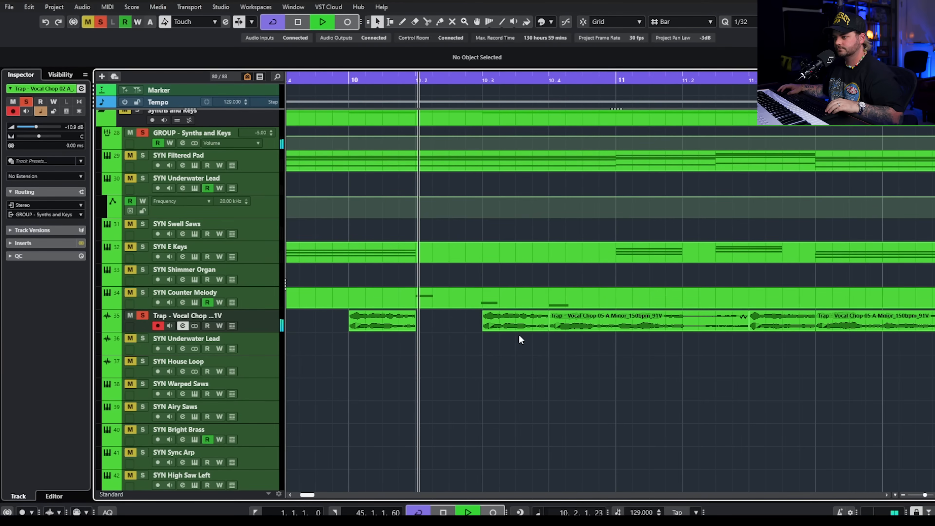
{"action": "scroll", "coordinate": [593, 352], "scroll_direction": "down", "scroll_amount": 4}
{"action": "scroll", "coordinate": [599, 354], "scroll_direction": "down", "scroll_amount": 2}
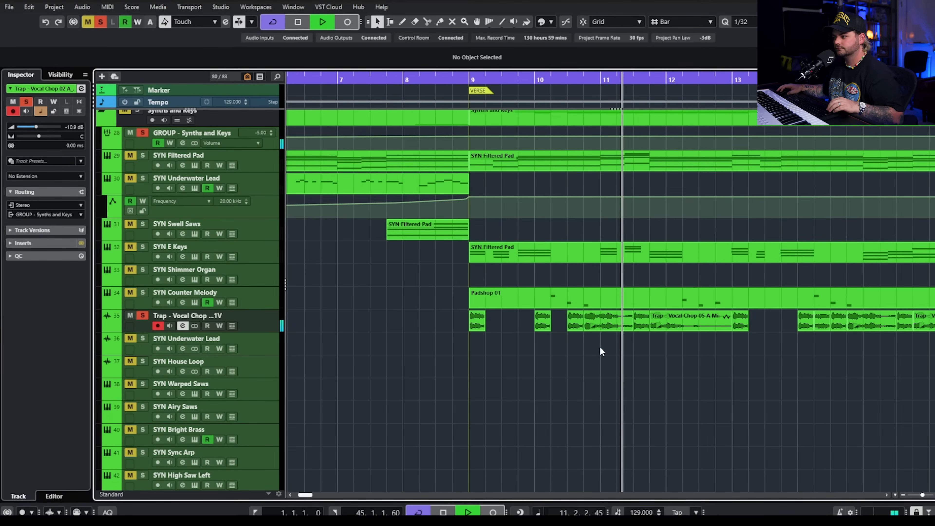
{"action": "scroll", "coordinate": [589, 350], "scroll_direction": "down", "scroll_amount": 3}
{"action": "key", "text": "space"}
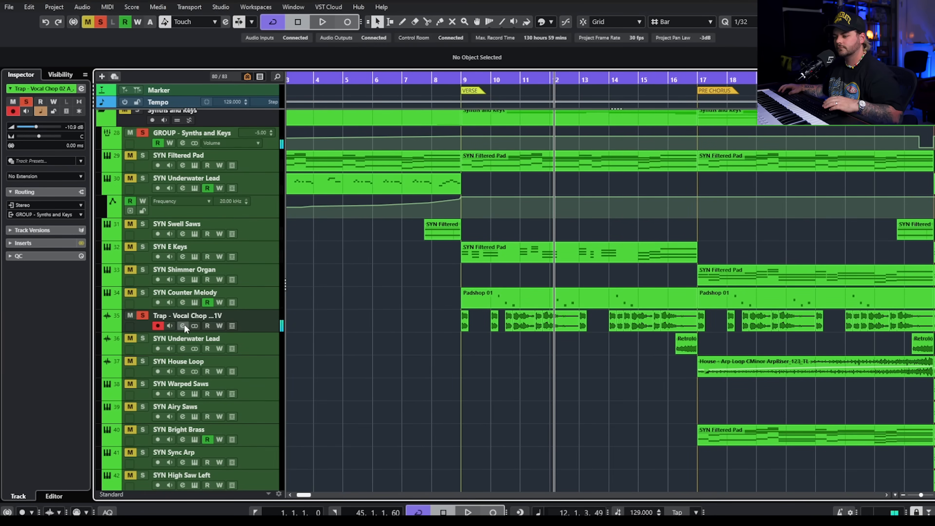
Reactivate the StudioChorus insert on the vocal chop channel, show its Chorus Fat settings, and close the plug-in
{"action": "left_click", "coordinate": [183, 325]}
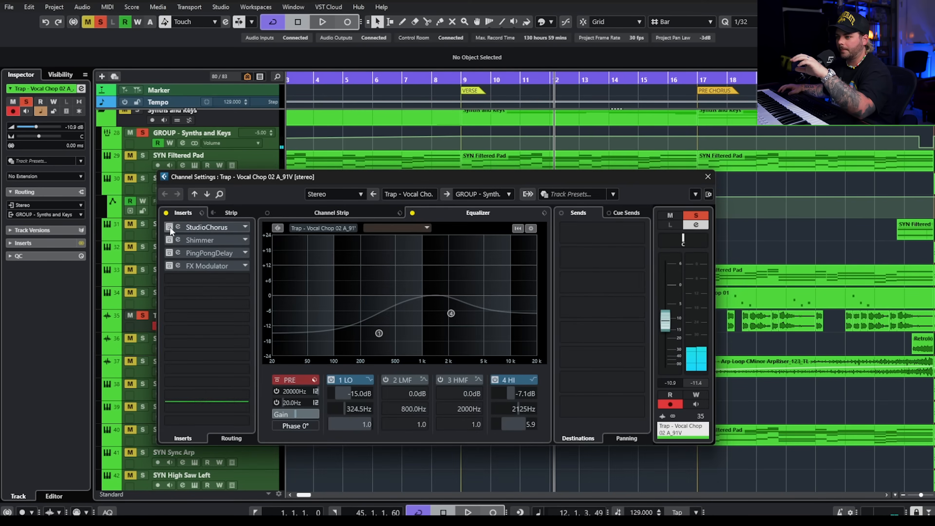
{"action": "left_click", "coordinate": [205, 227]}
{"action": "left_click_drag", "start_coordinate": [925, 178], "coordinate": [498, 173]}
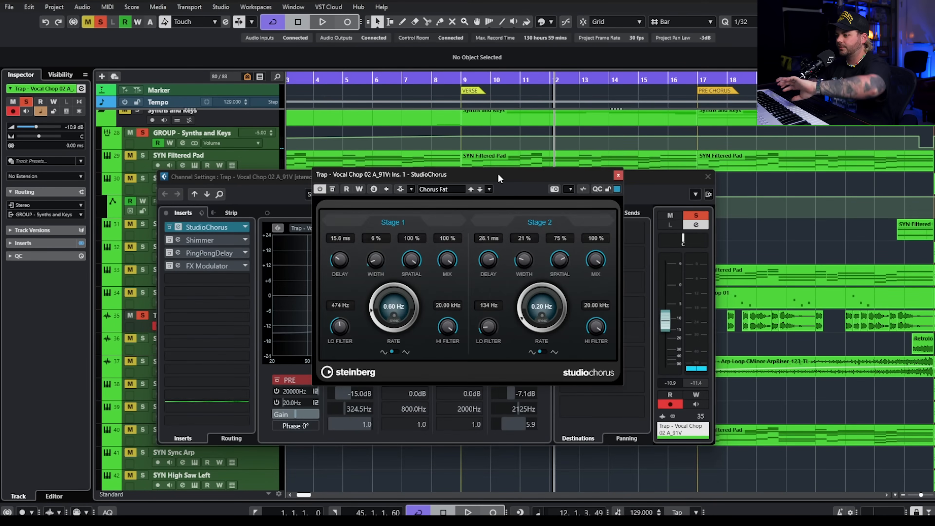
{"action": "left_click", "coordinate": [618, 175]}
Play the vocal chops with only StudioChorus active, stop, and reactivate and open the Shimmer insert
{"action": "key", "text": "space"}
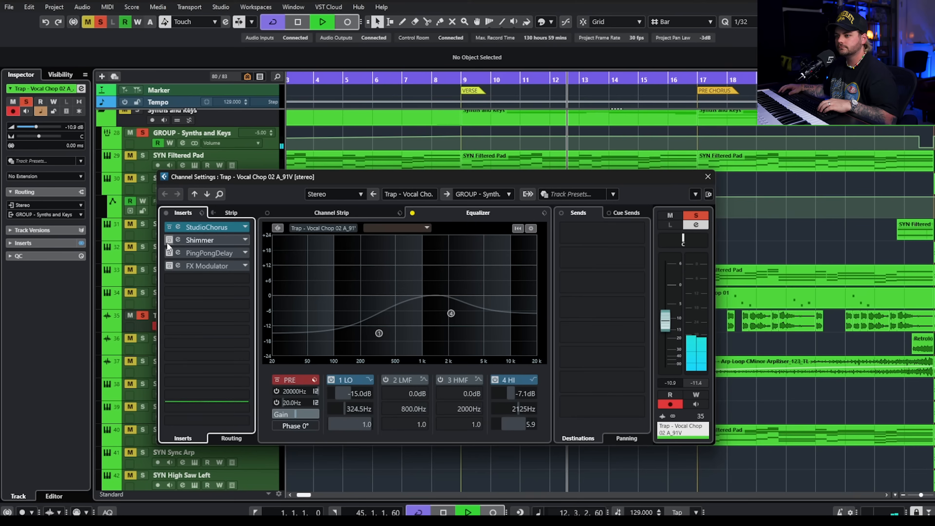
{"action": "key", "text": "space"}
{"action": "left_click", "coordinate": [196, 236]}
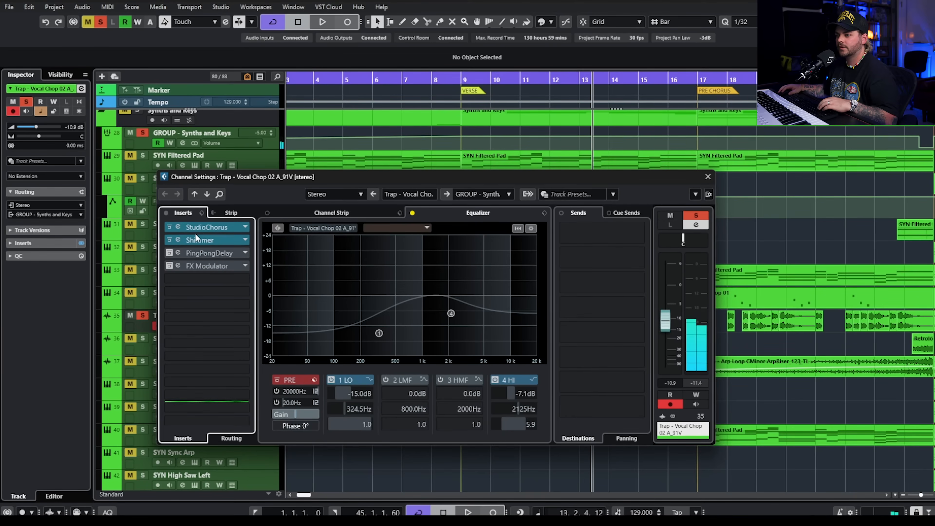
{"action": "left_click_drag", "start_coordinate": [877, 172], "coordinate": [402, 172]}
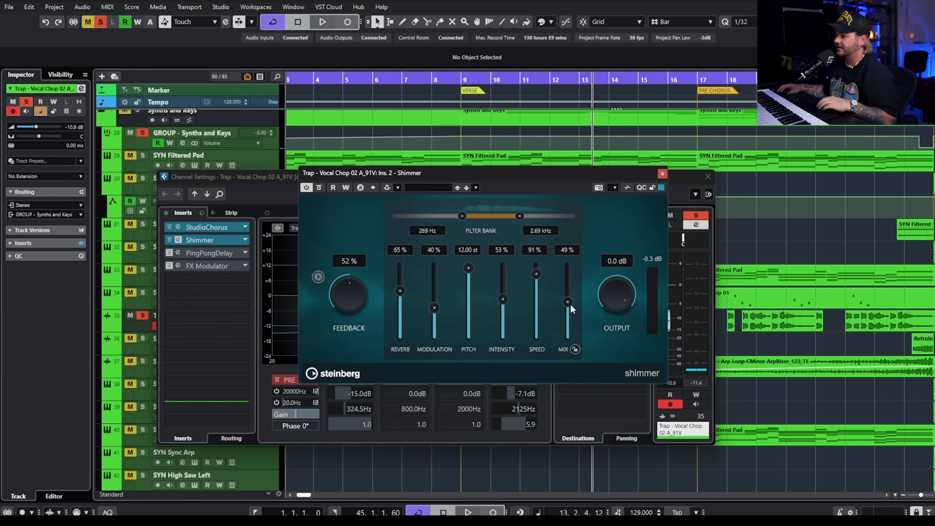
Play the vocal chops through the Shimmer effect up to the pre-chorus, stop, and close the plug-in
{"action": "key", "text": "space"}
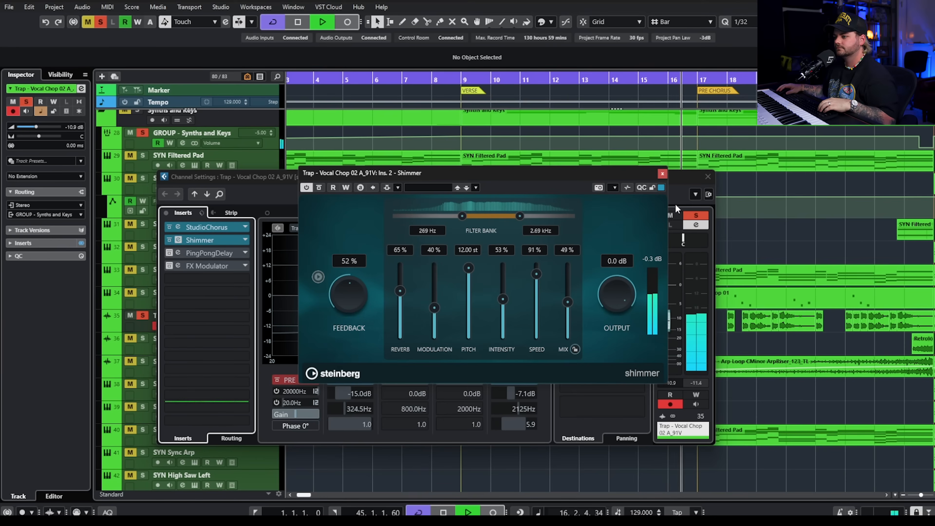
{"action": "key", "text": "space"}
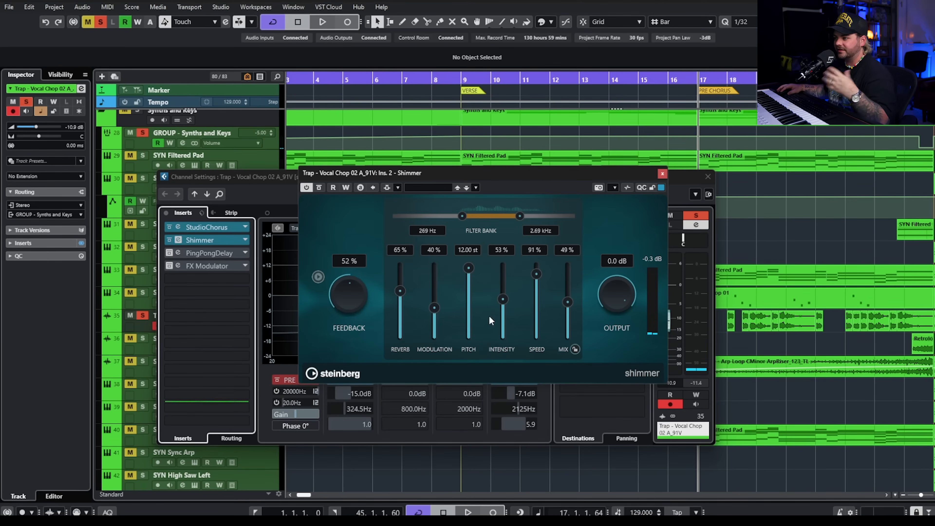
{"action": "left_click", "coordinate": [662, 173]}
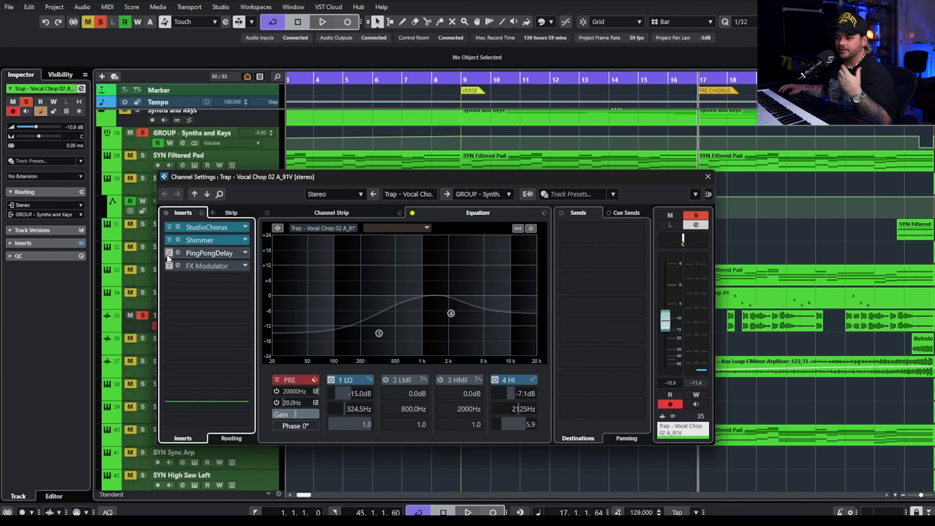
Reactivate the PingPongDelay and FX Modulator inserts, show their settings, and close the plug-in and channel windows
{"action": "left_click", "coordinate": [209, 251]}
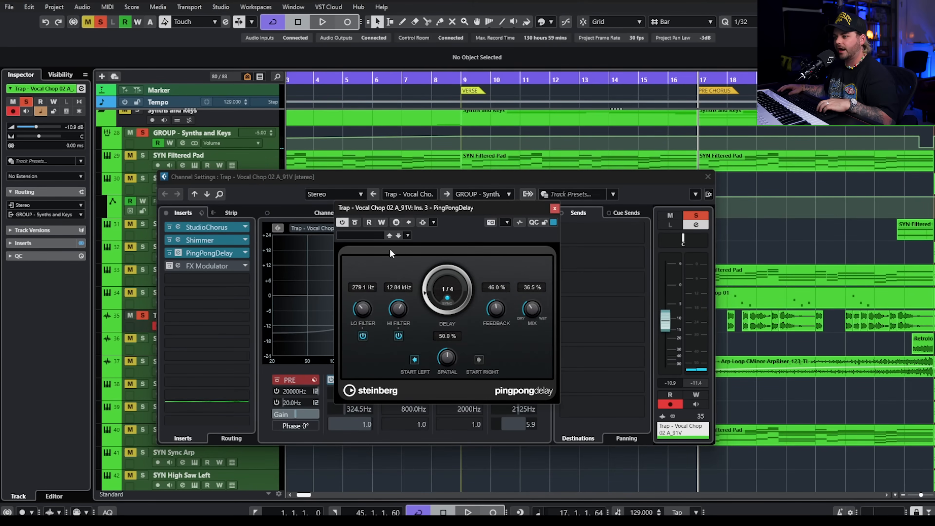
{"action": "left_click", "coordinate": [168, 266]}
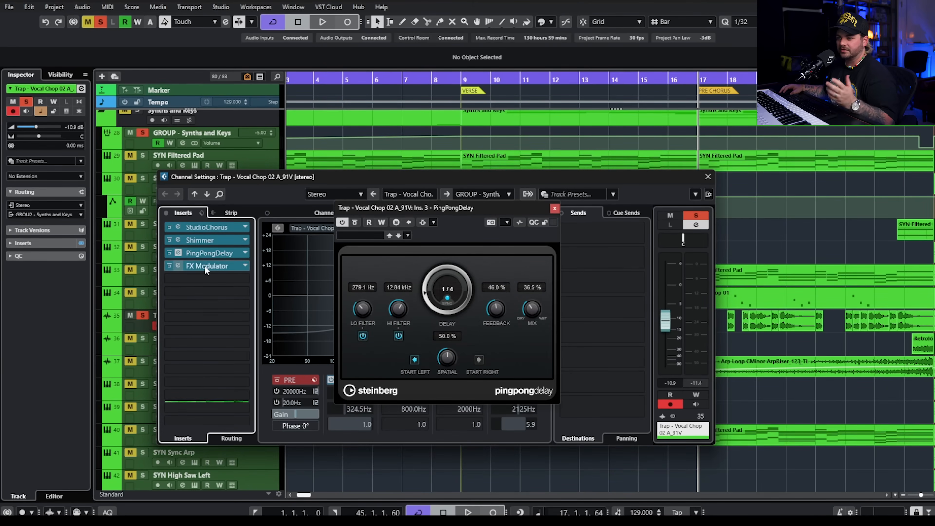
{"action": "left_click", "coordinate": [208, 266]}
{"action": "left_click_drag", "start_coordinate": [845, 58], "coordinate": [327, 85]}
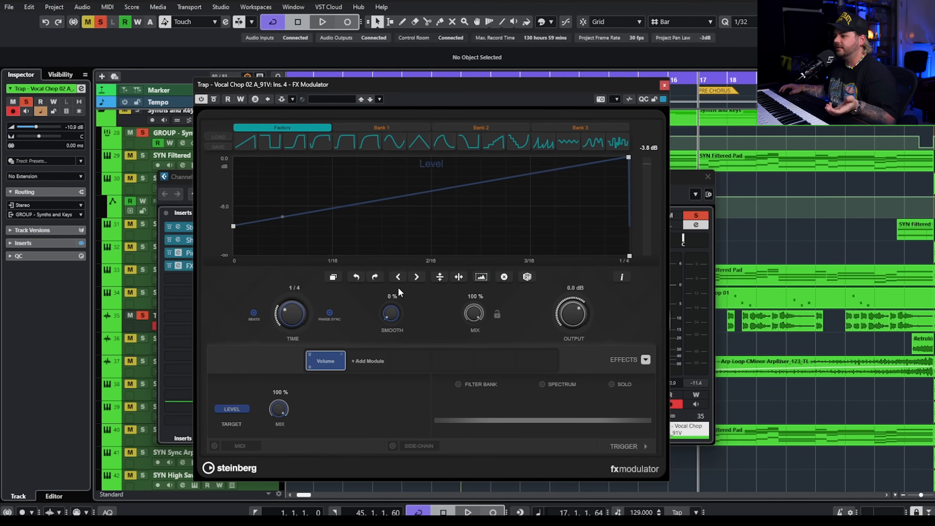
{"action": "left_click", "coordinate": [665, 85]}
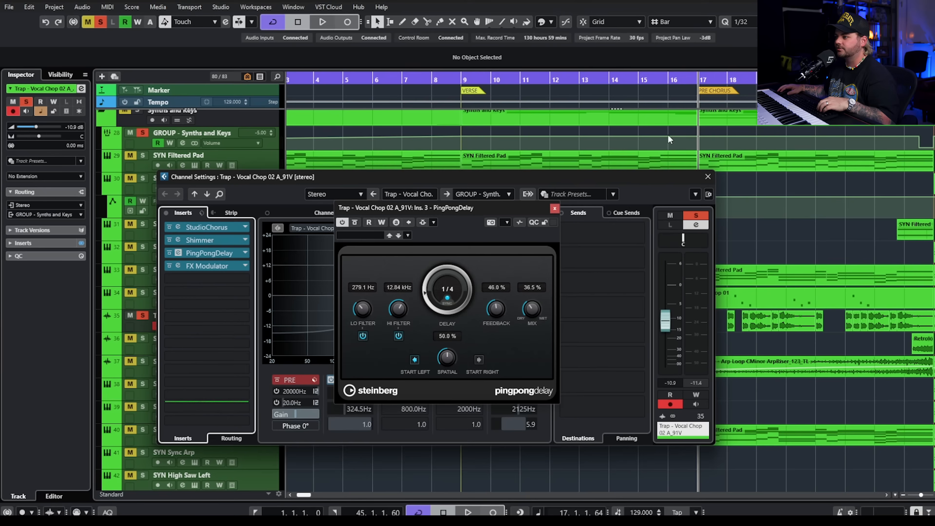
{"action": "left_click", "coordinate": [710, 179]}
{"action": "left_click", "coordinate": [555, 208]}
Play the fully processed vocal chops from the verse start, clear the solo to hear them with the other tracks, and stop
{"action": "left_click_drag", "start_coordinate": [463, 80], "coordinate": [458, 79]}
{"action": "key", "text": "space"}
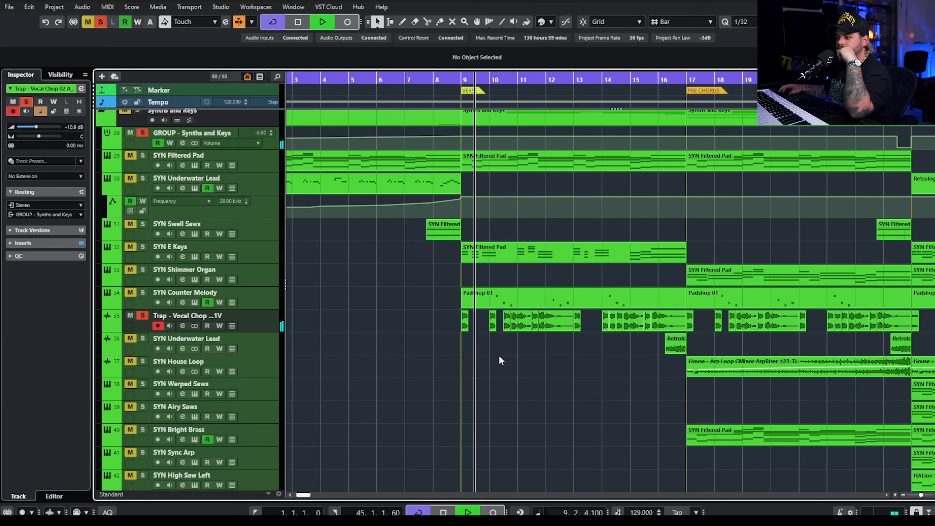
{"action": "left_click", "coordinate": [142, 316]}
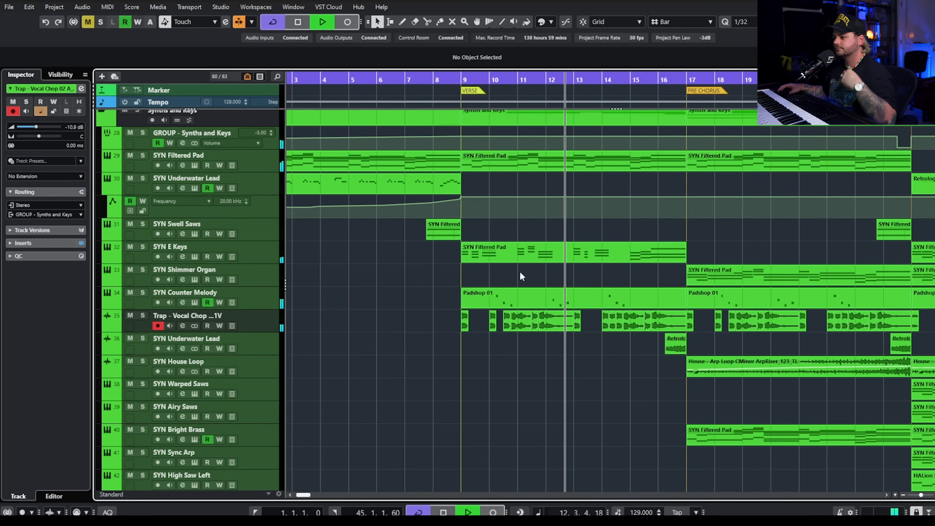
{"action": "scroll", "coordinate": [647, 361], "scroll_direction": "right", "scroll_amount": 3}
{"action": "key", "text": "space"}
Set the playback position near bar 16, solo the SYN Underwater Lead track, and bypass all its inserts
{"action": "scroll", "coordinate": [391, 354], "scroll_direction": "down", "scroll_amount": 4}
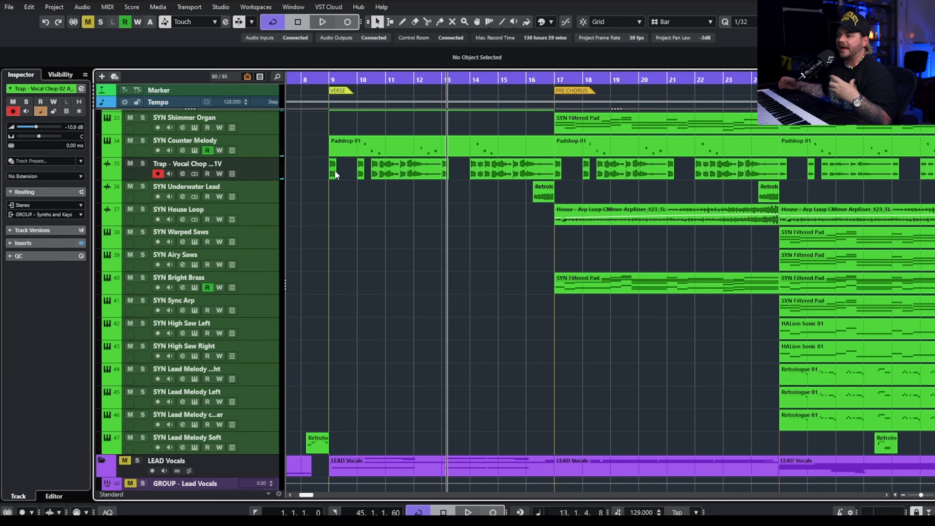
{"action": "left_click_drag", "start_coordinate": [407, 194], "coordinate": [604, 195]}
{"action": "left_click", "coordinate": [472, 196]}
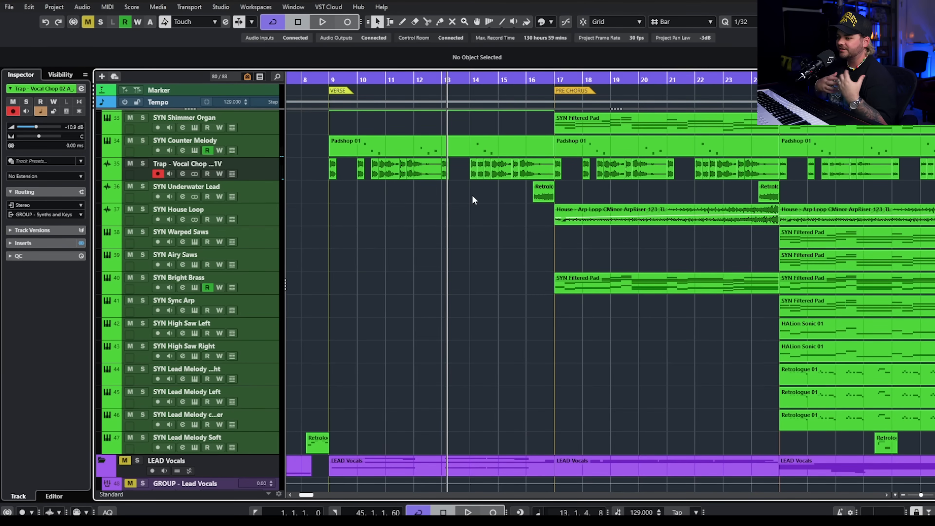
{"action": "left_click", "coordinate": [533, 76]}
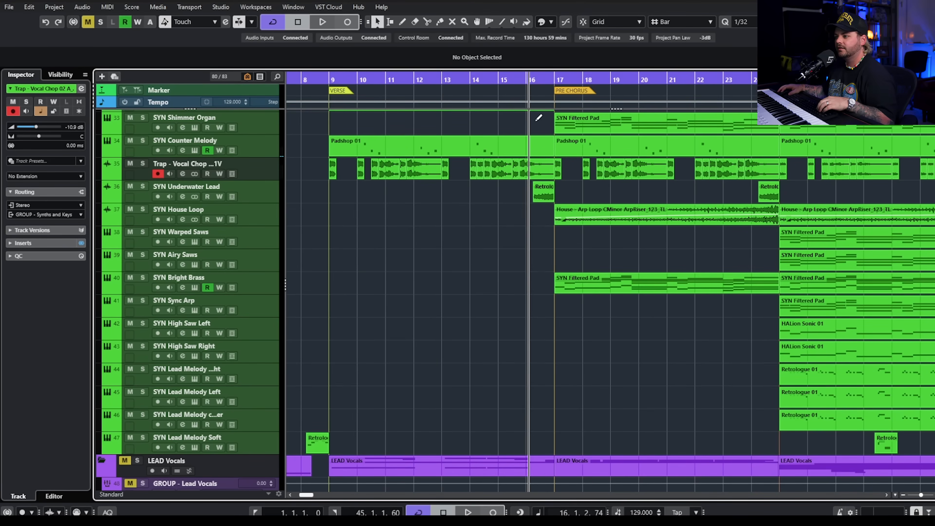
{"action": "key", "text": "g"}
{"action": "scroll", "coordinate": [378, 229], "scroll_direction": "up", "scroll_amount": 2}
{"action": "scroll", "coordinate": [492, 236], "scroll_direction": "right", "scroll_amount": 3}
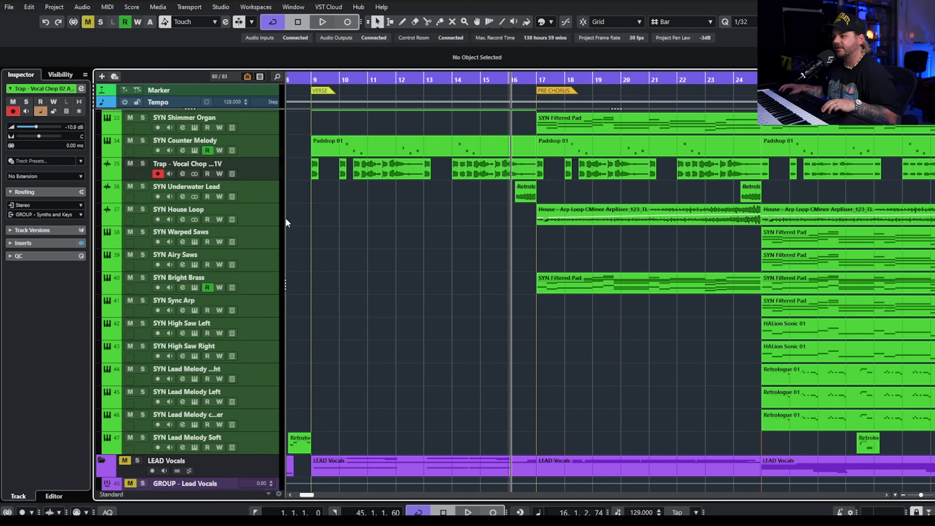
{"action": "left_click", "coordinate": [143, 187]}
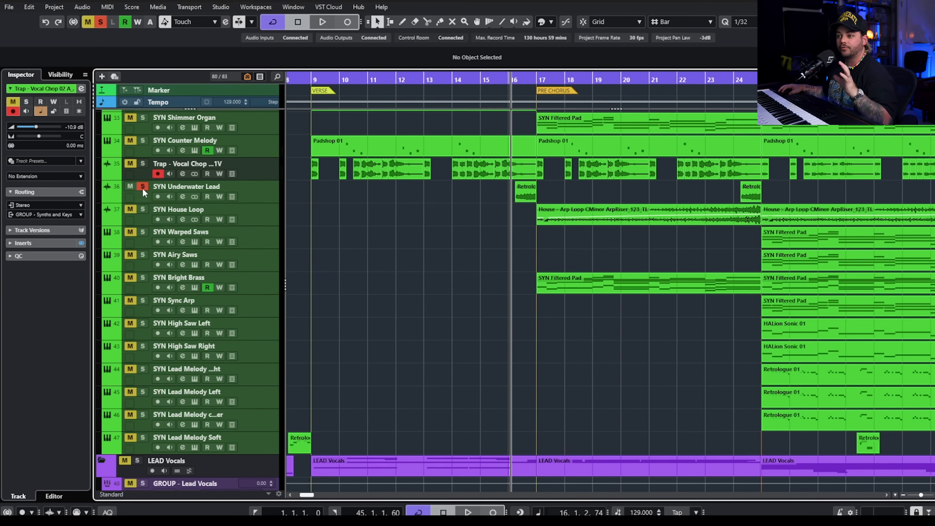
{"action": "left_click", "coordinate": [183, 197]}
{"action": "left_click", "coordinate": [166, 213]}
{"action": "left_click_drag", "start_coordinate": [330, 178], "coordinate": [340, 241]}
{"action": "left_click", "coordinate": [364, 204]}
Play the unprocessed Underwater Lead into the pre-chorus, stop, and inspect its Retrologue 01 clip up close
{"action": "key", "text": "space"}
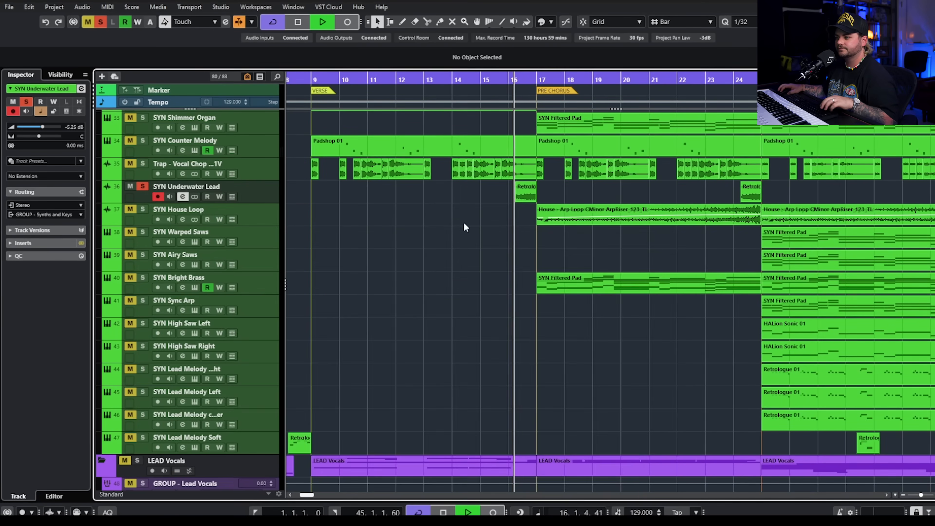
{"action": "scroll", "coordinate": [488, 218], "scroll_direction": "up", "scroll_amount": 3}
{"action": "scroll", "coordinate": [551, 213], "scroll_direction": "down", "scroll_amount": 3}
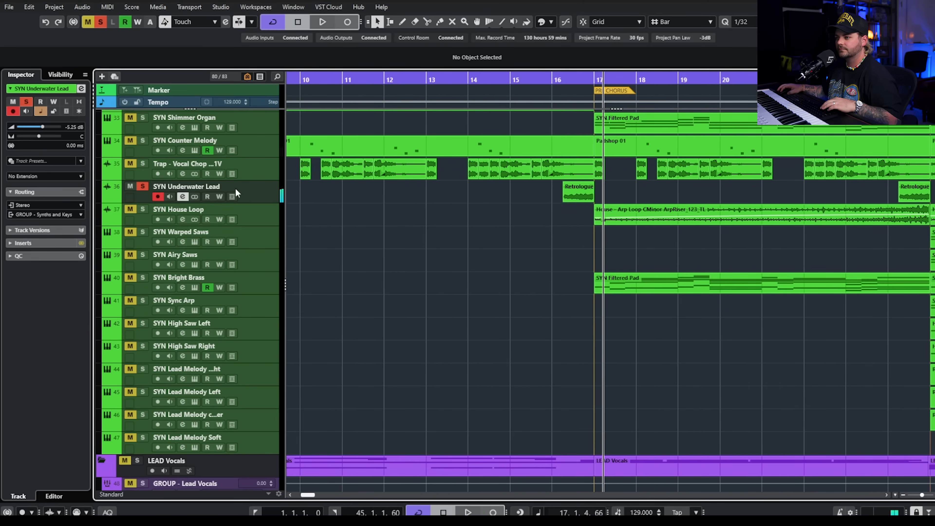
{"action": "left_click_drag", "start_coordinate": [497, 194], "coordinate": [624, 202]}
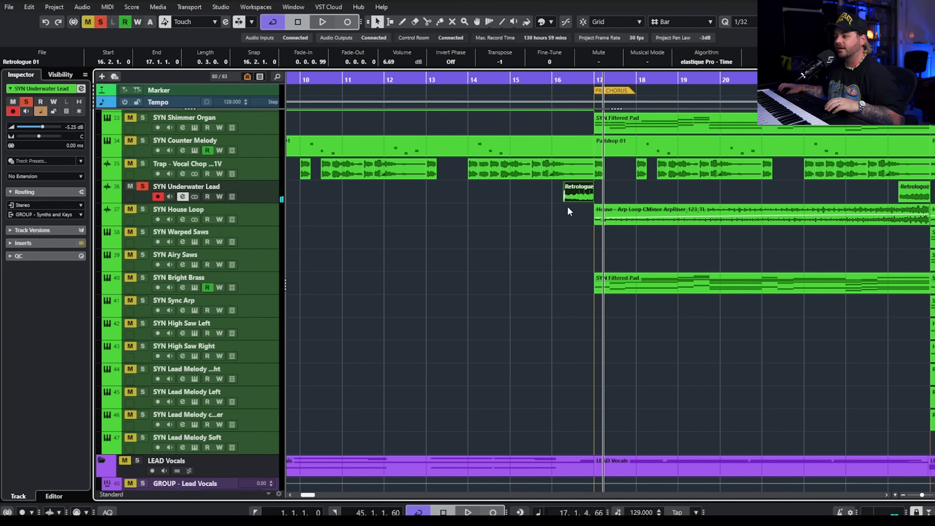
{"action": "scroll", "coordinate": [574, 210], "scroll_direction": "up", "scroll_amount": 5}
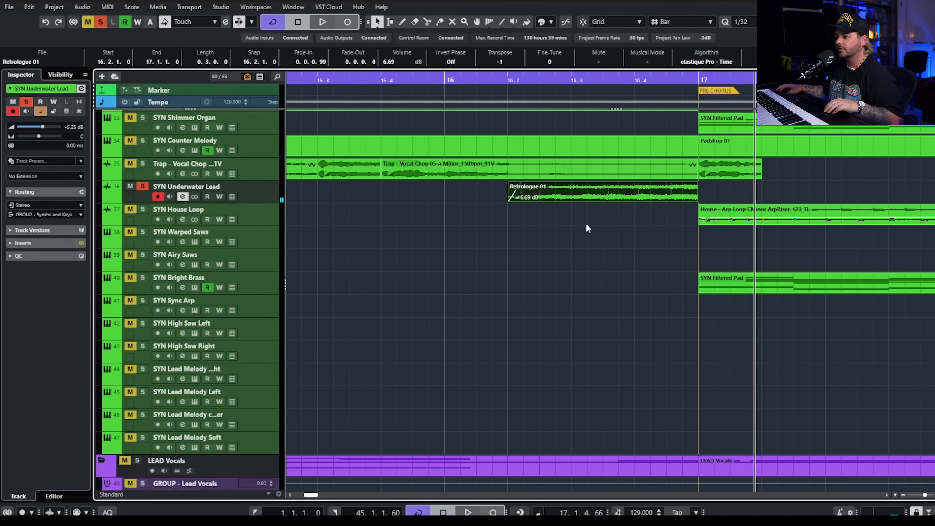
Reactivate the Quadrafuzz v2 insert in the SYN Underwater Lead channel settings and show its settings
{"action": "left_click", "coordinate": [182, 196]}
{"action": "left_click", "coordinate": [383, 213]}
{"action": "scroll", "coordinate": [383, 212], "scroll_direction": "down", "scroll_amount": 6}
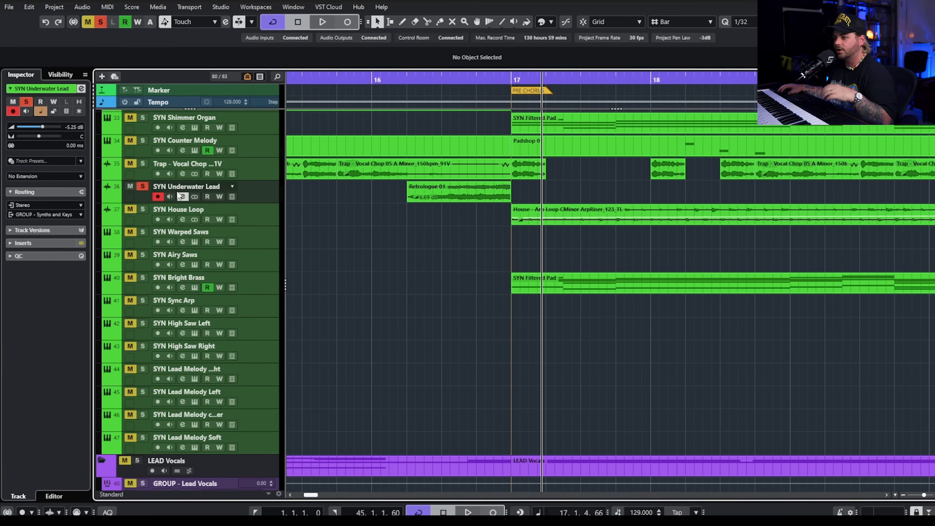
{"action": "left_click", "coordinate": [183, 197]}
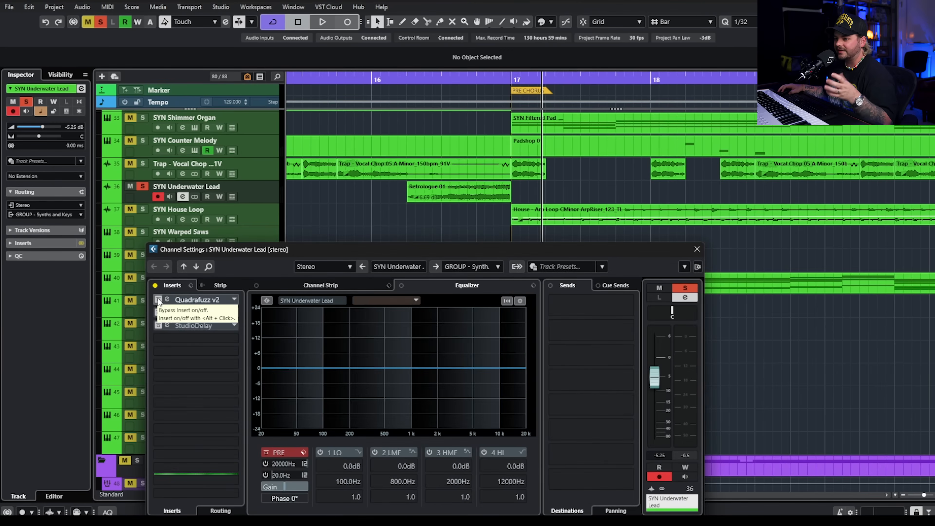
{"action": "left_click", "coordinate": [178, 299]}
{"action": "left_click_drag", "start_coordinate": [822, 90], "coordinate": [348, 155]}
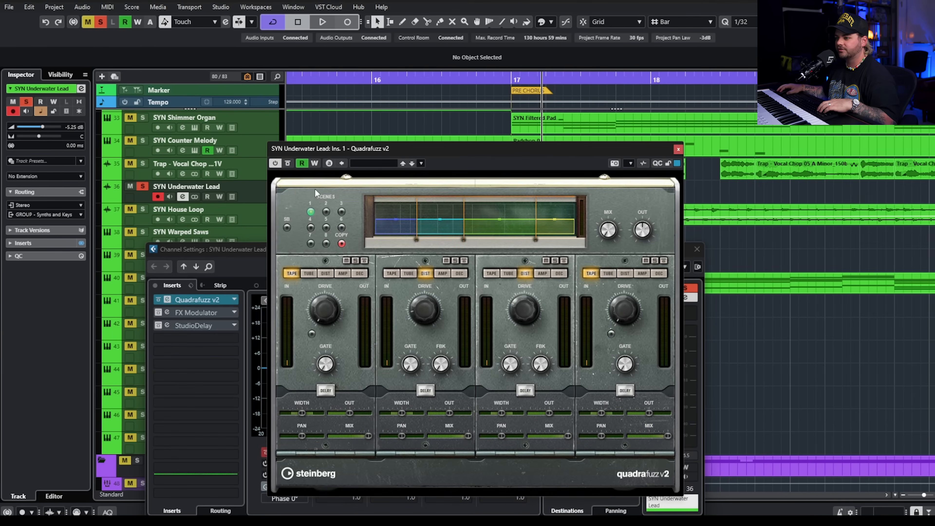
Reactivate the FX Modulator insert, show its Volume and Filter module curves, and close the plug-in
{"action": "left_click", "coordinate": [205, 314]}
{"action": "left_click_drag", "start_coordinate": [797, 58], "coordinate": [234, 117]}
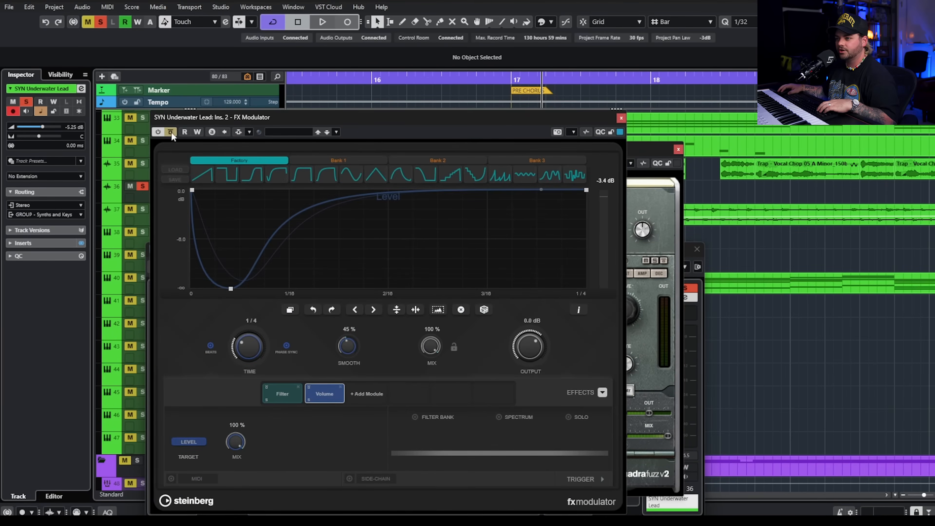
{"action": "left_click", "coordinate": [288, 399]}
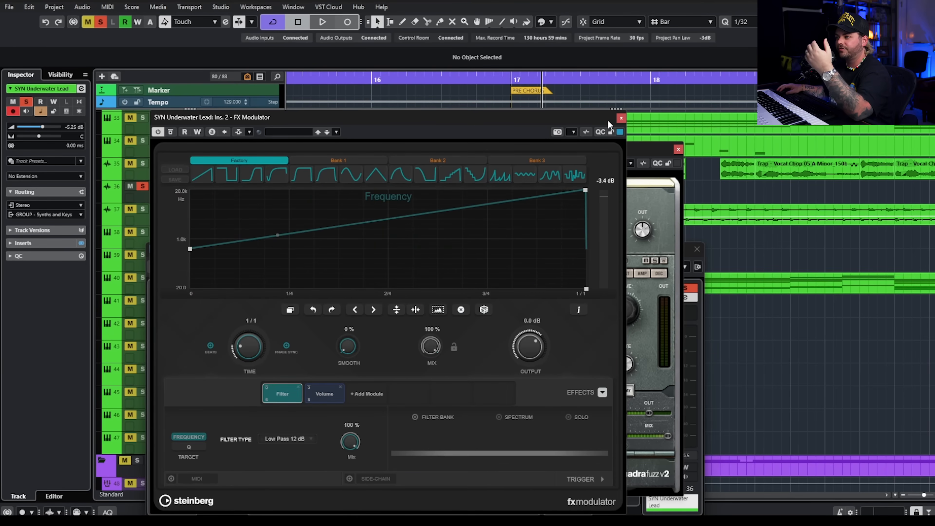
{"action": "left_click", "coordinate": [621, 118]}
Reactivate the StudioDelay insert, show its delay pattern and settings, and close all plug-in and channel windows
{"action": "left_click", "coordinate": [159, 326]}
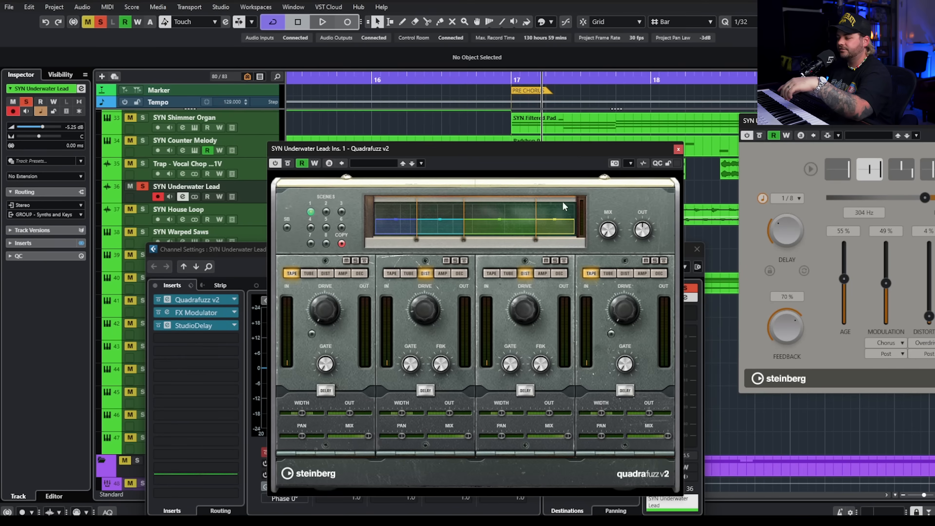
{"action": "left_click_drag", "start_coordinate": [853, 128], "coordinate": [388, 157]}
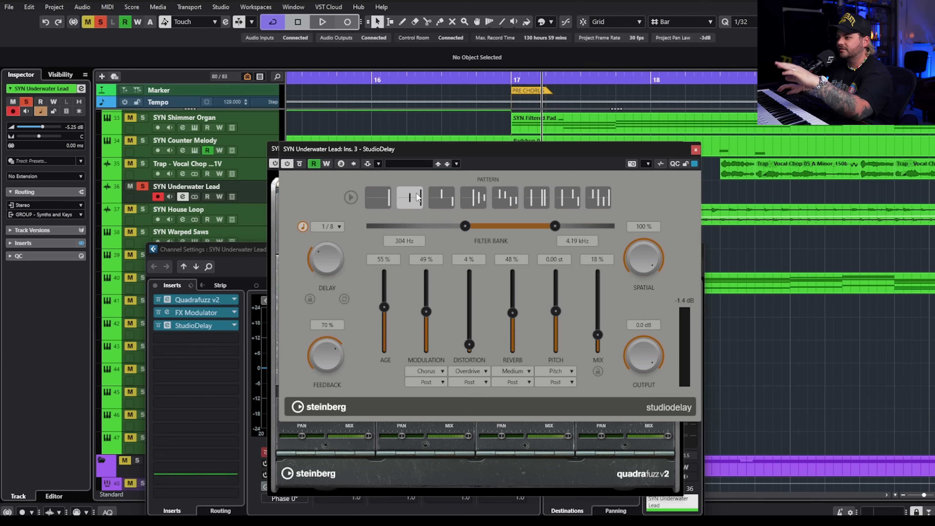
{"action": "left_click", "coordinate": [411, 205]}
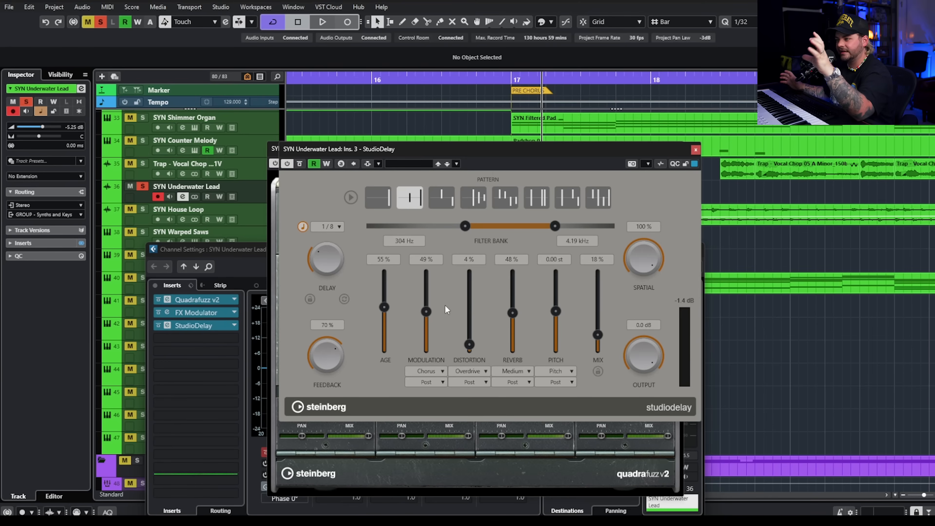
{"action": "left_click", "coordinate": [696, 150]}
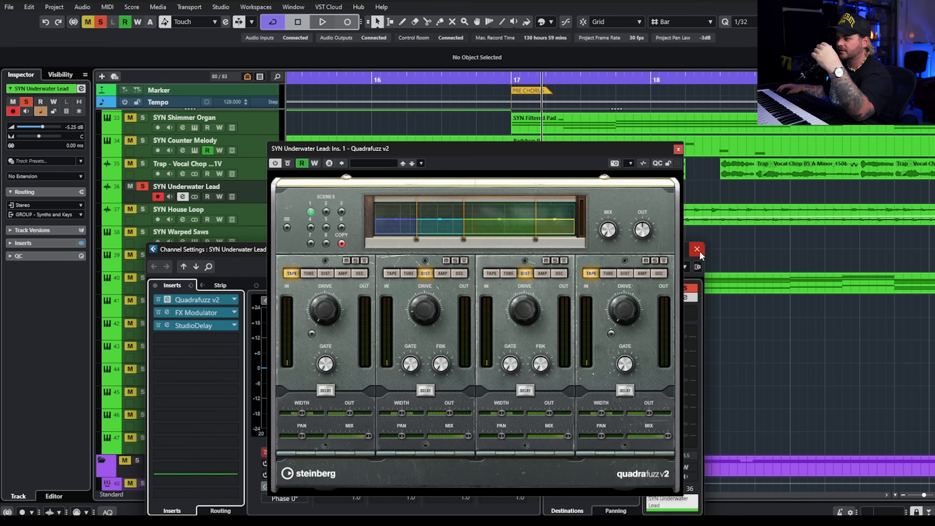
{"action": "left_click", "coordinate": [697, 249]}
{"action": "left_click", "coordinate": [678, 149]}
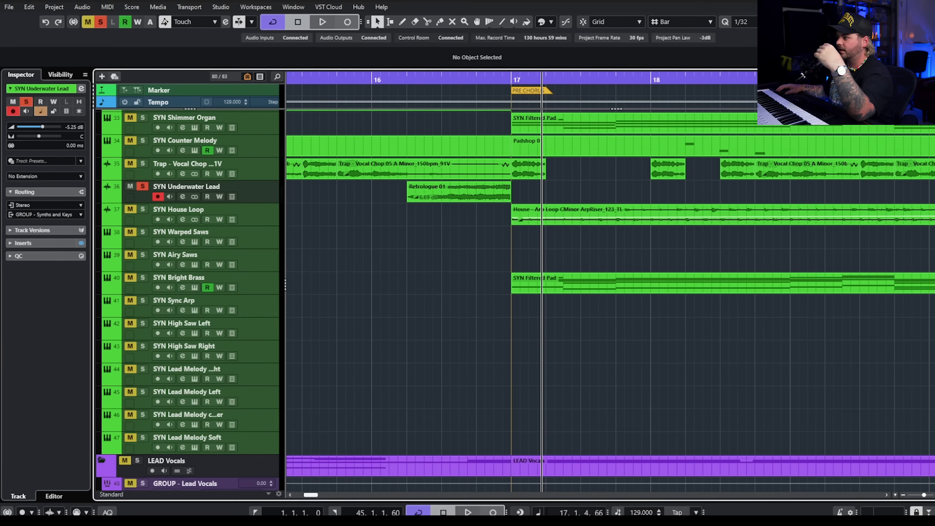
Play the soloed Underwater Lead with its inserts active into the pre-chorus, and stop
{"action": "key", "text": "ctrl+alt+b"}
{"action": "key", "text": "ctrl+alt+e"}
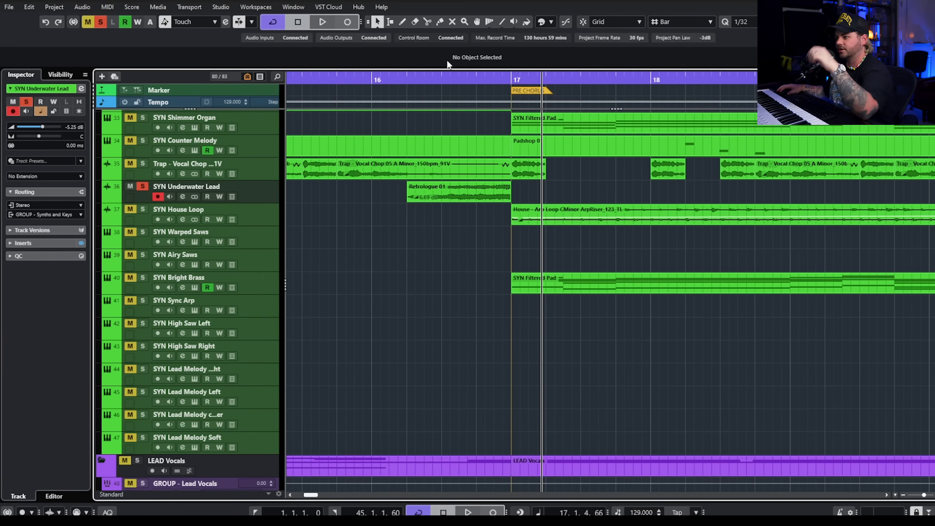
{"action": "key", "text": "space"}
{"action": "scroll", "coordinate": [450, 257], "scroll_direction": "down", "scroll_amount": 3}
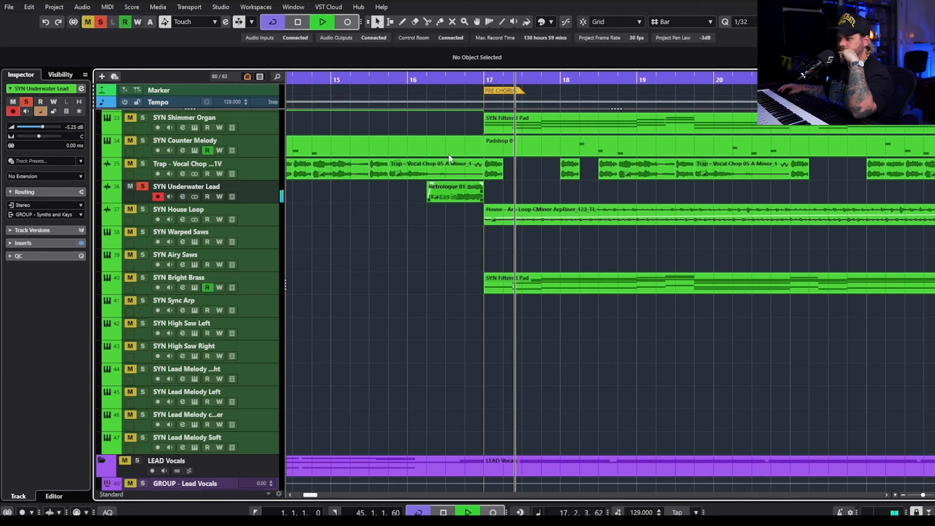
{"action": "key", "text": "space"}
Show the used automation for the selected SYN Underwater Lead track and switch its lane to the StudioDelay Mix parameter
{"action": "left_click", "coordinate": [425, 78]}
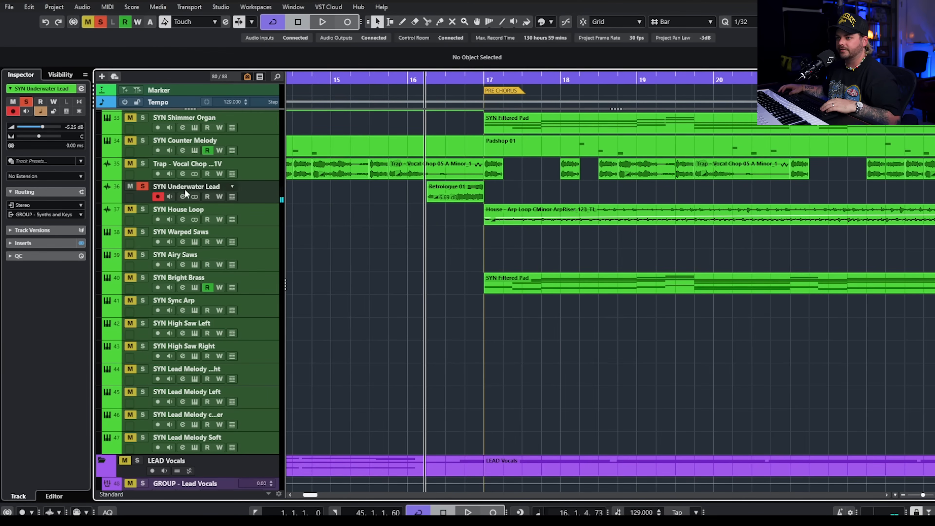
{"action": "right_click", "coordinate": [244, 193]}
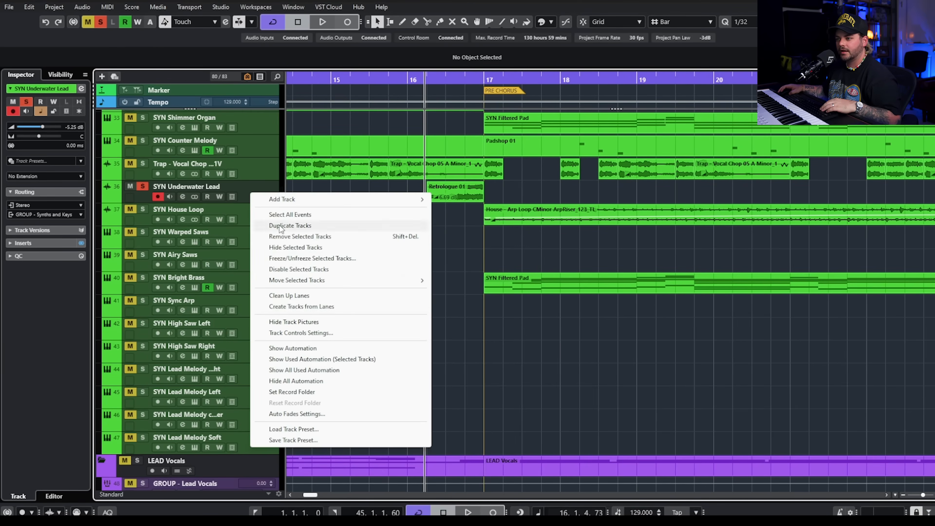
{"action": "left_click", "coordinate": [297, 358]}
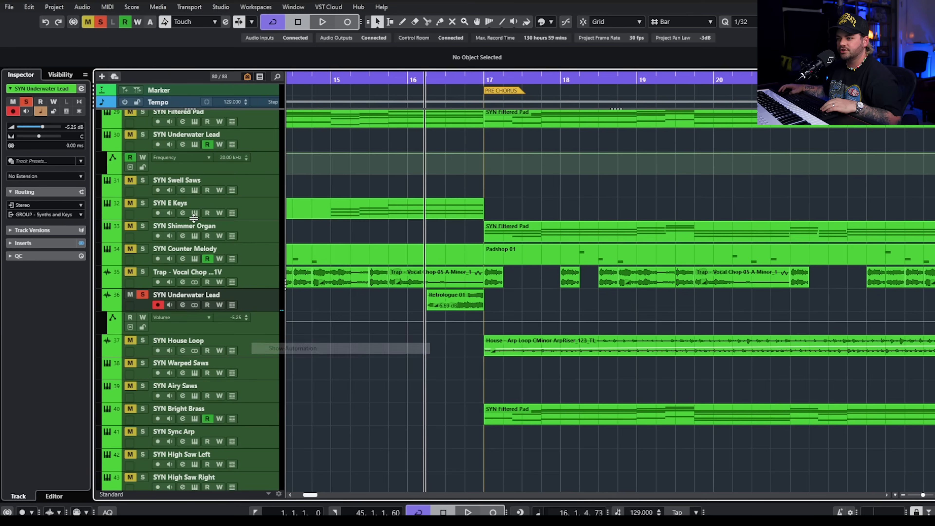
{"action": "left_click", "coordinate": [192, 321]}
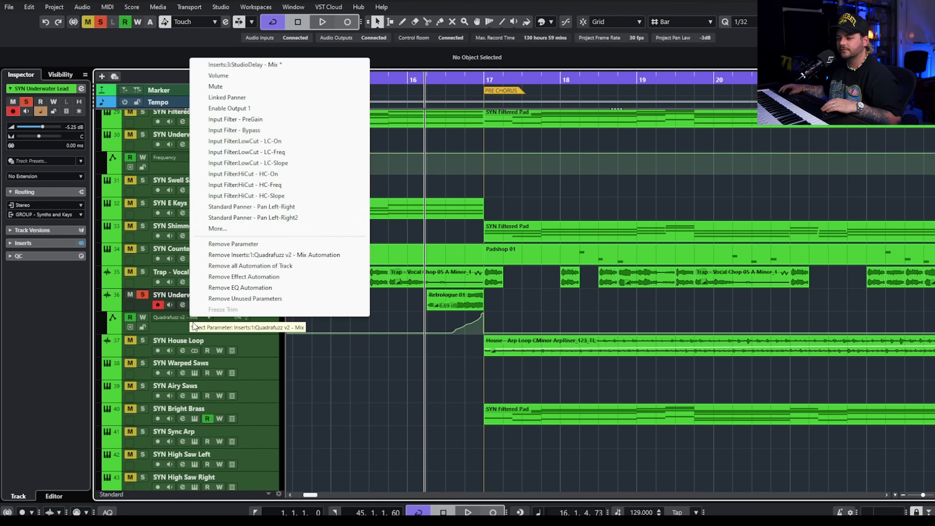
{"action": "left_click", "coordinate": [265, 69]}
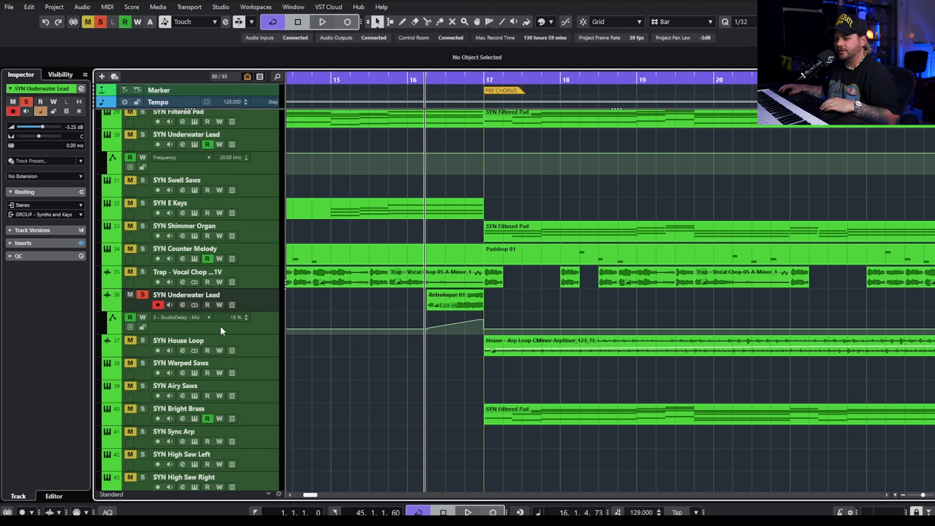
Play the Underwater Lead with its StudioDelay Mix automation into the pre-chorus, stop, and deactivate all solo states
{"action": "key", "text": "space"}
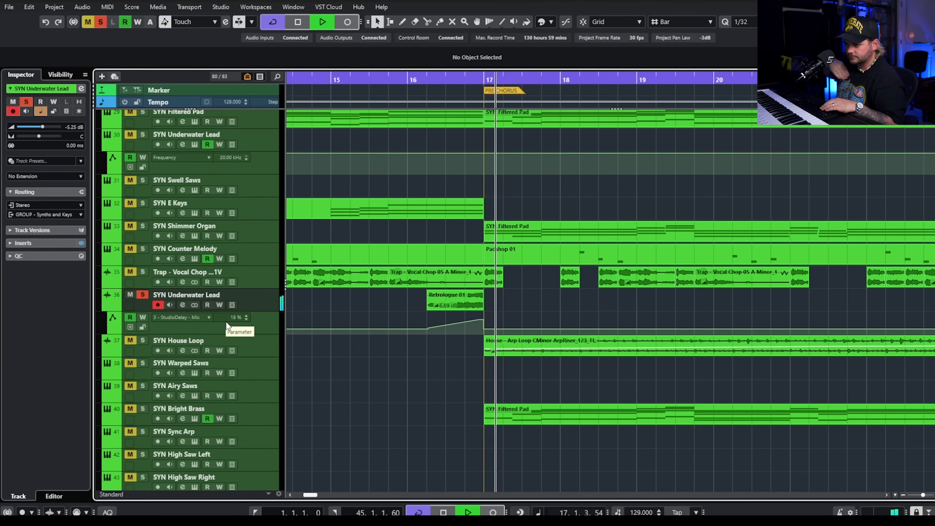
{"action": "key", "text": "space"}
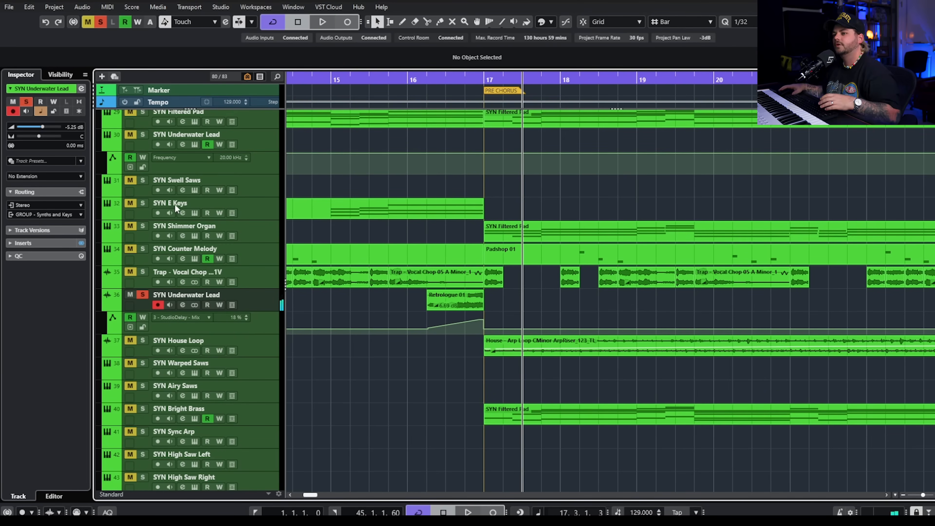
{"action": "left_click", "coordinate": [100, 22]}
Solo the VO Verse Vocal track in the Lead Vocals folder and open its channel settings
{"action": "scroll", "coordinate": [335, 418], "scroll_direction": "down", "scroll_amount": 3}
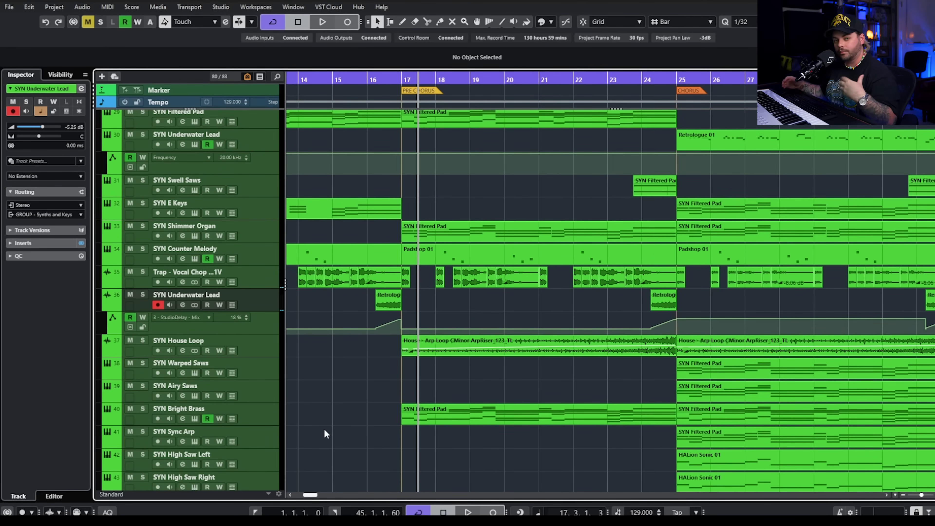
{"action": "scroll", "coordinate": [386, 313], "scroll_direction": "up", "scroll_amount": 10}
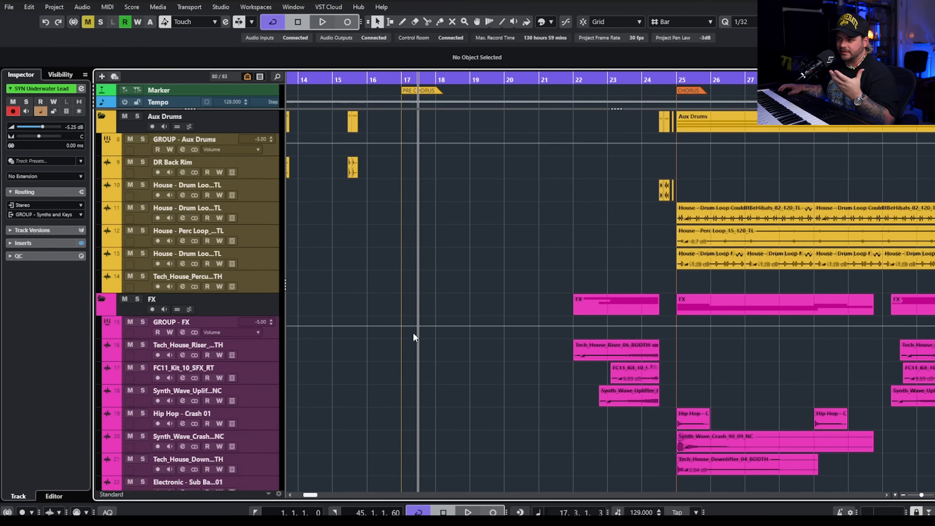
{"action": "scroll", "coordinate": [414, 334], "scroll_direction": "down", "scroll_amount": 8}
{"action": "scroll", "coordinate": [412, 313], "scroll_direction": "down", "scroll_amount": 3}
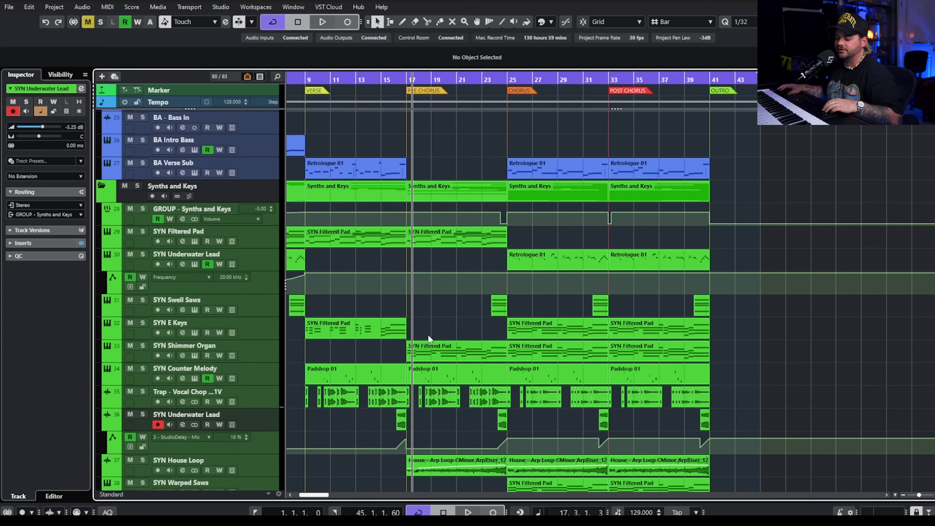
{"action": "scroll", "coordinate": [429, 334], "scroll_direction": "down", "scroll_amount": 2}
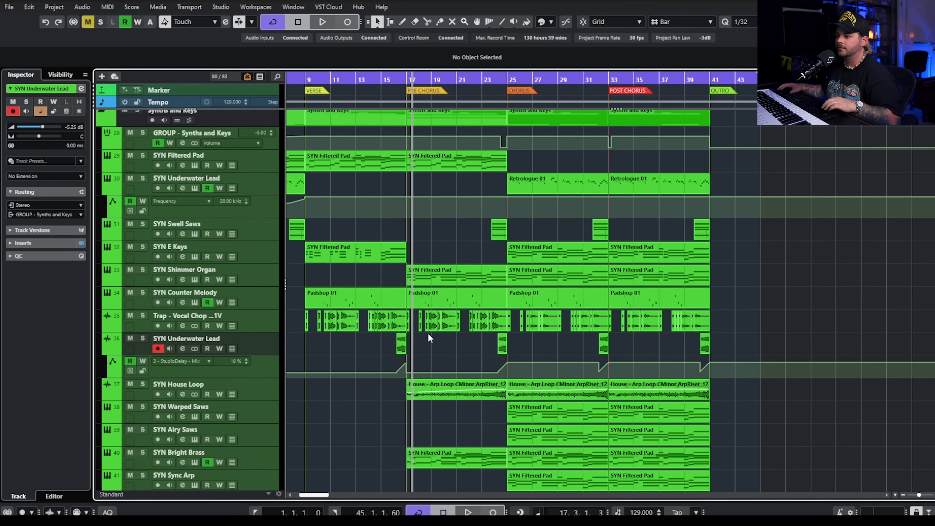
{"action": "scroll", "coordinate": [439, 239], "scroll_direction": "down", "scroll_amount": 12}
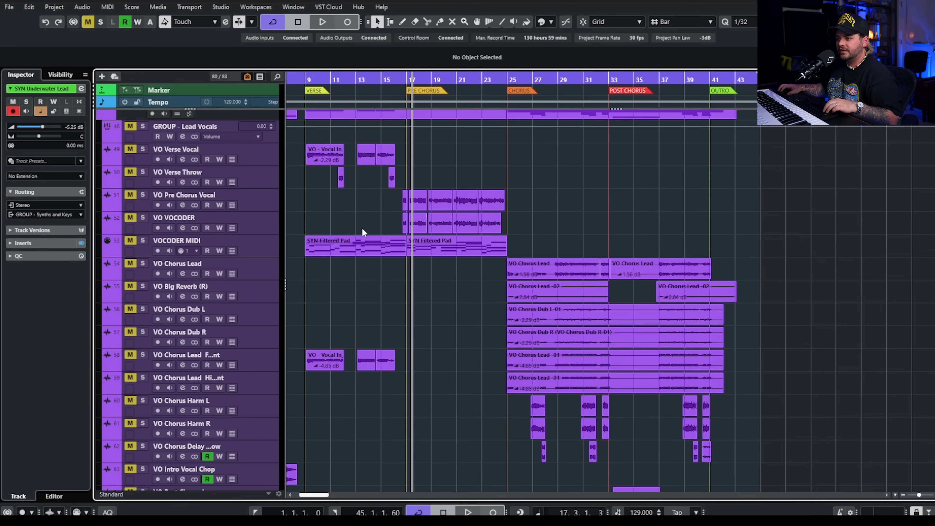
{"action": "scroll", "coordinate": [362, 228], "scroll_direction": "up", "scroll_amount": 5}
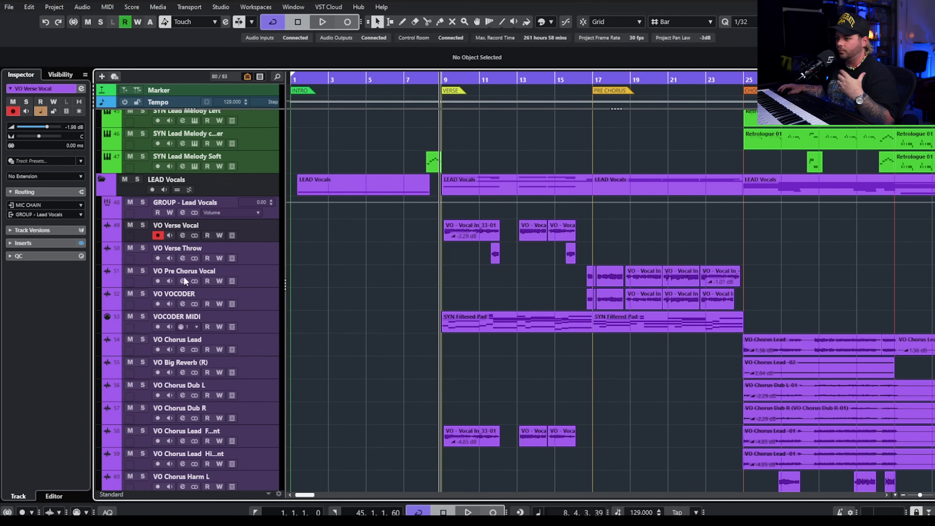
{"action": "left_click", "coordinate": [143, 225]}
{"action": "left_click", "coordinate": [182, 236]}
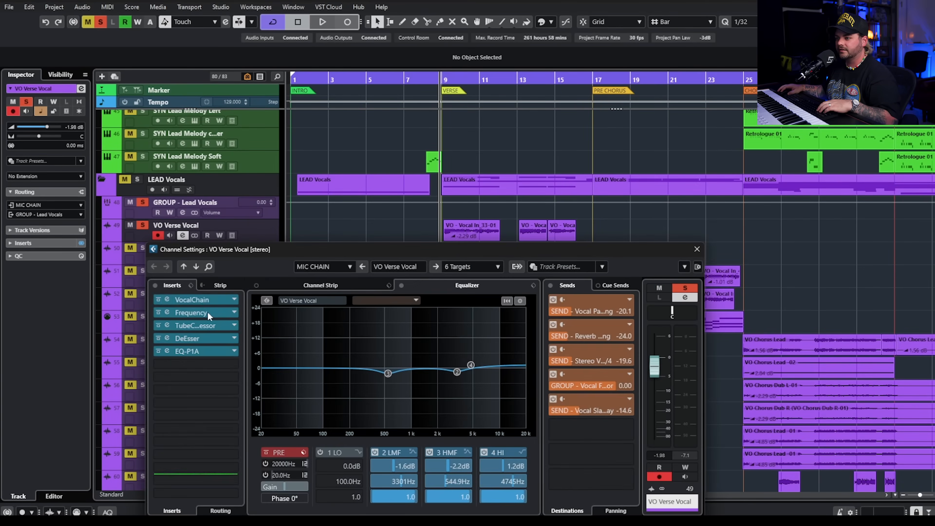
Examine the verse vocal's VocalChain insert, going through its Pitch, De-Esser I, Dyn Filter I, Compressor I, EQ I, Compressor II and Dyn Filter II modules
{"action": "left_click_drag", "start_coordinate": [863, 90], "coordinate": [294, 126]}
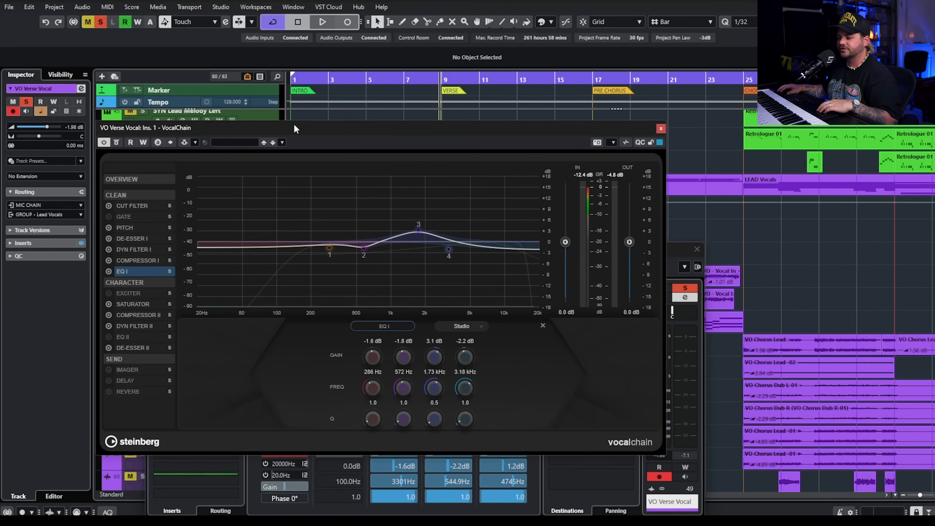
{"action": "left_click", "coordinate": [134, 230]}
{"action": "left_click", "coordinate": [136, 239]}
{"action": "left_click", "coordinate": [138, 250]}
{"action": "left_click", "coordinate": [137, 261]}
{"action": "left_click", "coordinate": [132, 272]}
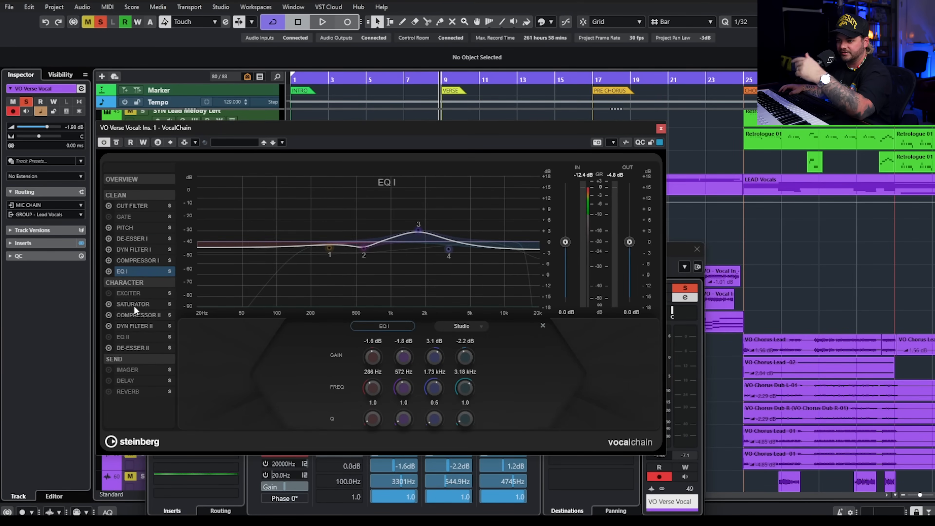
{"action": "left_click", "coordinate": [131, 313]}
{"action": "left_click", "coordinate": [134, 326]}
Browse the VocalChain preset list without loading a preset, and close the plug-in
{"action": "left_click", "coordinate": [233, 142]}
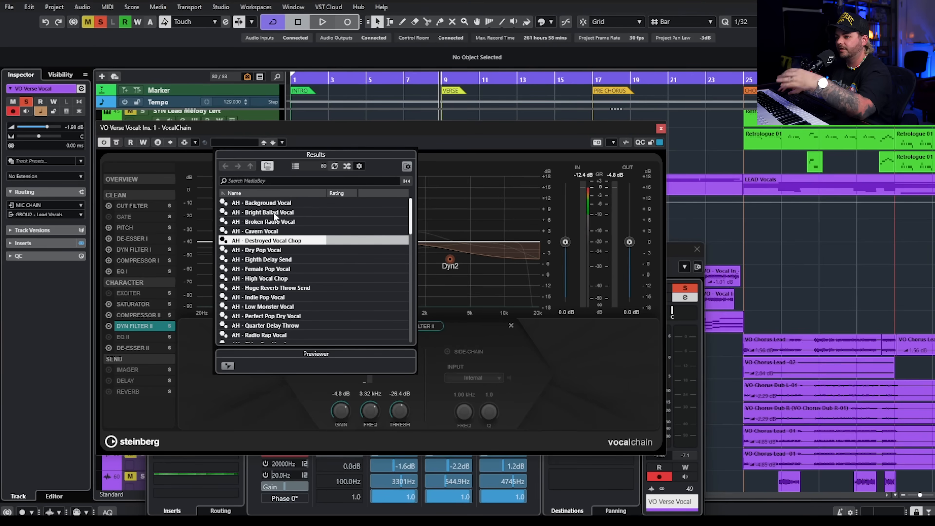
{"action": "scroll", "coordinate": [283, 274], "scroll_direction": "down", "scroll_amount": 7}
{"action": "scroll", "coordinate": [285, 274], "scroll_direction": "up", "scroll_amount": 7}
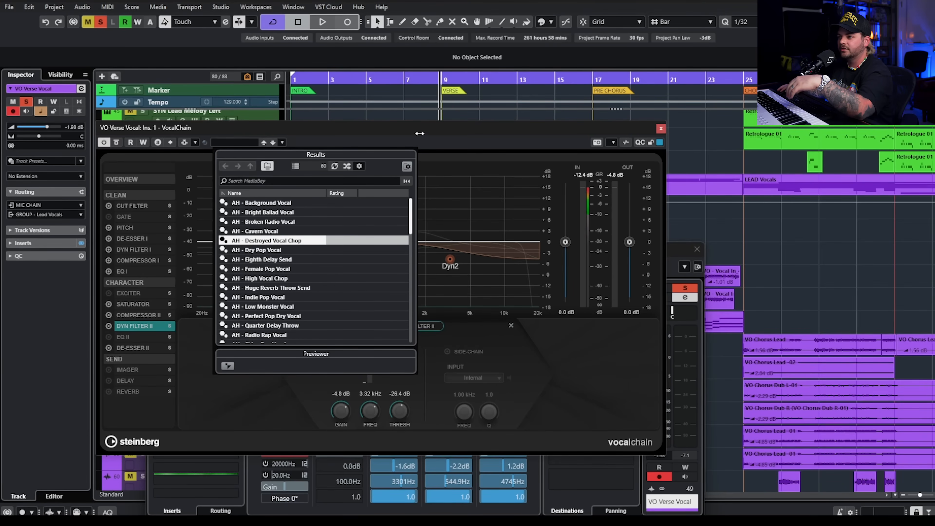
{"action": "left_click", "coordinate": [262, 137]}
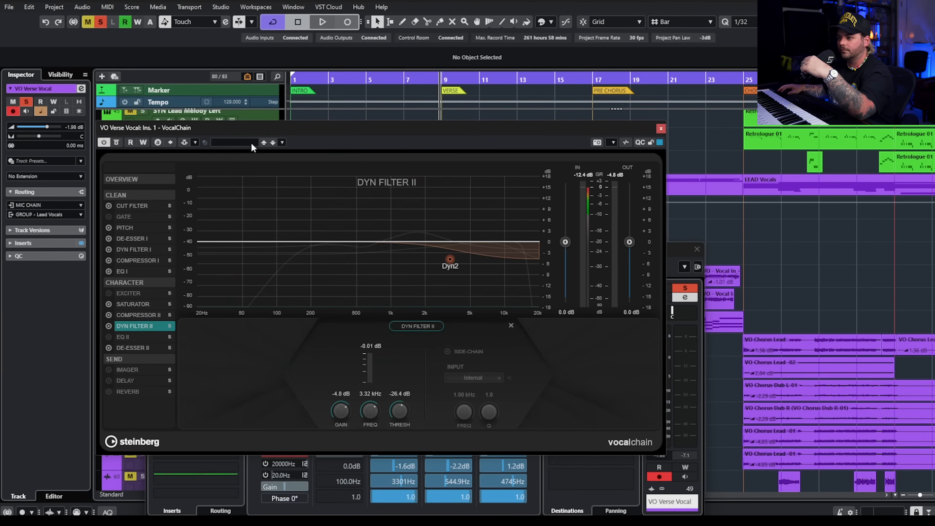
{"action": "left_click", "coordinate": [661, 128]}
Show the settings of the verse vocal's Frequency and Tube Compressor inserts, closing each plug-in
{"action": "left_click", "coordinate": [167, 313]}
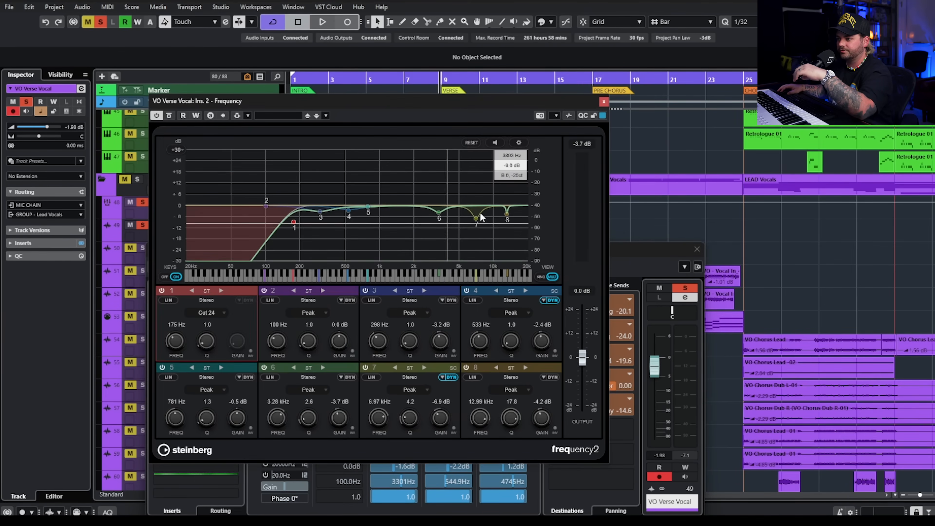
{"action": "left_click", "coordinate": [604, 101]}
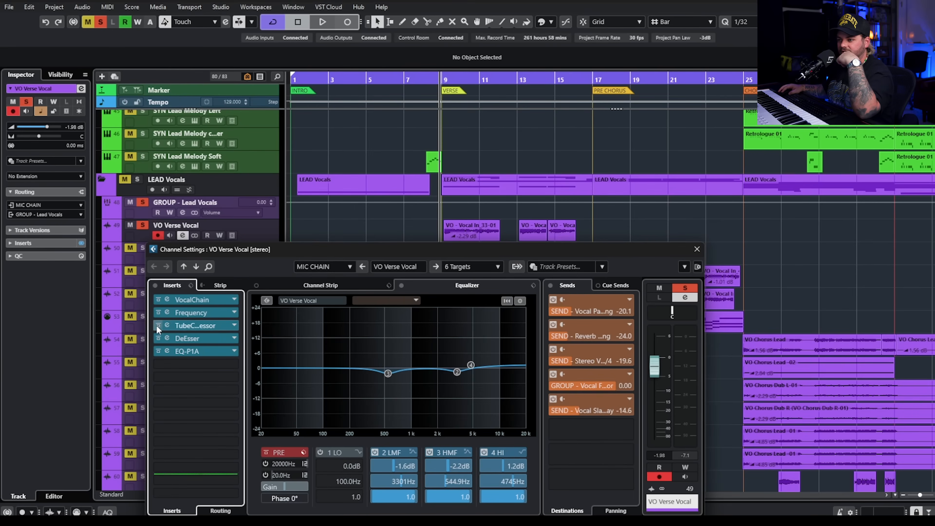
{"action": "left_click", "coordinate": [167, 325]}
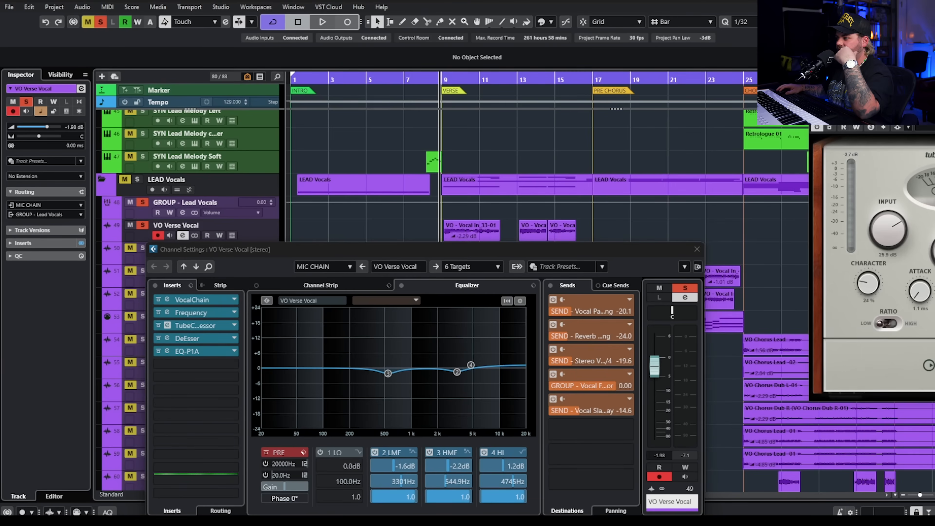
{"action": "left_click_drag", "start_coordinate": [914, 112], "coordinate": [369, 105]}
{"action": "left_click", "coordinate": [541, 105]}
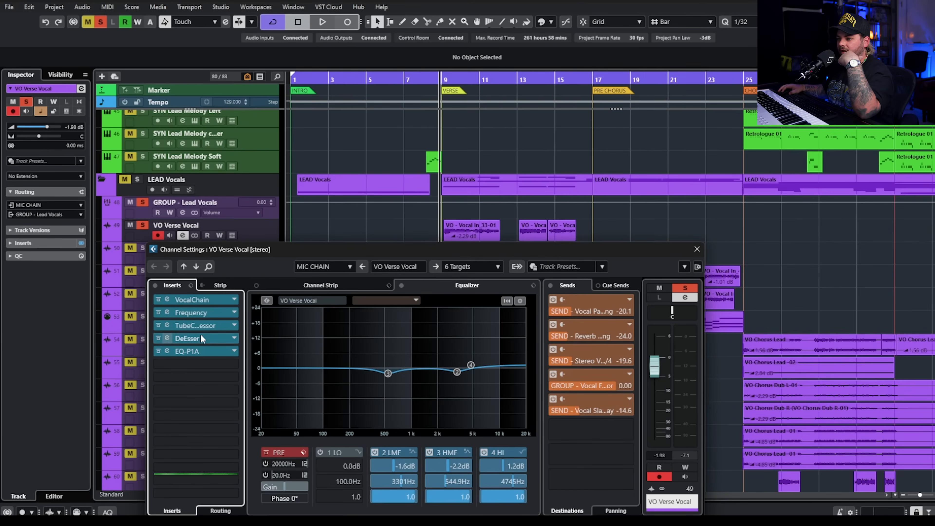
Show the settings of the DeEsser and EQ-P1A inserts, and close both plug-ins and the channel settings
{"action": "left_click", "coordinate": [167, 338]}
{"action": "left_click_drag", "start_coordinate": [806, 138], "coordinate": [330, 156]}
{"action": "left_click", "coordinate": [168, 352]}
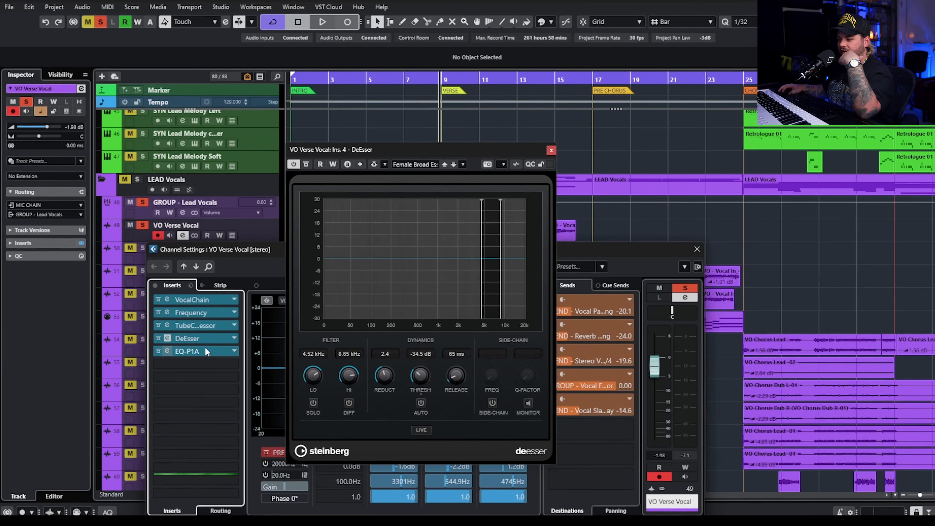
{"action": "left_click_drag", "start_coordinate": [849, 152], "coordinate": [341, 197]}
{"action": "left_click", "coordinate": [551, 150]}
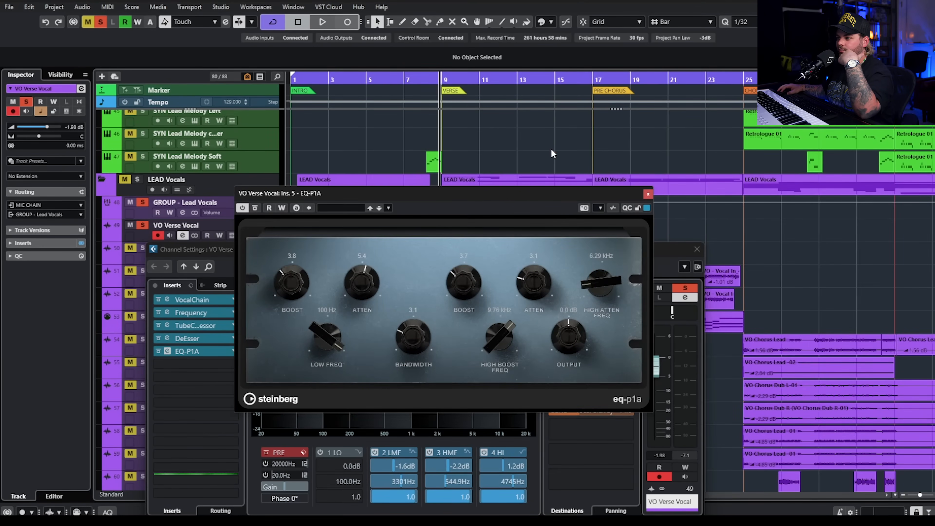
{"action": "left_click", "coordinate": [648, 194]}
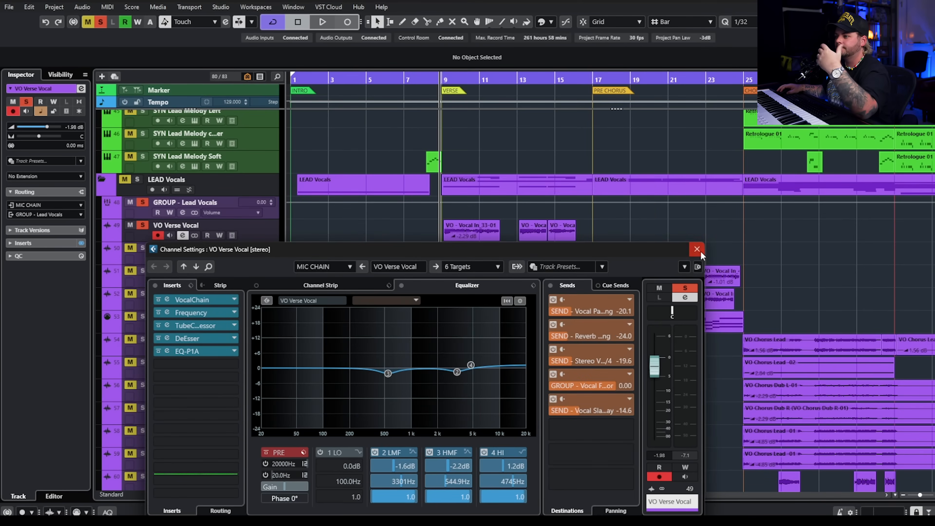
{"action": "left_click", "coordinate": [700, 250]}
Play the soloed verse vocal, compare it with all its sends bypassed, stop, and reactivate the sends
{"action": "key", "text": "space"}
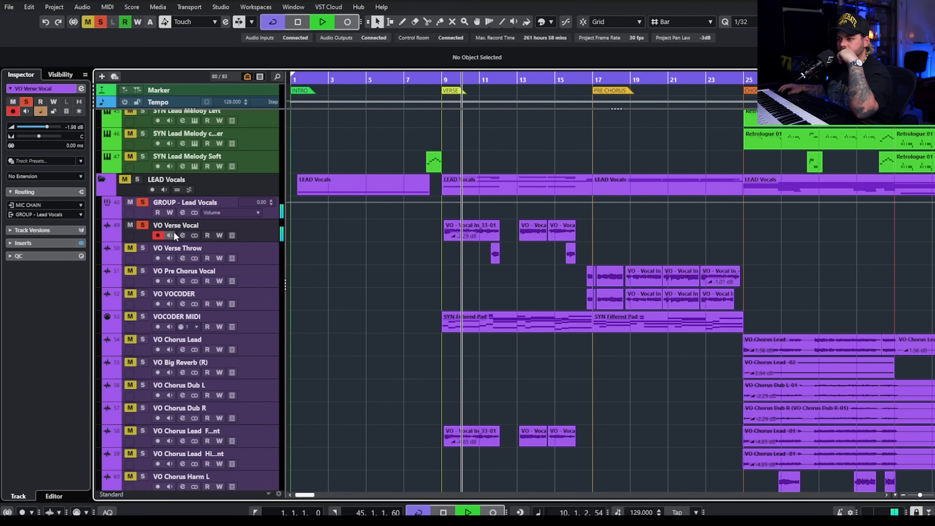
{"action": "left_click", "coordinate": [182, 235]}
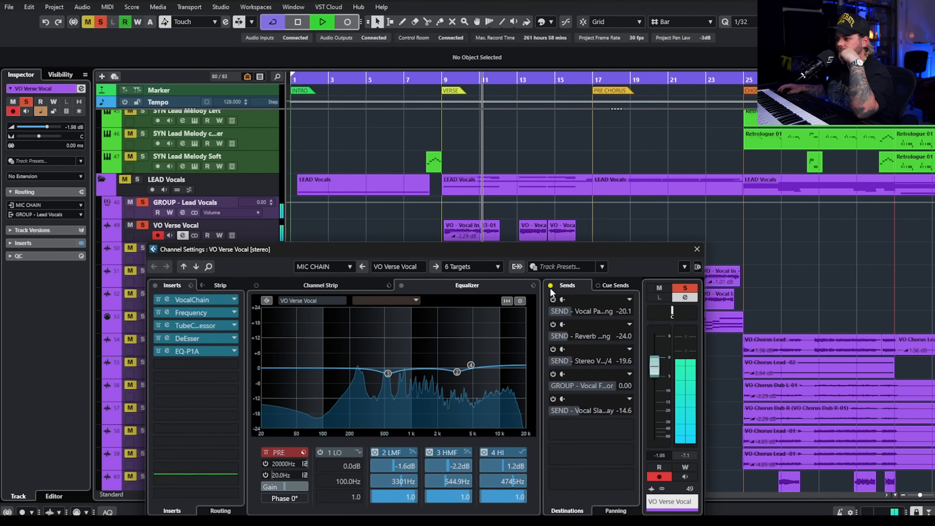
{"action": "key", "text": "space"}
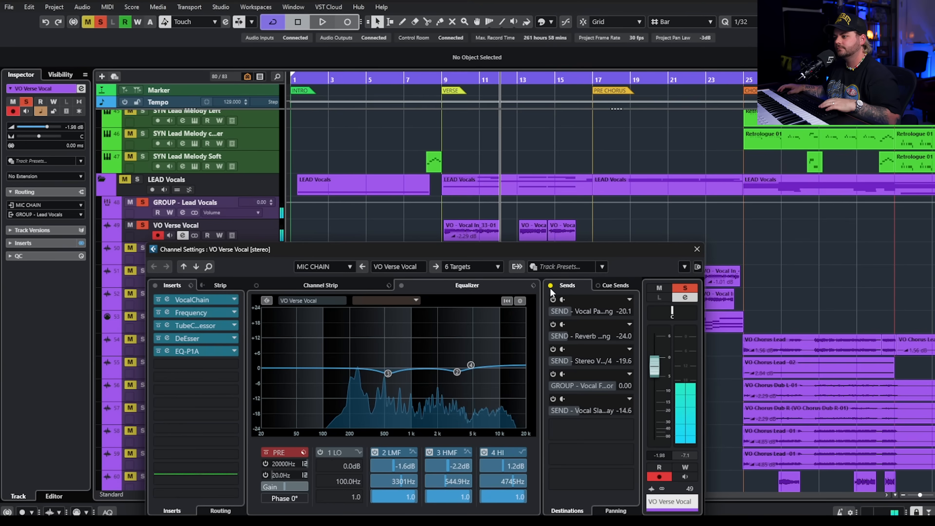
{"action": "left_click", "coordinate": [550, 285]}
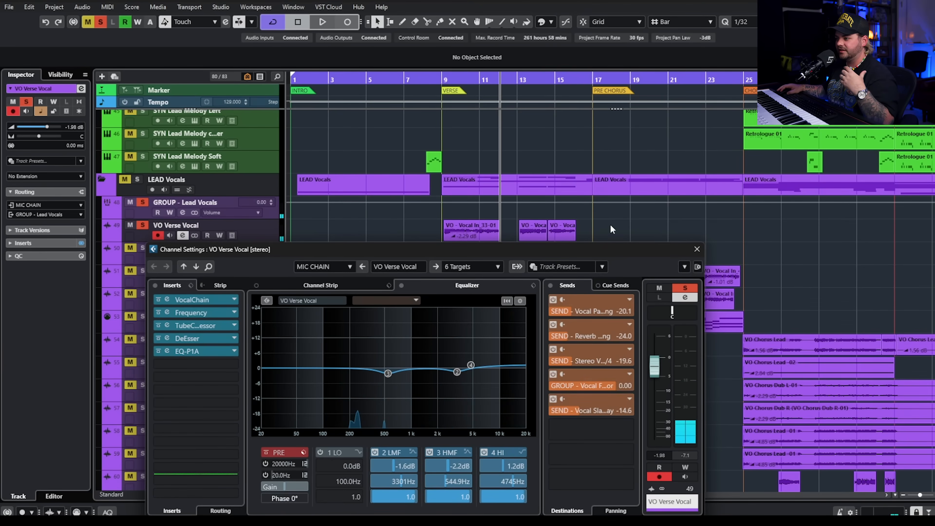
{"action": "scroll", "coordinate": [607, 225], "scroll_direction": "down", "scroll_amount": 3}
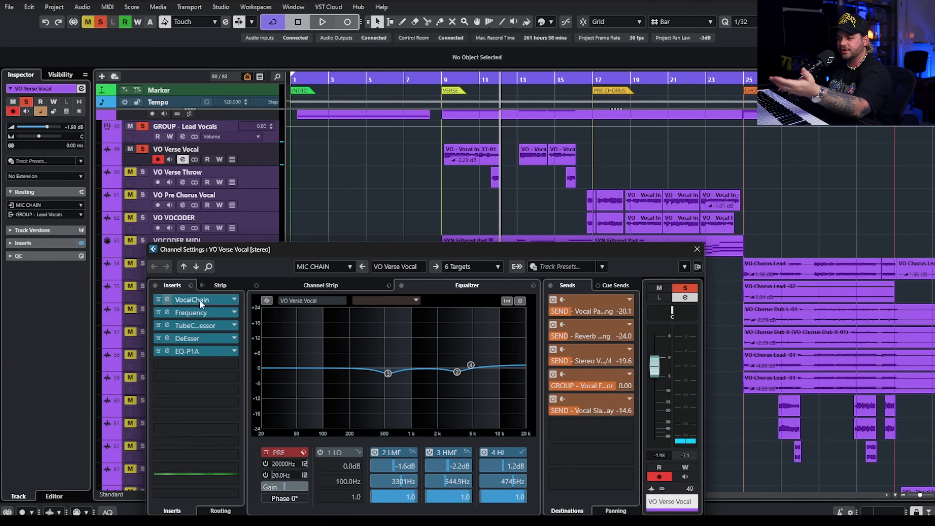
{"action": "left_click", "coordinate": [697, 250]}
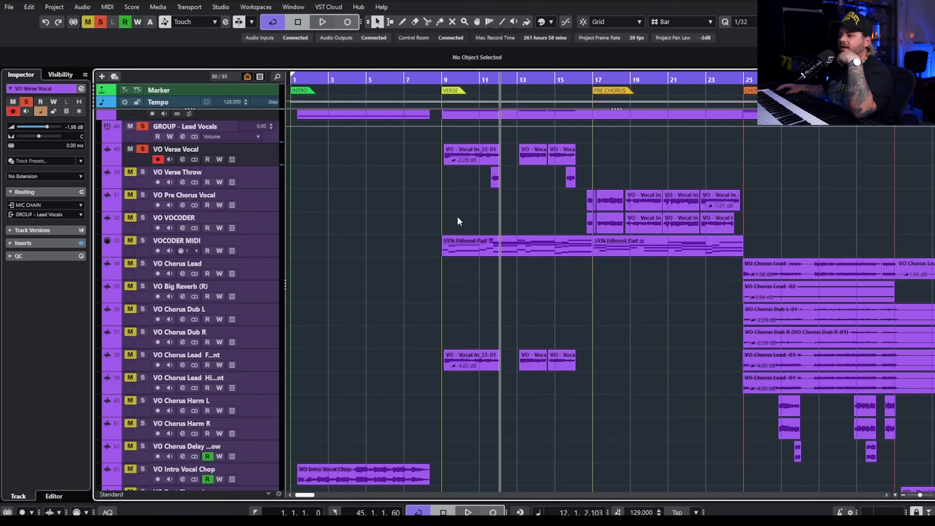
Open the Cloner insert on the SEND - Vocal Parallel Widening channel and raise its Spatial amount to 100%
{"action": "scroll", "coordinate": [478, 229], "scroll_direction": "down", "scroll_amount": 10}
{"action": "left_click", "coordinate": [183, 247]}
{"action": "left_click", "coordinate": [185, 300]}
{"action": "left_click_drag", "start_coordinate": [891, 140], "coordinate": [340, 160]}
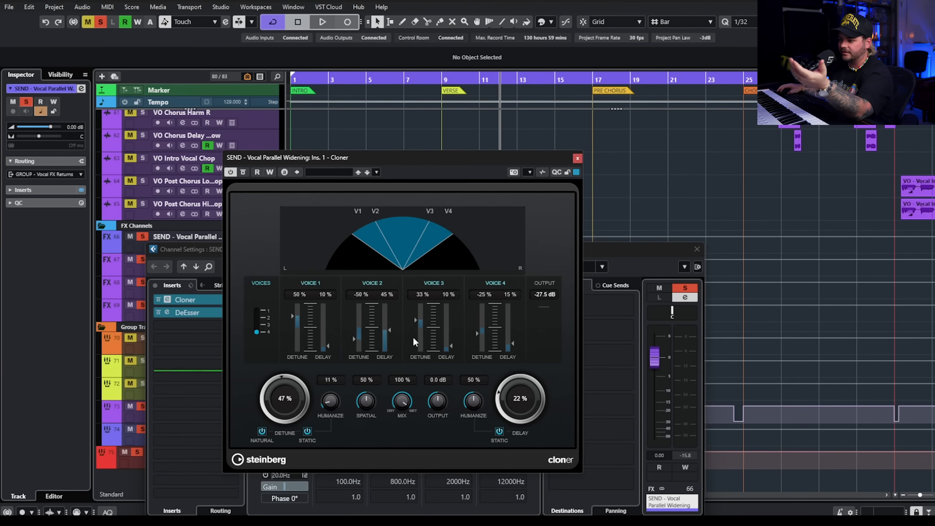
{"action": "left_click_drag", "start_coordinate": [368, 401], "coordinate": [377, 372]}
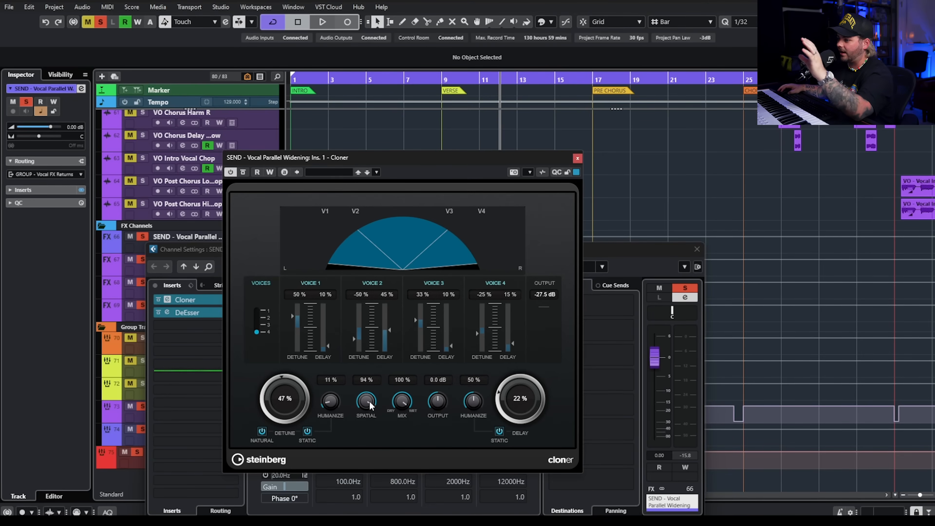
{"action": "left_click_drag", "start_coordinate": [370, 406], "coordinate": [375, 398]}
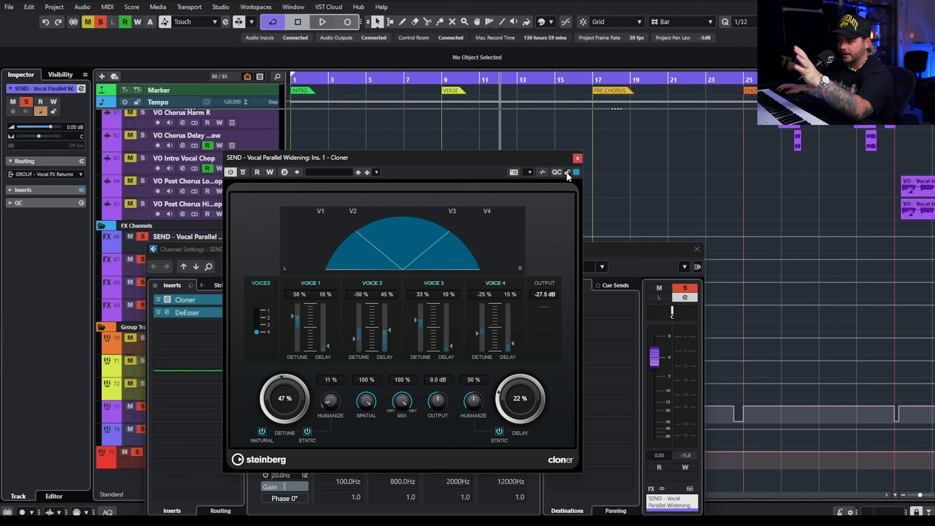
Close the Cloner and show the settings of the DeEsser insert on the SEND - Vocal Parallel Widening channel
{"action": "left_click", "coordinate": [578, 158]}
{"action": "left_click", "coordinate": [202, 312]}
{"action": "left_click_drag", "start_coordinate": [933, 97], "coordinate": [617, 173]}
{"action": "left_click_drag", "start_coordinate": [162, 253], "coordinate": [185, 259]}
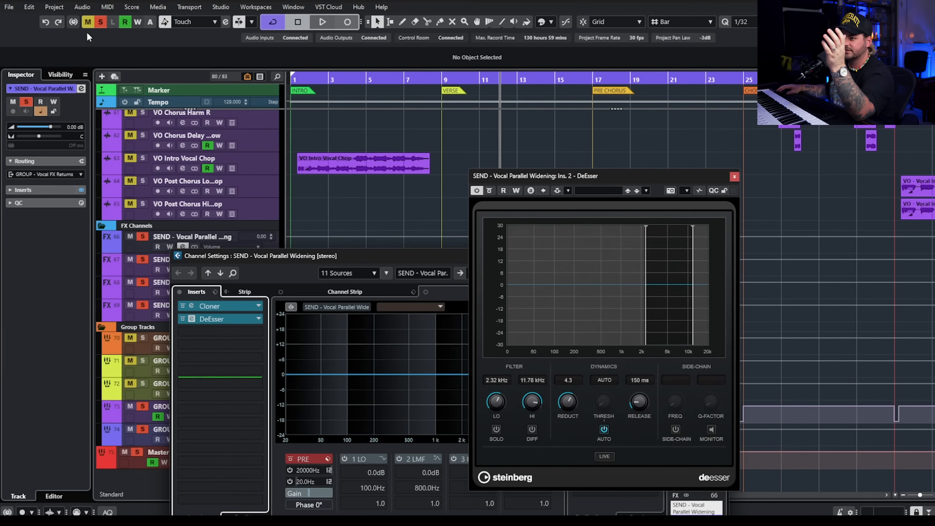
Clear the existing solos, solo the SEND - Vocal Parallel Widening channel, and play it briefly before stopping
{"action": "left_click", "coordinate": [99, 23]}
{"action": "left_click", "coordinate": [144, 235]}
{"action": "key", "text": "space"}
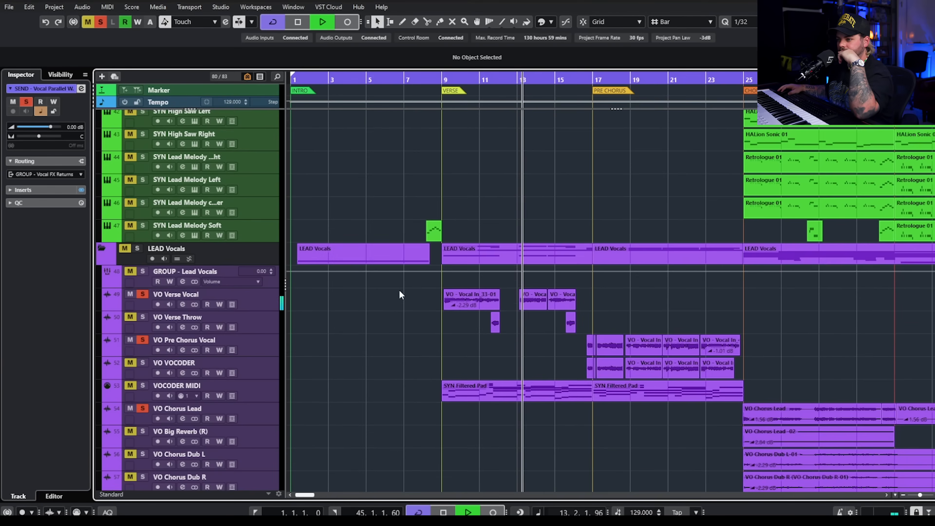
{"action": "scroll", "coordinate": [401, 295], "scroll_direction": "down", "scroll_amount": 6}
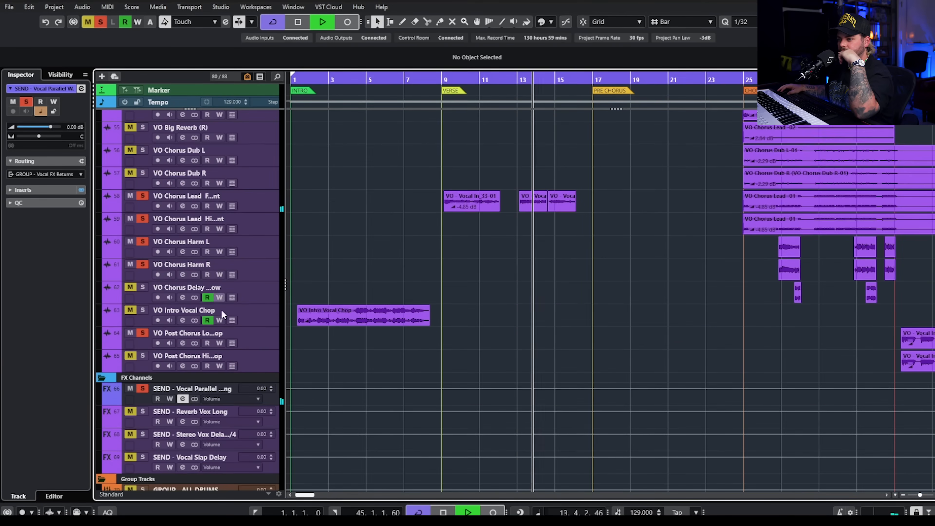
{"action": "scroll", "coordinate": [461, 243], "scroll_direction": "down", "scroll_amount": 3}
{"action": "key", "text": "space"}
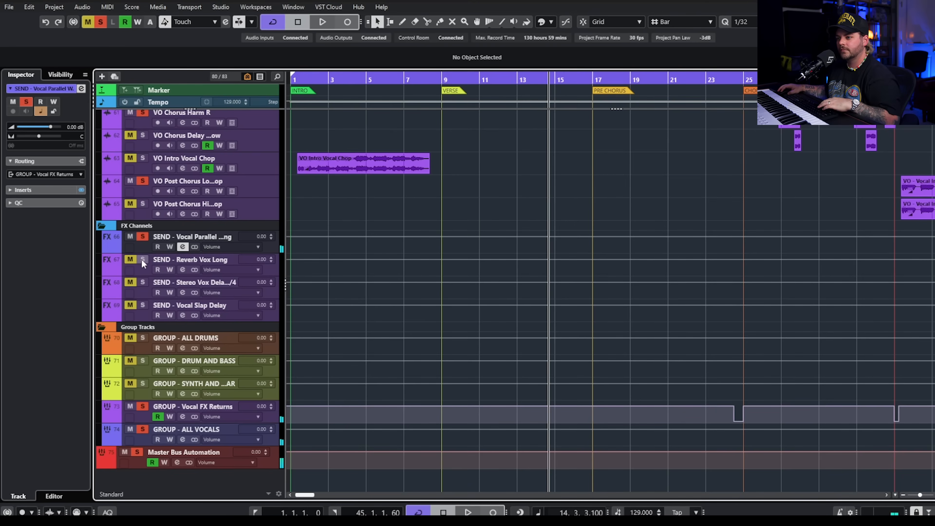
Show the REVerence insert's settings on the SEND - Reverb Vox Long channel, and close the plug-in and channel settings
{"action": "left_click", "coordinate": [183, 270]}
{"action": "left_click", "coordinate": [216, 306]}
{"action": "left_click_drag", "start_coordinate": [887, 118], "coordinate": [379, 186]}
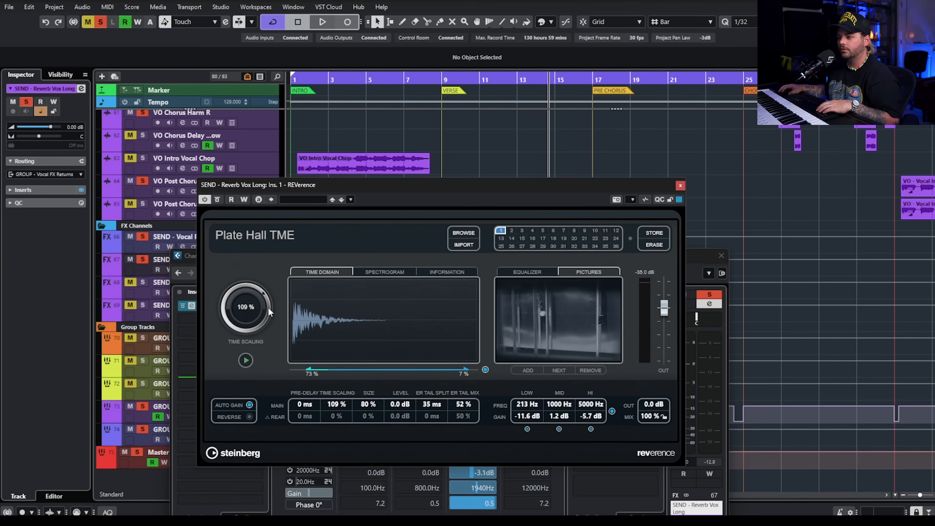
{"action": "left_click", "coordinate": [722, 256]}
{"action": "left_click", "coordinate": [681, 185]}
Solo the SEND - Stereo Vox Delay 1/4 channel and show its PingPongDelay insert's settings, closing the plug-in
{"action": "left_click", "coordinate": [143, 283]}
{"action": "left_click", "coordinate": [183, 292]}
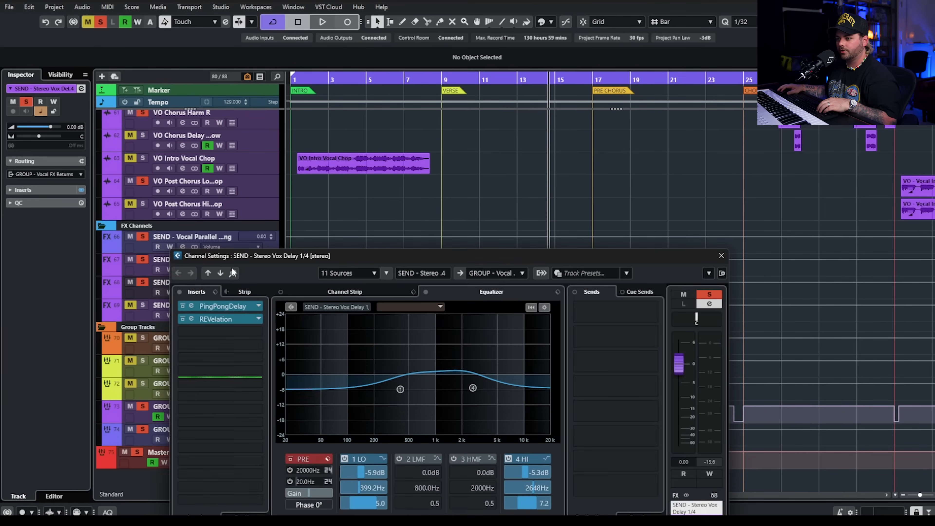
{"action": "left_click", "coordinate": [232, 305]}
{"action": "left_click_drag", "start_coordinate": [932, 157], "coordinate": [273, 221]}
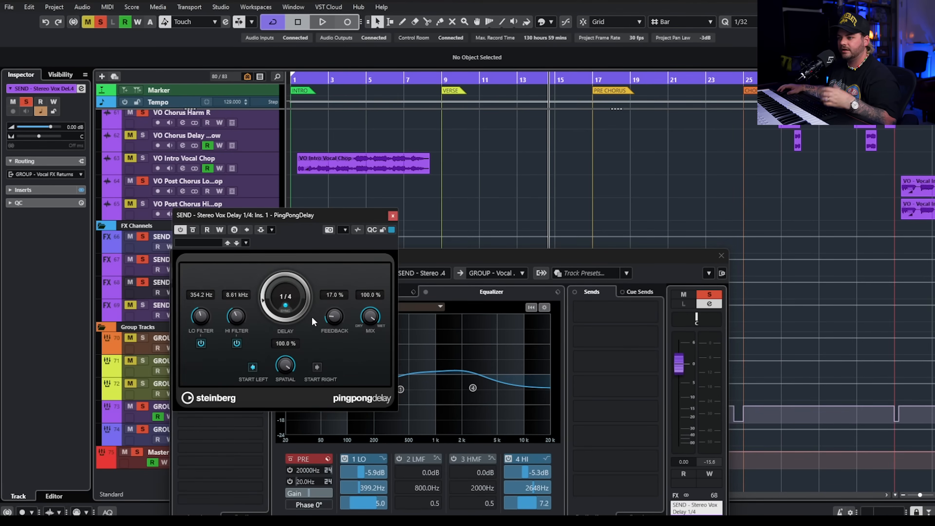
{"action": "left_click", "coordinate": [393, 216]}
Show the REVelation insert's settings on the Stereo Vox Delay send, and close the plug-in and channel settings
{"action": "left_click", "coordinate": [192, 319]}
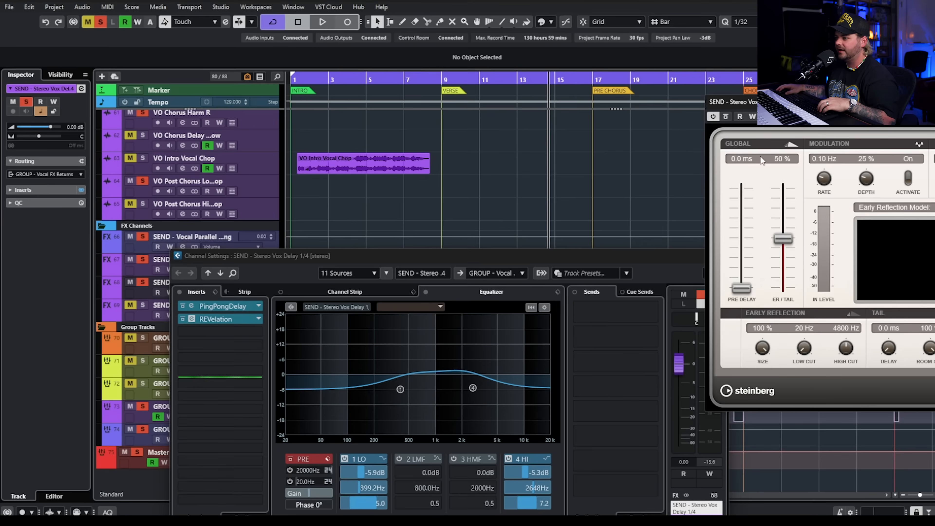
{"action": "left_click_drag", "start_coordinate": [801, 104], "coordinate": [264, 172]}
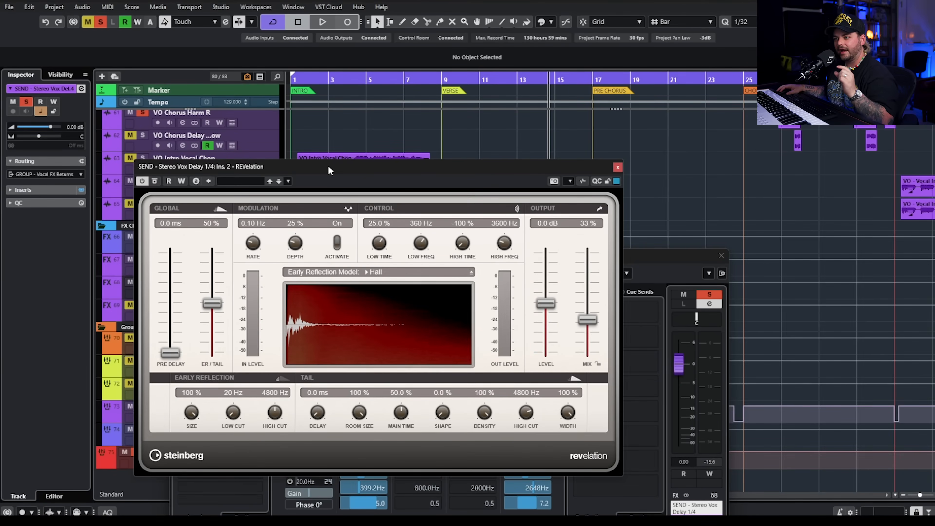
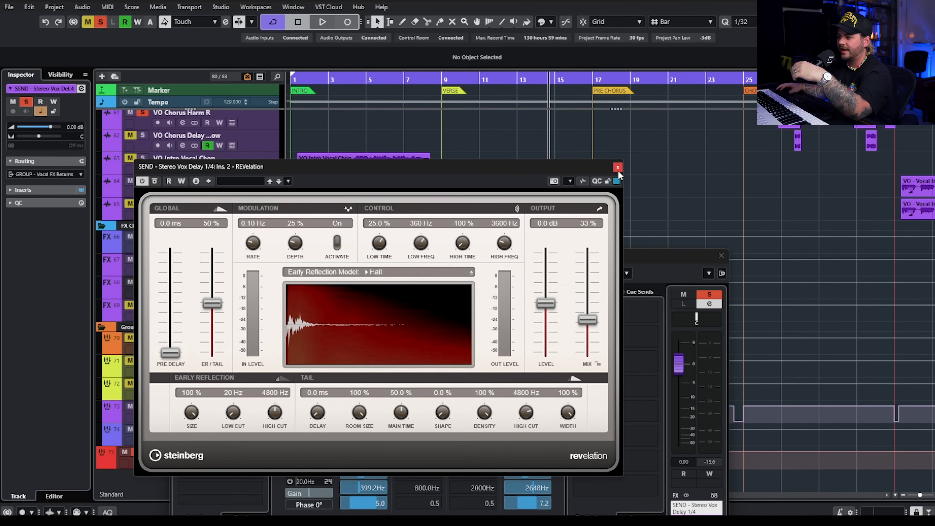
{"action": "left_click", "coordinate": [618, 167]}
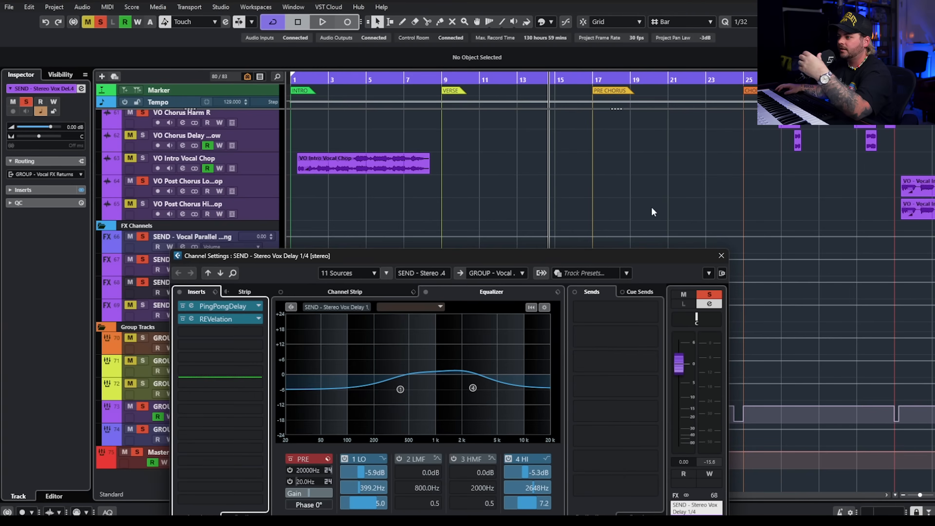
{"action": "left_click", "coordinate": [721, 256]}
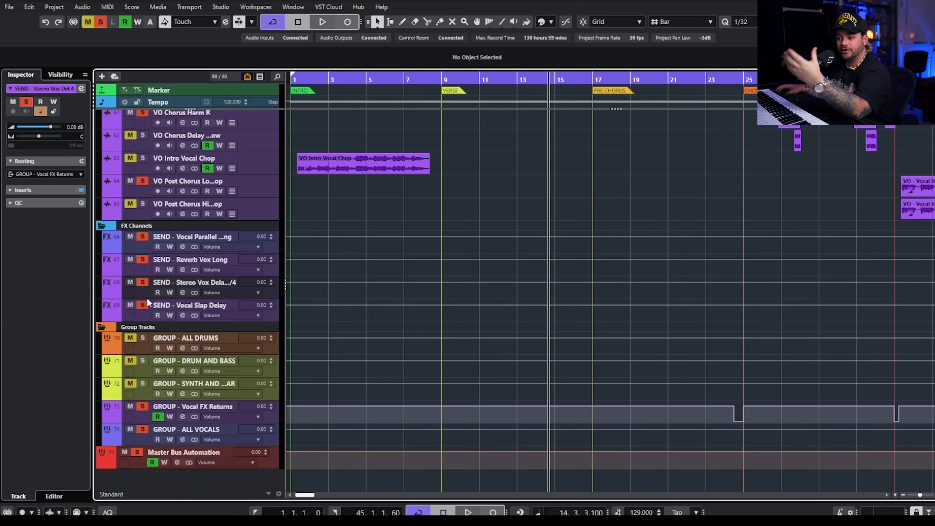
Show the StereoDelay insert's settings on the SEND - Vocal Slap Delay channel, and close the plug-in and channel settings
{"action": "left_click", "coordinate": [183, 317]}
{"action": "left_click", "coordinate": [230, 300]}
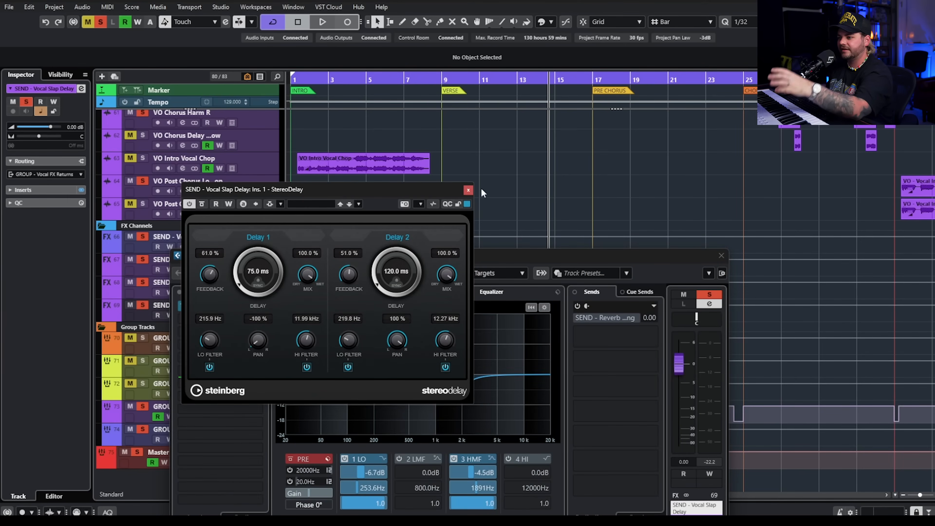
{"action": "left_click", "coordinate": [467, 191]}
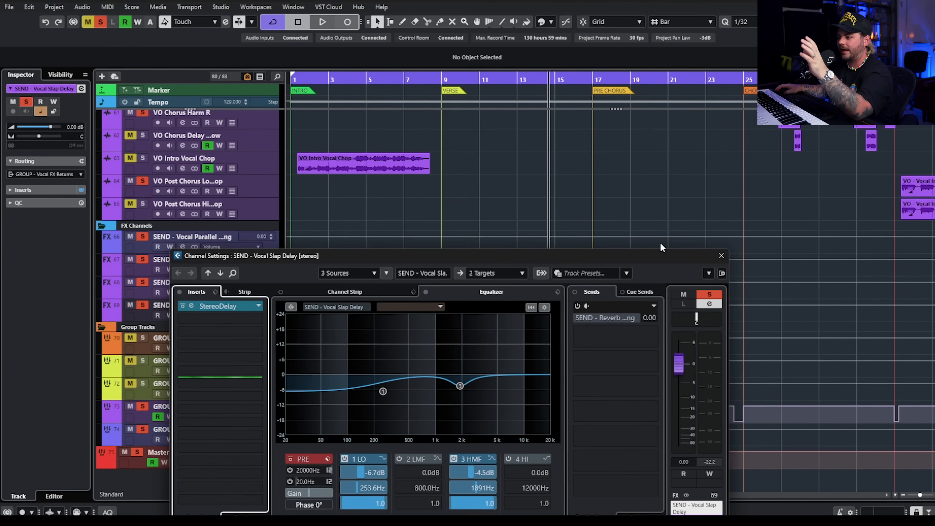
{"action": "left_click", "coordinate": [720, 256]}
Move the playhead to the start of the verse and solo the LEAD Vocals folder, leaving the VO Chorus Lead Formant track unsoloed
{"action": "scroll", "coordinate": [582, 190], "scroll_direction": "up", "scroll_amount": 10}
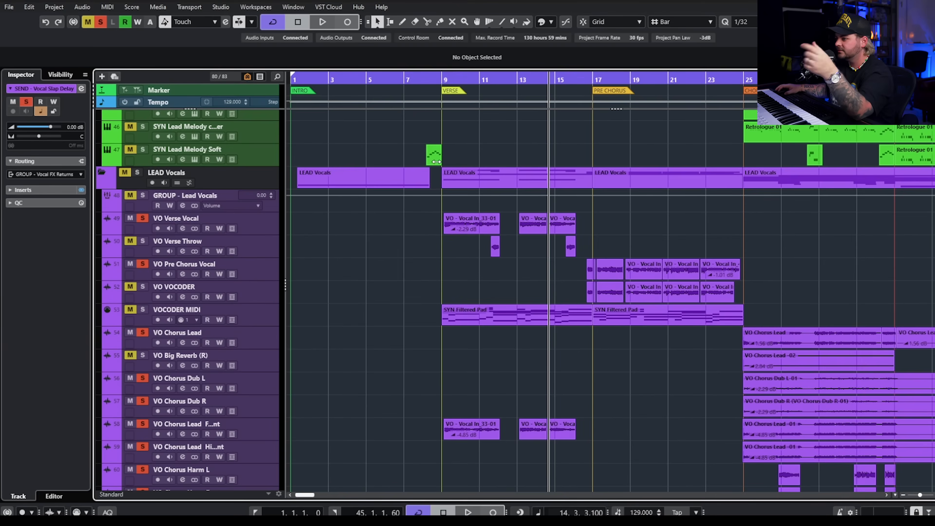
{"action": "left_click", "coordinate": [440, 84]}
{"action": "left_click", "coordinate": [138, 172]}
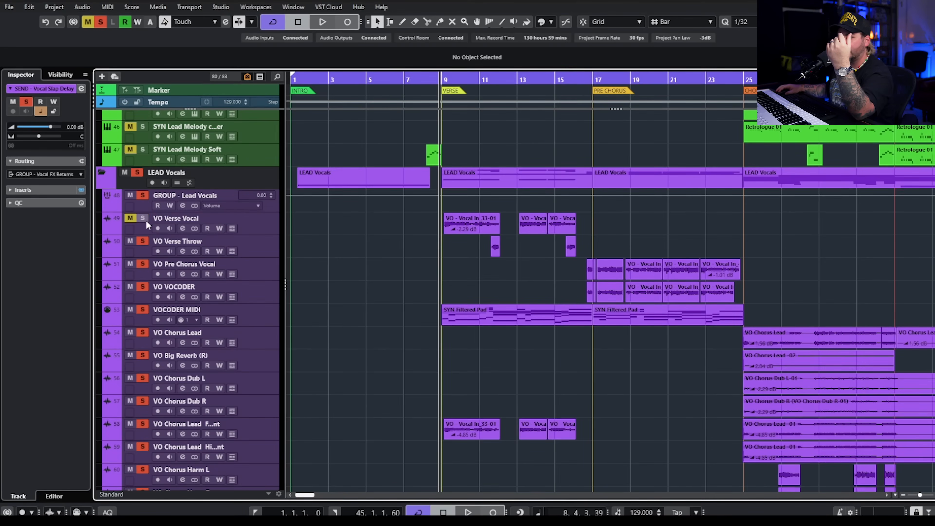
{"action": "left_click", "coordinate": [142, 426]}
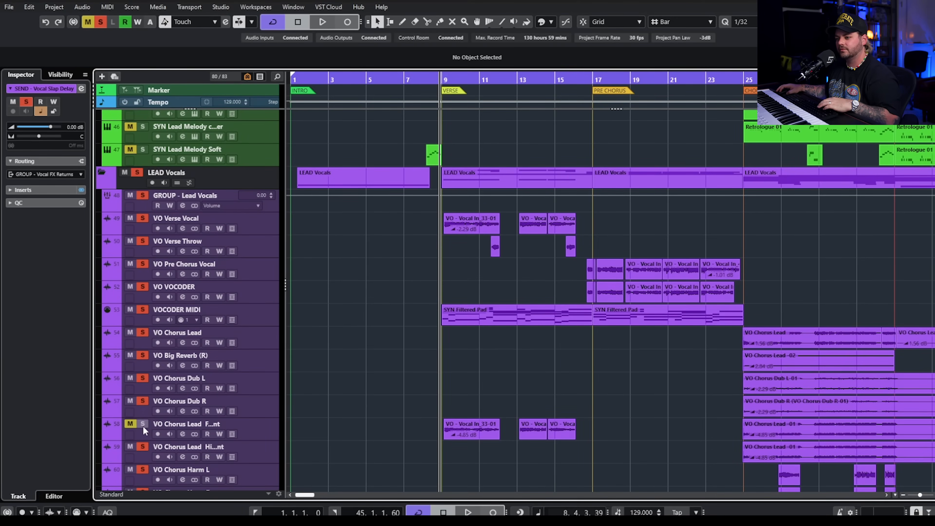
Play the soloed lead vocals with the VO Verse Vocal channel settings open, then close them and stop playback
{"action": "left_click", "coordinate": [183, 227]}
{"action": "key", "text": "space"}
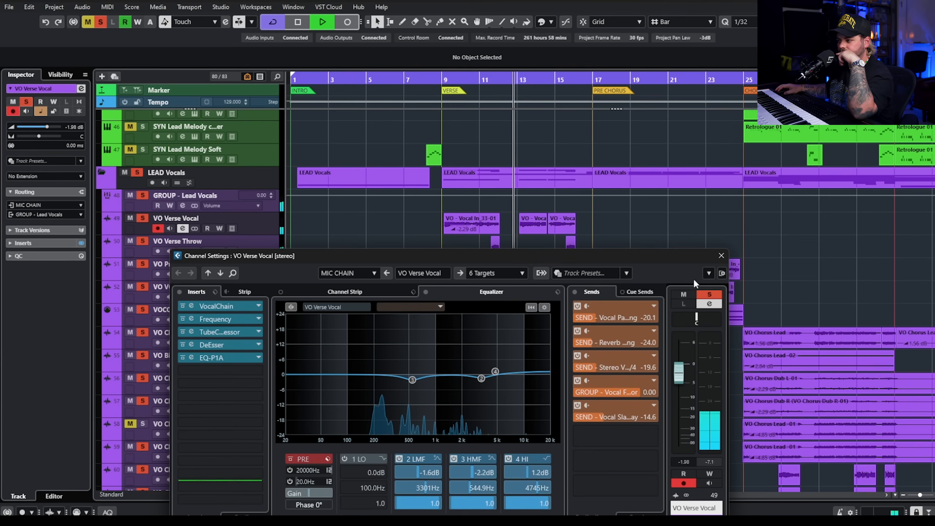
{"action": "left_click", "coordinate": [722, 255]}
{"action": "key", "text": "space"}
Open the GROUP - Vocal FX Returns channel settings and show its StudioEQ insert's settings, closing the plug-in
{"action": "scroll", "coordinate": [548, 274], "scroll_direction": "down", "scroll_amount": 5}
{"action": "scroll", "coordinate": [543, 296], "scroll_direction": "down", "scroll_amount": 3}
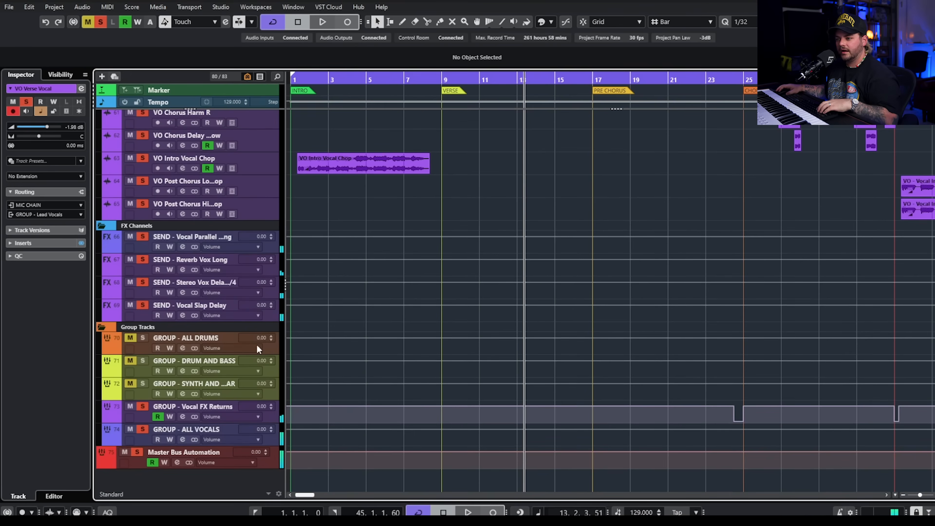
{"action": "left_click", "coordinate": [183, 417]}
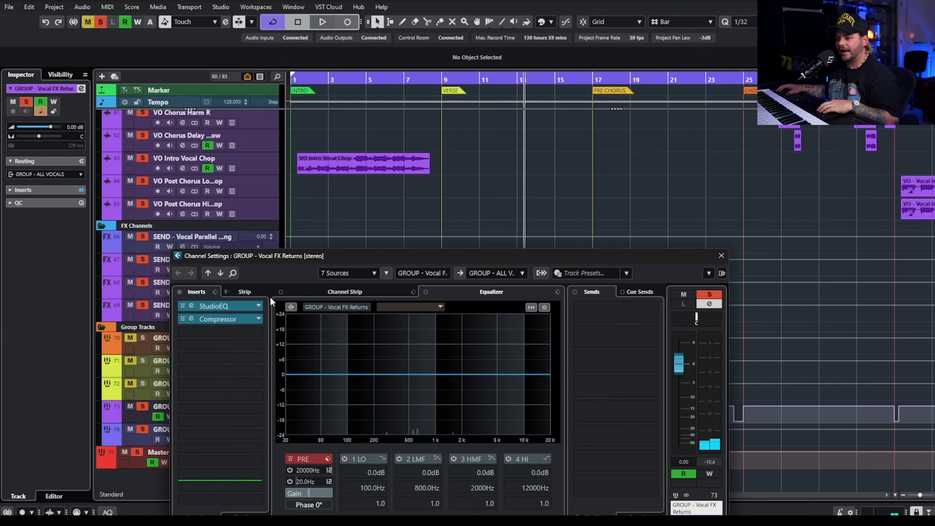
{"action": "left_click", "coordinate": [225, 308]}
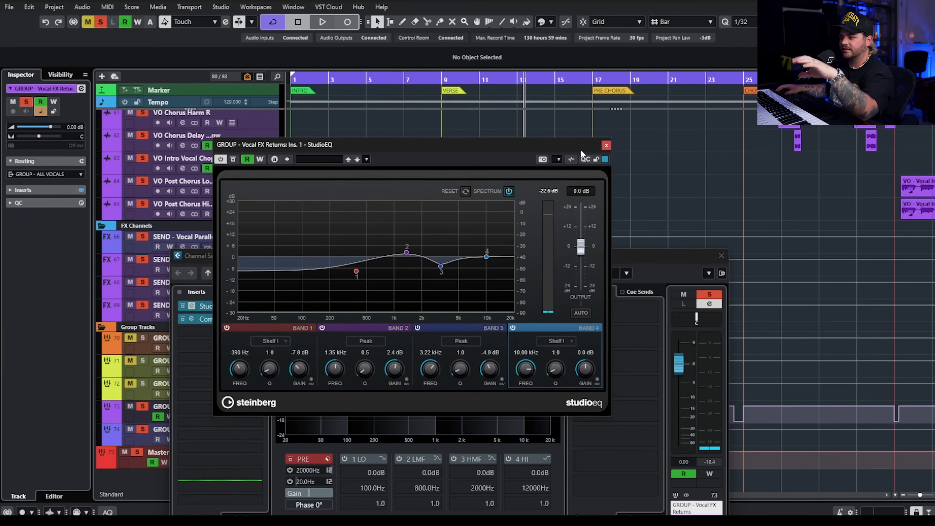
{"action": "left_click", "coordinate": [606, 149]}
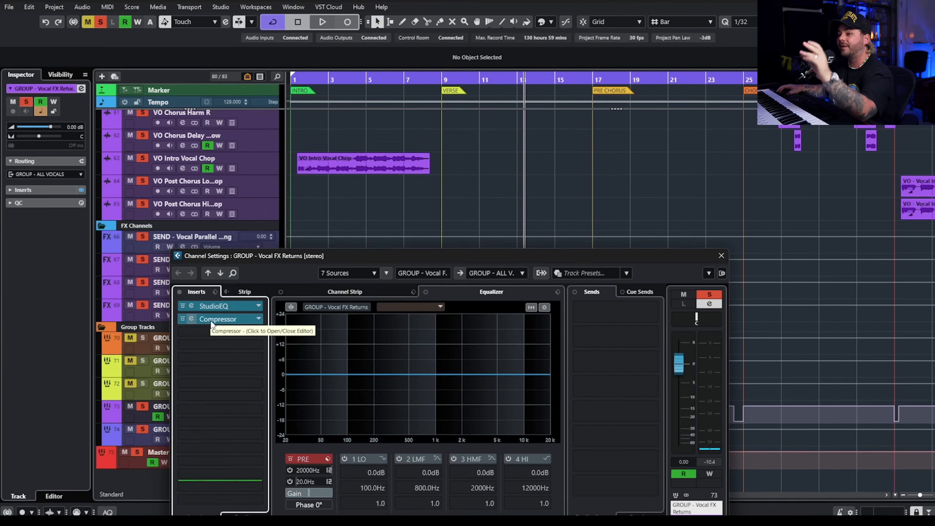
Show the Vocal FX Returns group's Compressor settings and side-chain sources, and close the plug-in and channel settings
{"action": "left_click", "coordinate": [234, 323]}
{"action": "left_click_drag", "start_coordinate": [859, 128], "coordinate": [362, 158]}
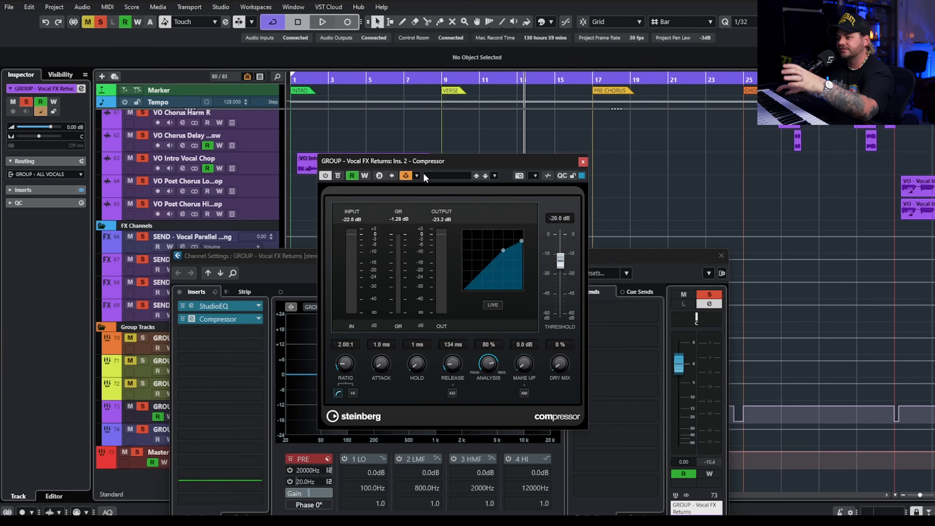
{"action": "left_click", "coordinate": [417, 176]}
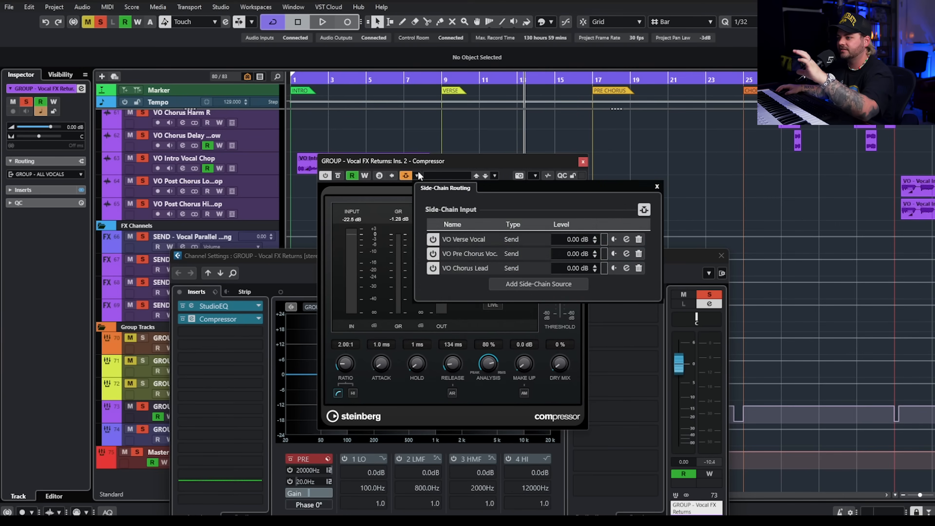
{"action": "left_click", "coordinate": [657, 187]}
{"action": "left_click", "coordinate": [583, 162]}
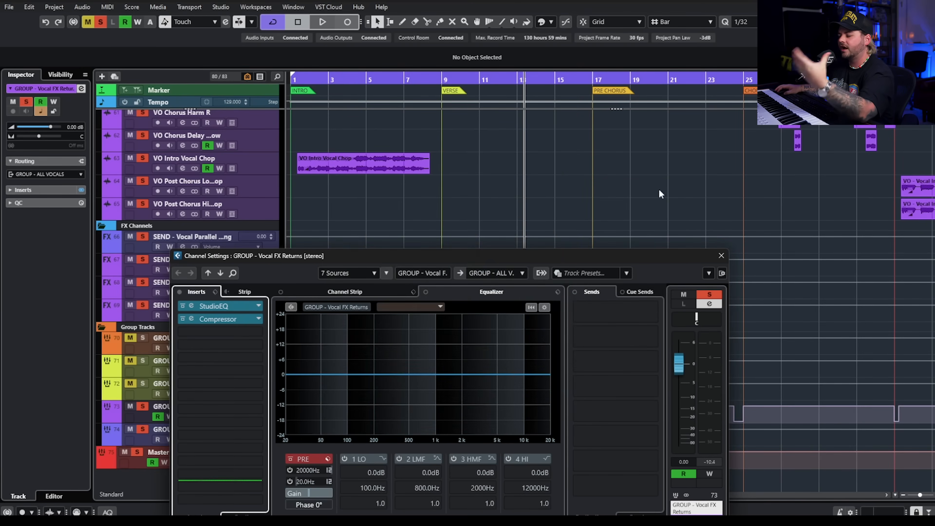
{"action": "left_click", "coordinate": [721, 256]}
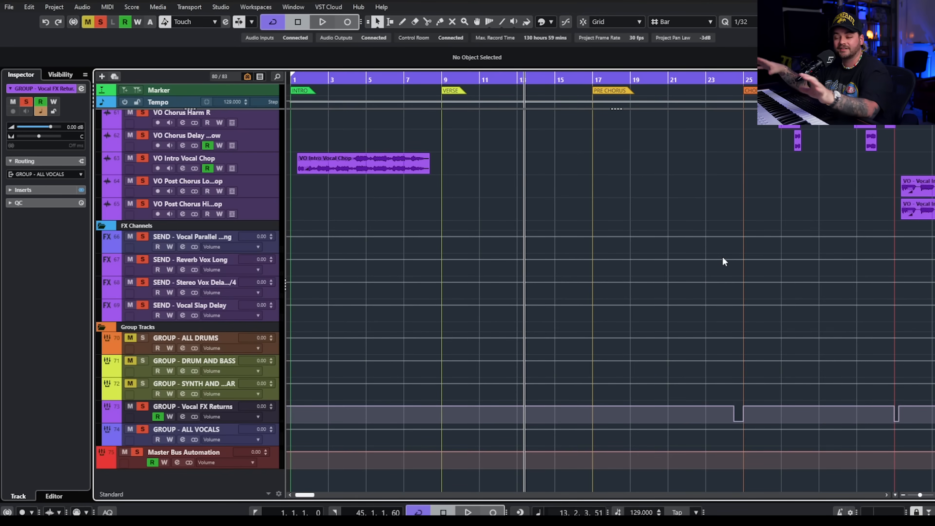
Return the playhead to just before the verse and deactivate all mute and solo states in the project
{"action": "scroll", "coordinate": [458, 229], "scroll_direction": "up", "scroll_amount": 10}
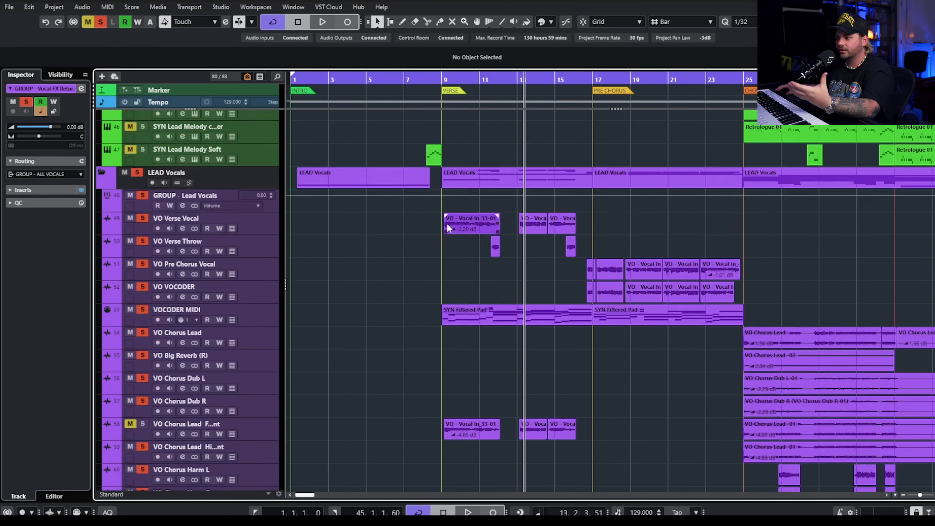
{"action": "left_click", "coordinate": [438, 81]}
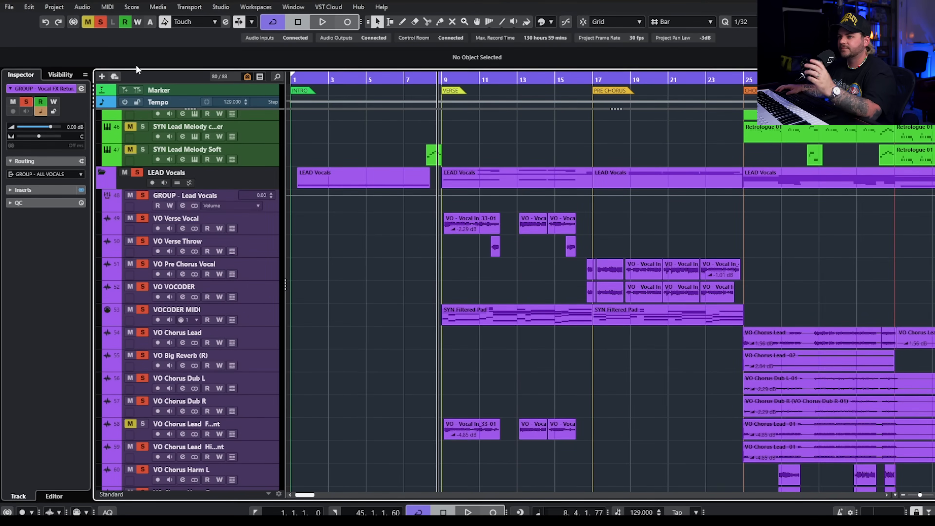
{"action": "left_click", "coordinate": [92, 24]}
{"action": "left_click", "coordinate": [100, 22]}
{"action": "scroll", "coordinate": [350, 263], "scroll_direction": "down", "scroll_amount": 2}
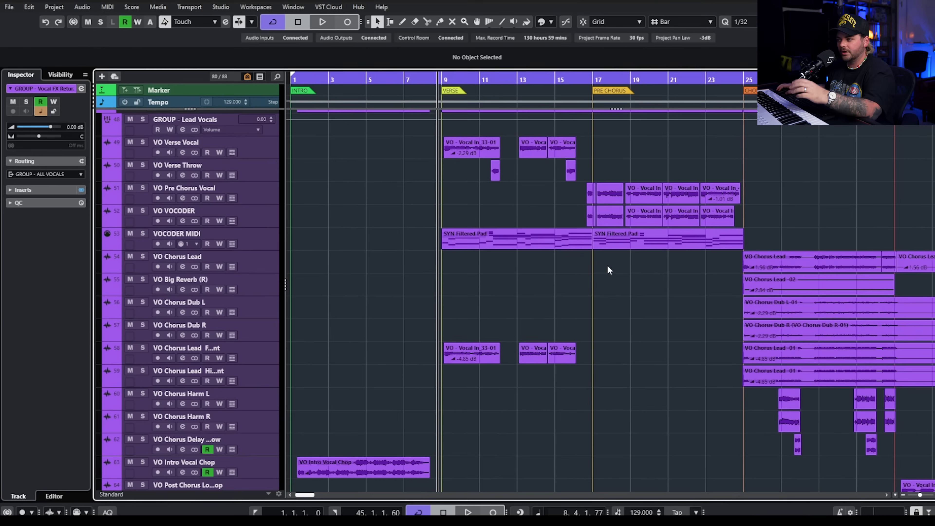
{"action": "left_click", "coordinate": [784, 268]}
{"action": "scroll", "coordinate": [663, 284], "scroll_direction": "up", "scroll_amount": 2}
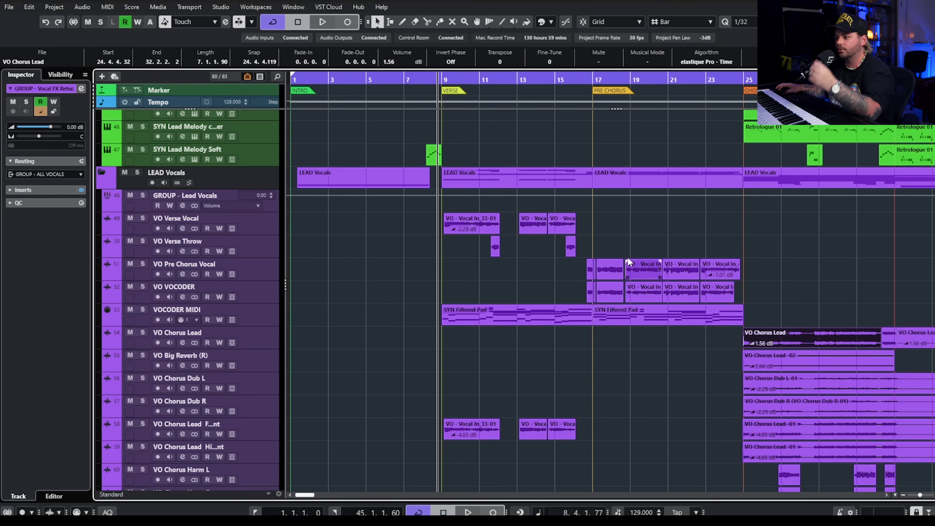
Solo the VO Chorus Lead Formant track and show its channel settings, closing them again
{"action": "left_click", "coordinate": [142, 424]}
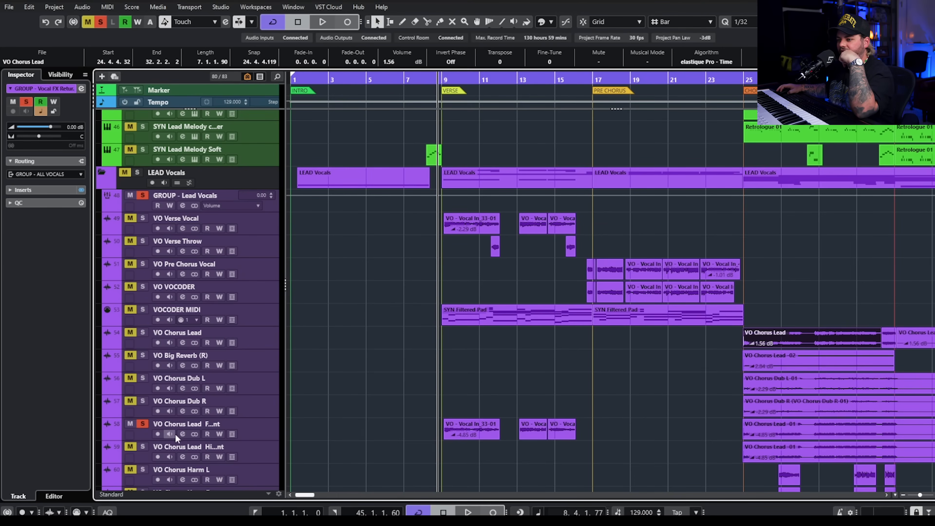
{"action": "left_click", "coordinate": [182, 434]}
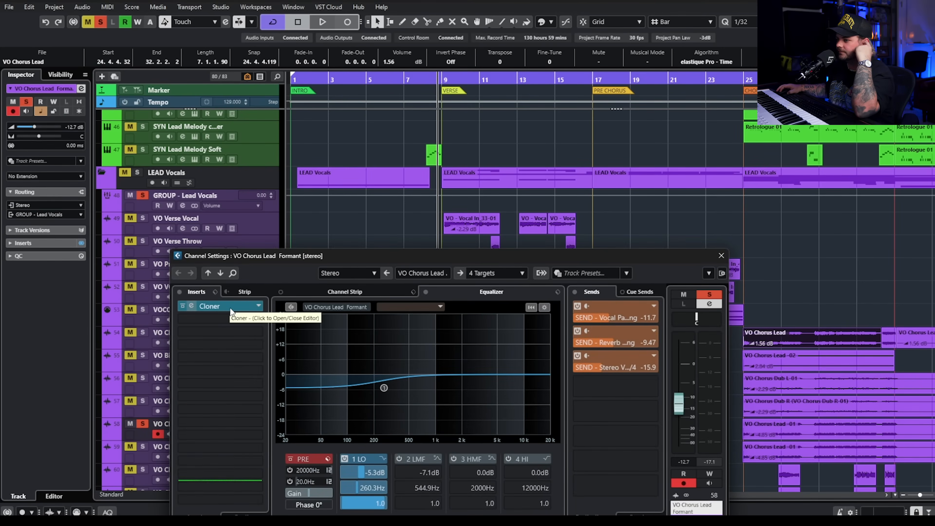
{"action": "left_click", "coordinate": [721, 256]}
Select the three verse events on the VO Chorus Lead Formant track and play the soloed track briefly before stopping
{"action": "left_click_drag", "start_coordinate": [441, 416], "coordinate": [620, 424]}
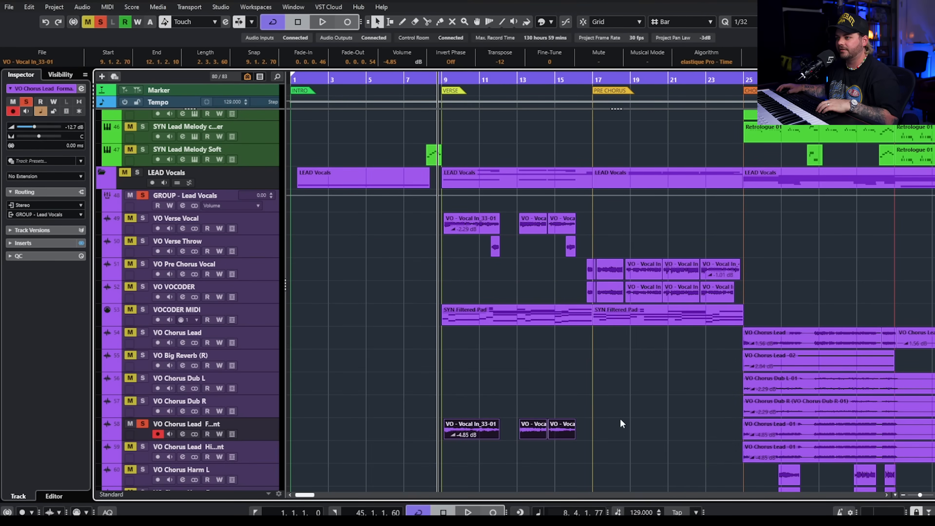
{"action": "key", "text": "space"}
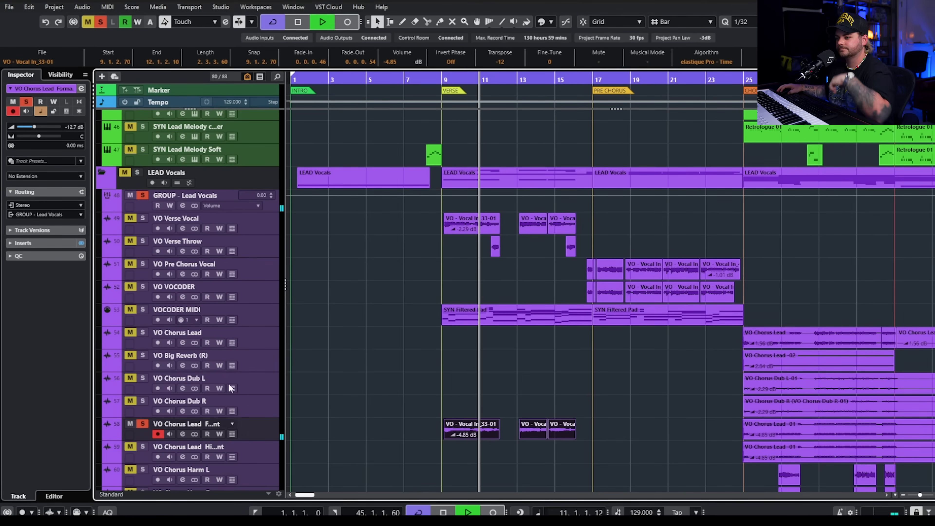
{"action": "key", "text": "space"}
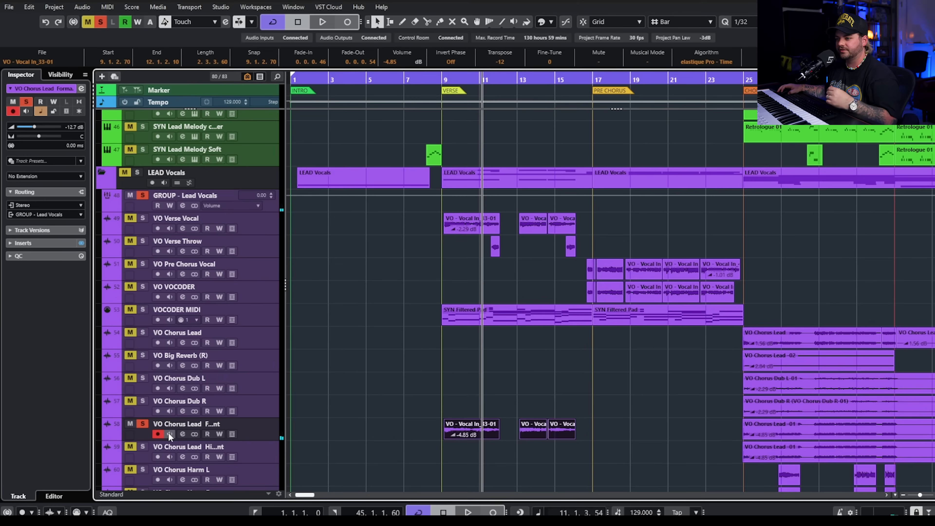
Show the Cloner insert's settings on the VO Chorus Lead Formant channel, and close the channel settings and the plug-in
{"action": "left_click", "coordinate": [182, 434]}
{"action": "left_click", "coordinate": [235, 306]}
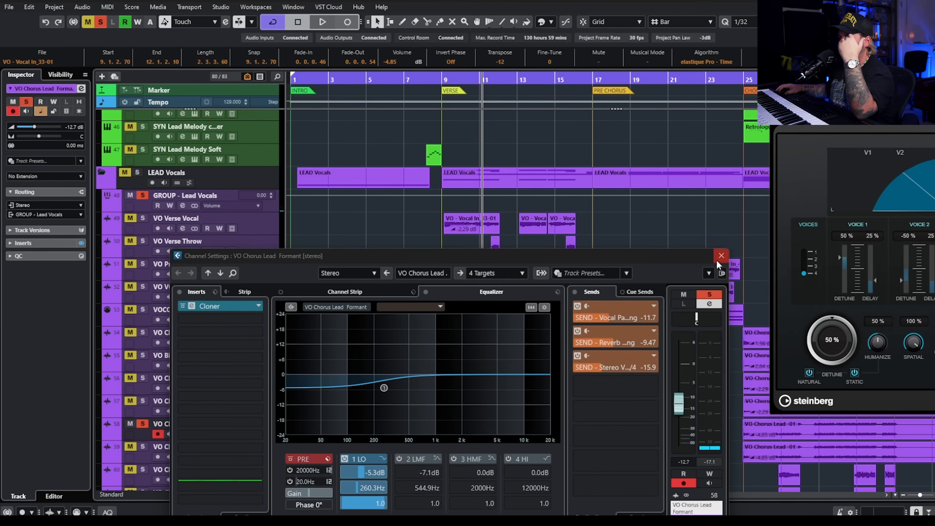
{"action": "left_click", "coordinate": [721, 255]}
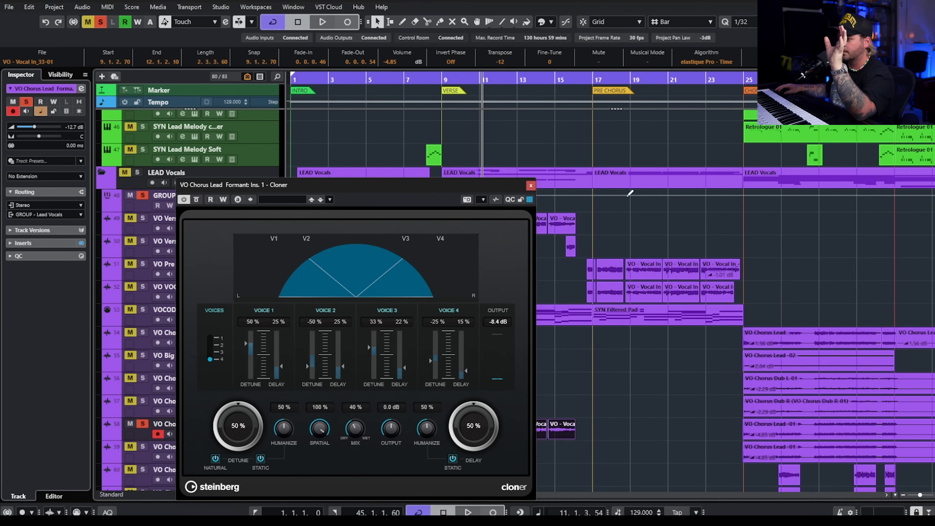
{"action": "left_click", "coordinate": [531, 186]}
Solo the VO Verse Vocal alongside the formant track, play them together briefly, stop, and deactivate all mute and solo states
{"action": "left_click", "coordinate": [142, 218]}
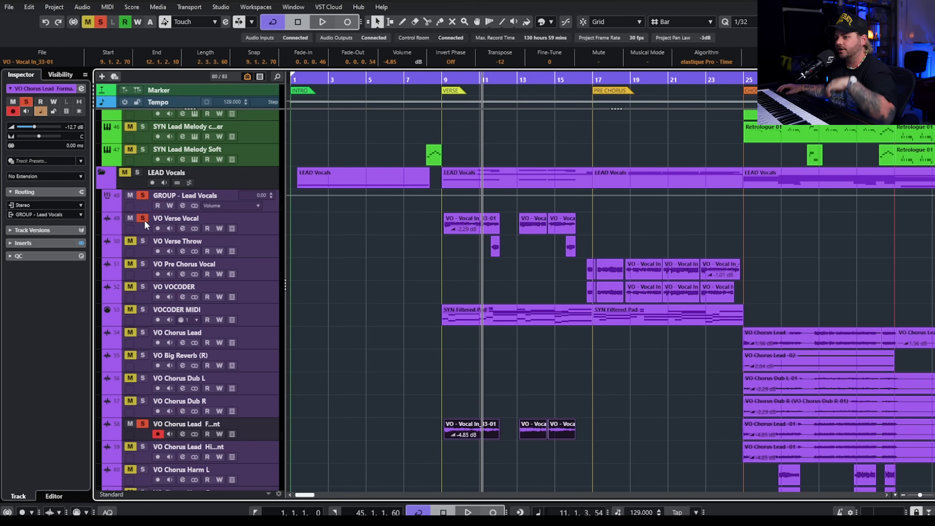
{"action": "key", "text": "space"}
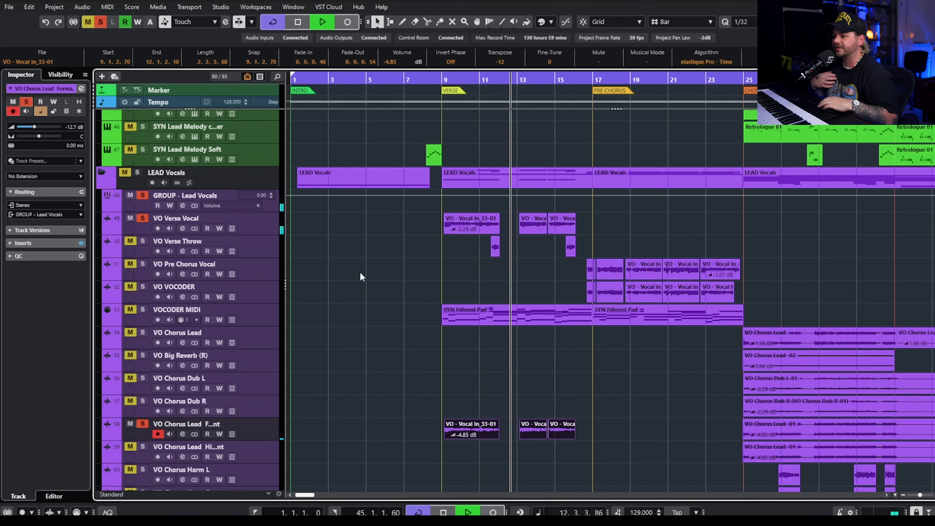
{"action": "key", "text": "space"}
{"action": "left_click", "coordinate": [101, 22]}
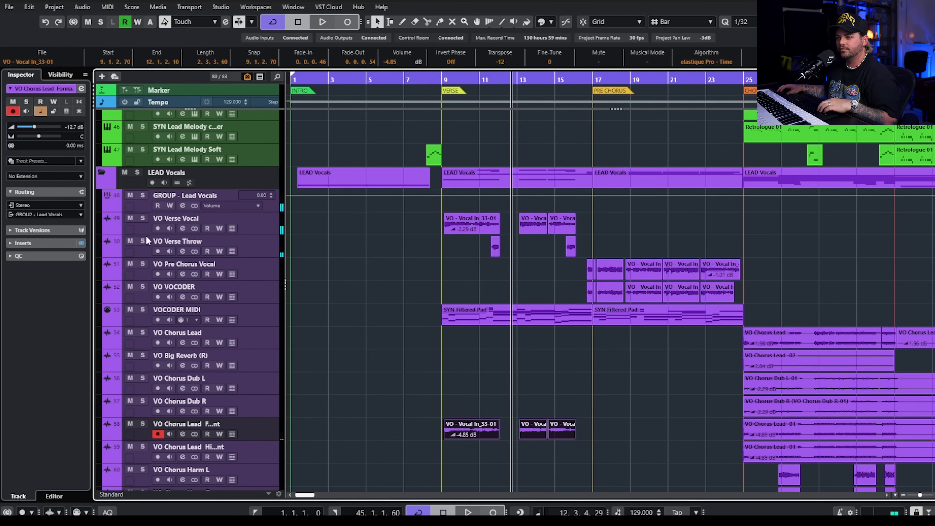
Solo the VO Verse Throw track, open its StudioDelay insert and play the first throw from bar 10
{"action": "left_click", "coordinate": [143, 241]}
{"action": "left_click", "coordinate": [263, 242]}
{"action": "left_click", "coordinate": [183, 251]}
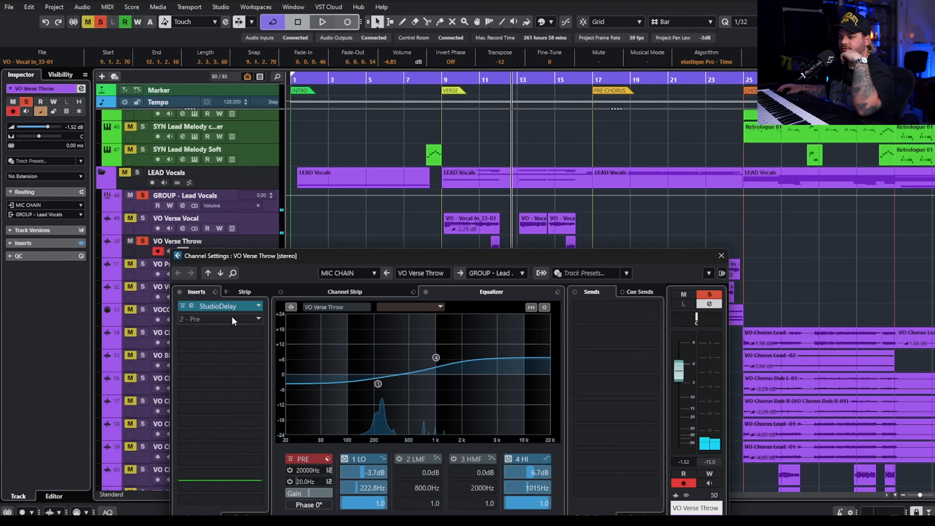
{"action": "left_click", "coordinate": [234, 304]}
{"action": "left_click", "coordinate": [476, 81]}
{"action": "left_click_drag", "start_coordinate": [847, 121], "coordinate": [405, 122]}
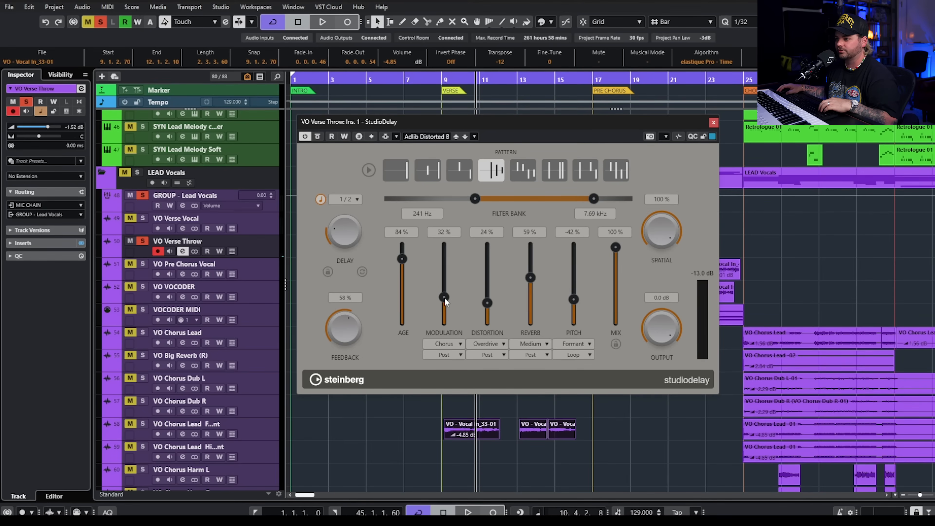
{"action": "key", "text": "space"}
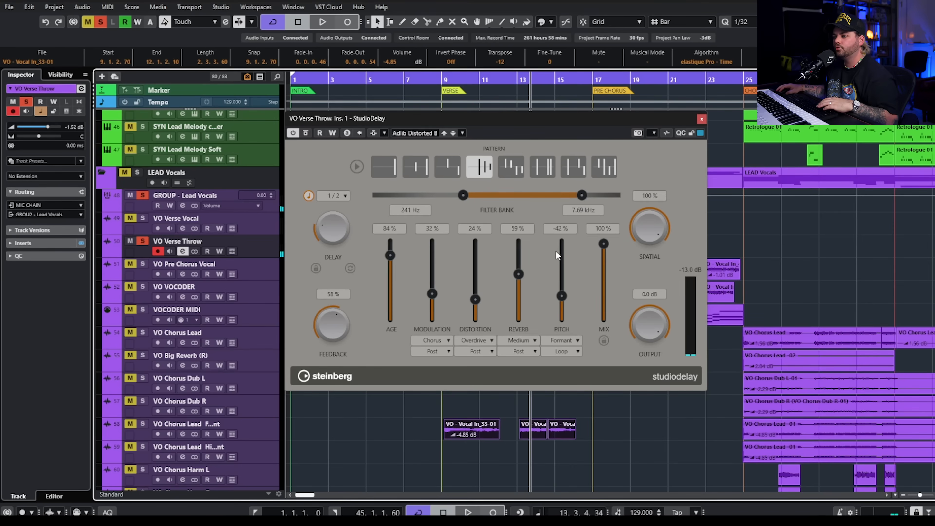
Show the StudioDelay's pitch mode options, keeping Formant selected, and close the plug-in
{"action": "left_click", "coordinate": [563, 341]}
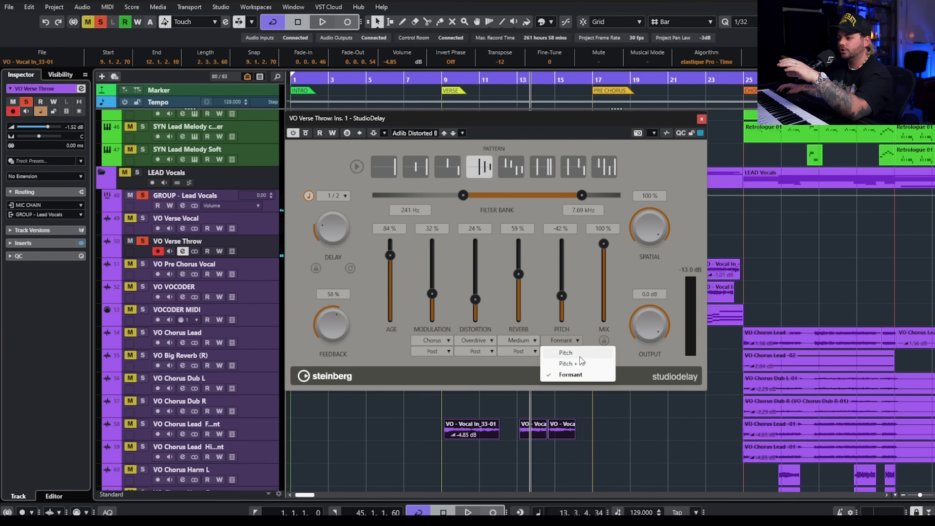
{"action": "left_click", "coordinate": [567, 339]}
{"action": "left_click", "coordinate": [574, 370]}
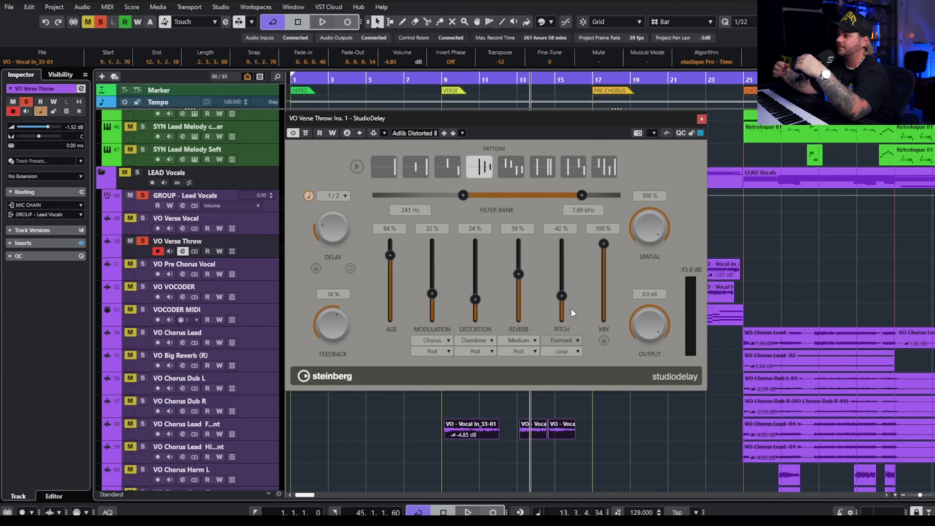
{"action": "left_click", "coordinate": [702, 120]}
Unsolo the VO Verse Throw track, deselect all events and play the verse with the full mix from around bar 10
{"action": "left_click", "coordinate": [142, 242]}
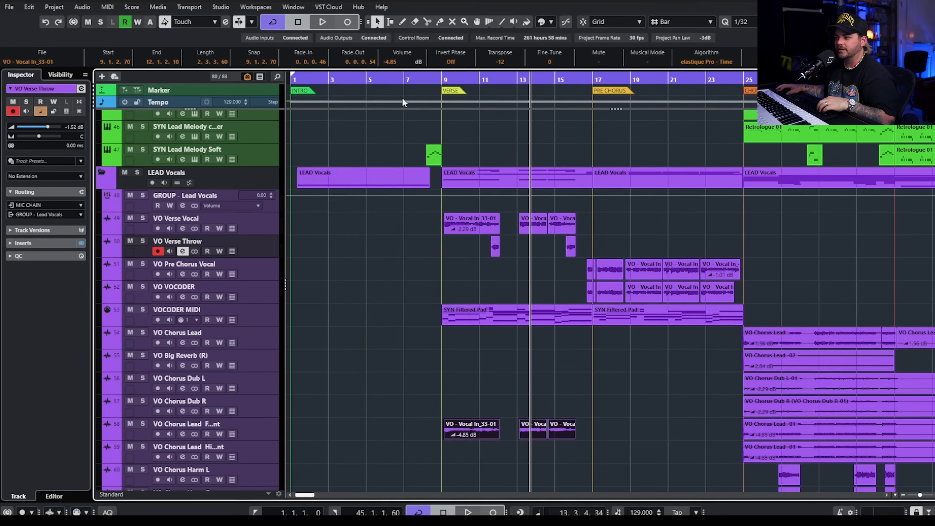
{"action": "left_click", "coordinate": [471, 84]}
{"action": "key", "text": "space"}
{"action": "left_click", "coordinate": [554, 279]}
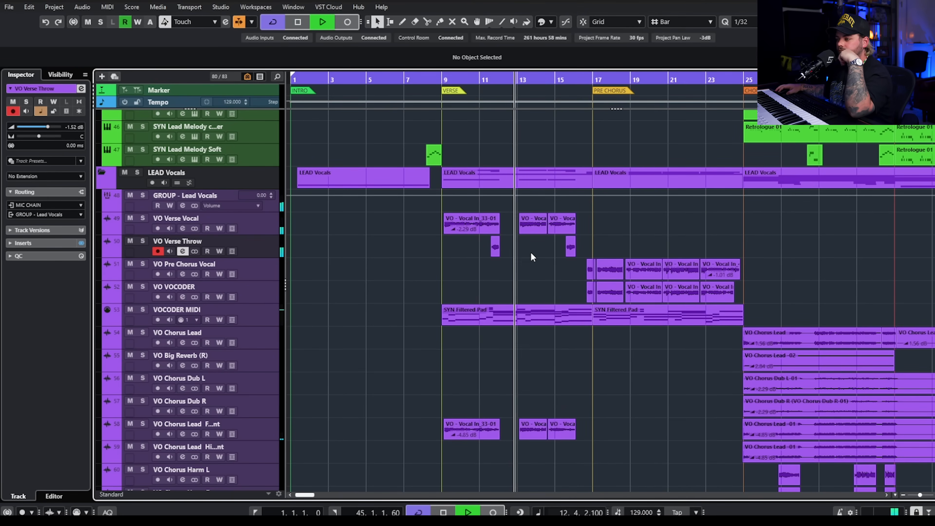
Solo the VO Verse Throw track during playback, stop, and clear the solo states again
{"action": "left_click", "coordinate": [142, 241]}
{"action": "key", "text": "space"}
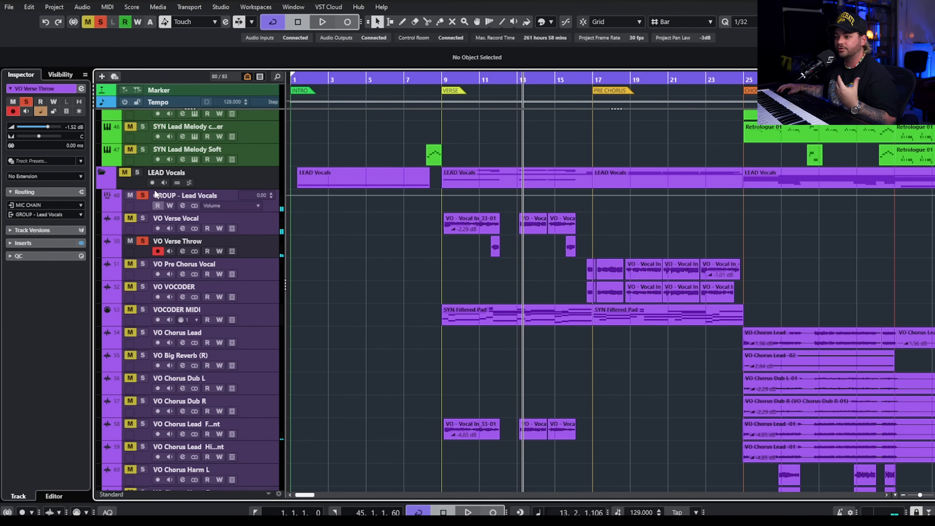
{"action": "left_click", "coordinate": [141, 196]}
Place the playhead at the end of bar 16, just before the PRE CHORUS marker
{"action": "scroll", "coordinate": [438, 263], "scroll_direction": "right", "scroll_amount": 5}
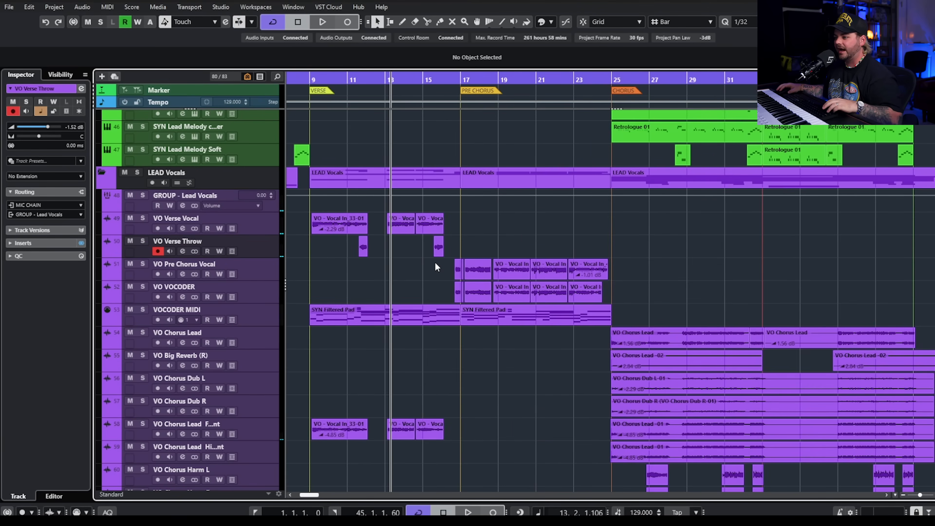
{"action": "scroll", "coordinate": [435, 264], "scroll_direction": "up", "scroll_amount": 3}
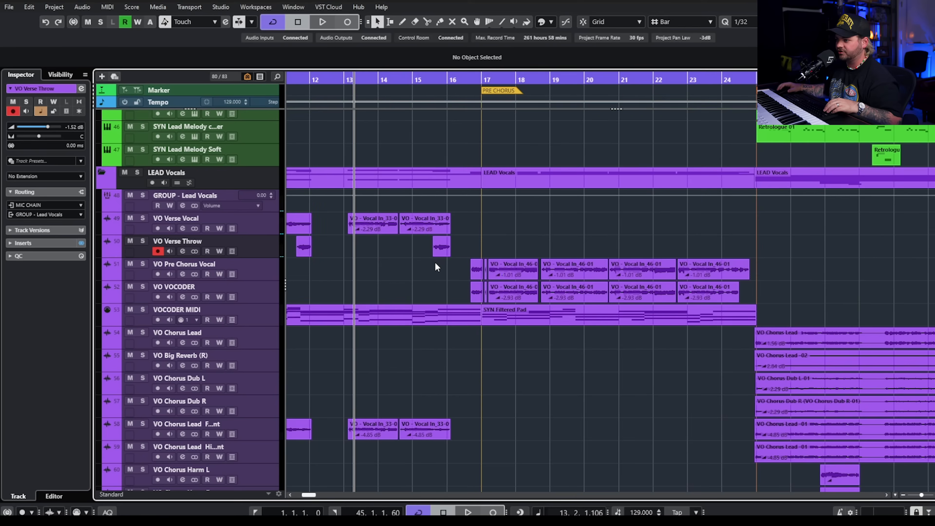
{"action": "scroll", "coordinate": [436, 265], "scroll_direction": "down", "scroll_amount": 3}
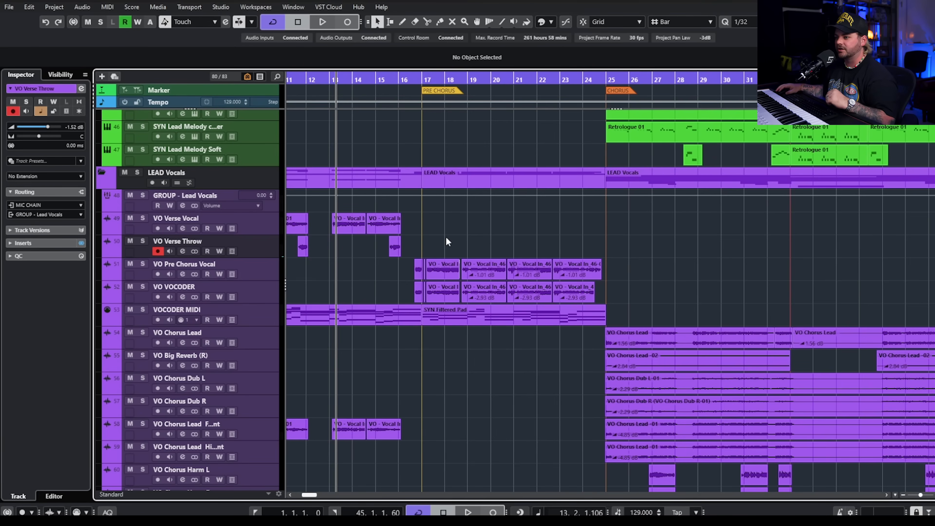
{"action": "scroll", "coordinate": [448, 242], "scroll_direction": "up", "scroll_amount": 10}
{"action": "scroll", "coordinate": [448, 240], "scroll_direction": "down", "scroll_amount": 3}
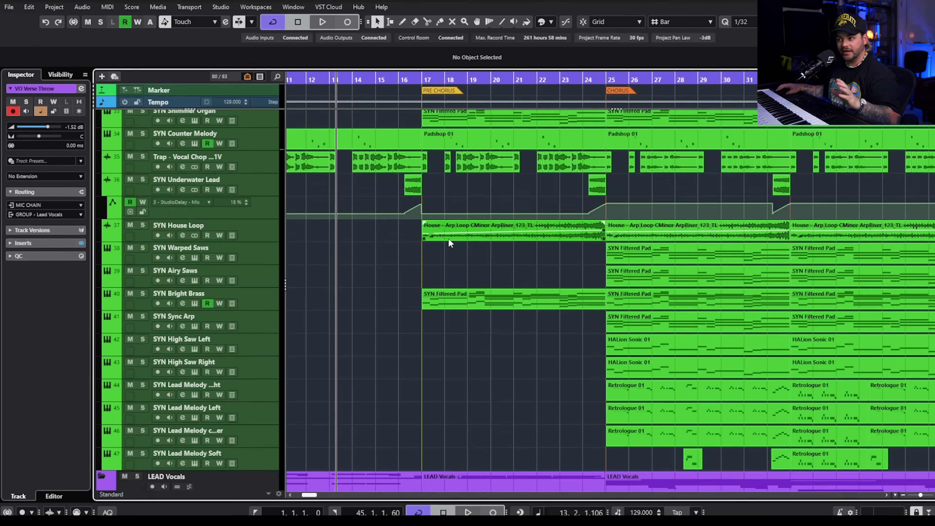
{"action": "scroll", "coordinate": [441, 221], "scroll_direction": "up", "scroll_amount": 6}
{"action": "left_click", "coordinate": [418, 83]}
Display the Underwater Frequency automation on GROUP - Main Drums and play the soloed Main Drums folder into the pre-chorus
{"action": "scroll", "coordinate": [428, 170], "scroll_direction": "up", "scroll_amount": 15}
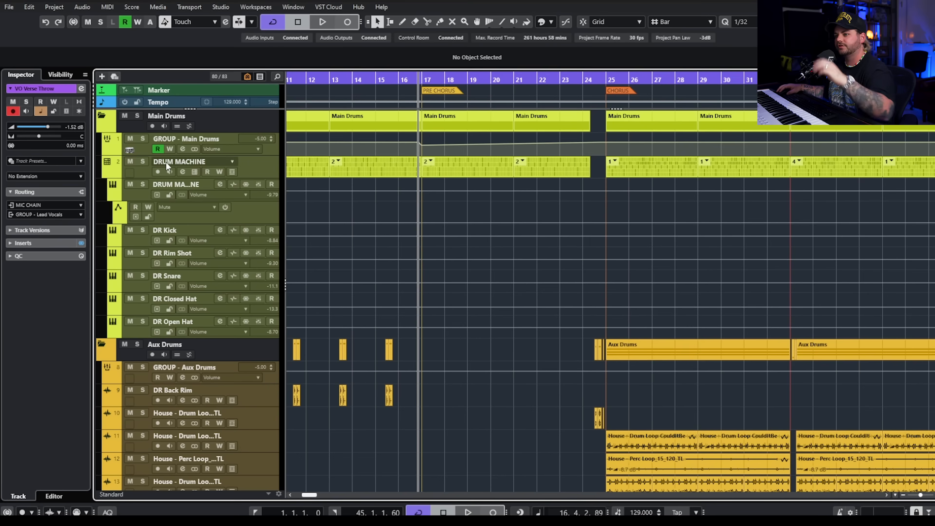
{"action": "left_click", "coordinate": [213, 148]}
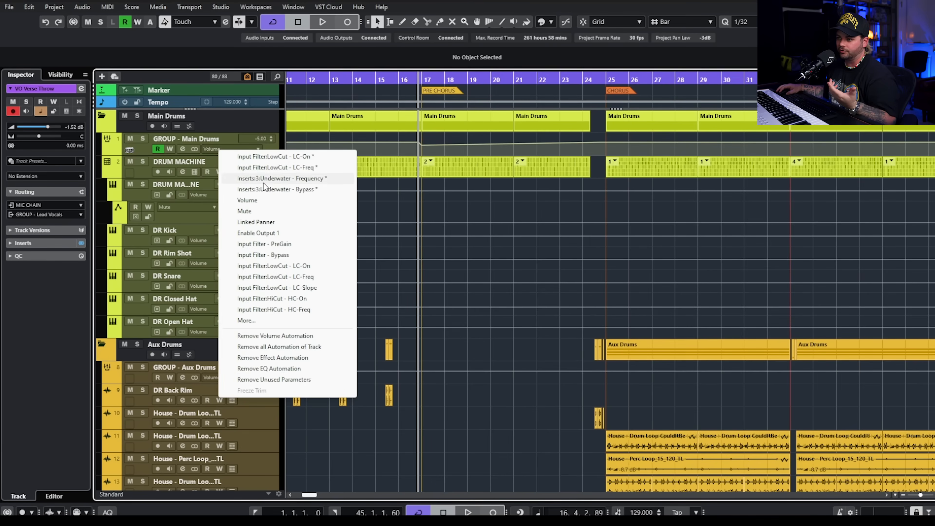
{"action": "left_click", "coordinate": [272, 179]}
{"action": "key", "text": "space"}
{"action": "left_click", "coordinate": [136, 116]}
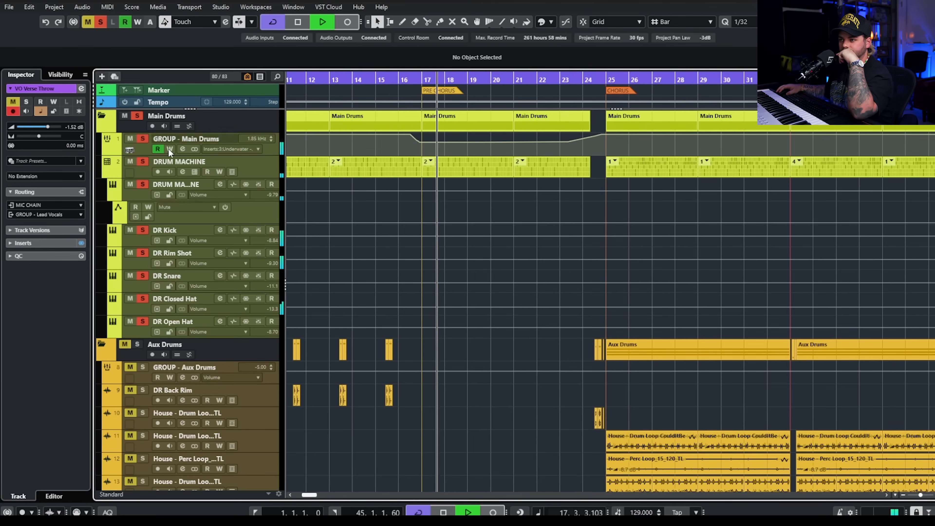
Open the GROUP - Main Drums channel settings, examine the Underwater frequency and low-cut filter, and stop playback
{"action": "left_click", "coordinate": [182, 150]}
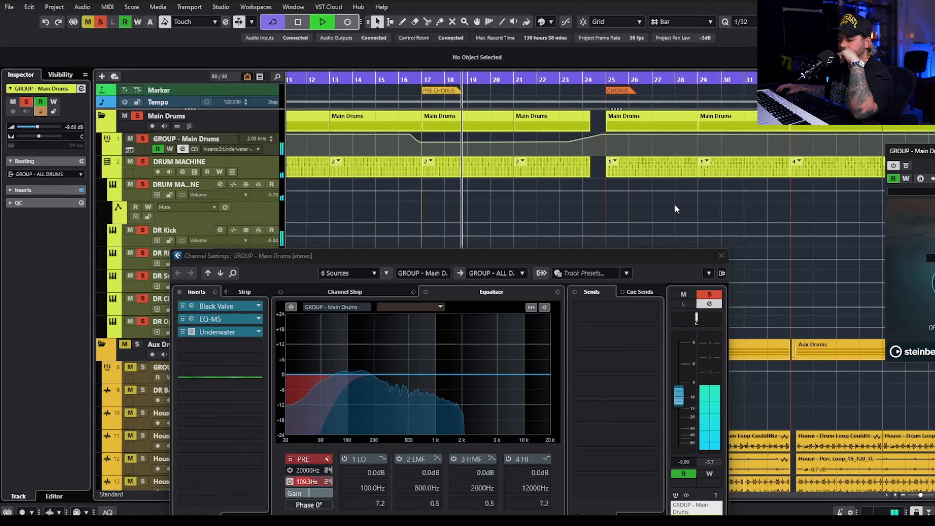
{"action": "left_click", "coordinate": [236, 333]}
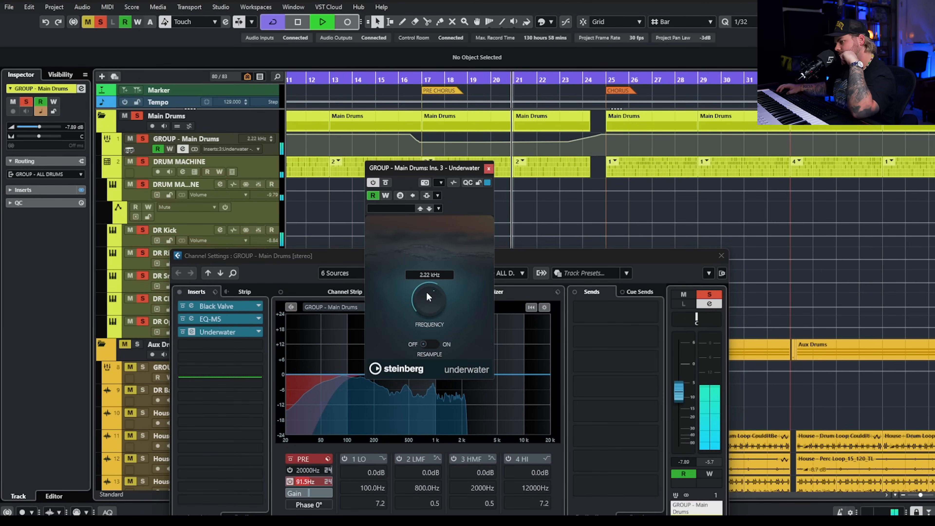
{"action": "key", "text": "space"}
{"action": "left_click", "coordinate": [488, 169]}
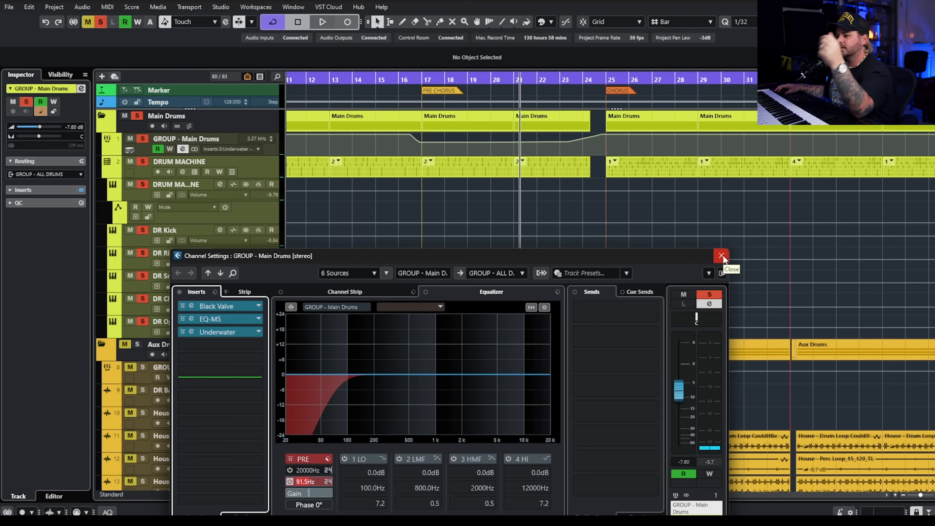
{"action": "left_click", "coordinate": [221, 331]}
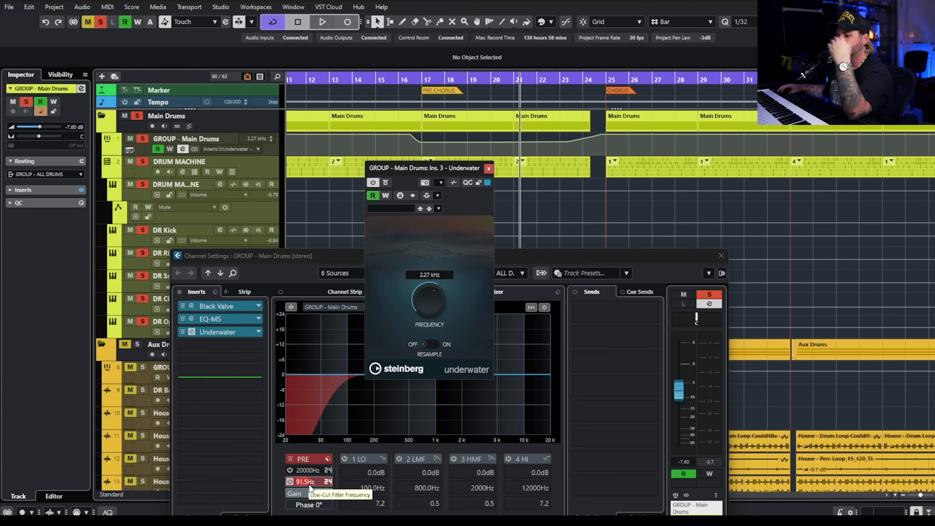
Close the Underwater plug-in and the Main Drums channel settings, and clear all solo and mute states in the project
{"action": "left_click", "coordinate": [489, 169]}
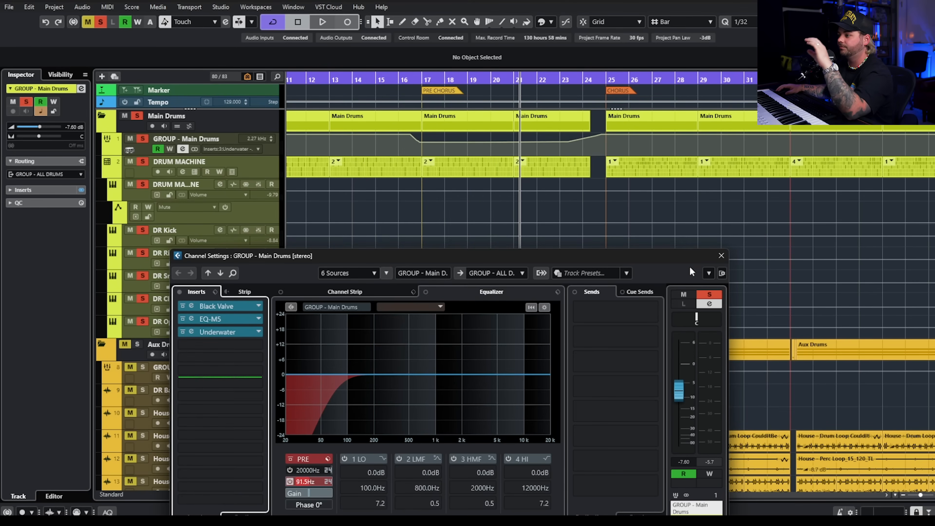
{"action": "left_click", "coordinate": [720, 256]}
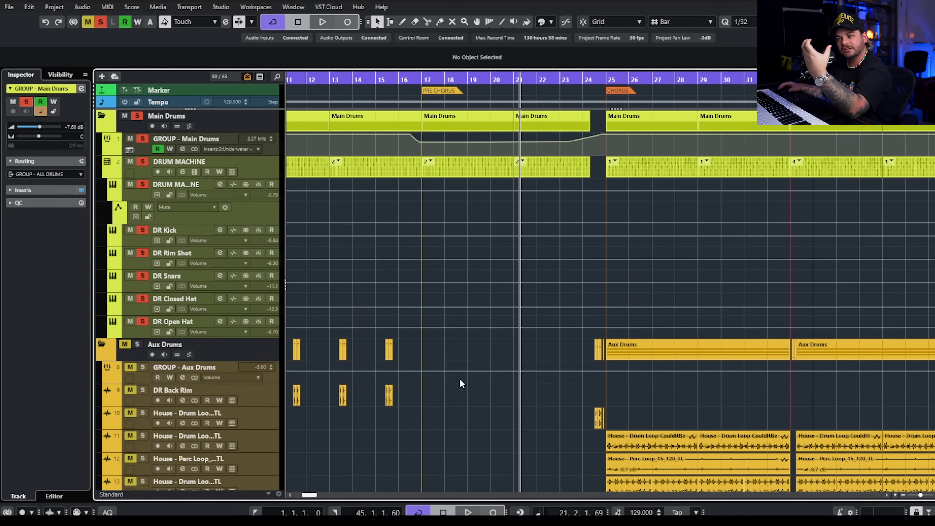
{"action": "left_click", "coordinate": [100, 23]}
{"action": "left_click", "coordinate": [88, 22]}
Solo the SYN Shimmer Organ track and view its HALion Sonic instrument, closing the instrument window when done
{"action": "scroll", "coordinate": [428, 204], "scroll_direction": "down", "scroll_amount": 15}
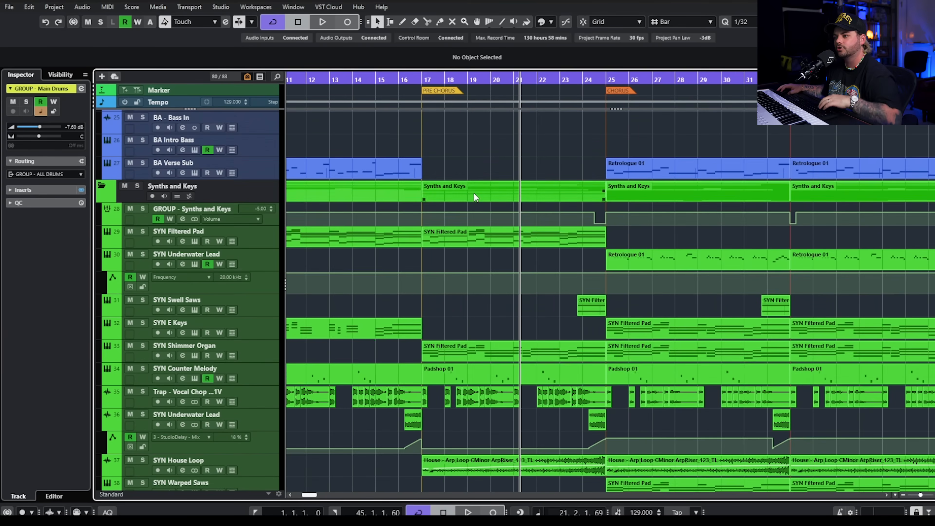
{"action": "scroll", "coordinate": [474, 192], "scroll_direction": "down", "scroll_amount": 3}
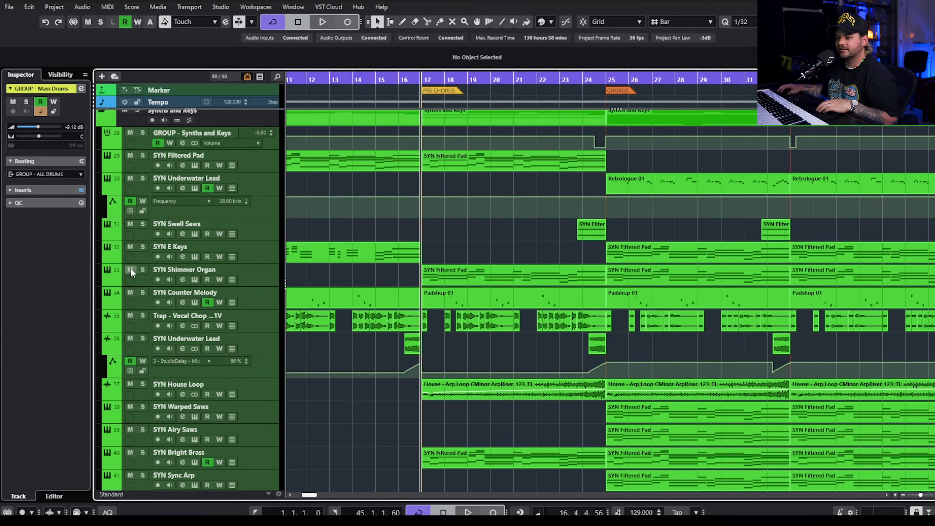
{"action": "left_click", "coordinate": [142, 269]}
{"action": "left_click", "coordinate": [195, 280]}
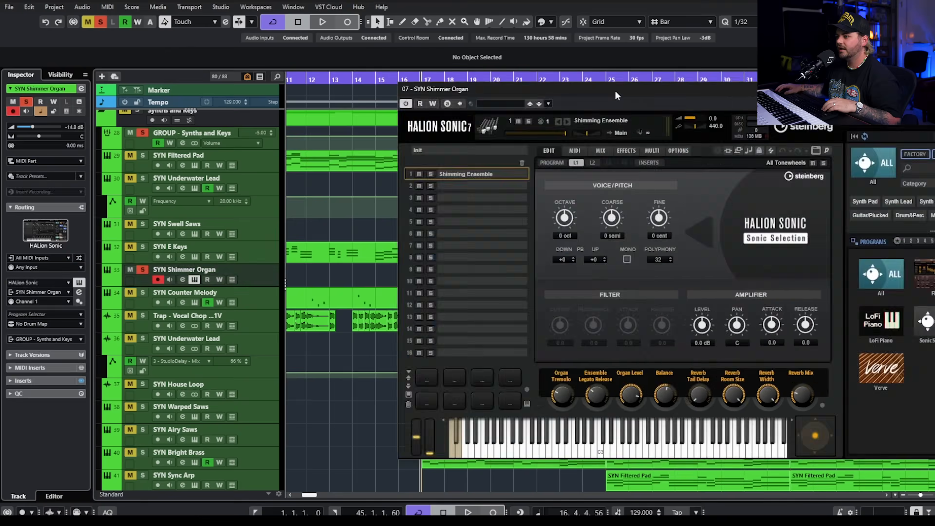
{"action": "left_click", "coordinate": [774, 87]}
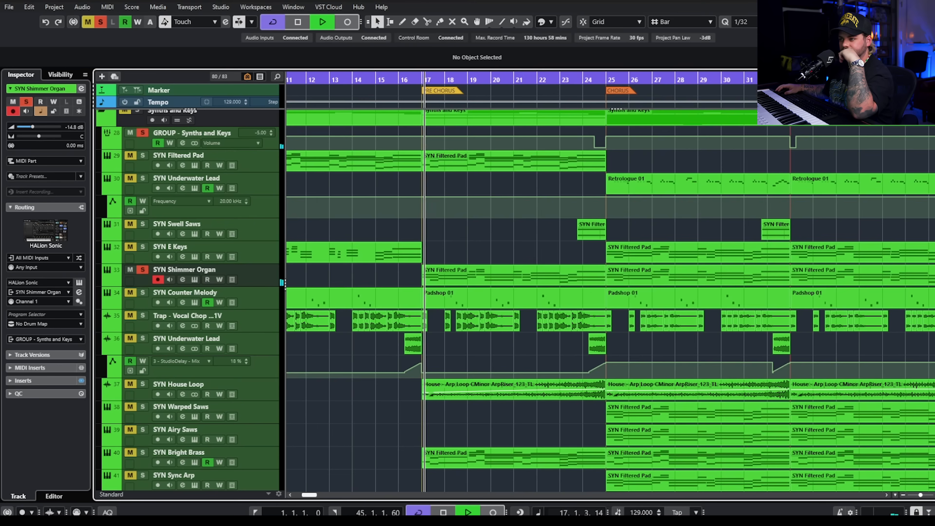
Open the SYN Shimmer Organ channel settings during playback and compare the sound with all inserts bypassed and active
{"action": "left_click", "coordinate": [184, 279]}
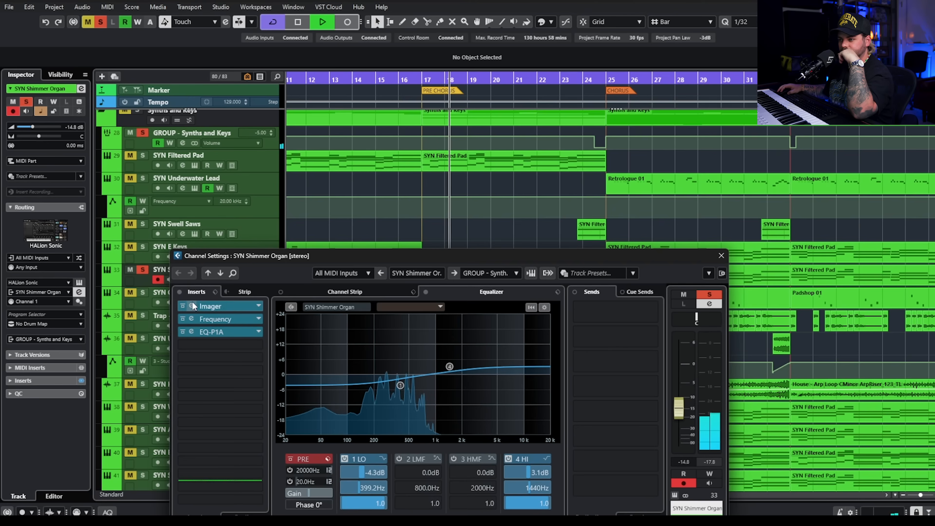
{"action": "left_click", "coordinate": [179, 291]}
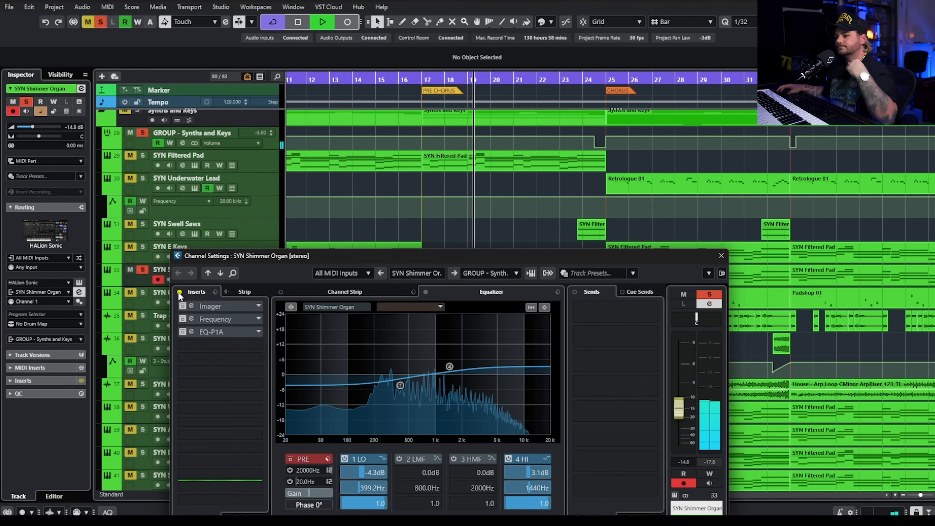
{"action": "left_click", "coordinate": [179, 292]}
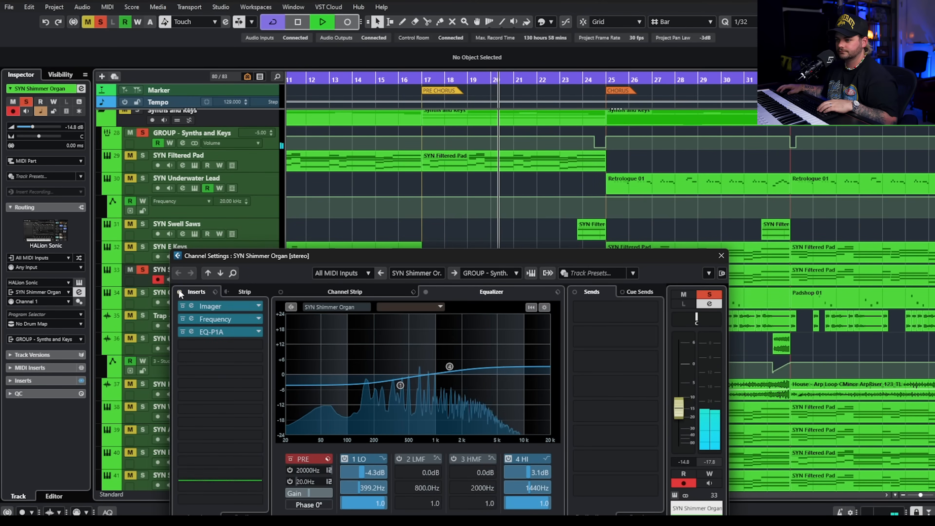
Examine the width settings of the four bands in the SYN Shimmer Organ's Imager insert
{"action": "left_click", "coordinate": [235, 305]}
{"action": "left_click_drag", "start_coordinate": [914, 97], "coordinate": [358, 125]}
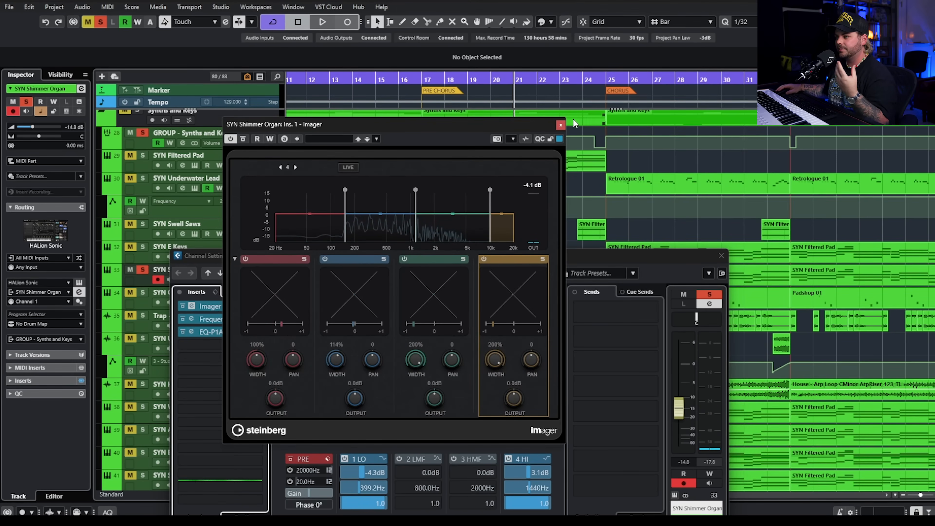
{"action": "left_click", "coordinate": [560, 125]}
Examine the SYN Shimmer Organ's Frequency insert and listen to the filtered organ with its channel spectrum in view
{"action": "left_click", "coordinate": [234, 323]}
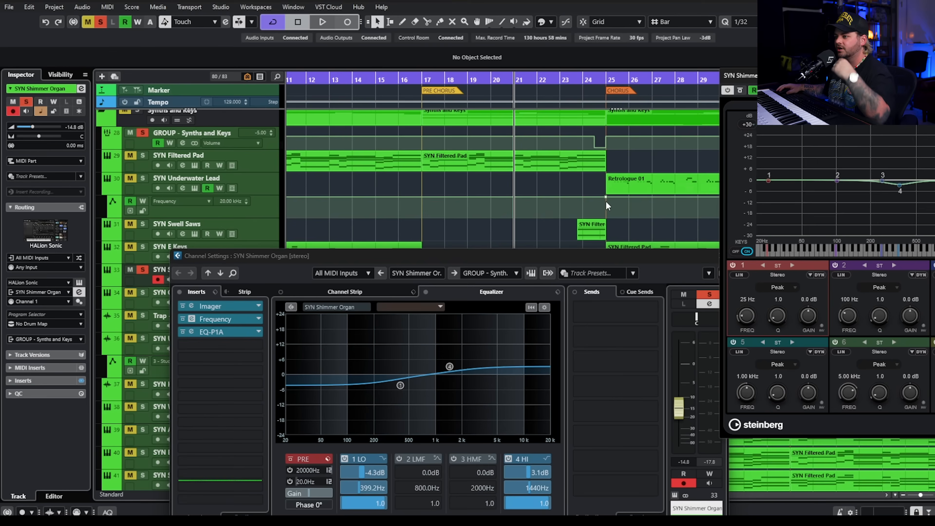
{"action": "left_click_drag", "start_coordinate": [833, 83], "coordinate": [466, 119]}
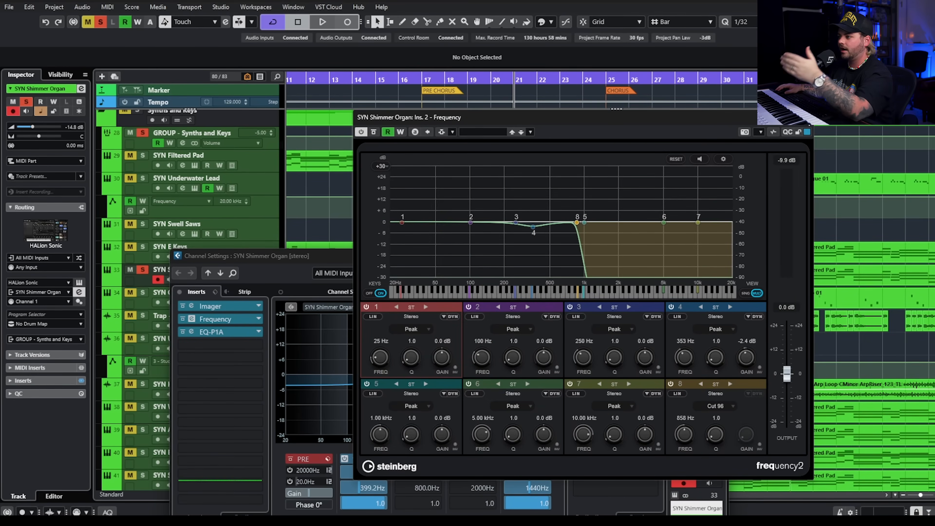
{"action": "left_click", "coordinate": [804, 122]}
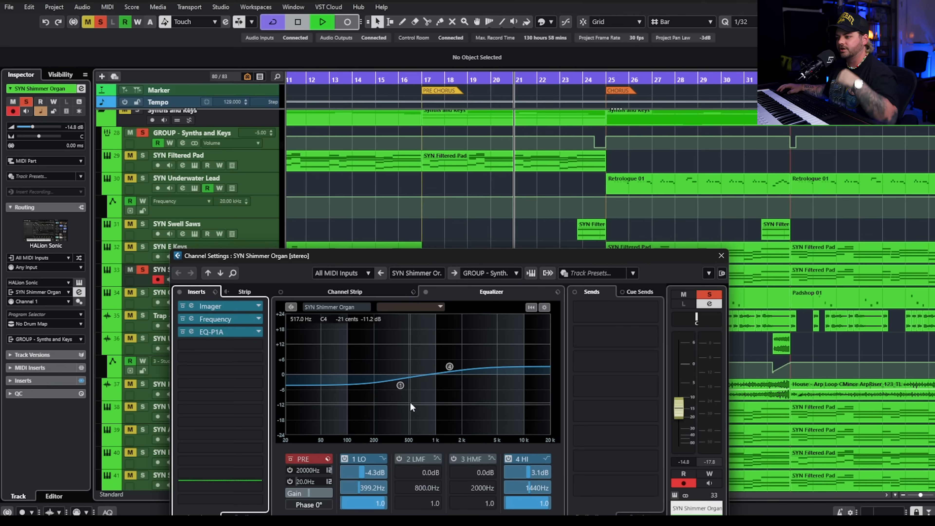
{"action": "key", "text": "space"}
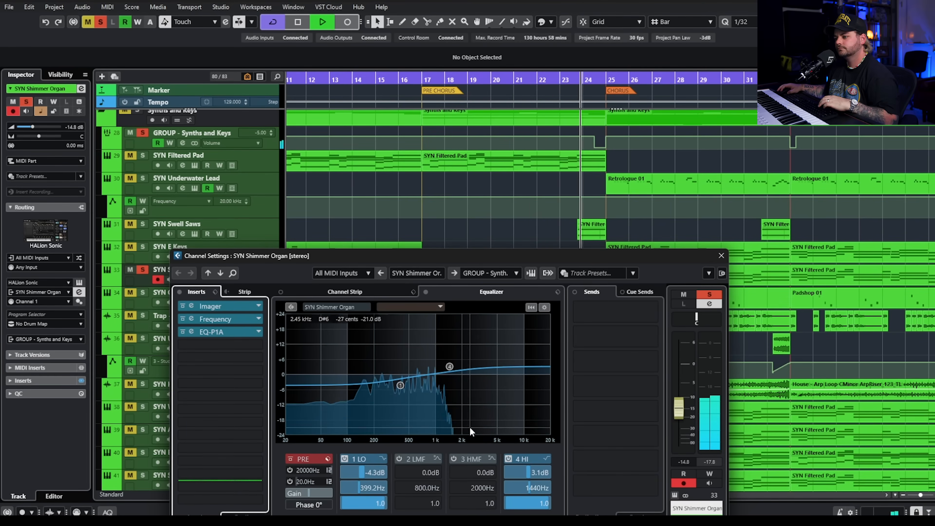
{"action": "key", "text": "space"}
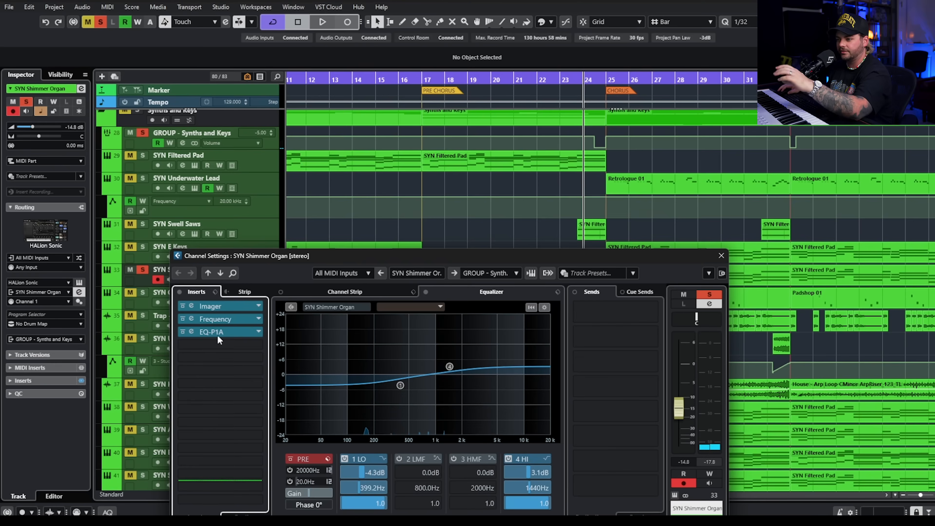
Examine the boost and attenuation settings of the SYN Shimmer Organ's EQ-P1A insert, then close its channel settings
{"action": "left_click", "coordinate": [225, 333]}
{"action": "left_click_drag", "start_coordinate": [822, 148], "coordinate": [468, 157]}
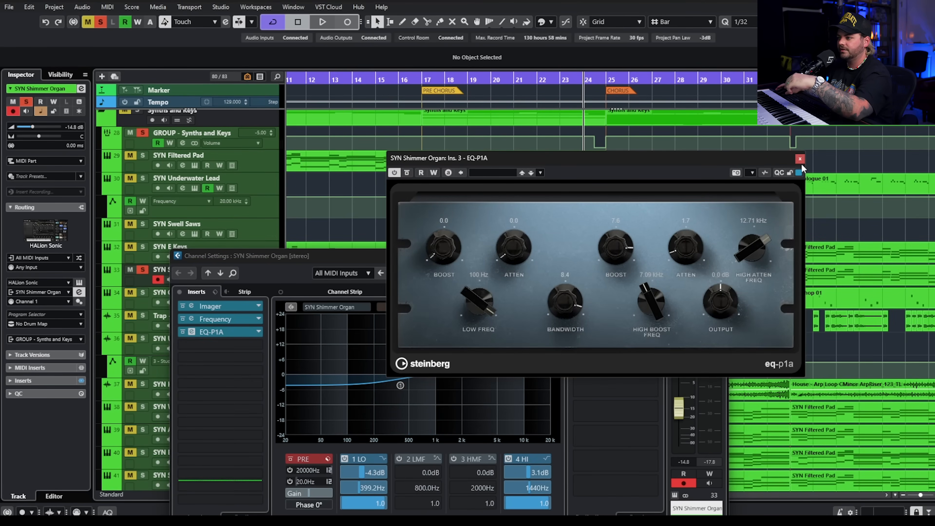
{"action": "left_click", "coordinate": [800, 158]}
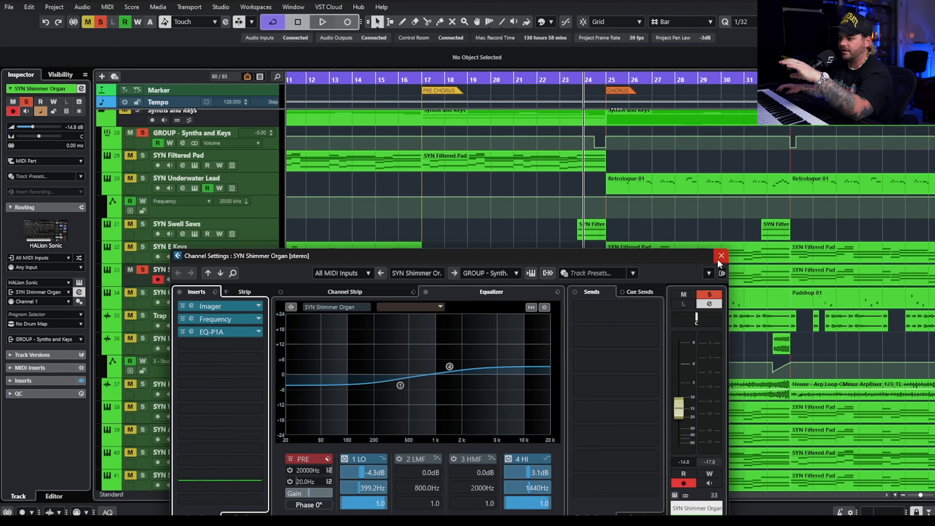
{"action": "left_click", "coordinate": [718, 258]}
Move the playhead to bar 17, clear the current solo and solo the SYN House Loop track
{"action": "scroll", "coordinate": [425, 317], "scroll_direction": "down", "scroll_amount": 3}
{"action": "left_click", "coordinate": [423, 79]}
{"action": "left_click", "coordinate": [100, 22]}
{"action": "left_click", "coordinate": [144, 308]}
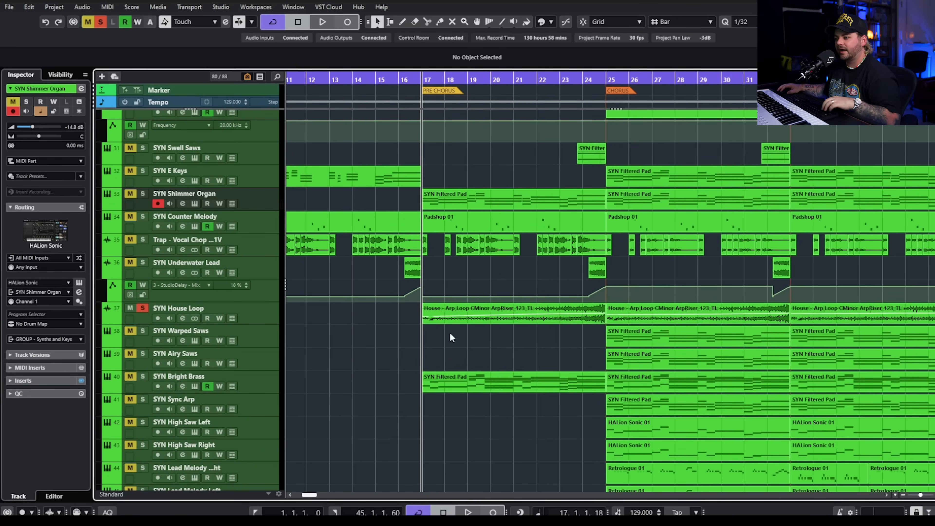
Try to draw on the volume curve of the pre-chorus House Loop clip, undo it and return to the selection tool
{"action": "scroll", "coordinate": [435, 318], "scroll_direction": "up", "scroll_amount": 4}
{"action": "key", "text": "8"}
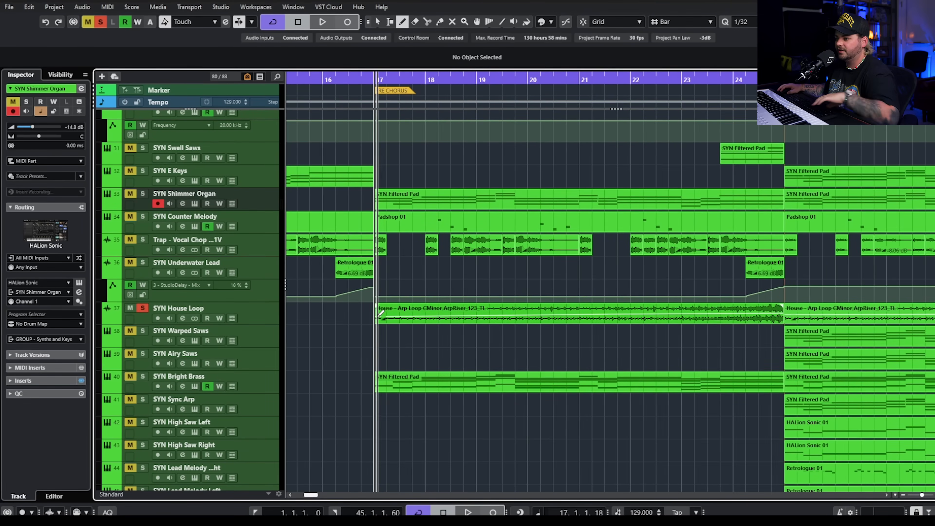
{"action": "scroll", "coordinate": [383, 314], "scroll_direction": "up", "scroll_amount": 3}
{"action": "left_click", "coordinate": [423, 315]}
{"action": "left_click", "coordinate": [432, 313]}
{"action": "left_click", "coordinate": [445, 313]}
{"action": "left_click_drag", "start_coordinate": [445, 314], "coordinate": [477, 309]}
{"action": "key", "text": "ctrl+z"}
{"action": "scroll", "coordinate": [539, 344], "scroll_direction": "down", "scroll_amount": 4}
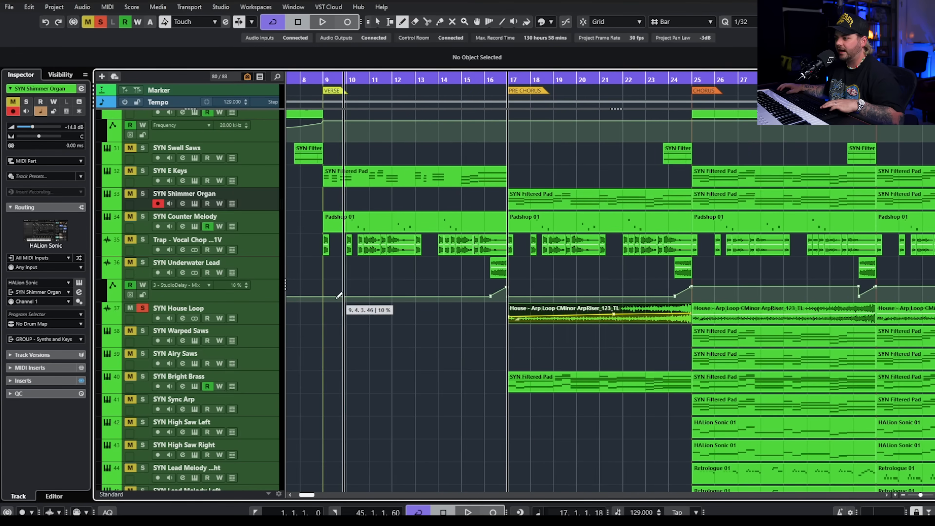
{"action": "key", "text": "1"}
Listen to the soloed House Loop from bar 17 and examine its channel's inserts and equalizer
{"action": "key", "text": "space"}
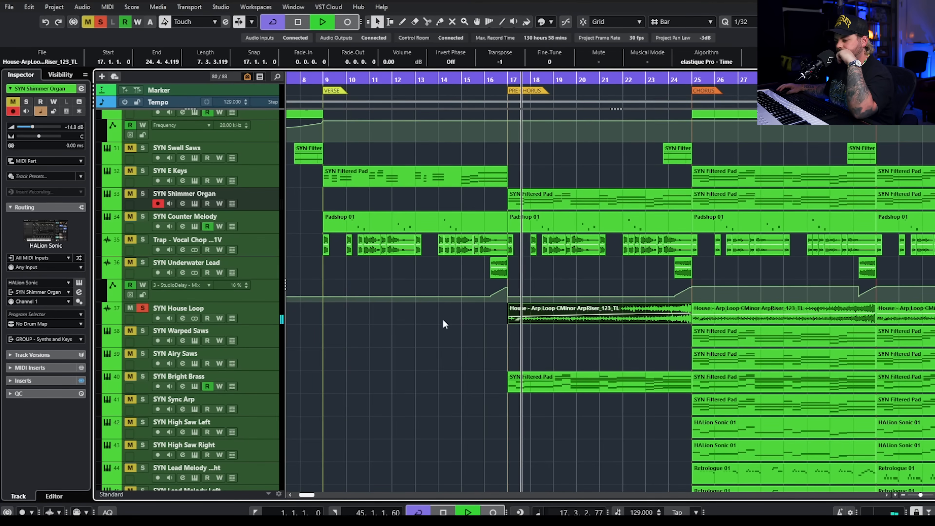
{"action": "left_click", "coordinate": [183, 318]}
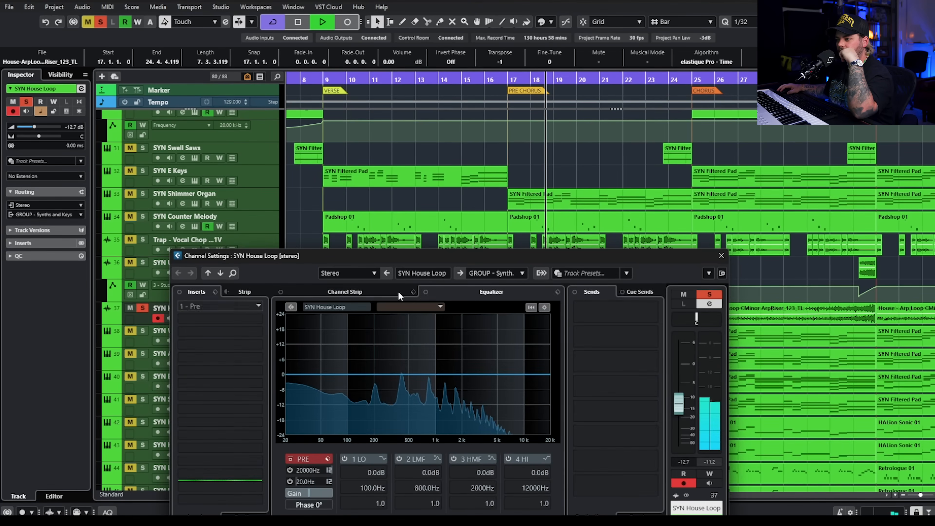
{"action": "left_click", "coordinate": [719, 252]}
{"action": "key", "text": "space"}
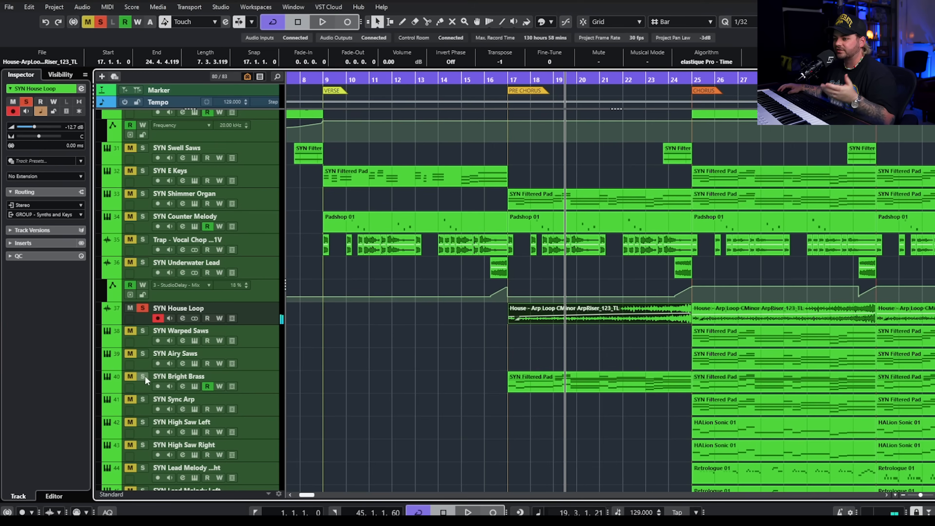
Solo SYN Bright Brass instead of SYN House Loop and play it from the start of the pre-chorus
{"action": "left_click", "coordinate": [142, 376]}
{"action": "left_click", "coordinate": [143, 309]}
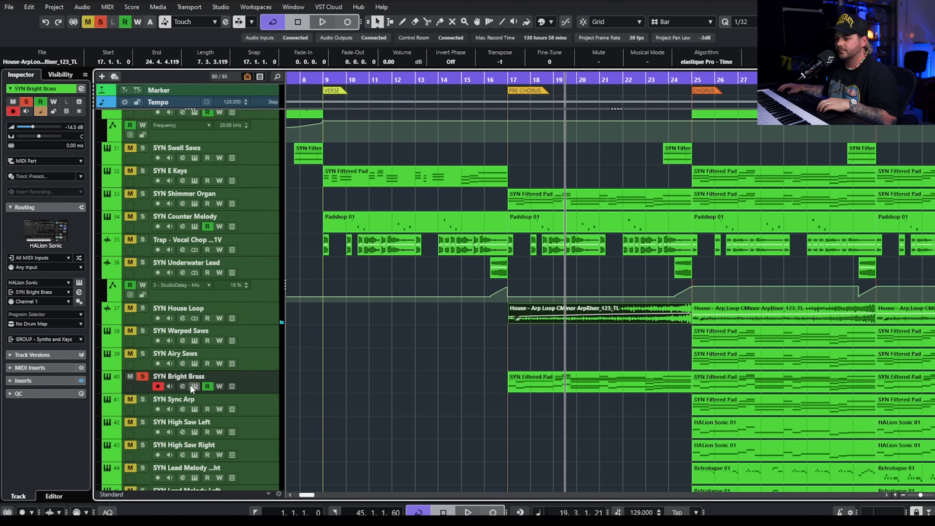
{"action": "left_click", "coordinate": [182, 385]}
{"action": "left_click", "coordinate": [507, 78]}
{"action": "key", "text": "space"}
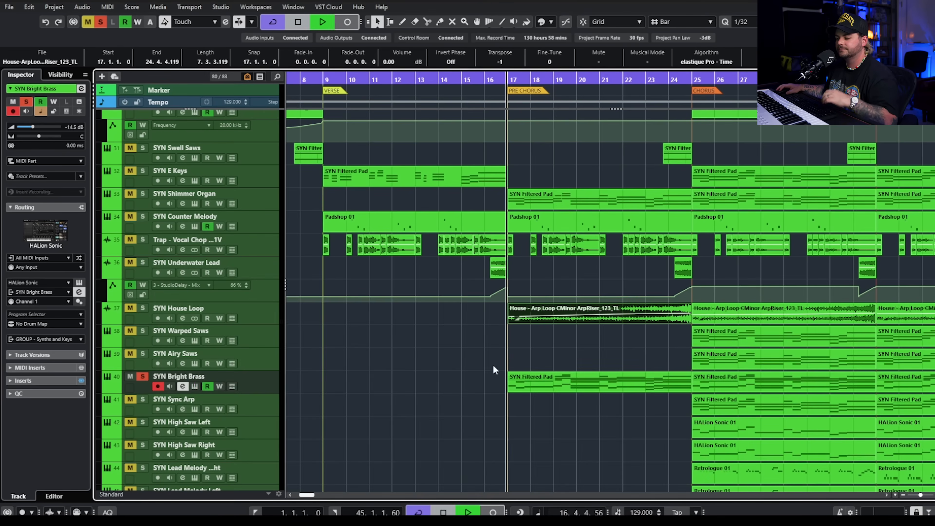
Examine the SYN Bright Brass channel's equalizer and Frequency insert during playback, then stop and close both windows
{"action": "left_click", "coordinate": [183, 386]}
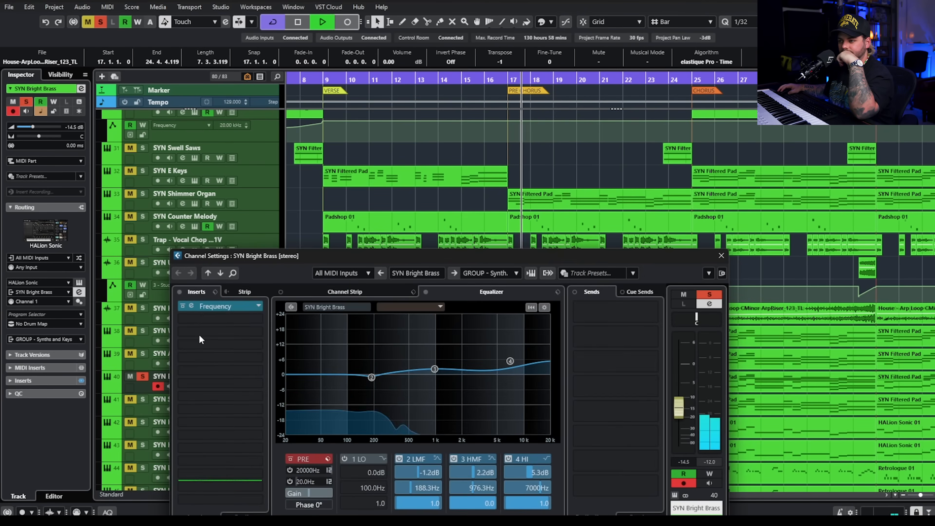
{"action": "left_click", "coordinate": [223, 307]}
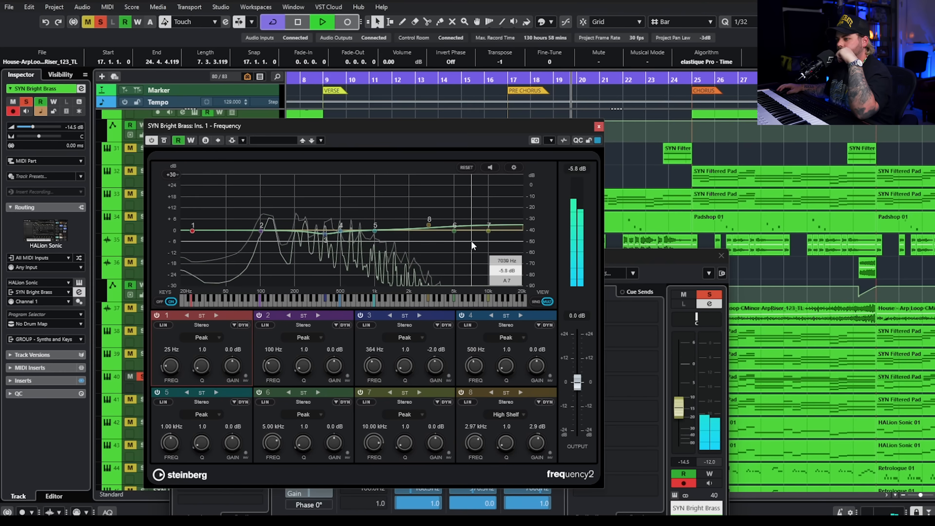
{"action": "key", "text": "space"}
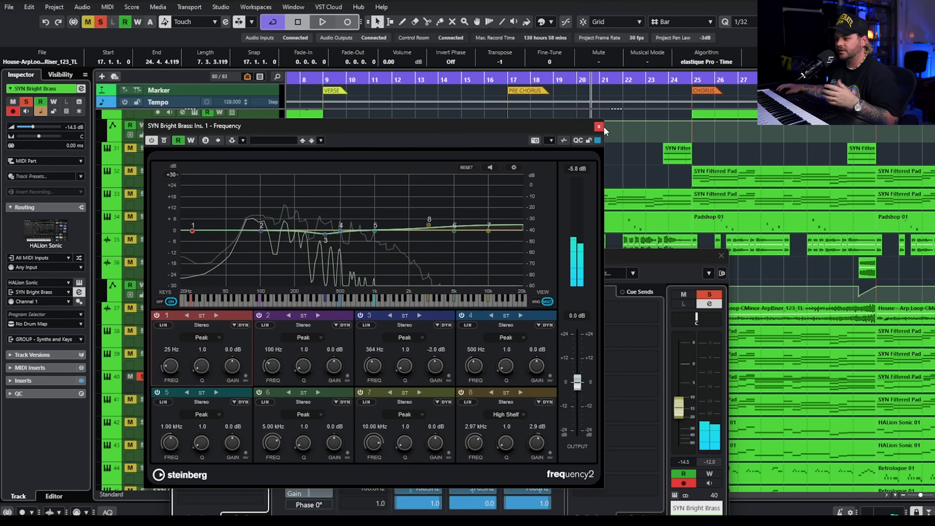
{"action": "left_click", "coordinate": [599, 127]}
{"action": "left_click", "coordinate": [721, 255]}
Select the SYN Bright Brass clip in the pre-chorus
{"action": "left_click", "coordinate": [547, 377]}
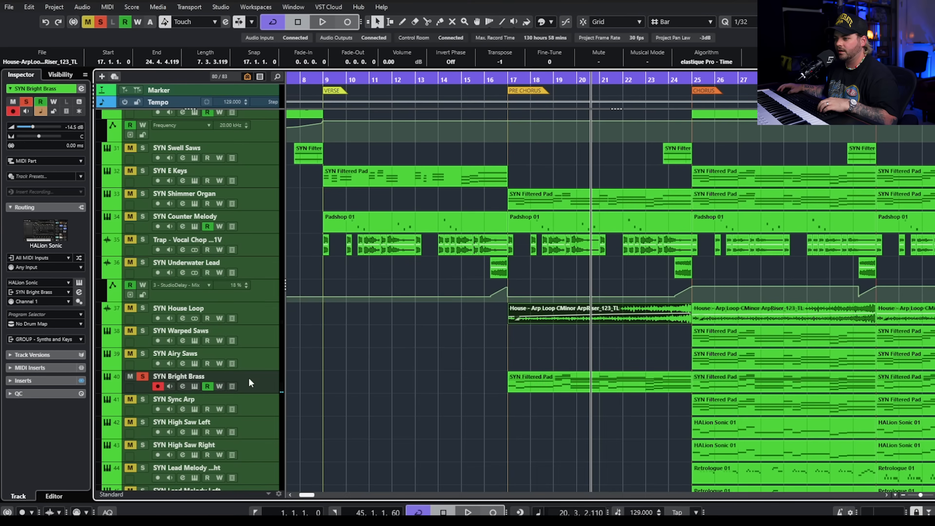
{"action": "left_click", "coordinate": [519, 377]}
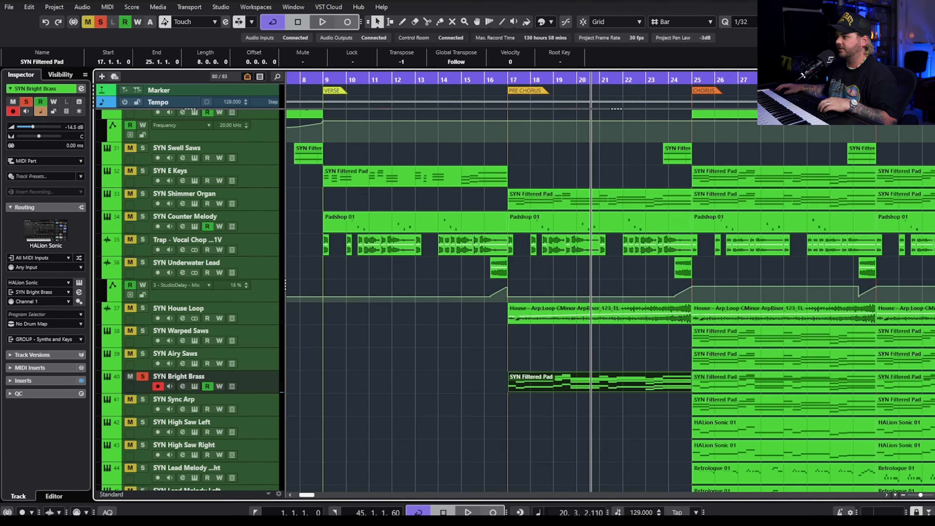
{"action": "key", "text": "ctrl+alt+b"}
{"action": "key", "text": "ctrl+alt+b"}
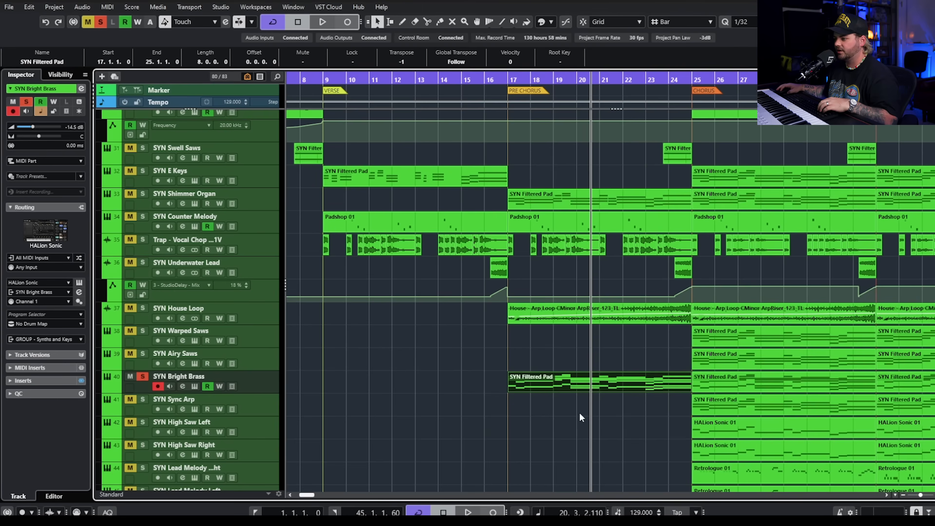
Clear the solo and play the full arrangement from bar 16, just before the pre-chorus, with the lead vocal tracks in view
{"action": "scroll", "coordinate": [590, 384], "scroll_direction": "down", "scroll_amount": 3}
{"action": "scroll", "coordinate": [582, 342], "scroll_direction": "up", "scroll_amount": 8}
{"action": "key", "text": "g"}
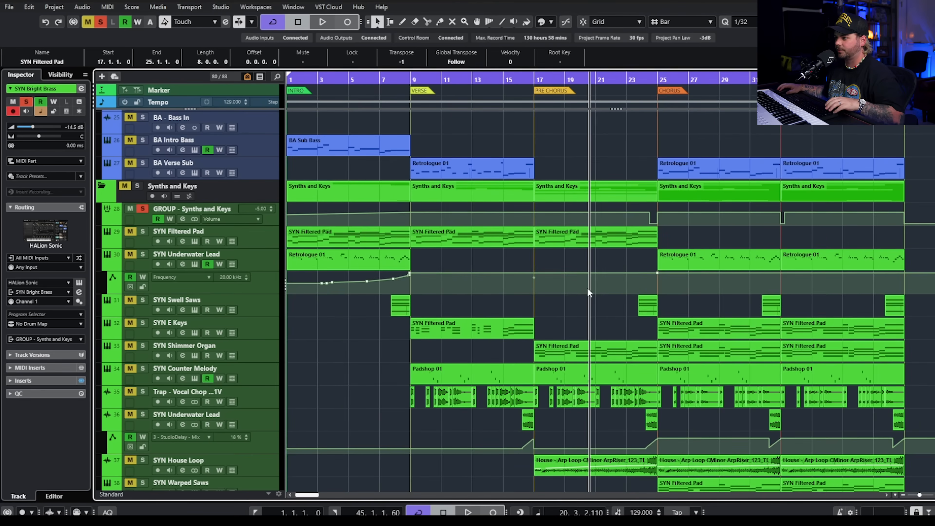
{"action": "left_click", "coordinate": [527, 80]}
{"action": "left_click", "coordinate": [101, 22]}
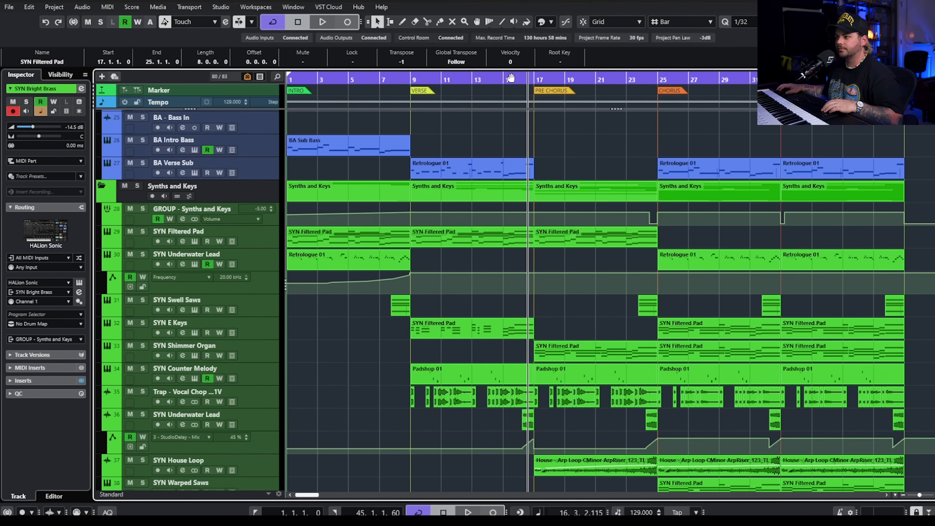
{"action": "scroll", "coordinate": [568, 174], "scroll_direction": "up", "scroll_amount": 10}
{"action": "scroll", "coordinate": [571, 179], "scroll_direction": "down", "scroll_amount": 10}
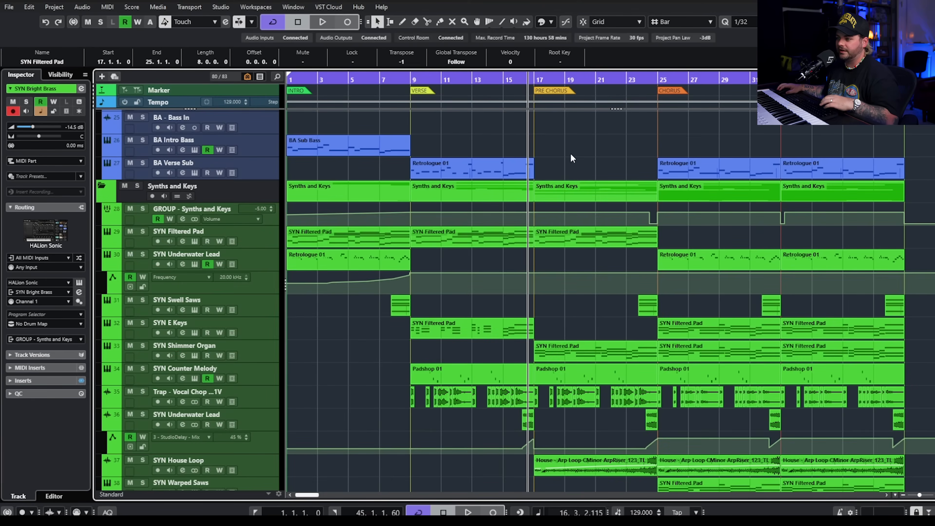
{"action": "key", "text": "space"}
{"action": "scroll", "coordinate": [538, 125], "scroll_direction": "down", "scroll_amount": 8}
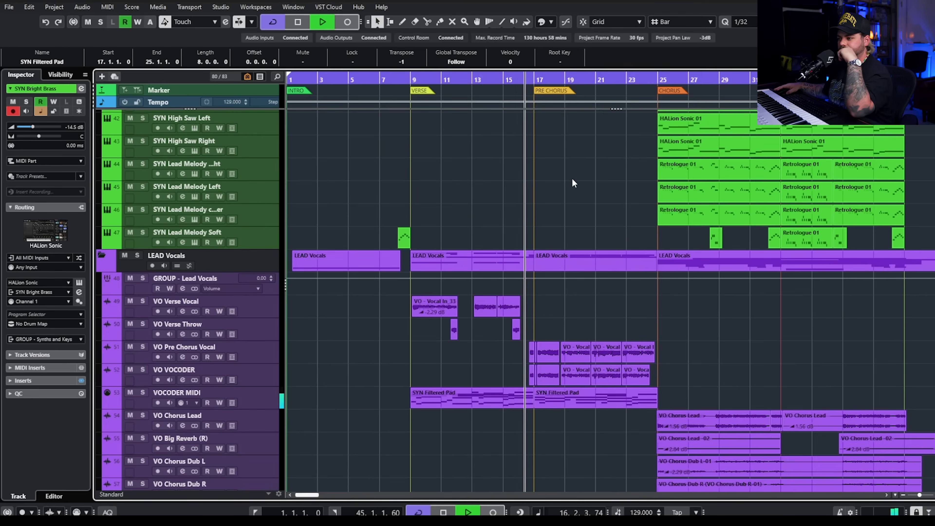
Solo VO Pre Chorus Vocal, examine its VocalChain insert and preset list, and close its plug-in and channel windows
{"action": "scroll", "coordinate": [569, 165], "scroll_direction": "down", "scroll_amount": 2}
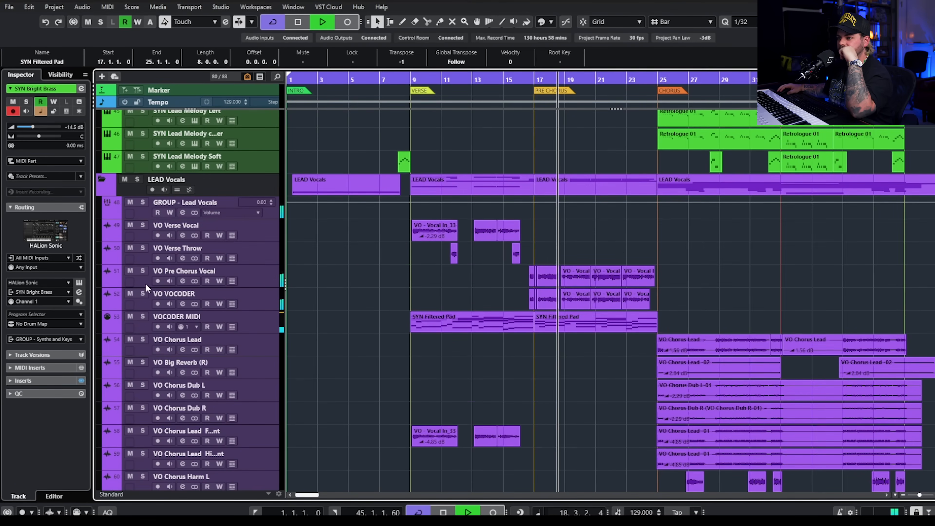
{"action": "left_click", "coordinate": [142, 271]}
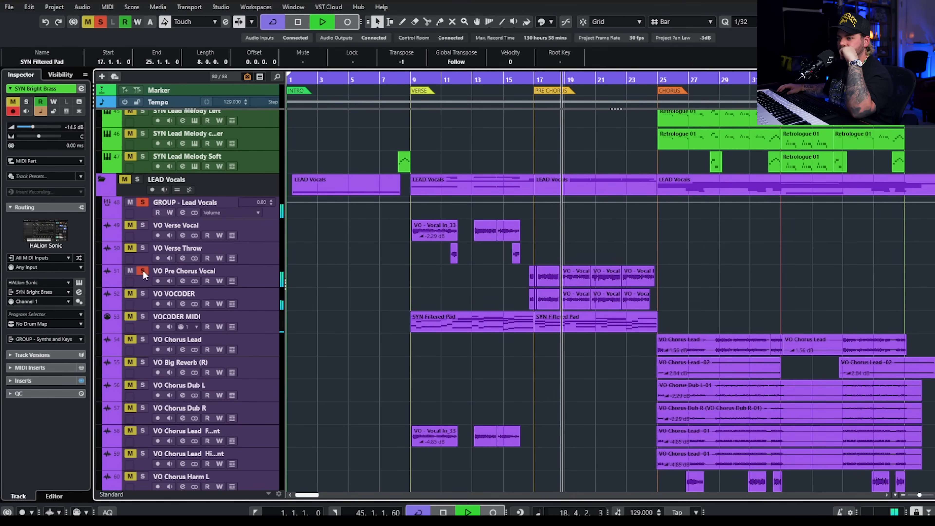
{"action": "left_click", "coordinate": [182, 281]}
{"action": "left_click", "coordinate": [211, 307]}
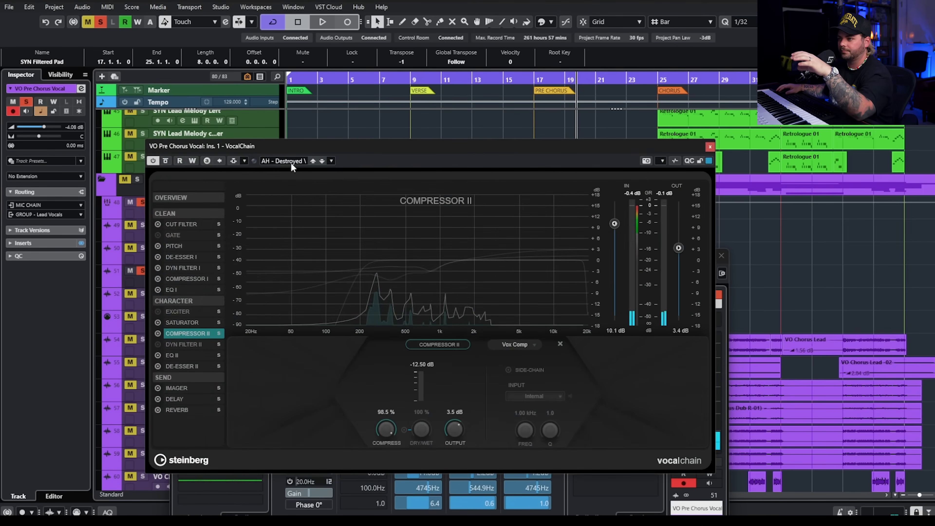
{"action": "left_click", "coordinate": [291, 162]}
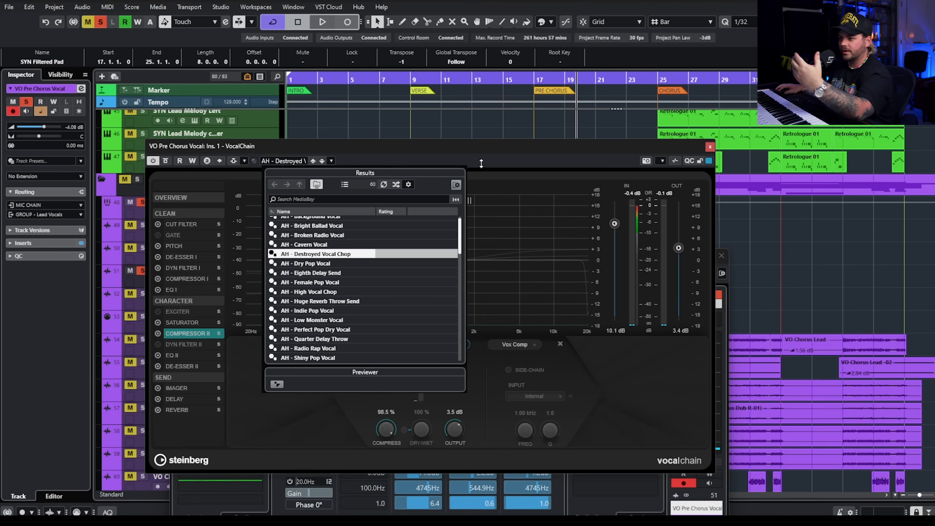
{"action": "left_click", "coordinate": [710, 147]}
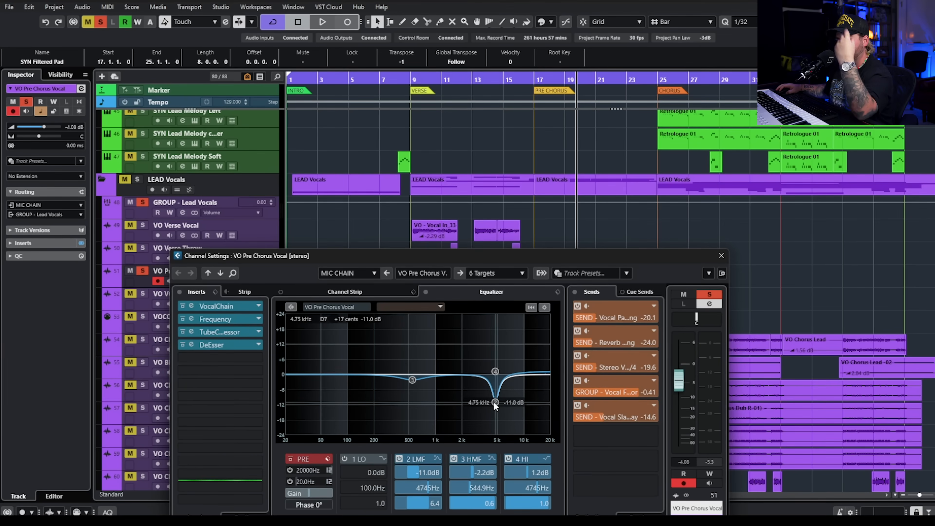
{"action": "left_click", "coordinate": [724, 254]}
Solo VO VOCODER and VOCODER MIDI, then inspect the Vocoder insert and its side-chain settings and close the plug-in
{"action": "left_click", "coordinate": [143, 294]}
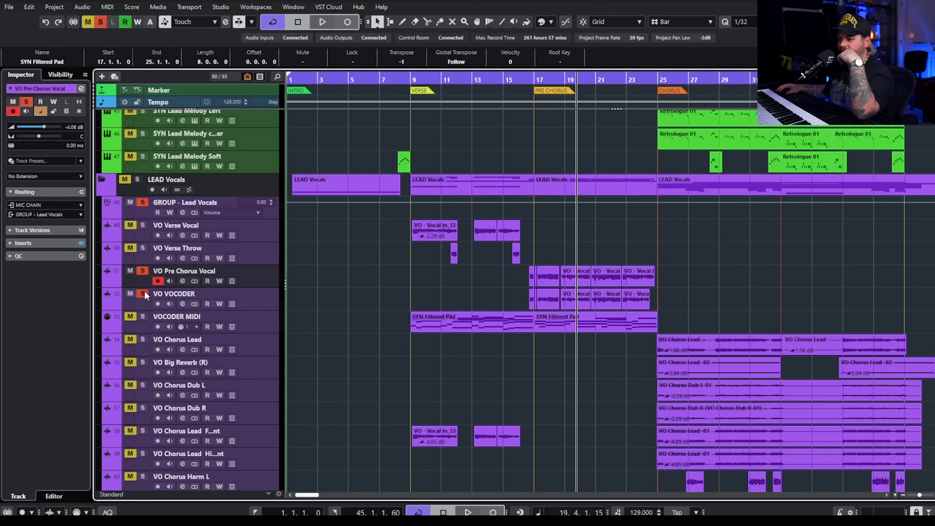
{"action": "left_click", "coordinate": [185, 309]}
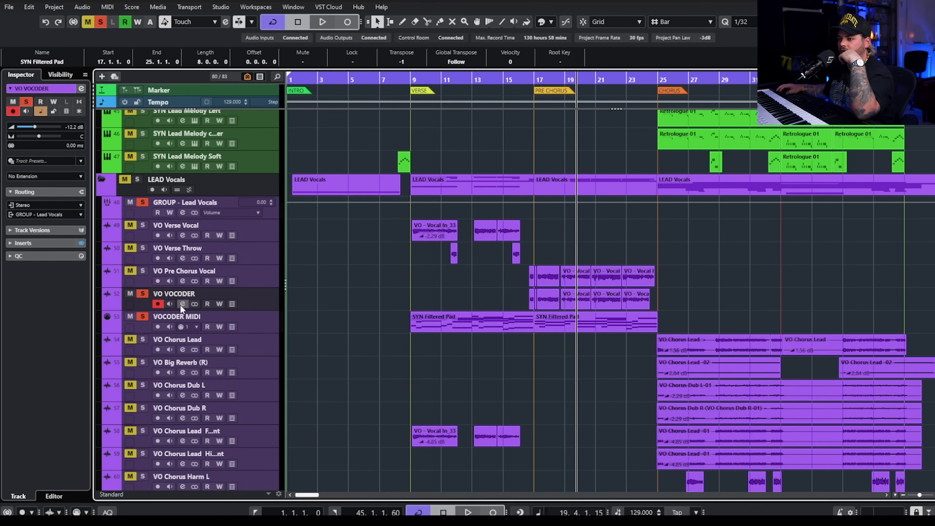
{"action": "left_click", "coordinate": [182, 305]}
{"action": "left_click", "coordinate": [221, 310]}
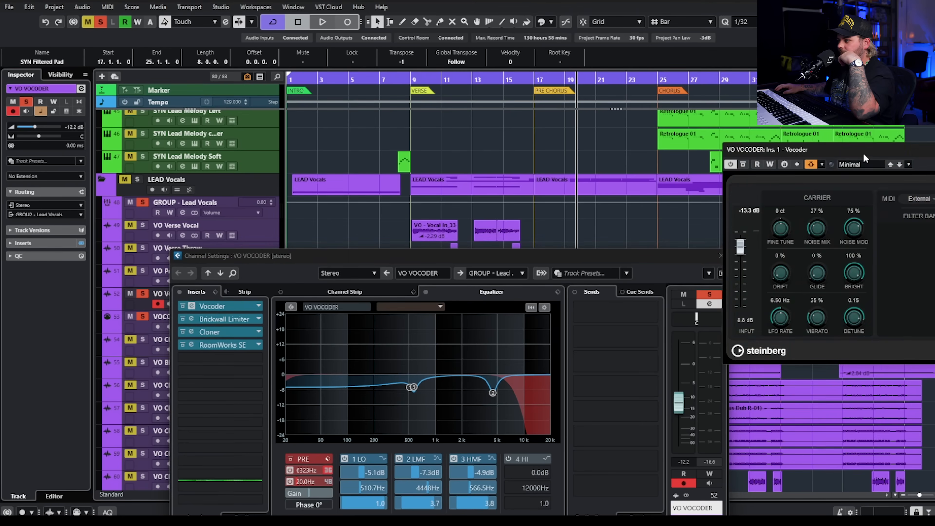
{"action": "left_click_drag", "start_coordinate": [863, 158], "coordinate": [347, 185]}
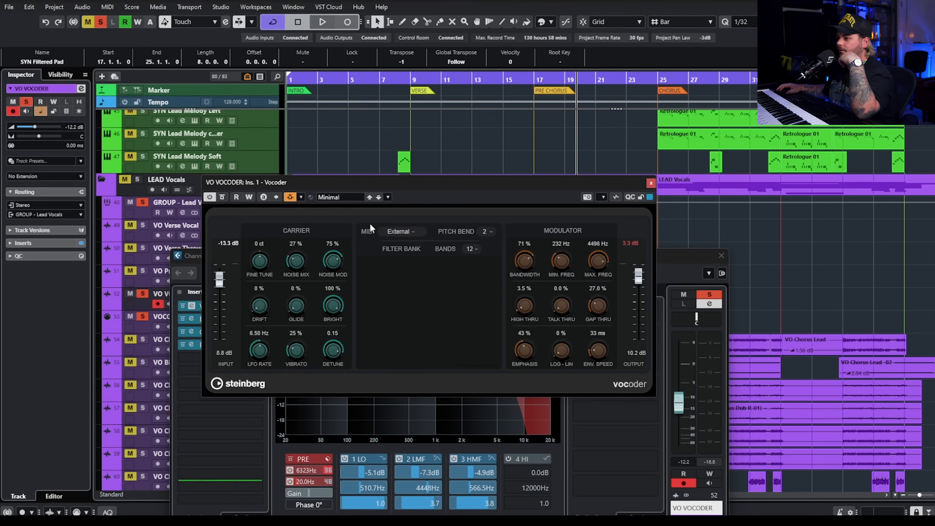
{"action": "left_click", "coordinate": [301, 197]}
{"action": "left_click", "coordinate": [541, 207]}
{"action": "left_click", "coordinate": [651, 183]}
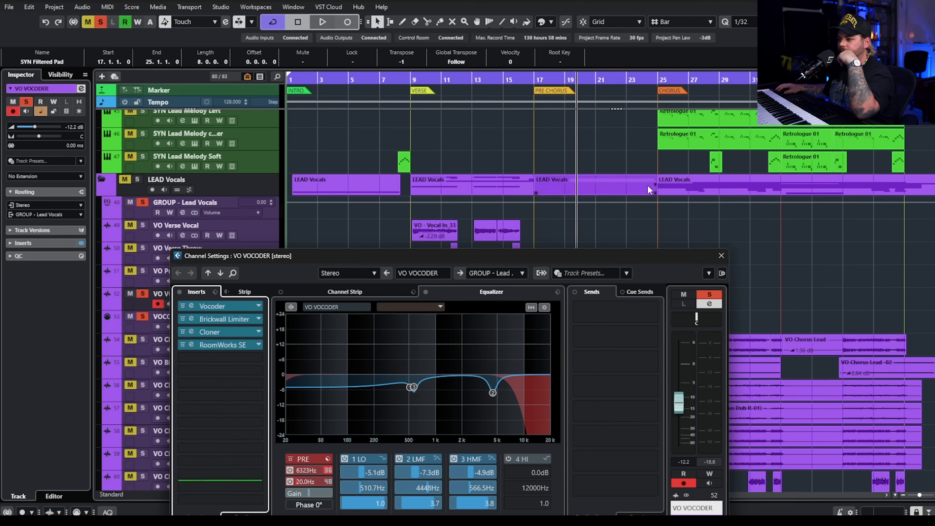
Select the VOCODER MIDI track and check its output routing to the Vocoder insert's MIDI input on VO VOCODER
{"action": "left_click", "coordinate": [140, 330]}
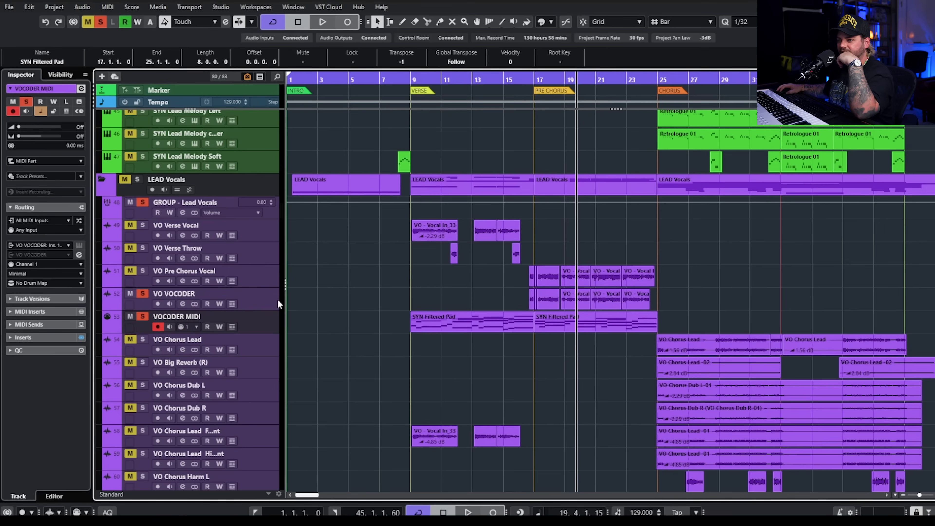
{"action": "left_click", "coordinate": [53, 245]}
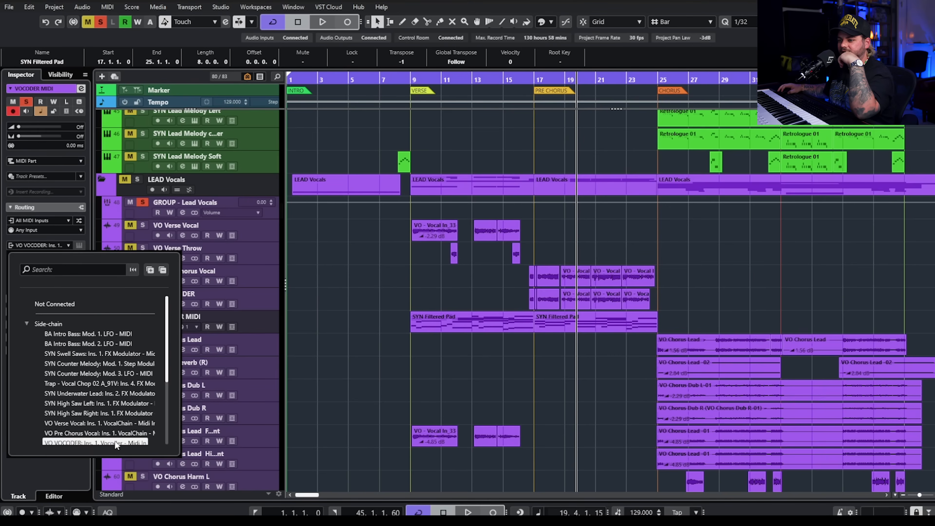
{"action": "scroll", "coordinate": [115, 442], "scroll_direction": "down", "scroll_amount": 1}
{"action": "left_click", "coordinate": [277, 297]}
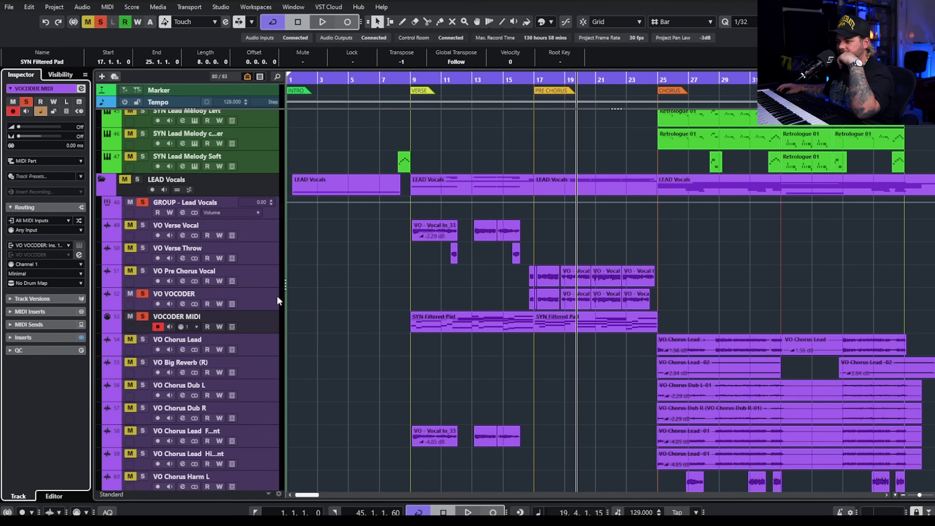
Examine the Brickwall Limiter, Cloner and RoomWorks SE inserts on VO VOCODER one by one, then close its channel settings
{"action": "left_click", "coordinate": [183, 304]}
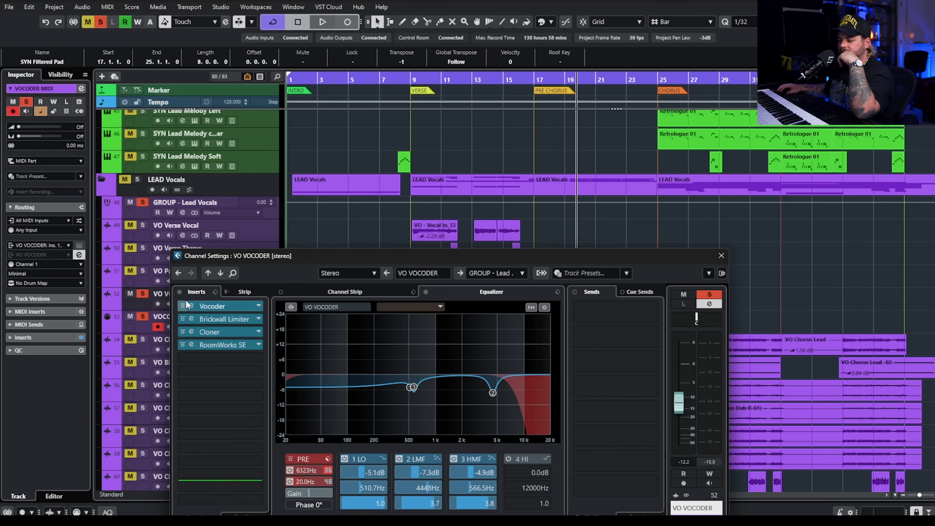
{"action": "left_click", "coordinate": [214, 320]}
{"action": "left_click_drag", "start_coordinate": [931, 147], "coordinate": [423, 217]}
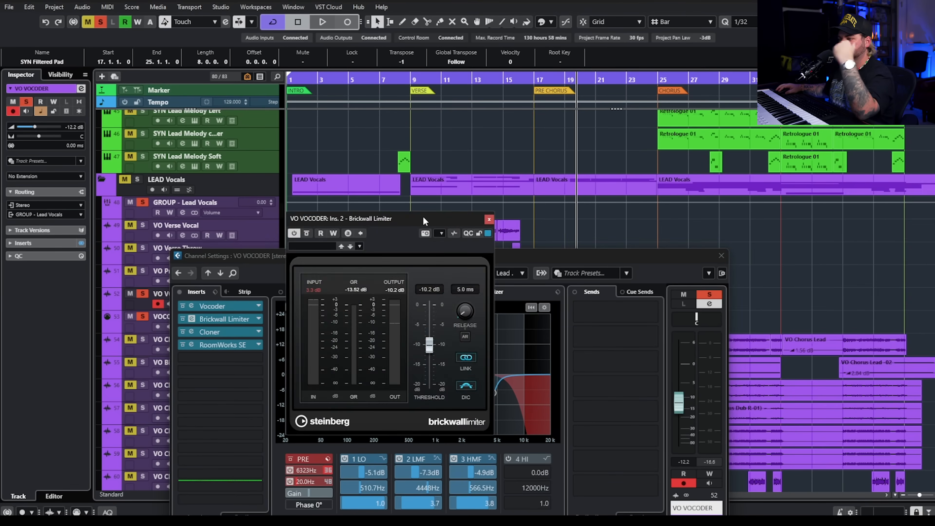
{"action": "left_click", "coordinate": [489, 220]}
{"action": "left_click", "coordinate": [214, 332]}
{"action": "left_click_drag", "start_coordinate": [883, 103], "coordinate": [287, 224]}
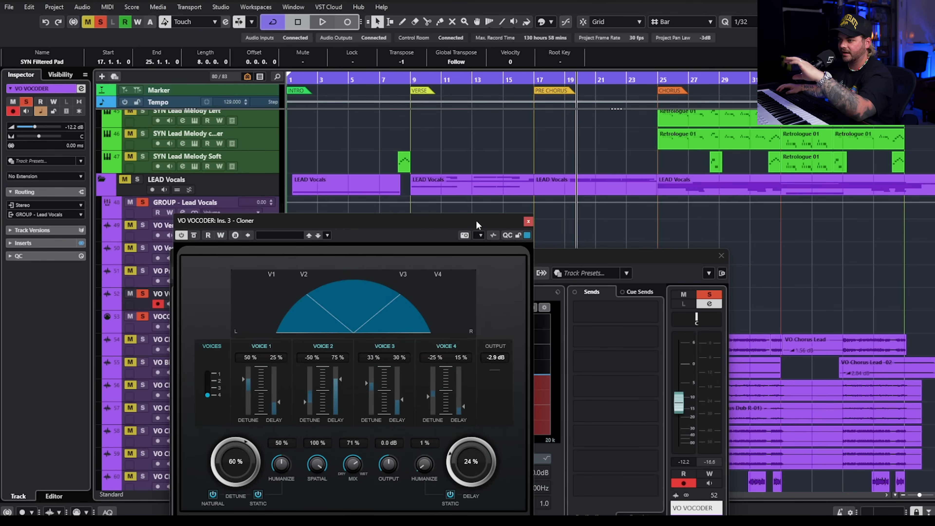
{"action": "left_click", "coordinate": [528, 222]}
{"action": "left_click", "coordinate": [228, 345]}
{"action": "left_click_drag", "start_coordinate": [929, 152], "coordinate": [433, 269]}
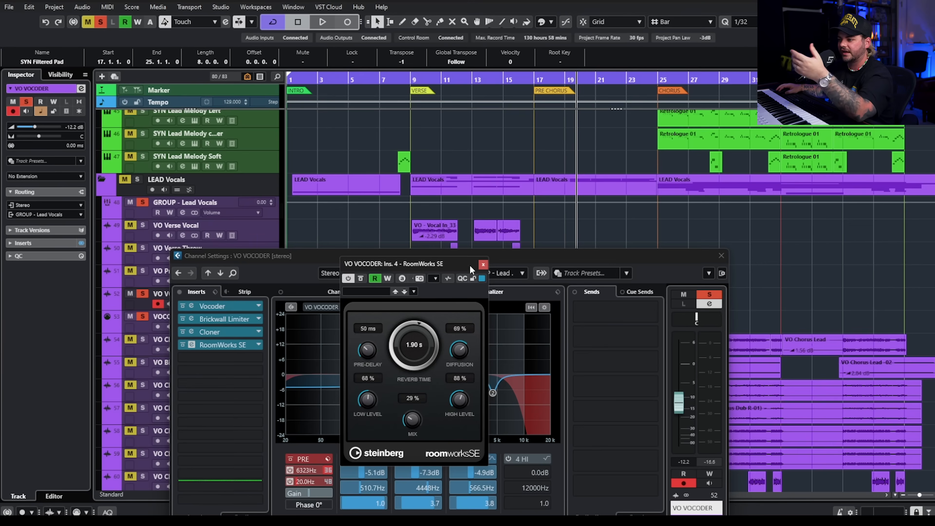
{"action": "left_click", "coordinate": [483, 265]}
{"action": "left_click", "coordinate": [722, 256]}
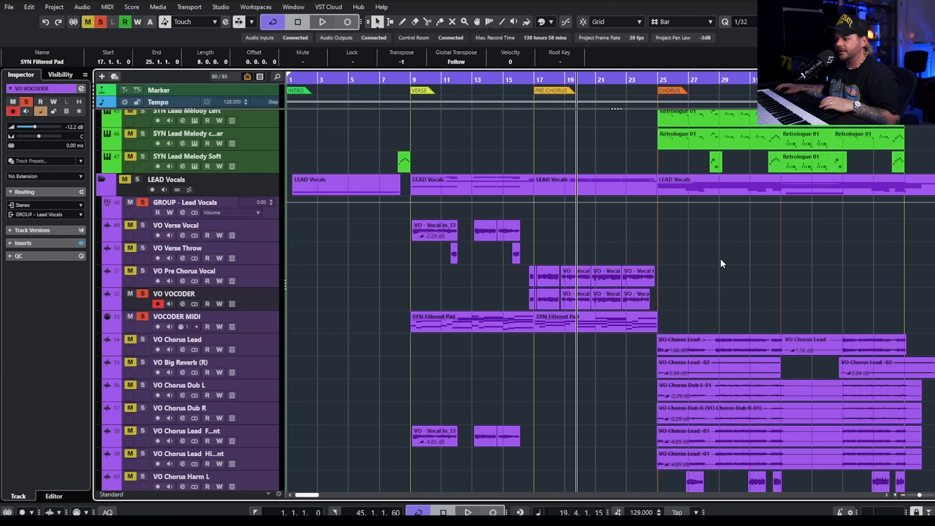
Bypass RoomWorks SE, Cloner and Brickwall Limiter on VO VOCODER during playback to hear the vocoder without them
{"action": "left_click", "coordinate": [448, 282]}
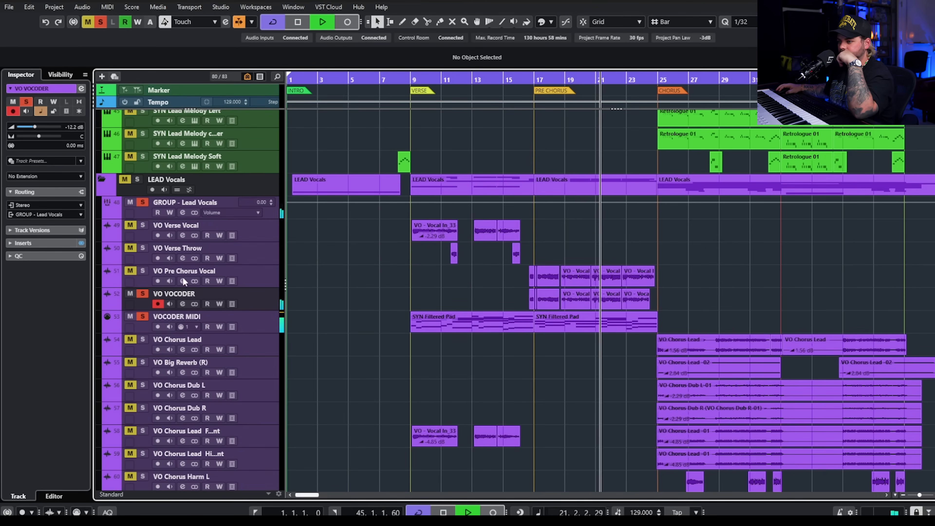
{"action": "left_click", "coordinate": [183, 305]}
{"action": "left_click", "coordinate": [183, 345]}
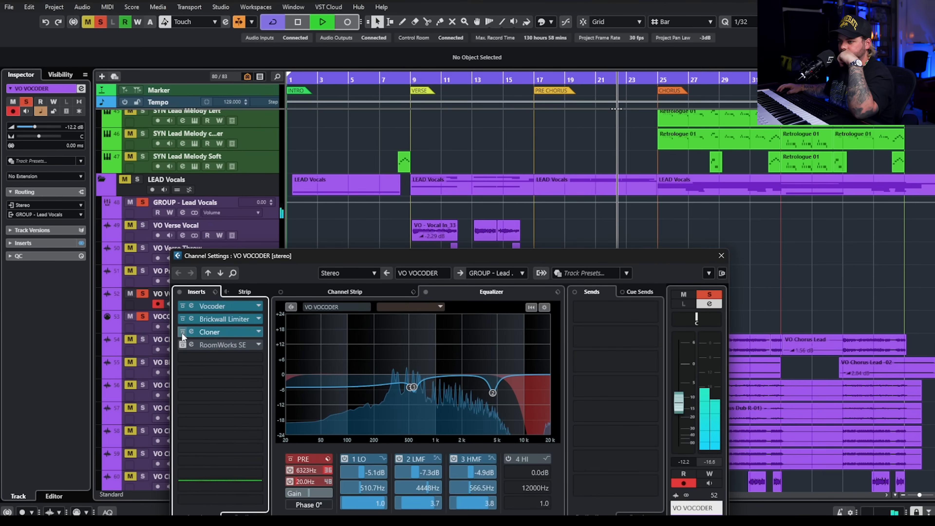
{"action": "left_click", "coordinate": [182, 332]}
{"action": "left_click", "coordinate": [182, 320]}
{"action": "left_click_drag", "start_coordinate": [662, 255], "coordinate": [506, 176]}
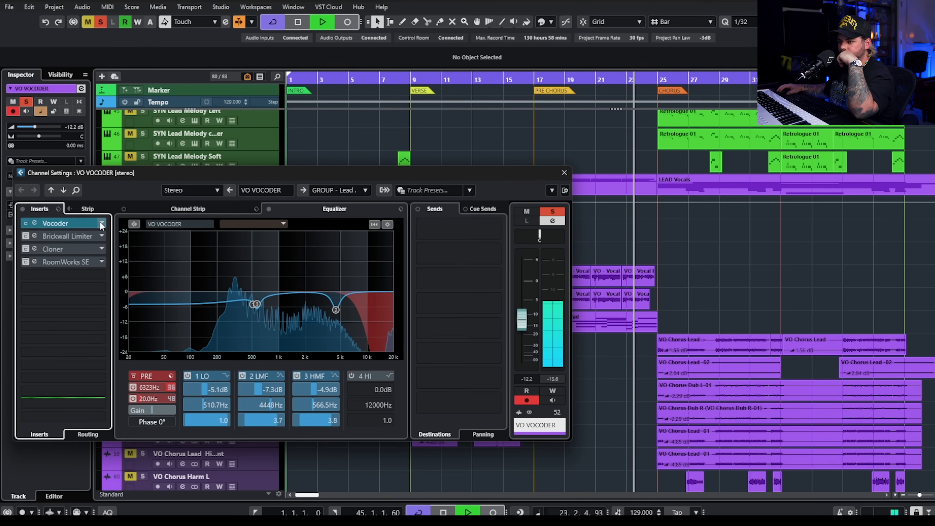
Replay the vocoder from bar 16, re-enabling Brickwall Limiter, Cloner and RoomWorks SE in turn, and close the channel settings
{"action": "left_click", "coordinate": [524, 91]}
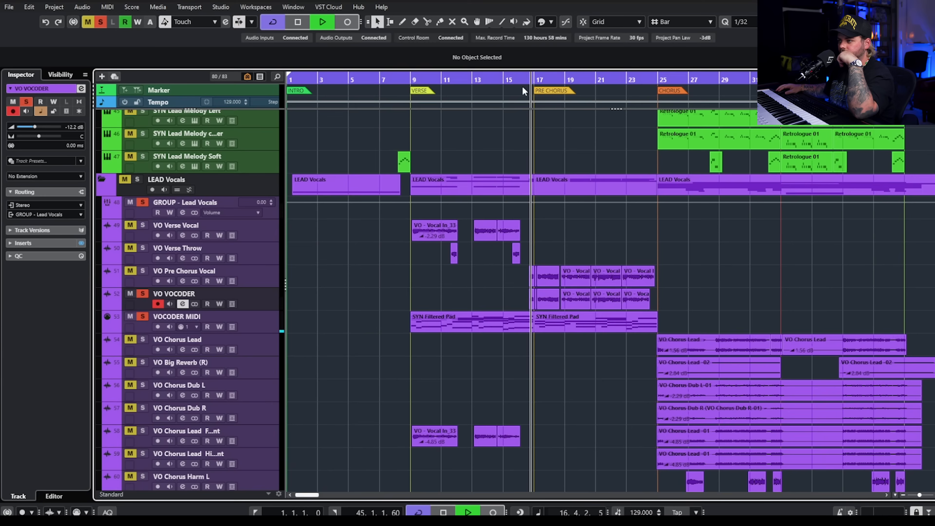
{"action": "left_click", "coordinate": [182, 304]}
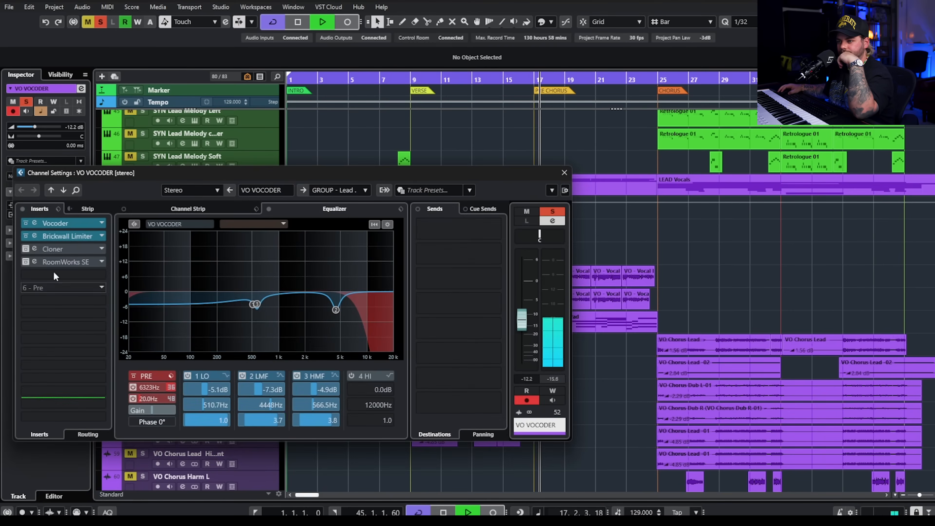
{"action": "left_click", "coordinate": [24, 249]}
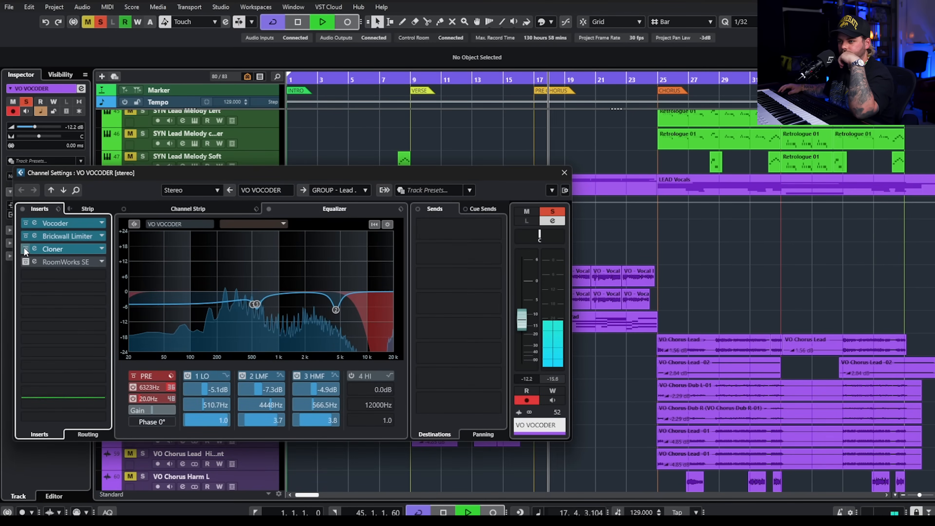
{"action": "left_click", "coordinate": [26, 261]}
{"action": "left_click", "coordinate": [564, 172]}
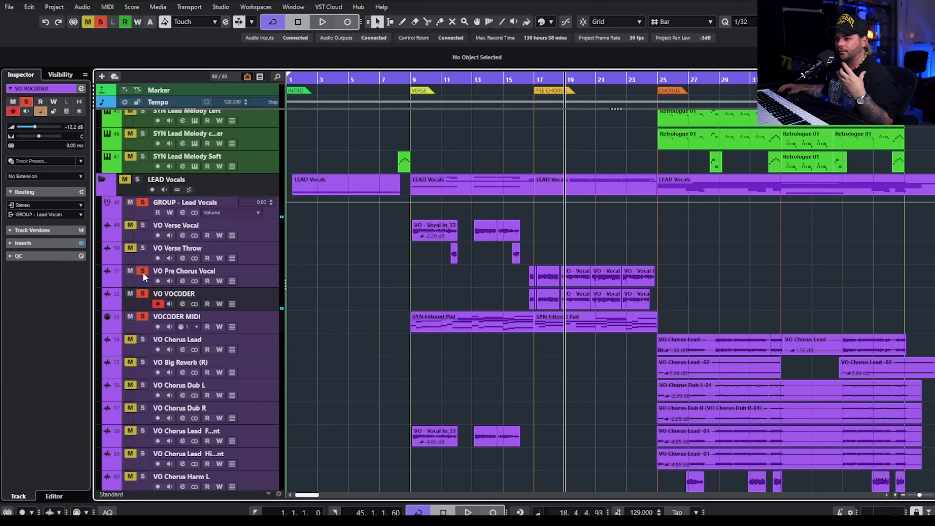
Play the soloed pre-chorus vocal and vocoder together while looking over the vocal, synth, bass and FX tracks, then stop playback
{"action": "scroll", "coordinate": [584, 383], "scroll_direction": "down", "scroll_amount": 5}
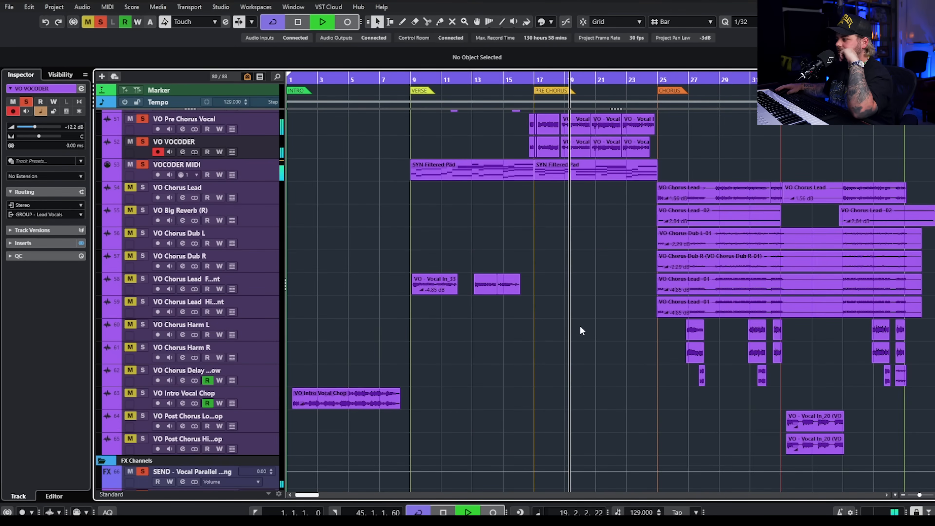
{"action": "scroll", "coordinate": [560, 273], "scroll_direction": "up", "scroll_amount": 7}
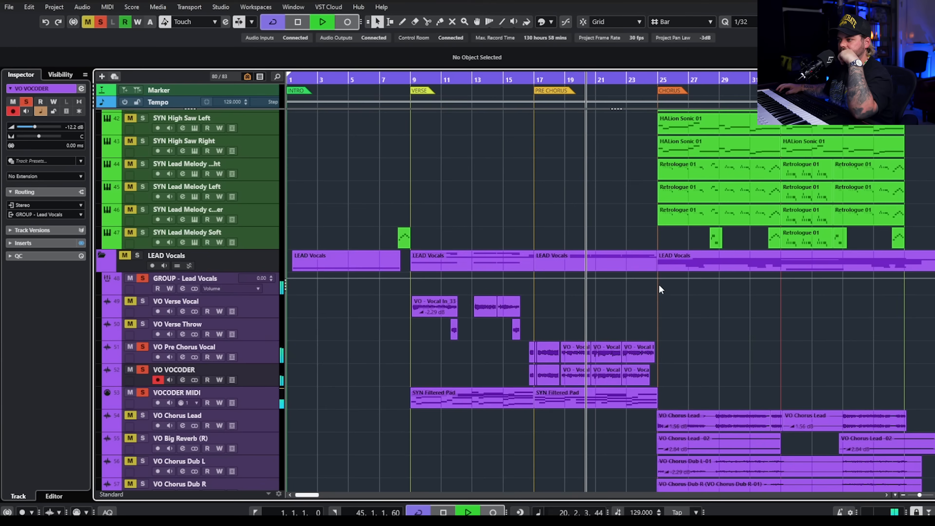
{"action": "scroll", "coordinate": [652, 295], "scroll_direction": "down", "scroll_amount": 10}
{"action": "scroll", "coordinate": [651, 291], "scroll_direction": "down", "scroll_amount": 3}
{"action": "scroll", "coordinate": [655, 264], "scroll_direction": "up", "scroll_amount": 12}
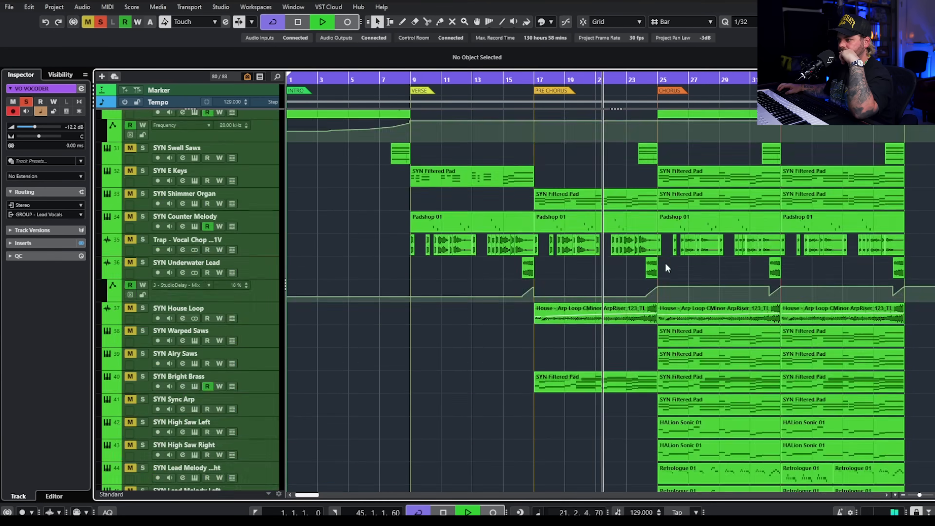
{"action": "scroll", "coordinate": [665, 263], "scroll_direction": "down", "scroll_amount": 4}
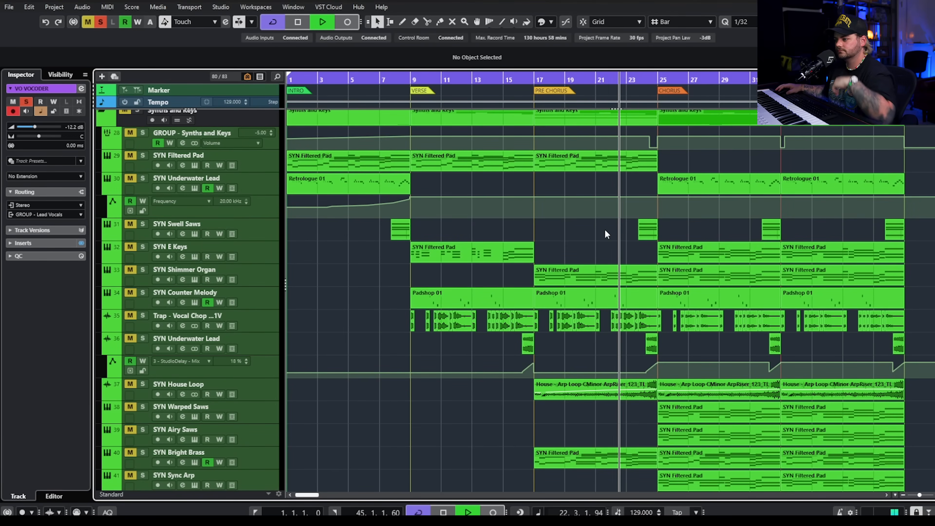
{"action": "scroll", "coordinate": [607, 241], "scroll_direction": "up", "scroll_amount": 10}
{"action": "left_click", "coordinate": [213, 448]}
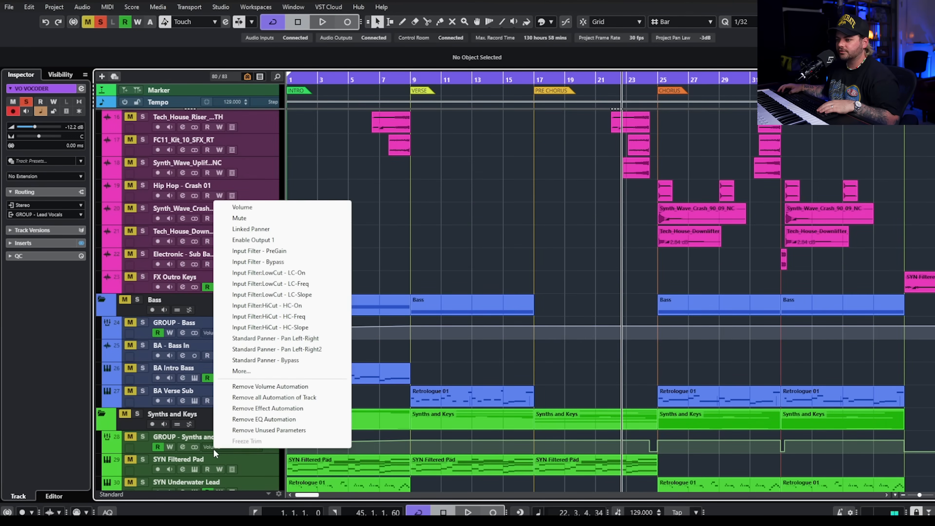
{"action": "left_click", "coordinate": [431, 207]}
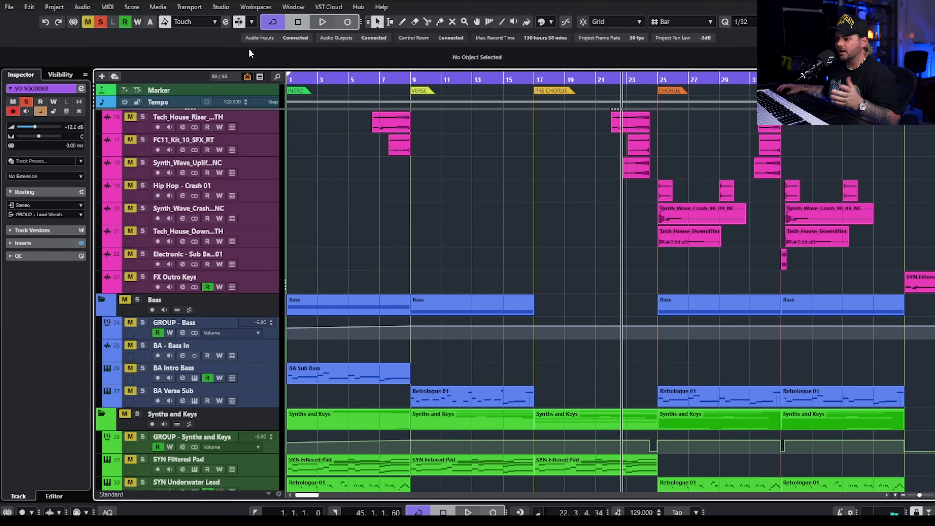
Clear all solos and select the FX Outro Keys track
{"action": "left_click", "coordinate": [100, 21]}
{"action": "scroll", "coordinate": [609, 232], "scroll_direction": "up", "scroll_amount": 4}
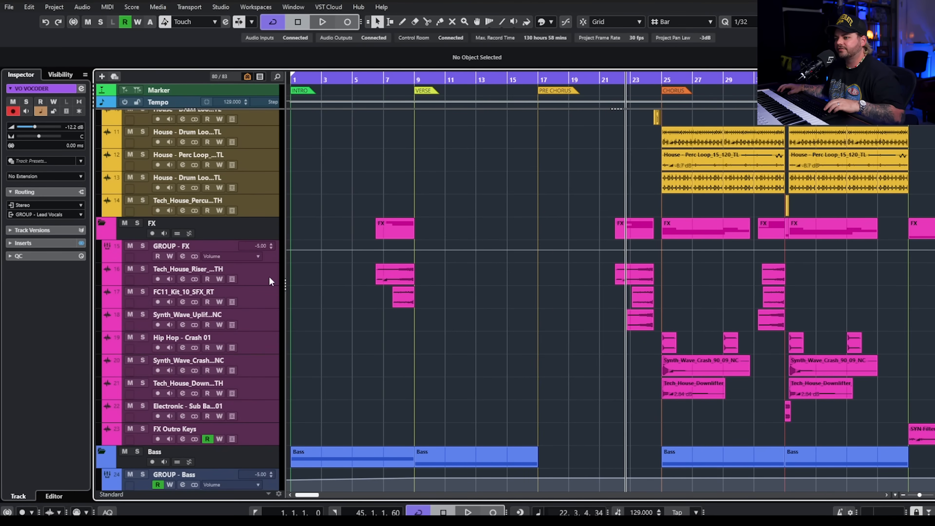
{"action": "left_click", "coordinate": [258, 432]}
Look through the whole arrangement from the group tracks up to the main drums, with the chorus through the outro in view
{"action": "scroll", "coordinate": [394, 368], "scroll_direction": "down", "scroll_amount": 1}
{"action": "scroll", "coordinate": [496, 333], "scroll_direction": "right", "scroll_amount": 2}
{"action": "scroll", "coordinate": [498, 305], "scroll_direction": "up", "scroll_amount": 4}
{"action": "scroll", "coordinate": [542, 284], "scroll_direction": "down", "scroll_amount": 5}
{"action": "scroll", "coordinate": [548, 280], "scroll_direction": "down", "scroll_amount": 12}
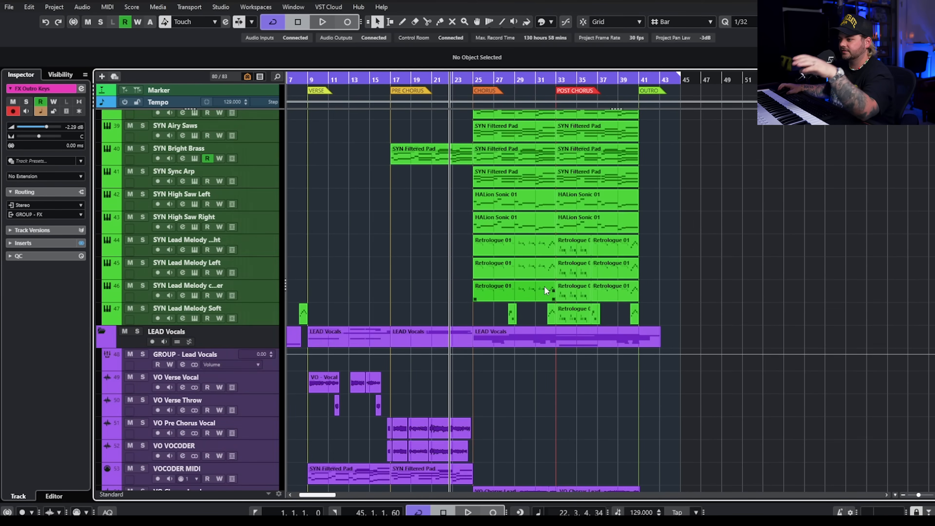
{"action": "scroll", "coordinate": [548, 269], "scroll_direction": "up", "scroll_amount": 3}
{"action": "scroll", "coordinate": [558, 255], "scroll_direction": "down", "scroll_amount": 3}
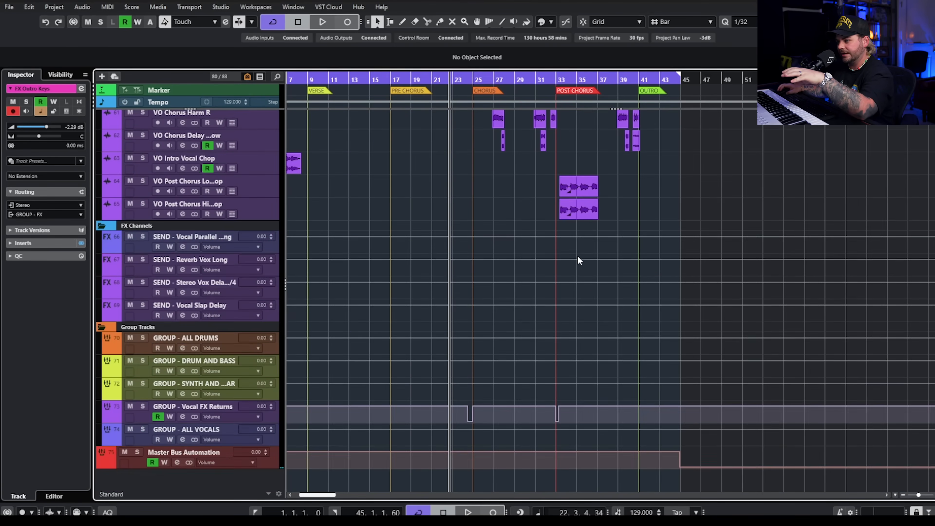
{"action": "scroll", "coordinate": [571, 257], "scroll_direction": "up", "scroll_amount": 15}
{"action": "scroll", "coordinate": [498, 186], "scroll_direction": "up", "scroll_amount": 3}
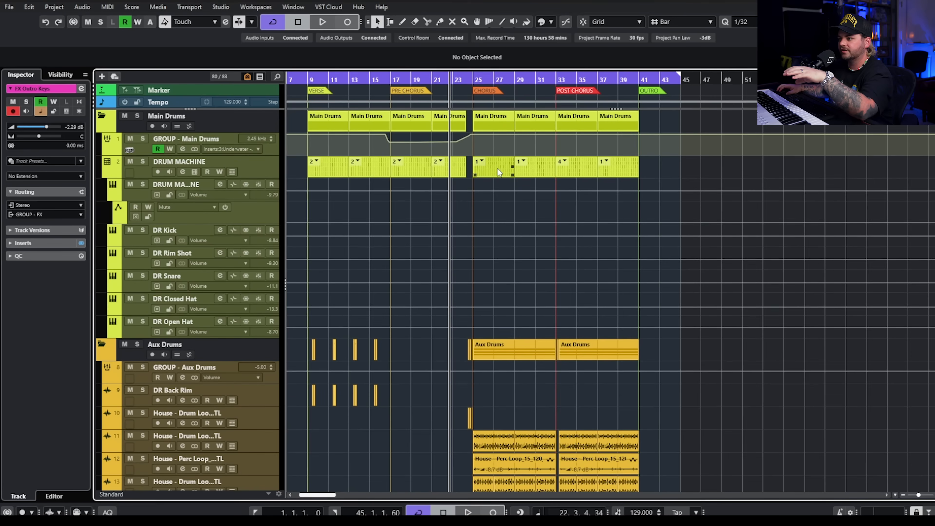
Show the DRUM MACHINE track's first chorus event at bar 25 in the pattern editor, checking its assigned pattern
{"action": "scroll", "coordinate": [485, 169], "scroll_direction": "up", "scroll_amount": 4}
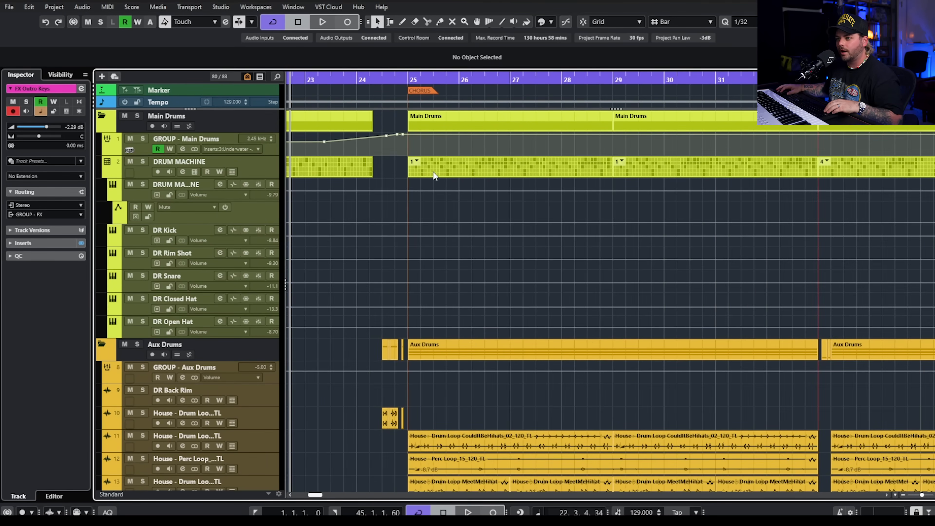
{"action": "left_click", "coordinate": [416, 163]}
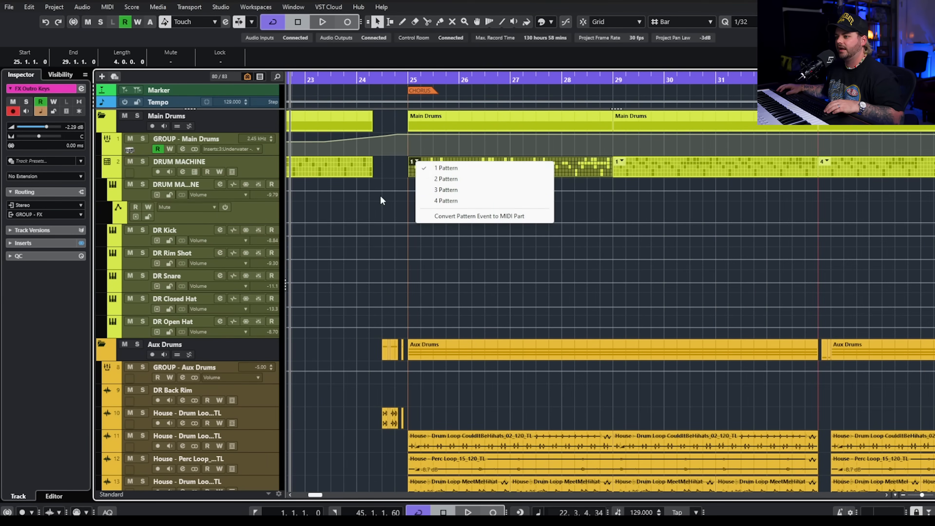
{"action": "left_click", "coordinate": [417, 159]}
{"action": "double_click", "coordinate": [445, 168]}
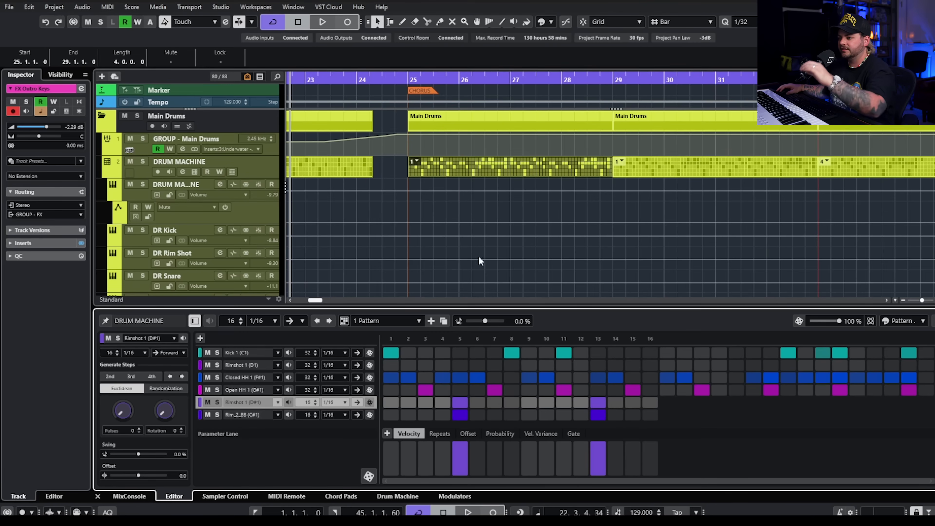
Solo the DRUM MACHINE track and play its pattern from the start of the chorus, then stop playback
{"action": "left_click", "coordinate": [401, 87]}
{"action": "left_click", "coordinate": [142, 162]}
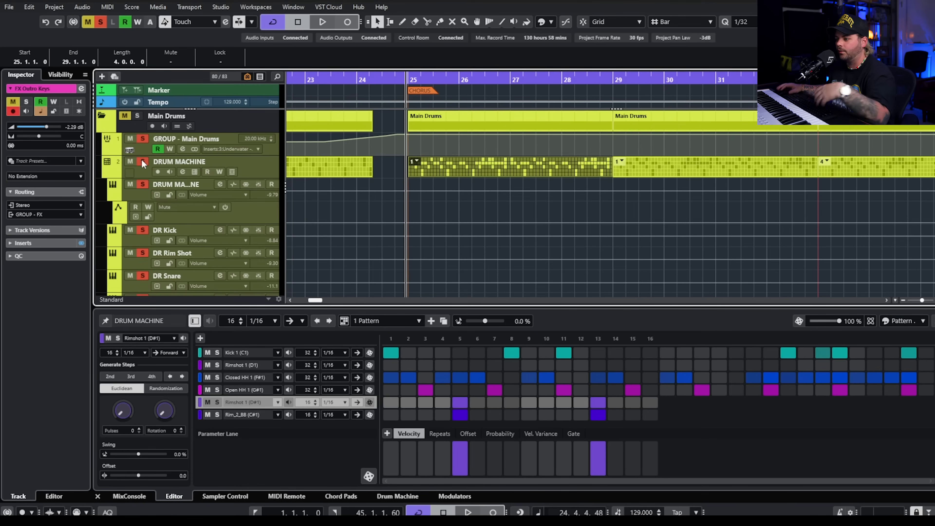
{"action": "key", "text": "space"}
{"action": "key", "text": "g"}
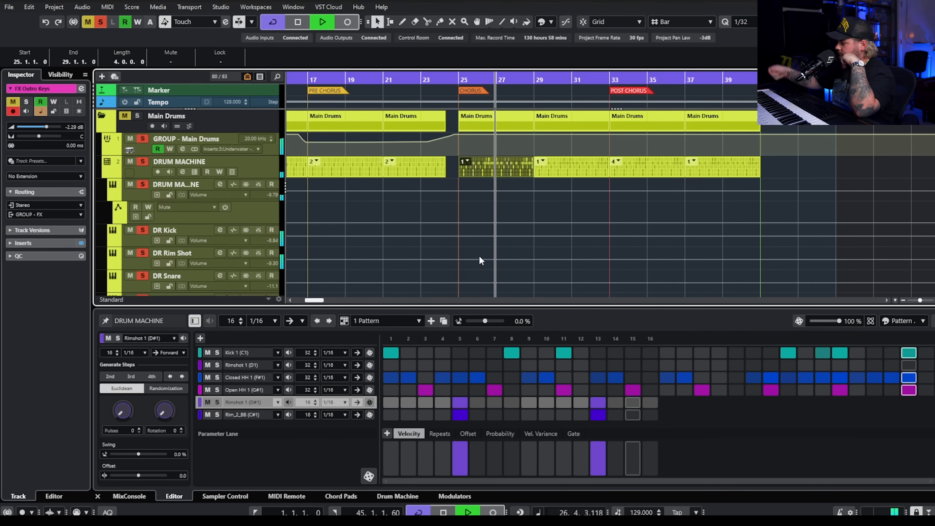
{"action": "key", "text": "space"}
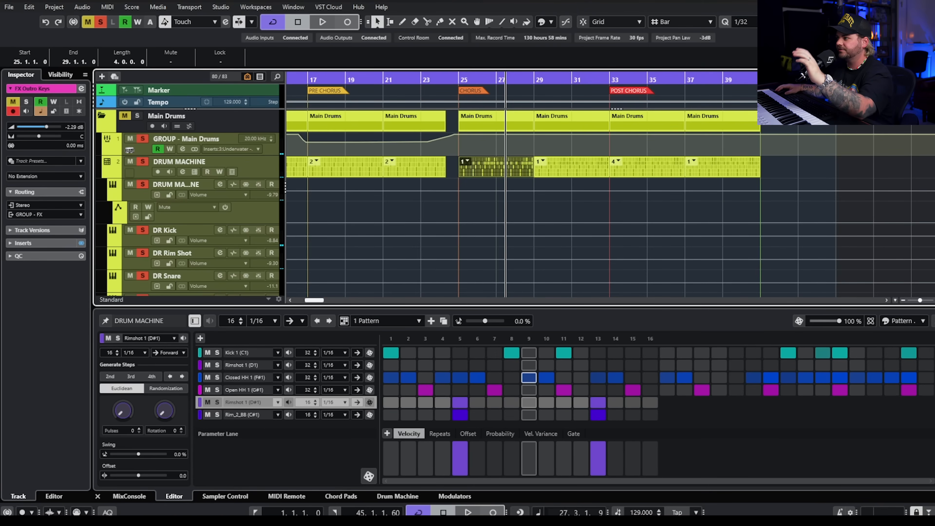
Close the pattern editor, look over the chorus drum tracks and select the DRUM MACHINE event at bar 37
{"action": "left_click", "coordinate": [381, 497]}
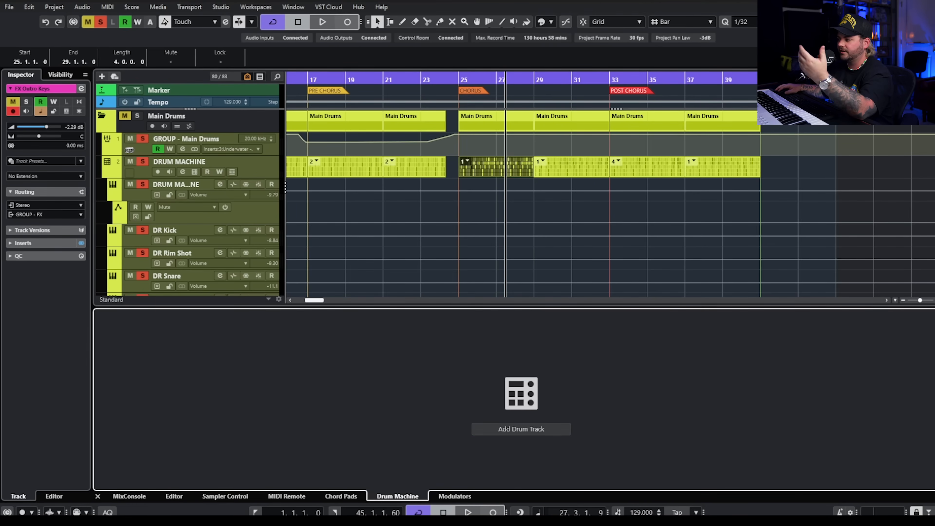
{"action": "key", "text": "ctrl+alt+e"}
{"action": "scroll", "coordinate": [505, 305], "scroll_direction": "down", "scroll_amount": 3}
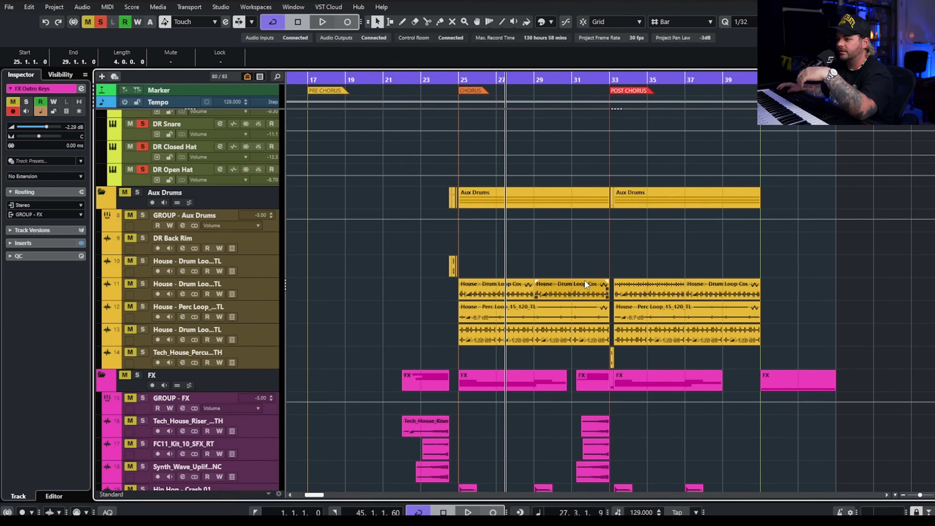
{"action": "scroll", "coordinate": [585, 281], "scroll_direction": "up", "scroll_amount": 3}
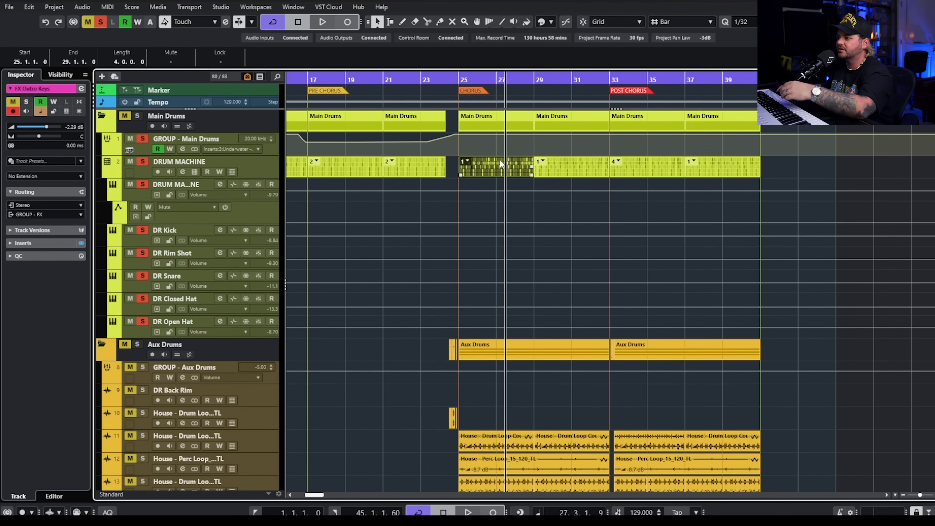
{"action": "left_click", "coordinate": [727, 170]}
Solo the two House drum loops and the perc loop on tracks 11 to 13, with the playhead at the chorus start
{"action": "scroll", "coordinate": [467, 304], "scroll_direction": "down", "scroll_amount": 2}
{"action": "left_click", "coordinate": [457, 79]}
{"action": "left_click", "coordinate": [143, 360]}
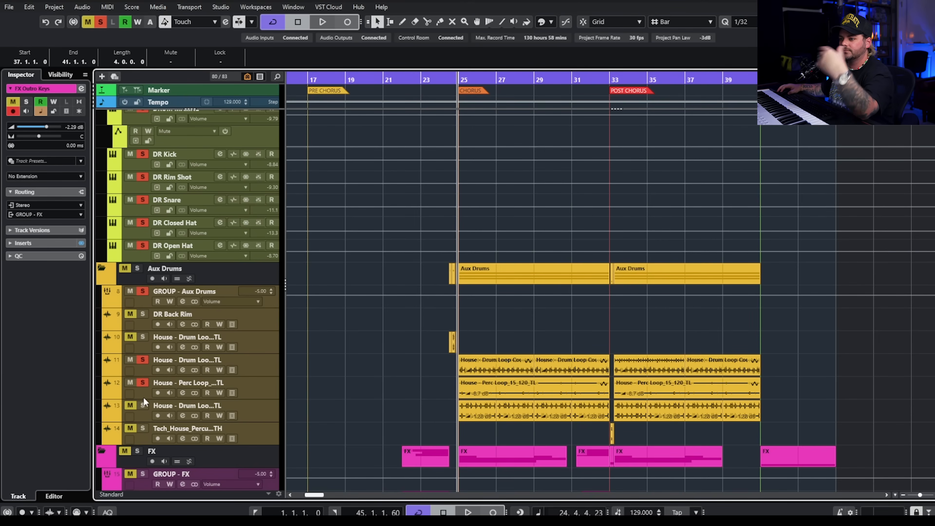
{"action": "left_click", "coordinate": [349, 404]}
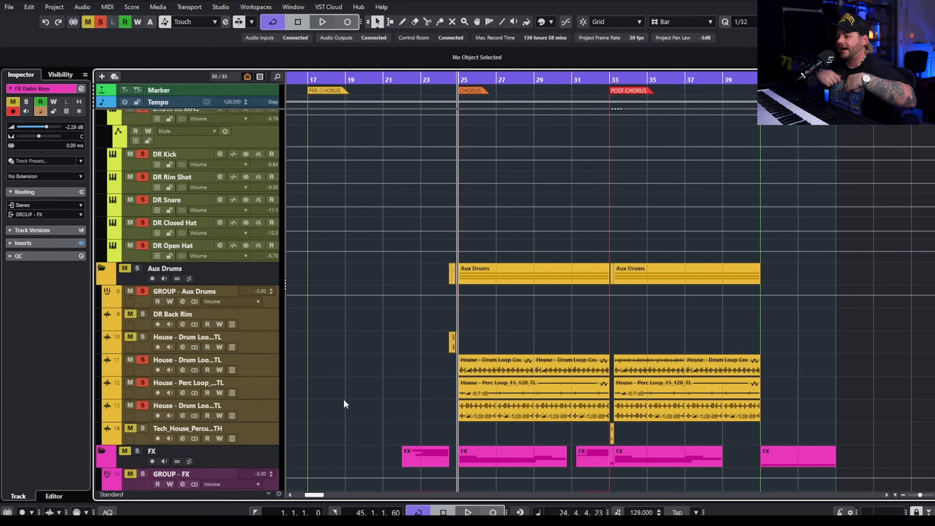
{"action": "scroll", "coordinate": [352, 400], "scroll_direction": "up", "scroll_amount": 3}
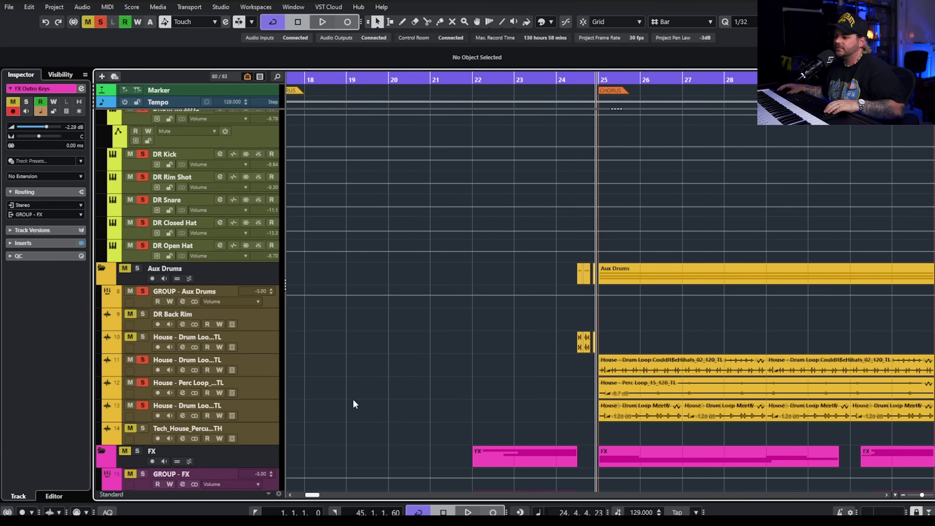
Play the chorus with the main drums and House loops together while looking over the Aux Drums and FX tracks, then stop
{"action": "key", "text": "space"}
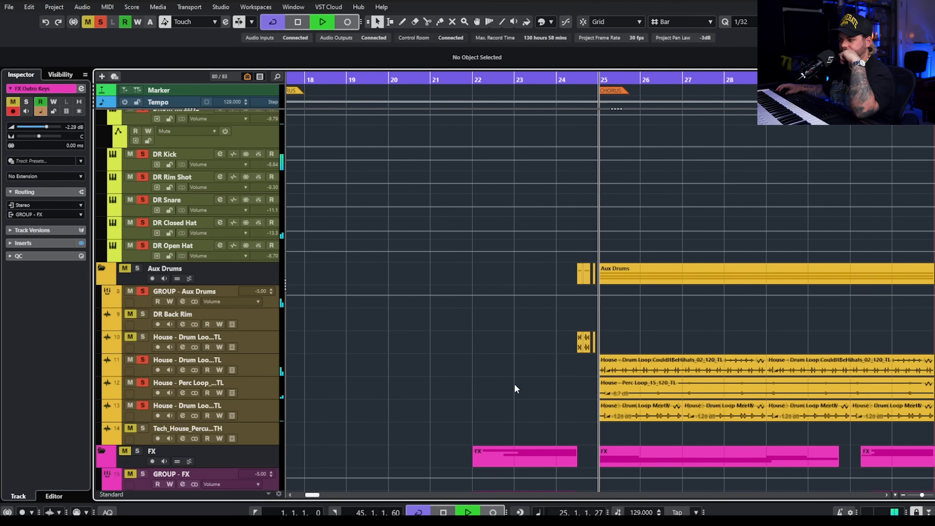
{"action": "key", "text": "f"}
{"action": "scroll", "coordinate": [517, 333], "scroll_direction": "right", "scroll_amount": 1}
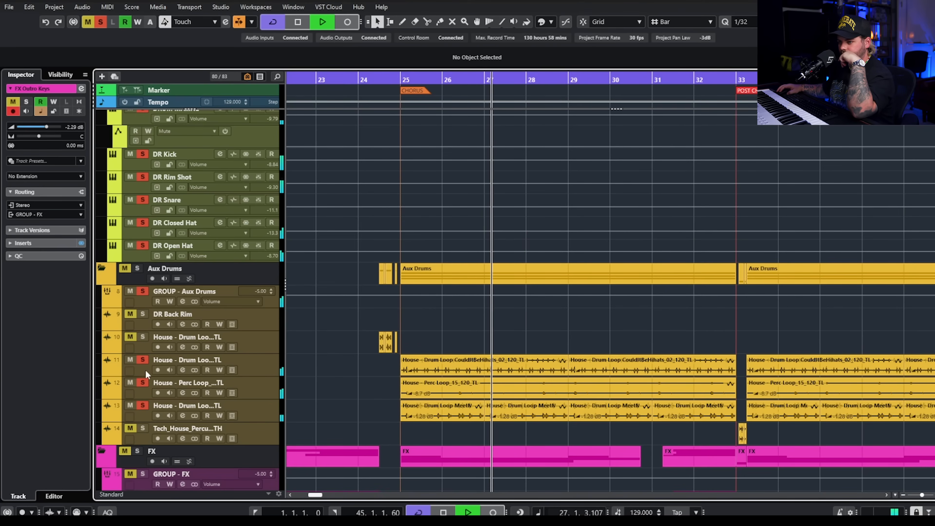
{"action": "scroll", "coordinate": [166, 173], "scroll_direction": "down", "scroll_amount": 4}
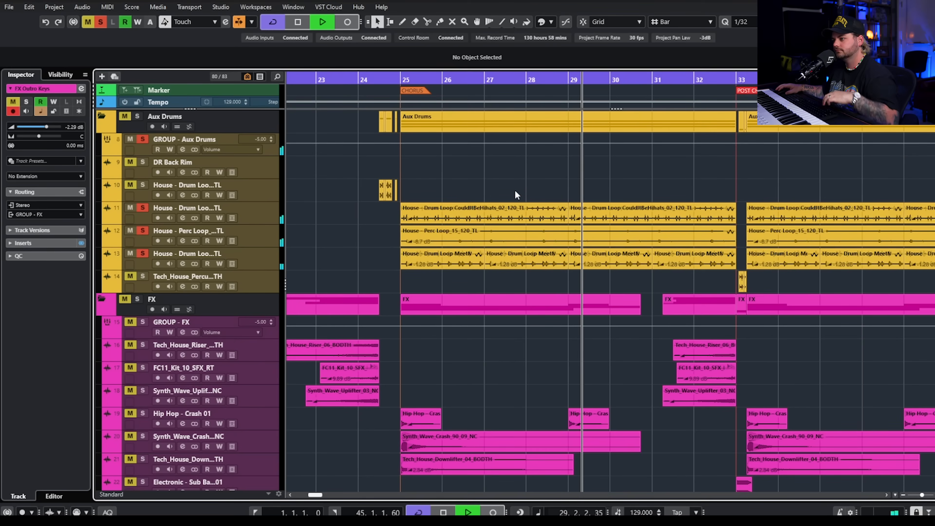
{"action": "key", "text": "space"}
Select the House loop events in the chorus and open the Tech House content set in the media browser
{"action": "left_click_drag", "start_coordinate": [355, 220], "coordinate": [618, 274]}
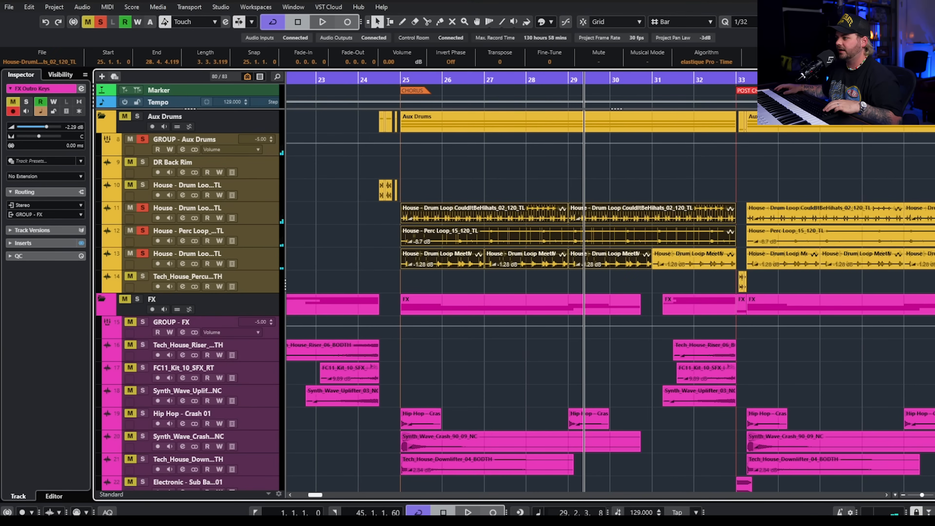
{"action": "left_click", "coordinate": [913, 22]}
{"action": "scroll", "coordinate": [863, 297], "scroll_direction": "down", "scroll_amount": 3}
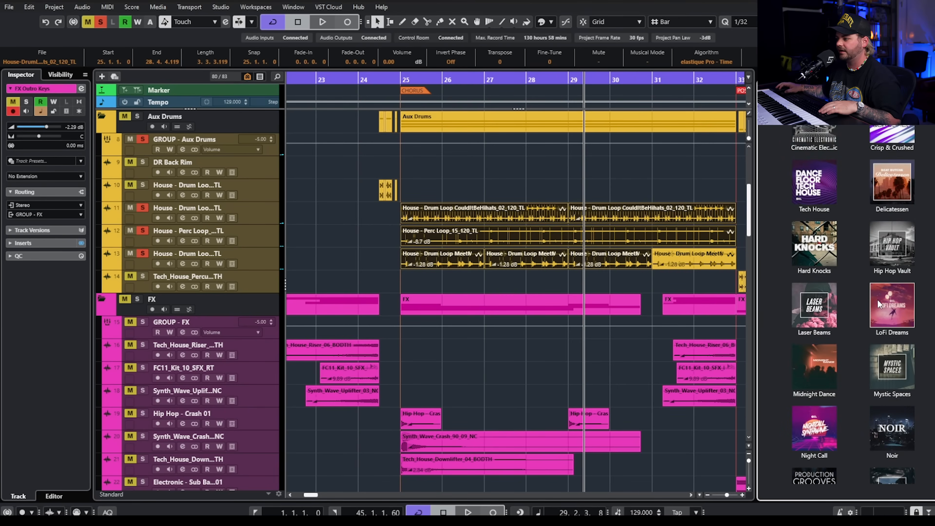
{"action": "scroll", "coordinate": [851, 265], "scroll_direction": "up", "scroll_amount": 3}
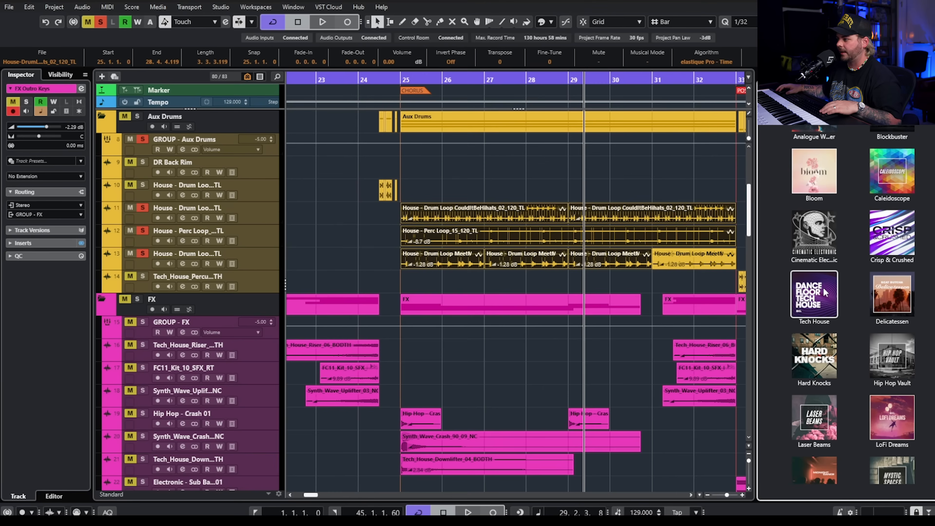
{"action": "left_click", "coordinate": [824, 293]}
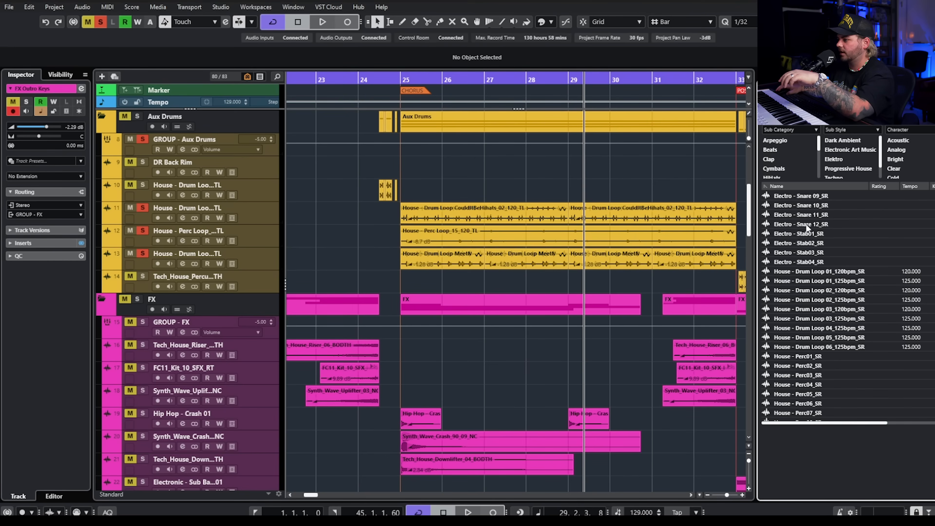
Return to the content set overview, browse the available sample packs and close the media browser
{"action": "left_click", "coordinate": [769, 88]}
{"action": "scroll", "coordinate": [858, 351], "scroll_direction": "down", "scroll_amount": 2}
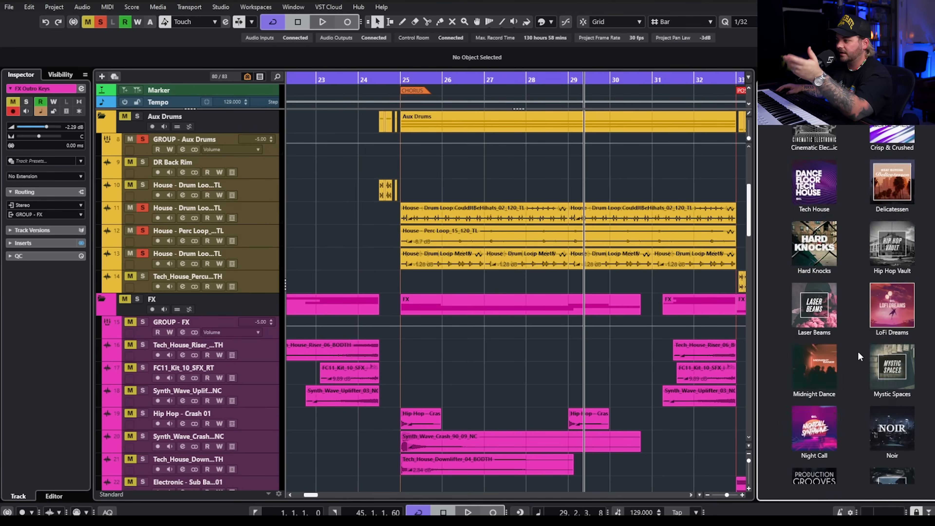
{"action": "scroll", "coordinate": [860, 352], "scroll_direction": "up", "scroll_amount": 5}
{"action": "scroll", "coordinate": [869, 351], "scroll_direction": "down", "scroll_amount": 7}
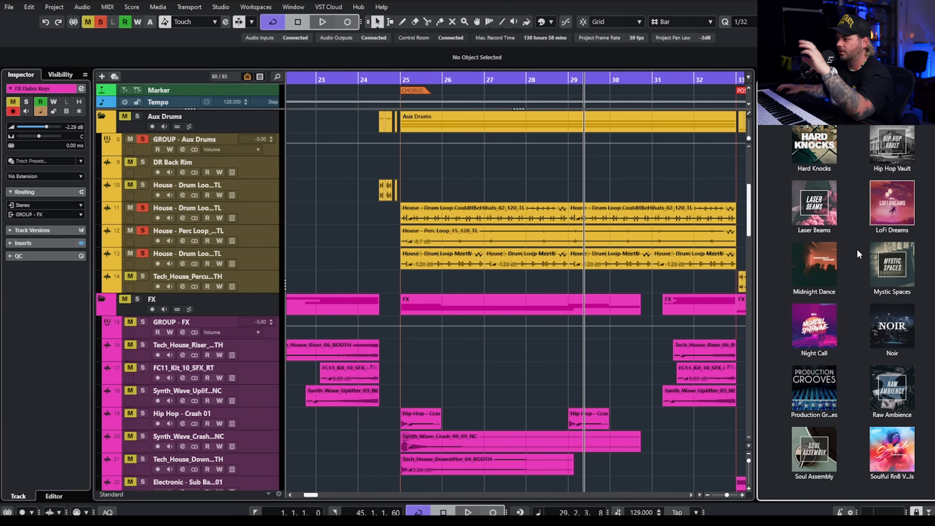
{"action": "scroll", "coordinate": [853, 253], "scroll_direction": "up", "scroll_amount": 5}
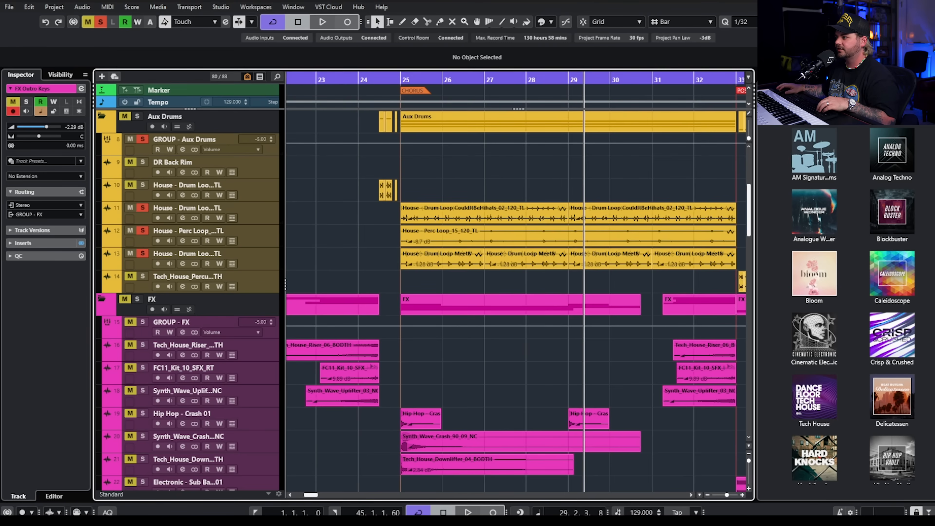
{"action": "left_click", "coordinate": [906, 22]}
Solo the Drum Loop Bamboo track, view its channel settings and play its fill leading into the chorus, then stop
{"action": "left_click", "coordinate": [374, 79]}
{"action": "left_click", "coordinate": [143, 185]}
{"action": "left_click", "coordinate": [182, 195]}
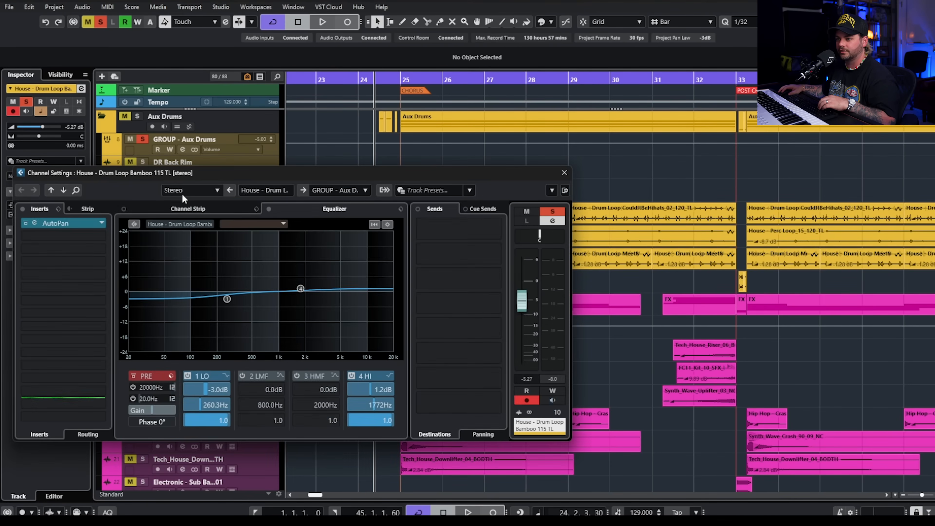
{"action": "key", "text": "space"}
{"action": "left_click", "coordinate": [564, 174]}
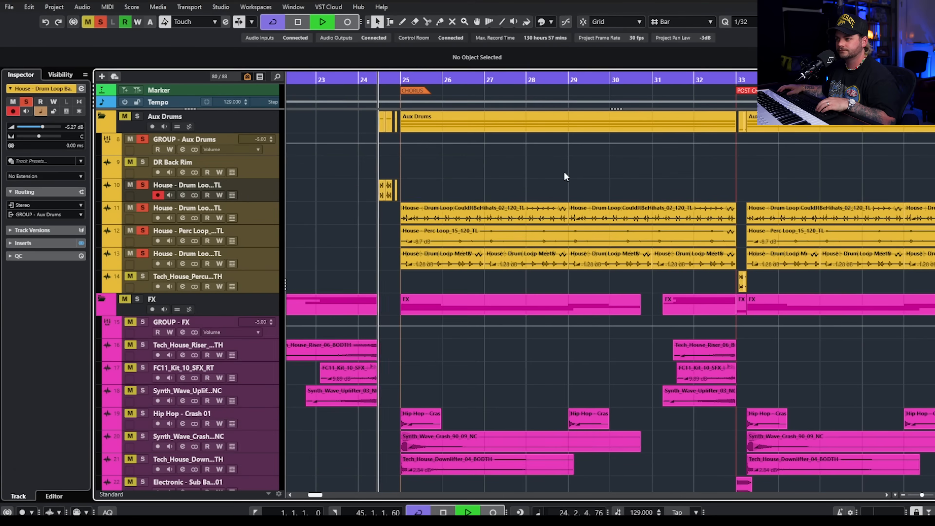
{"action": "key", "text": "space"}
{"action": "left_click", "coordinate": [187, 192]}
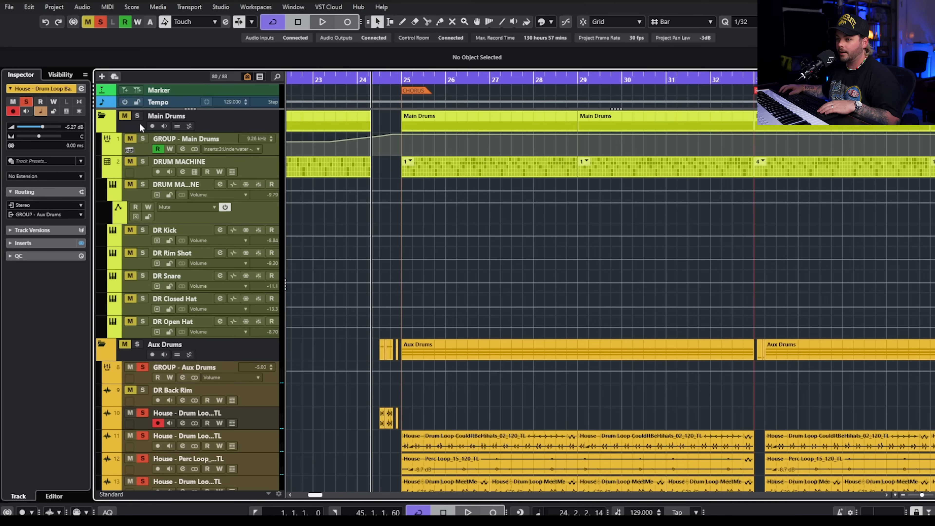
Solo the Main Drums and Aux Drums folders and play all the drums from the fill into the chorus
{"action": "left_click", "coordinate": [137, 116]}
{"action": "key", "text": "space"}
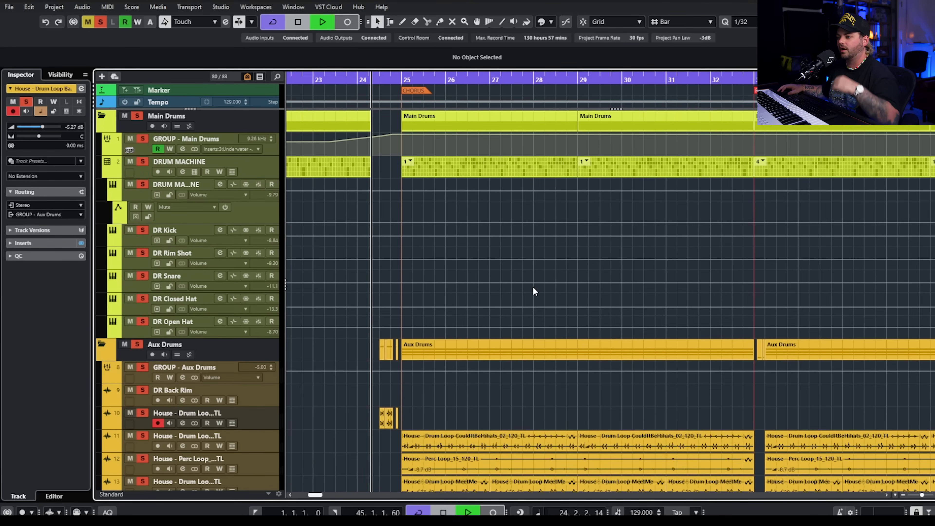
{"action": "scroll", "coordinate": [575, 398], "scroll_direction": "down", "scroll_amount": 4}
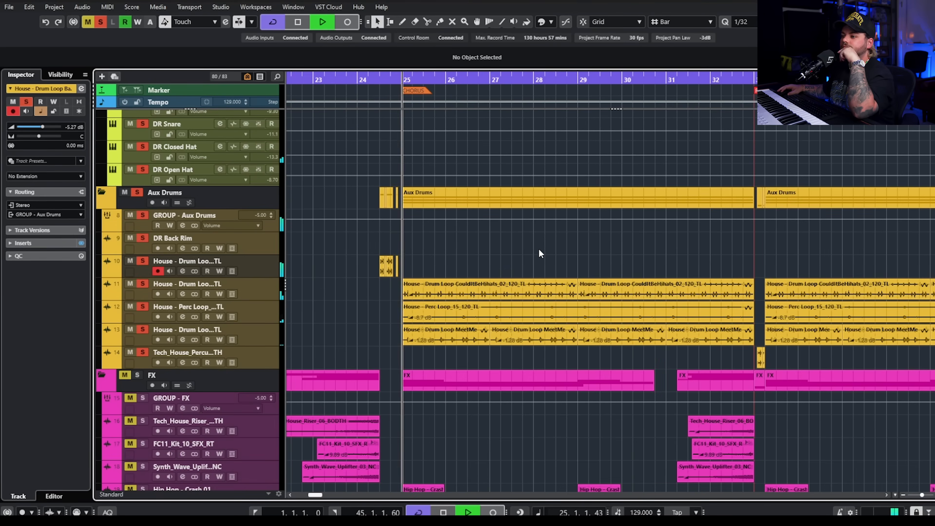
{"action": "scroll", "coordinate": [541, 245], "scroll_direction": "down", "scroll_amount": 3}
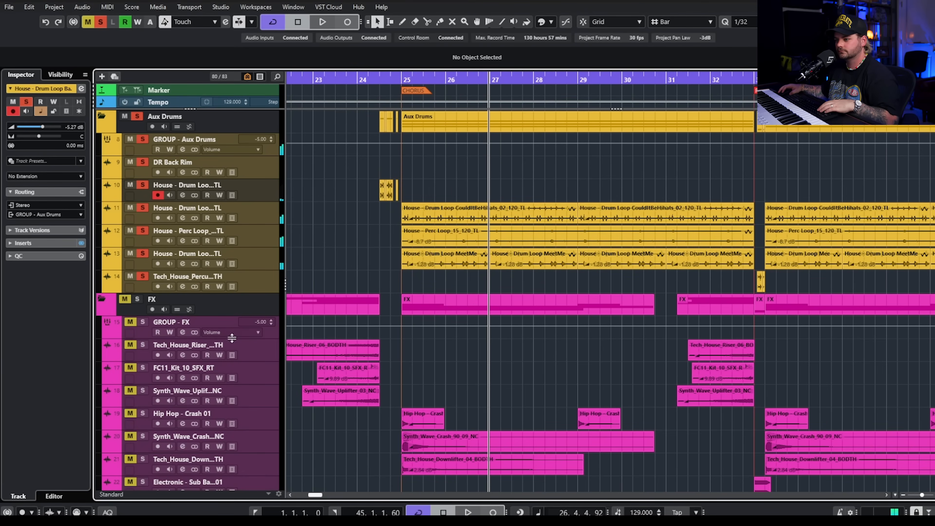
Solo the FX folder and play from bar 22 into the chorus while looking over the FX, bass and synth tracks
{"action": "scroll", "coordinate": [196, 212], "scroll_direction": "down", "scroll_amount": 10}
{"action": "scroll", "coordinate": [195, 212], "scroll_direction": "up", "scroll_amount": 6}
{"action": "left_click", "coordinate": [138, 223]}
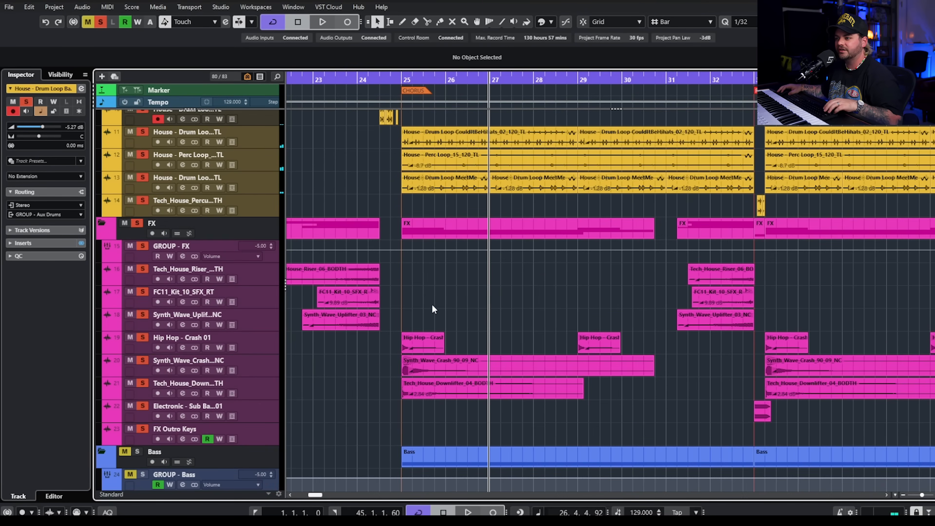
{"action": "scroll", "coordinate": [416, 280], "scroll_direction": "down", "scroll_amount": 2}
{"action": "left_click", "coordinate": [353, 80]}
{"action": "left_click", "coordinate": [338, 79]}
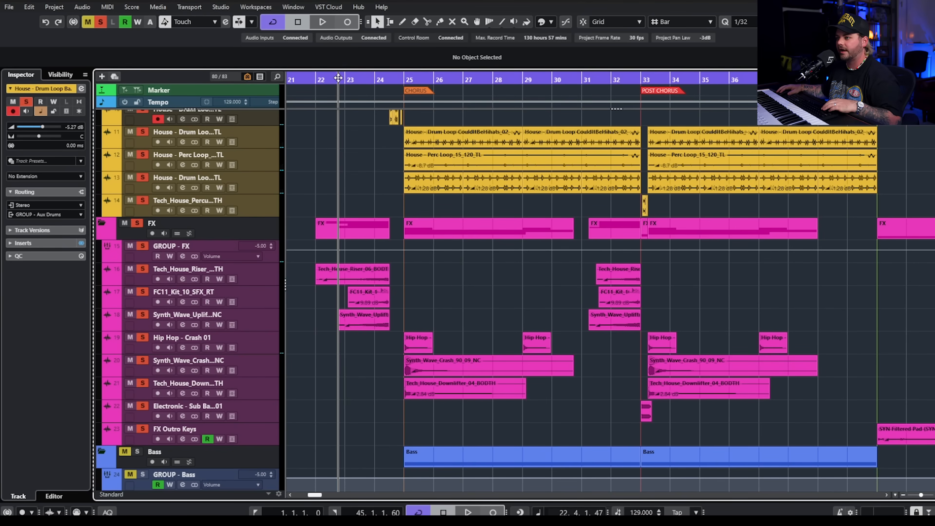
{"action": "key", "text": "space"}
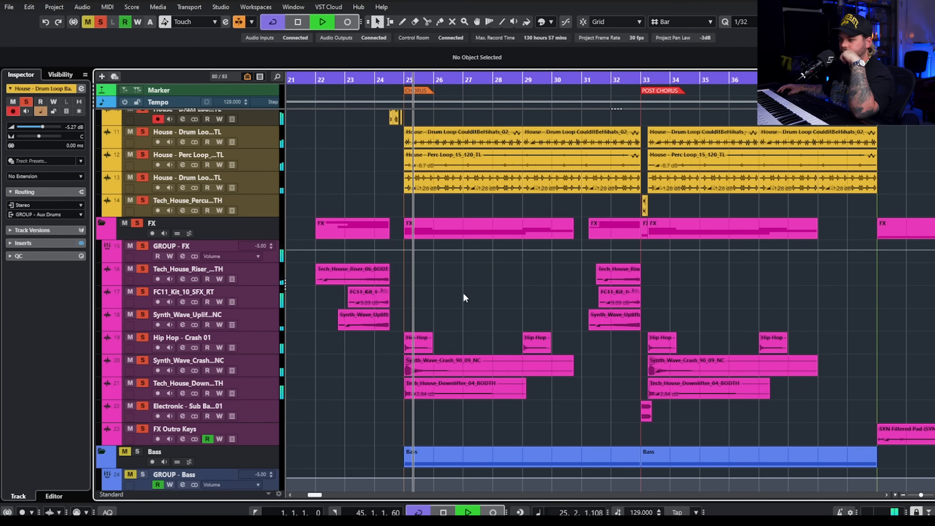
{"action": "scroll", "coordinate": [471, 293], "scroll_direction": "down", "scroll_amount": 3}
{"action": "scroll", "coordinate": [453, 282], "scroll_direction": "down", "scroll_amount": 2}
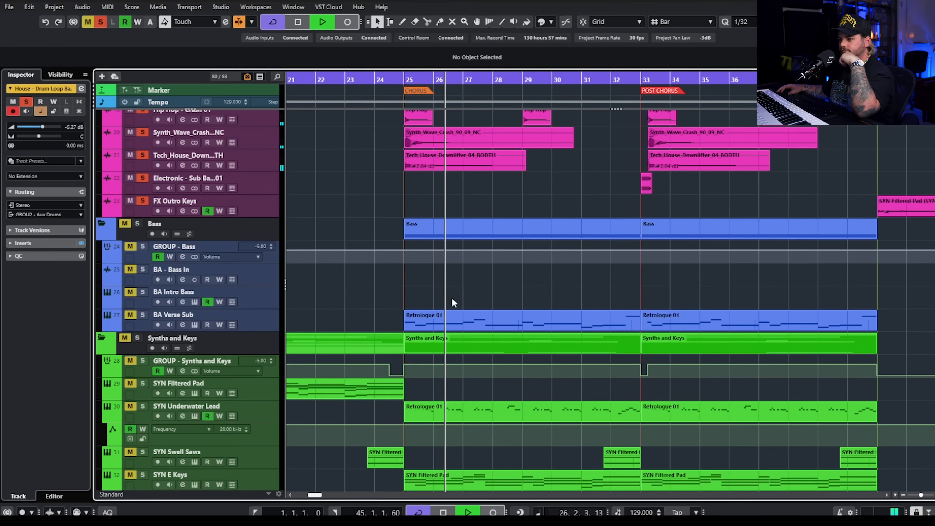
Solo the BA Verse Sub track, play it from the start of the chorus, and stop
{"action": "scroll", "coordinate": [462, 289], "scroll_direction": "down", "scroll_amount": 2}
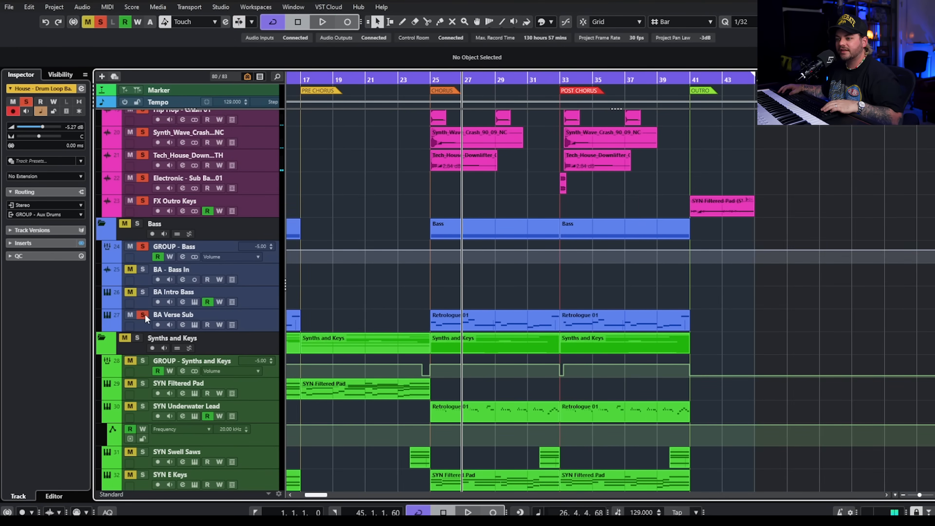
{"action": "left_click", "coordinate": [273, 319]}
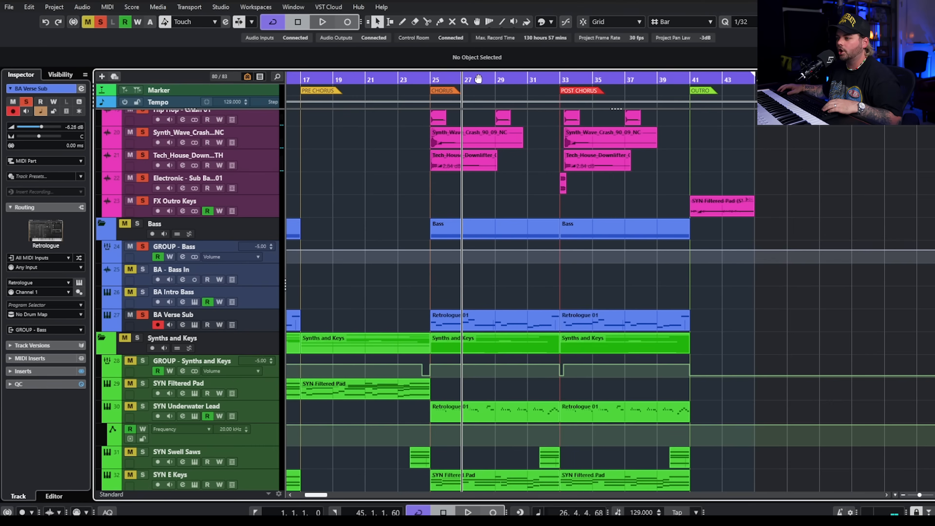
{"action": "left_click", "coordinate": [428, 76]}
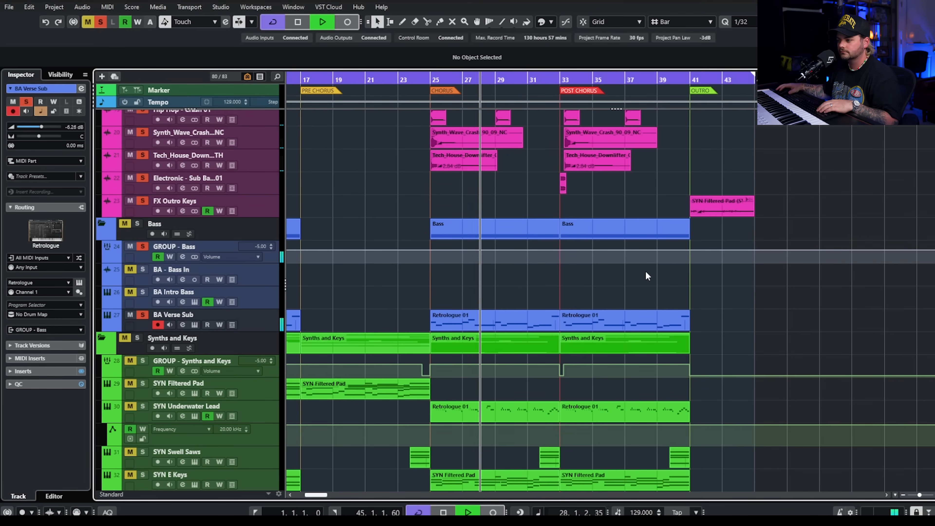
{"action": "scroll", "coordinate": [648, 276], "scroll_direction": "down", "scroll_amount": 5}
{"action": "scroll", "coordinate": [686, 276], "scroll_direction": "up", "scroll_amount": 2}
{"action": "key", "text": "space"}
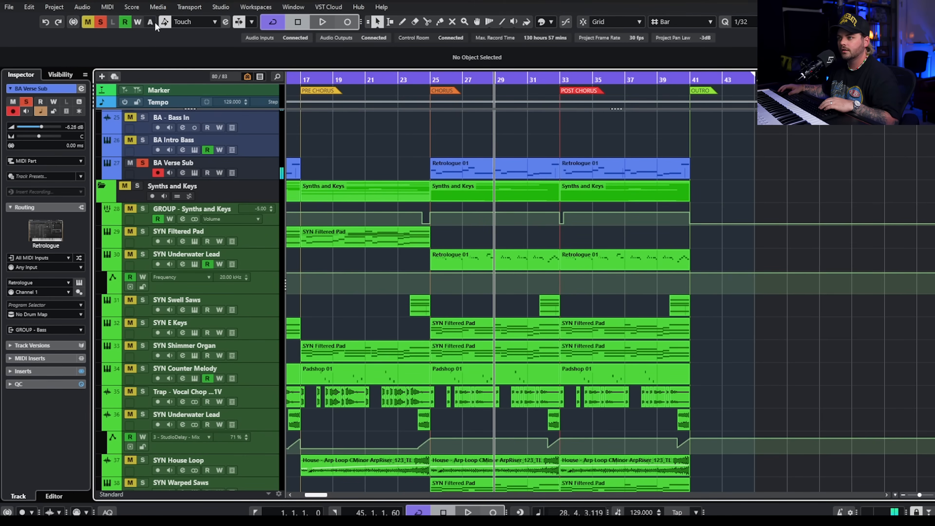
Clear all solos, solo the SYN Underwater Lead track, play it from just before the chorus, and stop
{"action": "left_click", "coordinate": [106, 24]}
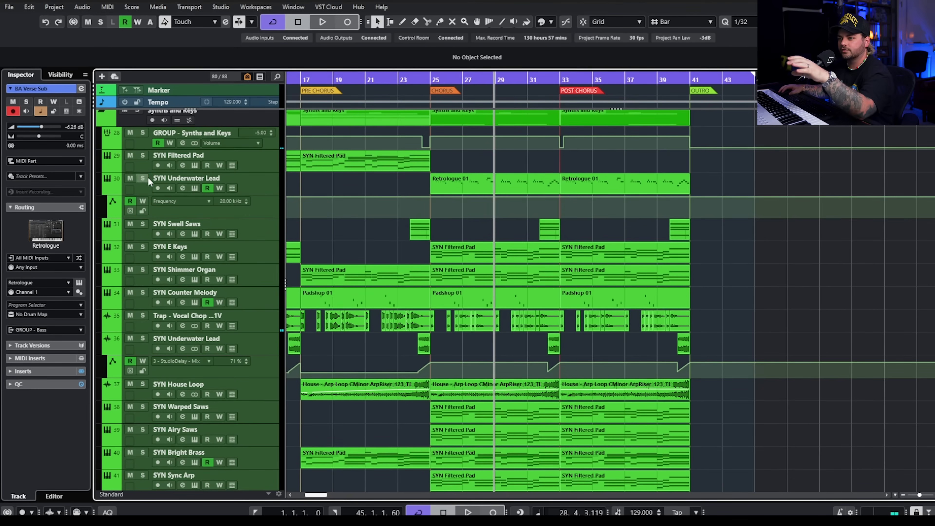
{"action": "left_click", "coordinate": [143, 178]}
{"action": "left_click", "coordinate": [276, 187]}
{"action": "key", "text": "g"}
{"action": "left_click_drag", "start_coordinate": [412, 78], "coordinate": [436, 176]}
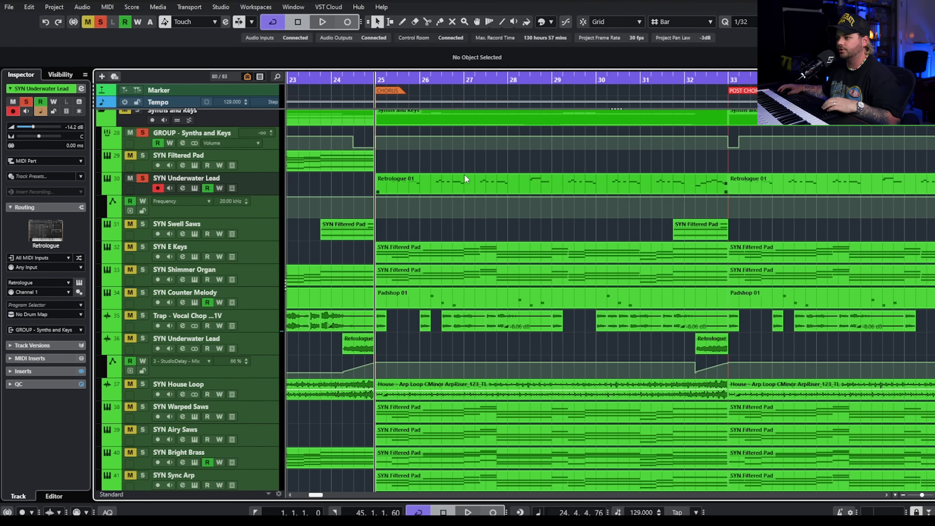
{"action": "key", "text": "space"}
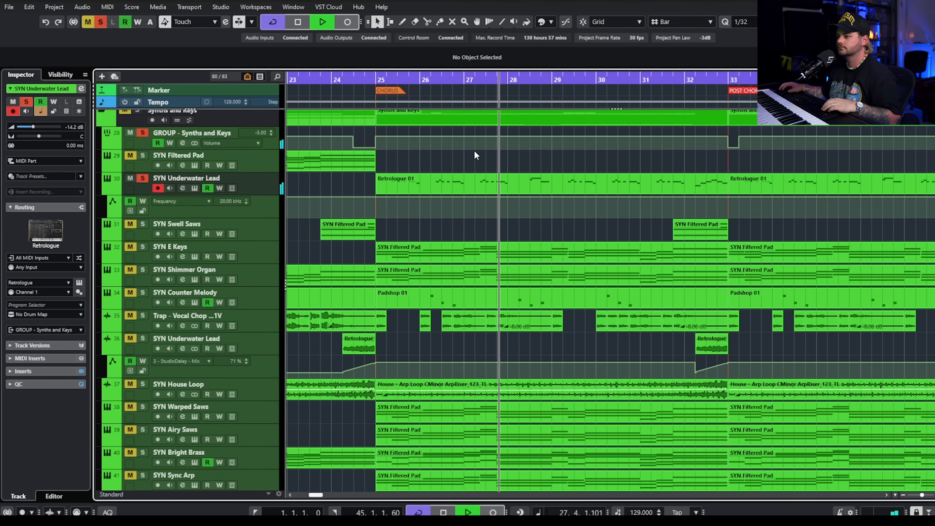
{"action": "key", "text": "space"}
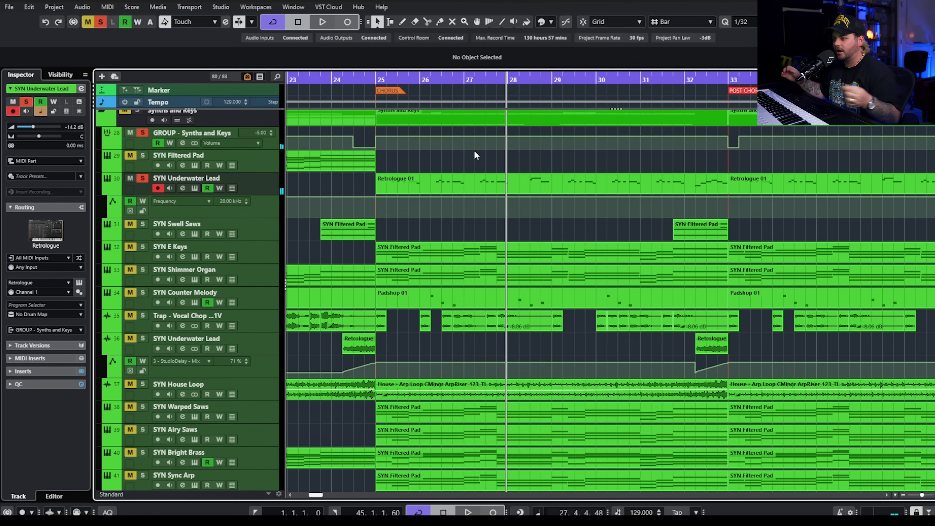
View the modulators on the SYN Underwater Lead track with its chorus part selected, and close the lower zone
{"action": "scroll", "coordinate": [492, 188], "scroll_direction": "down", "scroll_amount": 5}
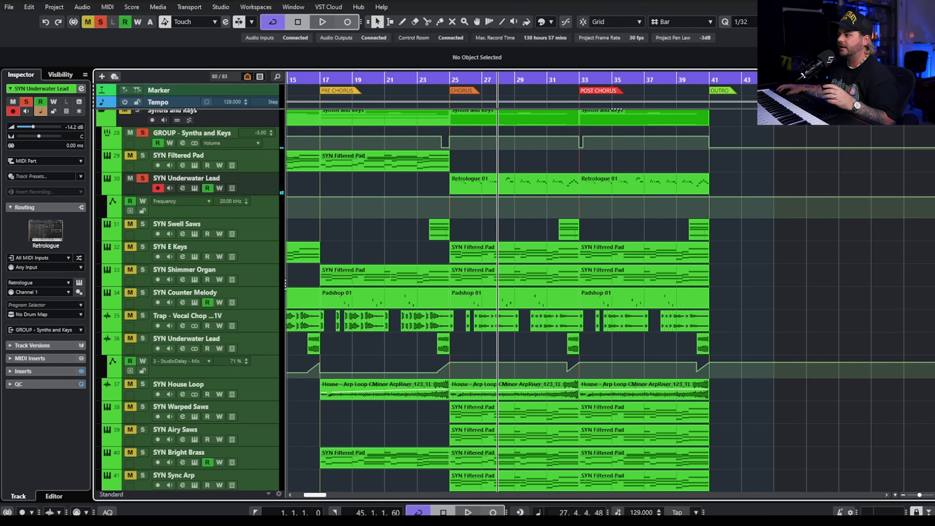
{"action": "key", "text": "ctrl+alt+e"}
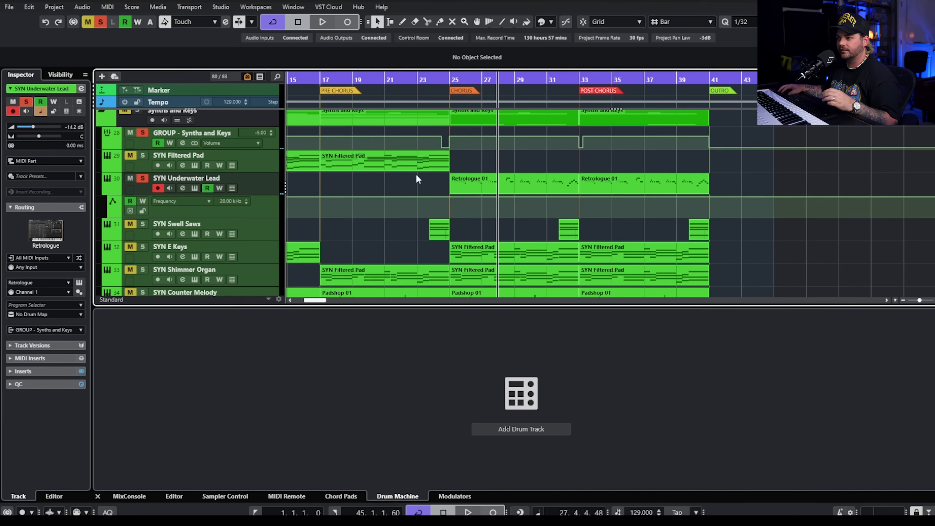
{"action": "left_click", "coordinate": [467, 186]}
{"action": "left_click", "coordinate": [455, 496]}
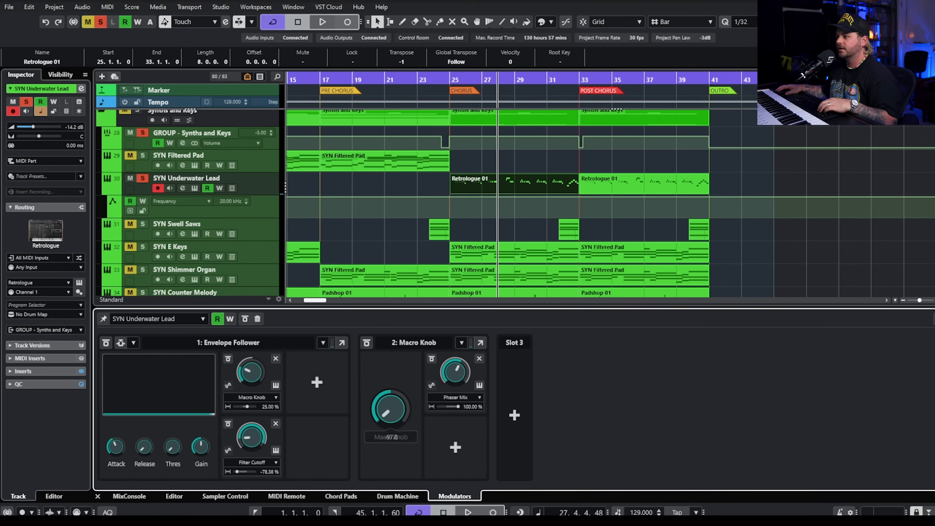
{"action": "key", "text": "ctrl+alt+e"}
Also solo SYN E Keys, Shimmer Organ, Counter Melody, the Trap vocal chop and SYN House Loop, and play them from the chorus start
{"action": "key", "text": "g"}
{"action": "key", "text": "g"}
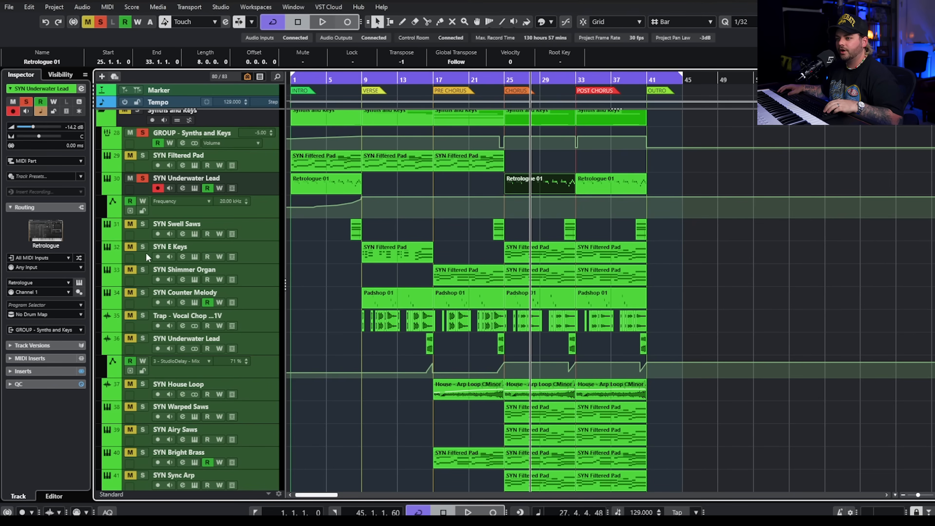
{"action": "left_click", "coordinate": [147, 296]}
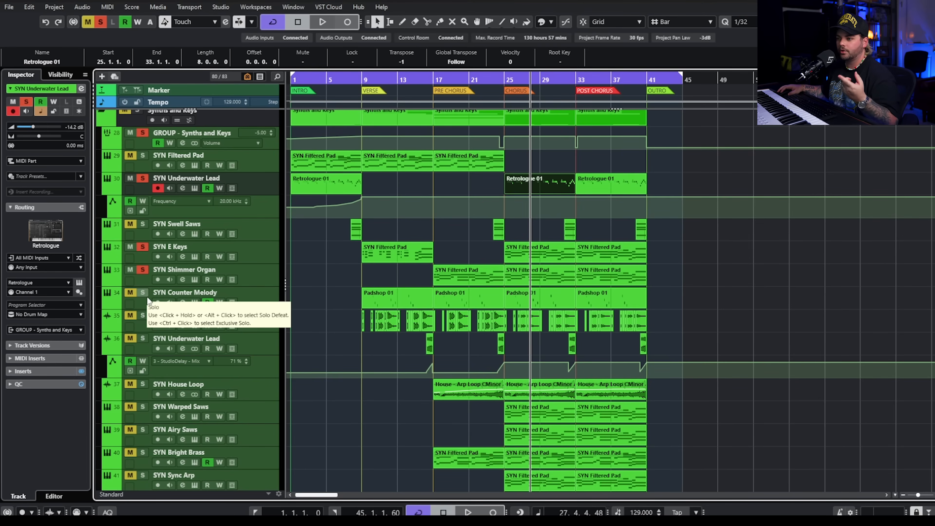
{"action": "scroll", "coordinate": [577, 300], "scroll_direction": "up", "scroll_amount": 3}
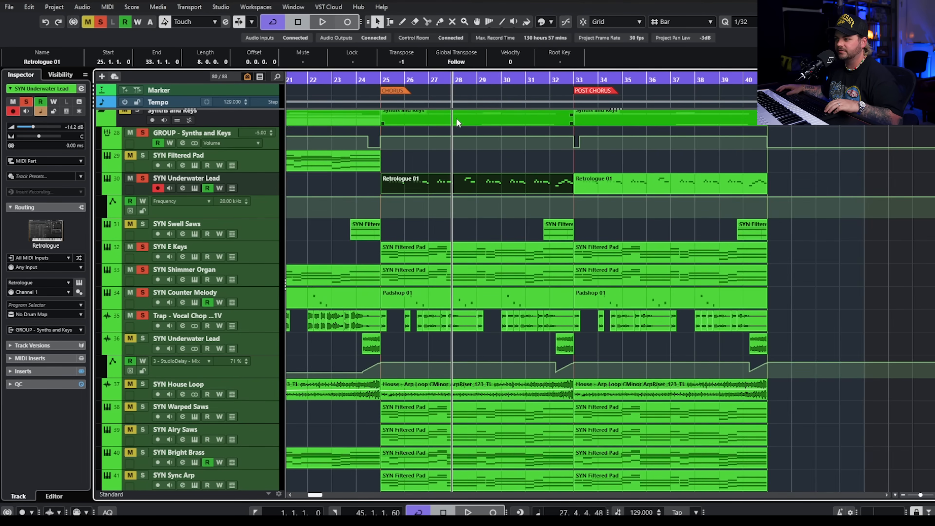
{"action": "left_click", "coordinate": [385, 77]}
{"action": "key", "text": "space"}
{"action": "scroll", "coordinate": [861, 270], "scroll_direction": "down", "scroll_amount": 3}
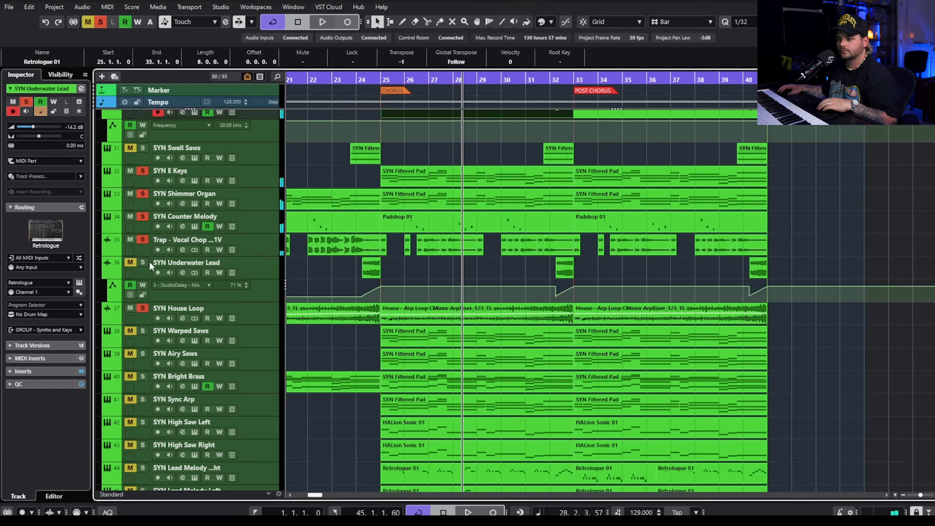
{"action": "key", "text": "space"}
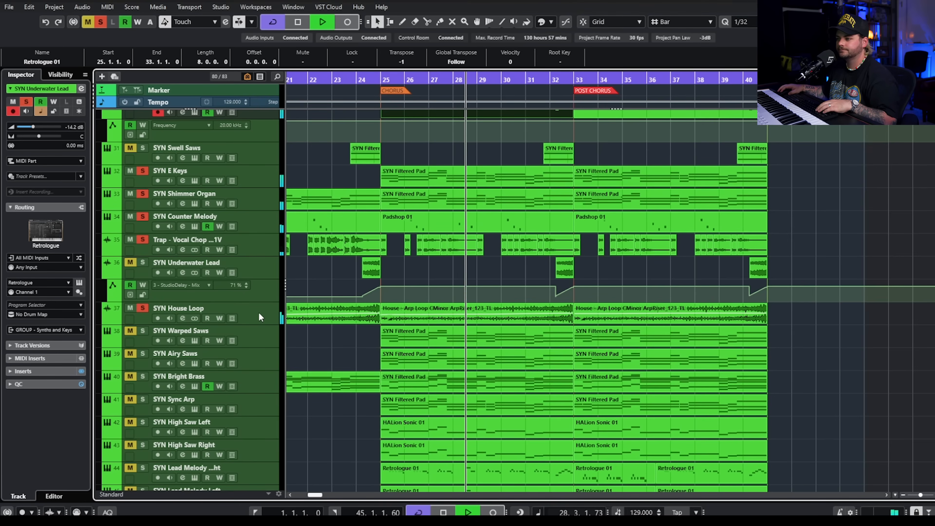
Add the SYN Bright Brass track to the solo and return the playback position to the start of the chorus
{"action": "key", "text": "g"}
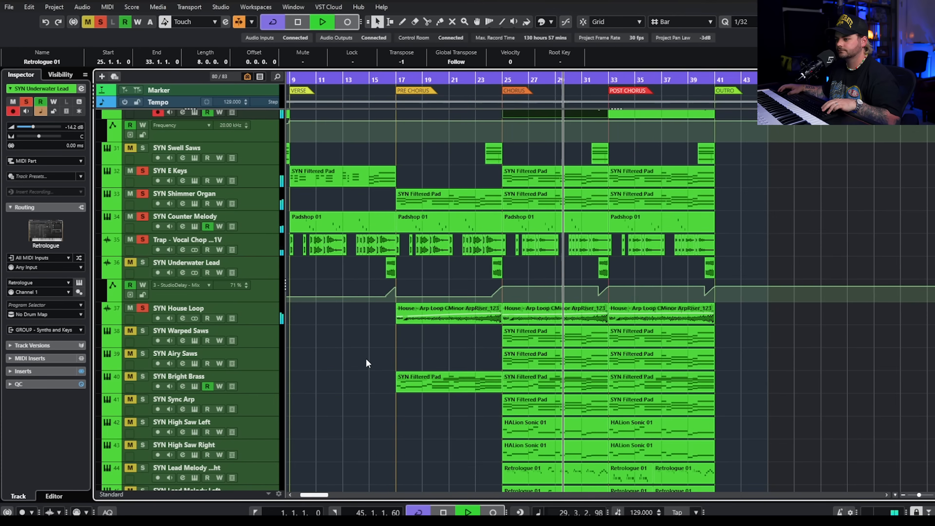
{"action": "left_click", "coordinate": [144, 376]}
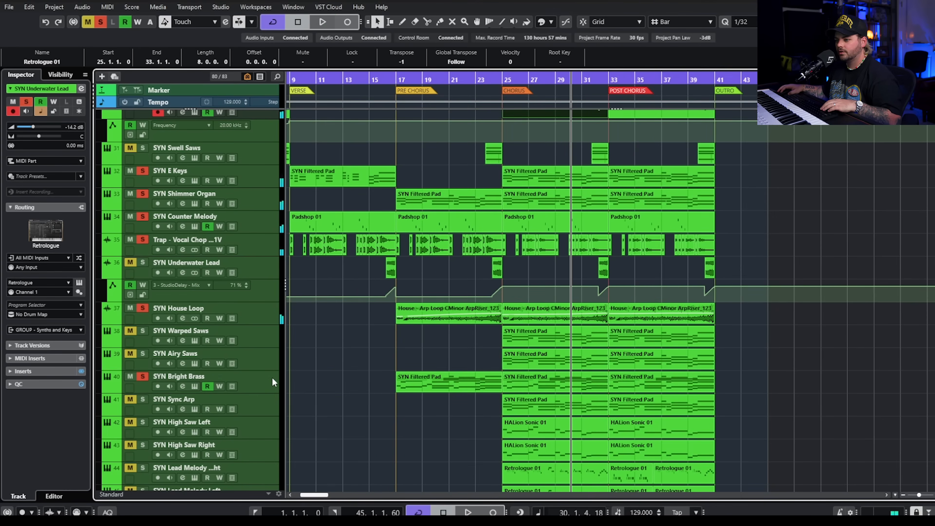
{"action": "scroll", "coordinate": [461, 387], "scroll_direction": "up", "scroll_amount": 2}
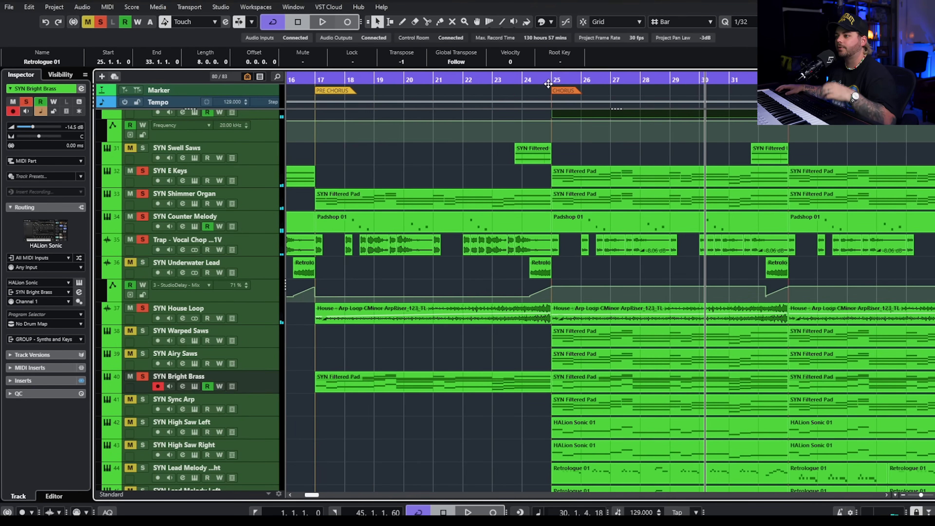
{"action": "left_click", "coordinate": [552, 89]}
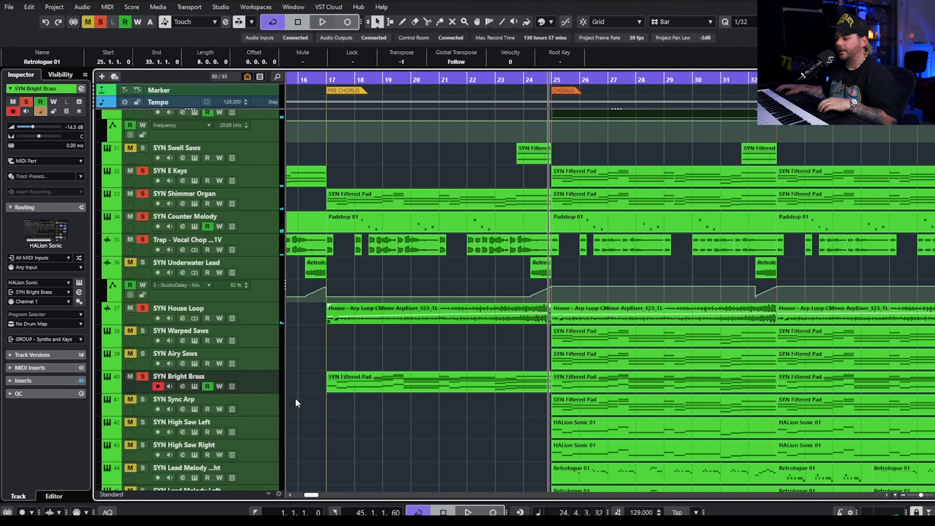
Show all used automation lanes and play the soloed synths into the chorus while looking over the remaining synth tracks
{"action": "left_click", "coordinate": [237, 23]}
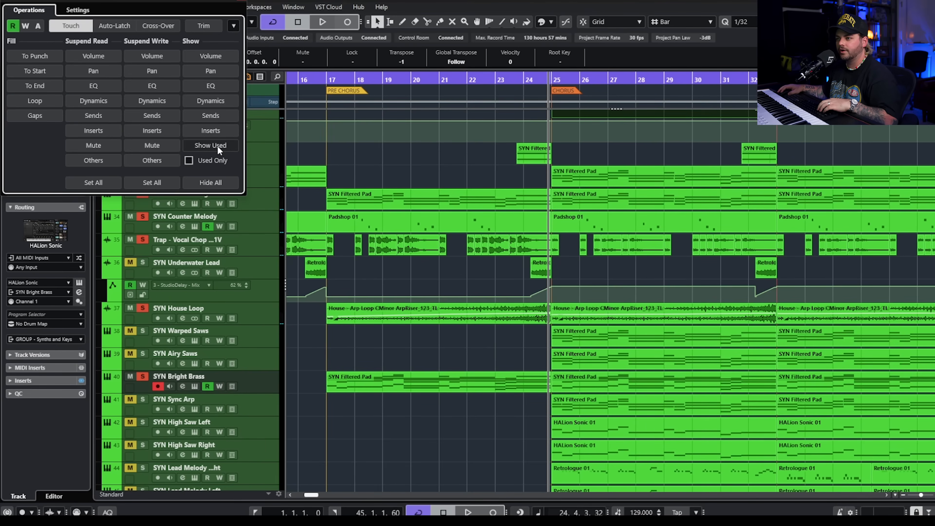
{"action": "left_click", "coordinate": [217, 146]}
{"action": "scroll", "coordinate": [524, 353], "scroll_direction": "down", "scroll_amount": 4}
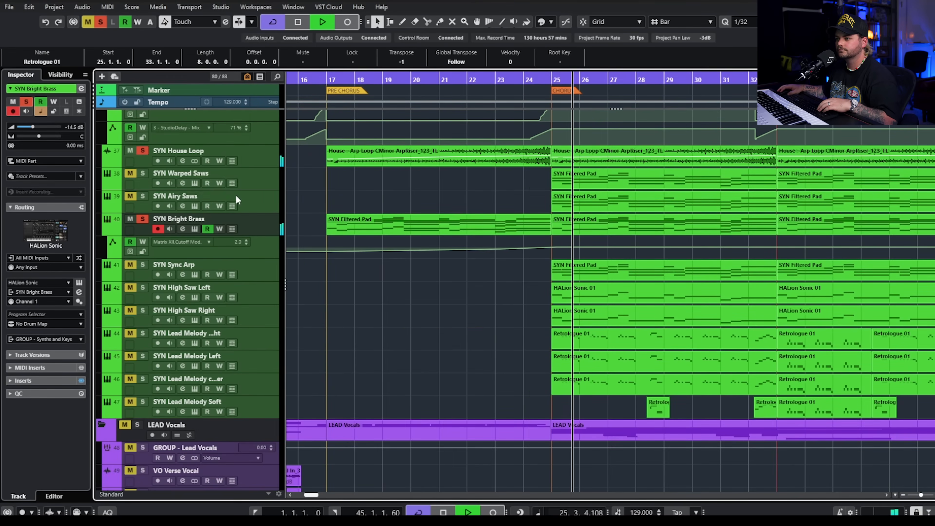
{"action": "scroll", "coordinate": [420, 293], "scroll_direction": "down", "scroll_amount": 2}
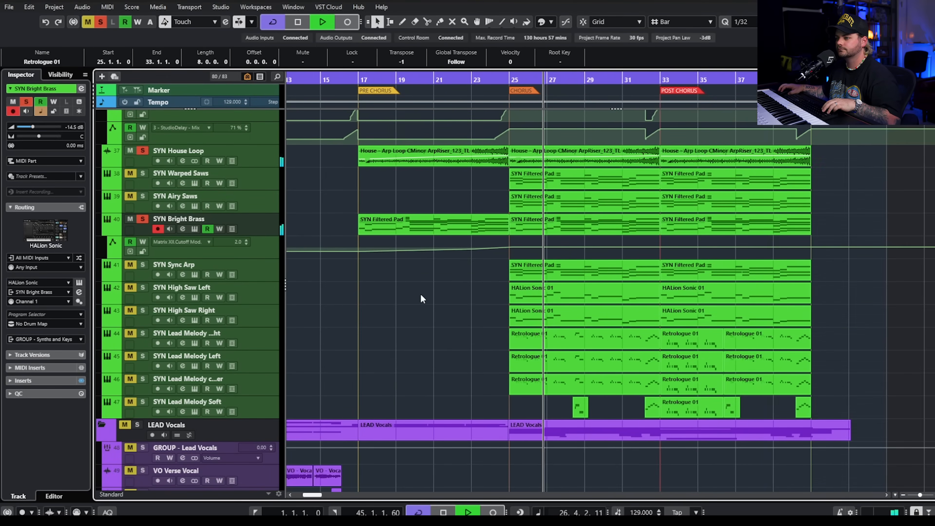
Move the SYN Bright Brass track directly above SYN Warped Saws and deselect the chorus part
{"action": "scroll", "coordinate": [412, 284], "scroll_direction": "right", "scroll_amount": 3}
{"action": "scroll", "coordinate": [399, 273], "scroll_direction": "up", "scroll_amount": 2}
{"action": "left_click_drag", "start_coordinate": [277, 304], "coordinate": [276, 256]}
{"action": "scroll", "coordinate": [333, 339], "scroll_direction": "down", "scroll_amount": 2}
{"action": "scroll", "coordinate": [442, 333], "scroll_direction": "left", "scroll_amount": 3}
{"action": "left_click", "coordinate": [456, 337]}
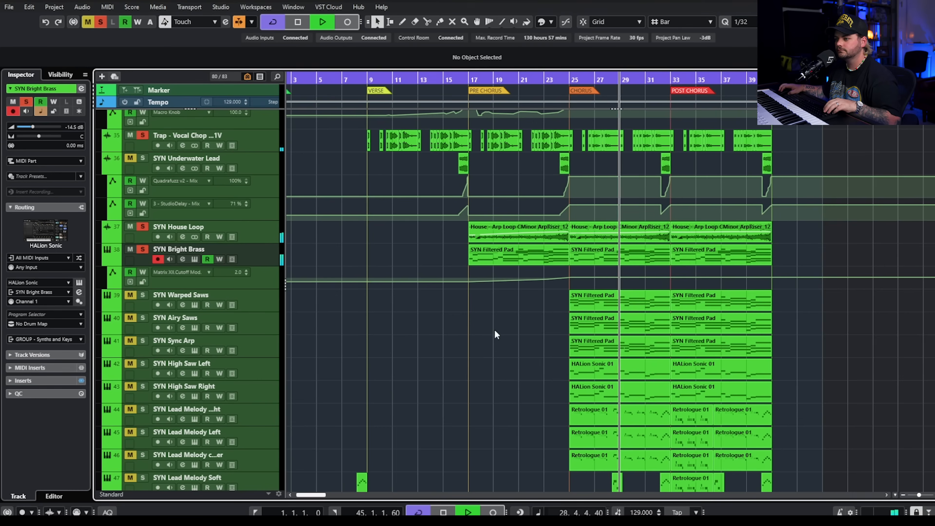
Stop playback, clear all solos, and solo and select the SYN Warped Saws track
{"action": "scroll", "coordinate": [495, 335], "scroll_direction": "up", "scroll_amount": 2}
{"action": "left_click", "coordinate": [100, 22]}
{"action": "scroll", "coordinate": [456, 324], "scroll_direction": "right", "scroll_amount": 4}
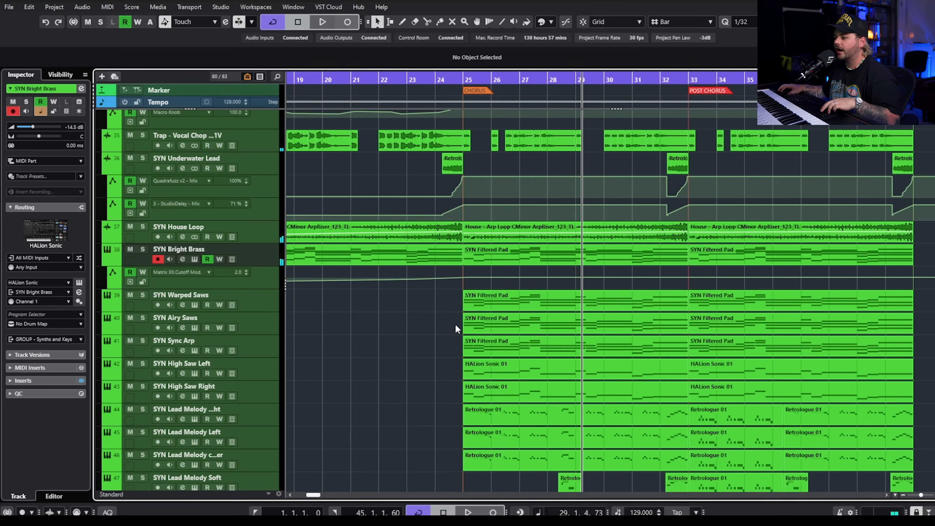
{"action": "left_click", "coordinate": [145, 297]}
{"action": "left_click", "coordinate": [267, 302]}
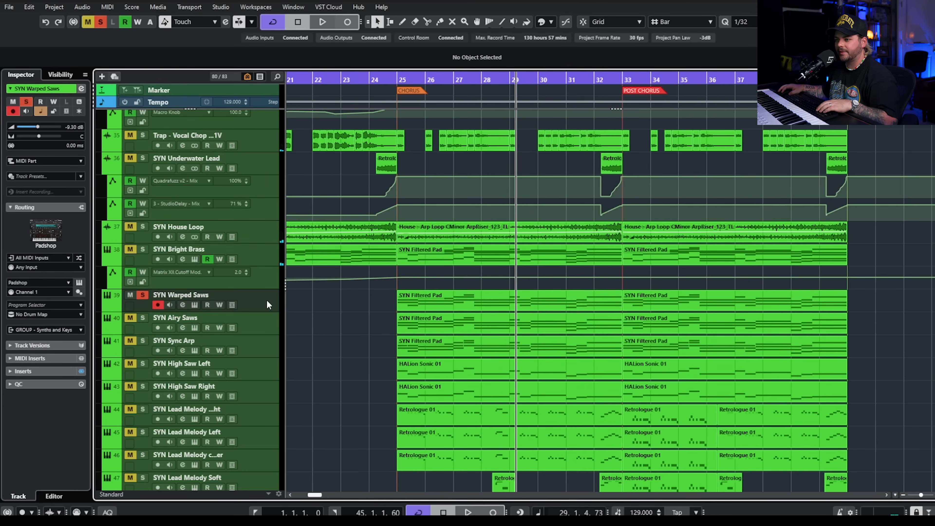
View the Padshop instrument of SYN Warped Saws while playing the track, close it and stop
{"action": "left_click", "coordinate": [195, 305]}
{"action": "left_click_drag", "start_coordinate": [928, 102], "coordinate": [513, 122]}
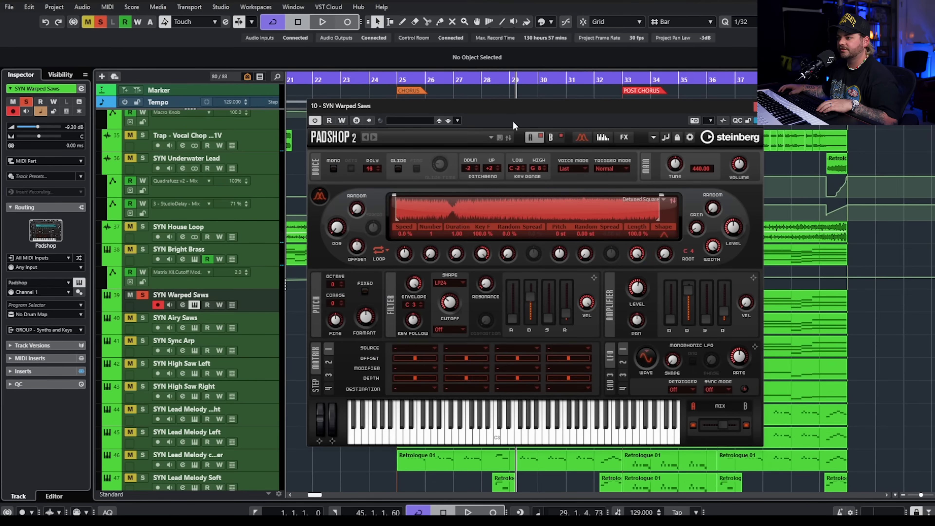
{"action": "key", "text": "space"}
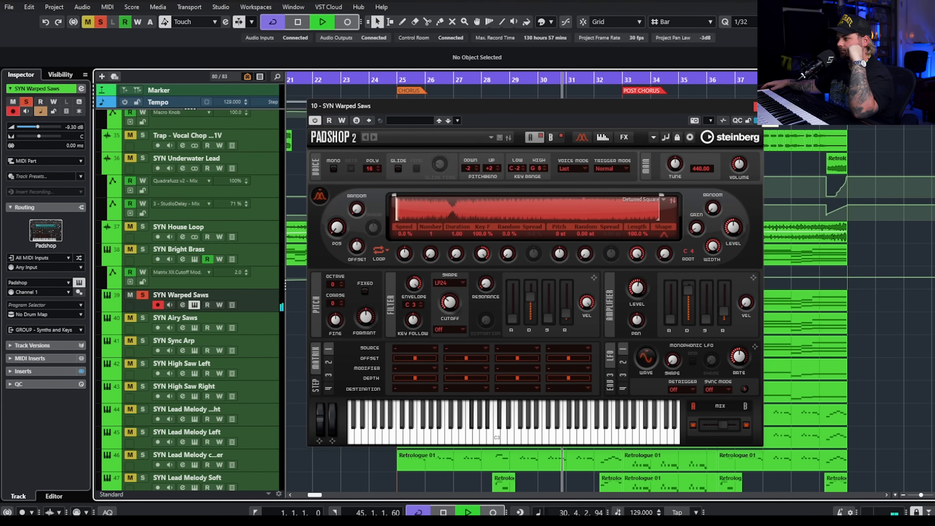
{"action": "left_click", "coordinate": [758, 106]}
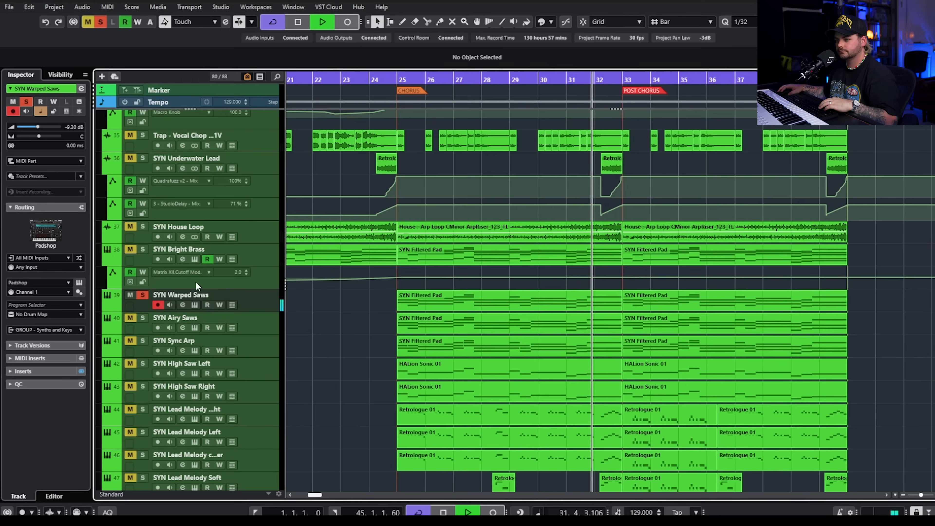
{"action": "key", "text": "space"}
View the SYN Warped Saws channel settings and play the track with all inserts bypassed, then enabled again
{"action": "left_click", "coordinate": [183, 305]}
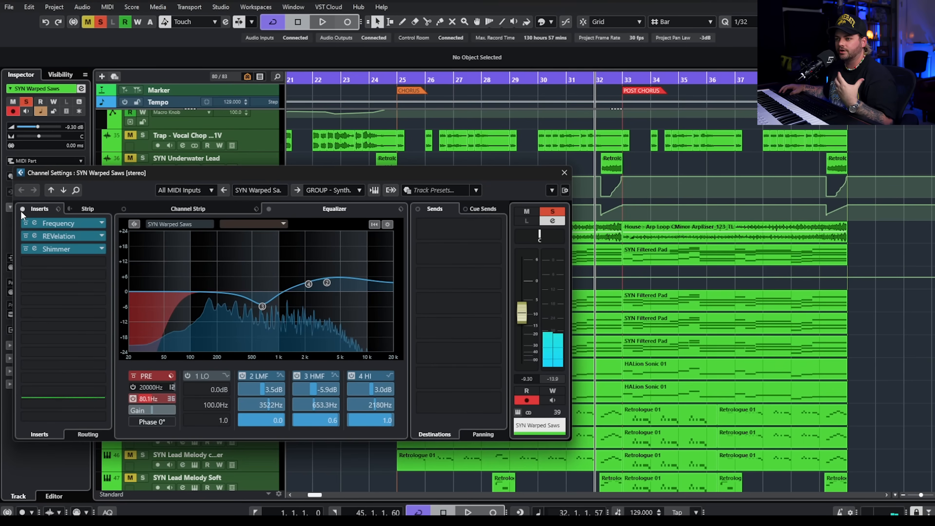
{"action": "left_click", "coordinate": [22, 209]}
{"action": "key", "text": "space"}
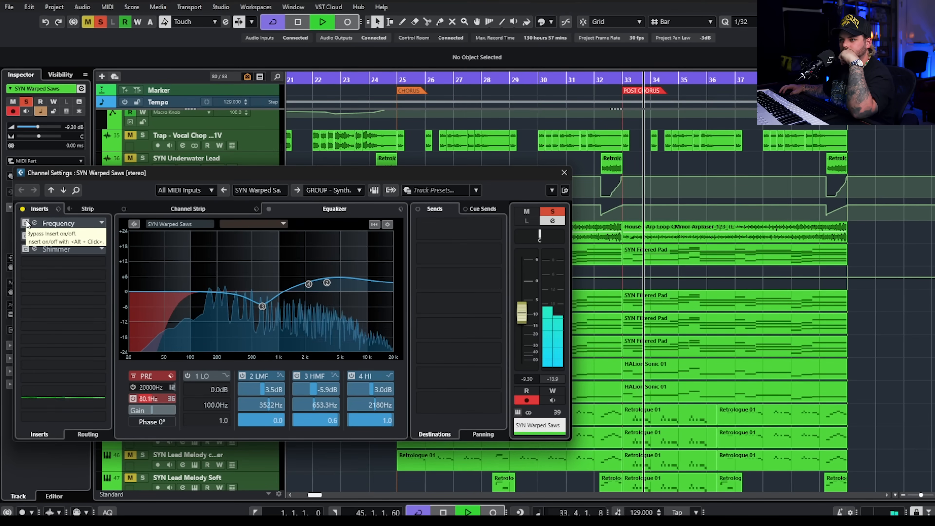
{"action": "left_click", "coordinate": [23, 209]}
Examine the Frequency EQ and REVelation reverb inserts of SYN Warped Saws, closing each plug-in window after viewing
{"action": "left_click", "coordinate": [60, 223]}
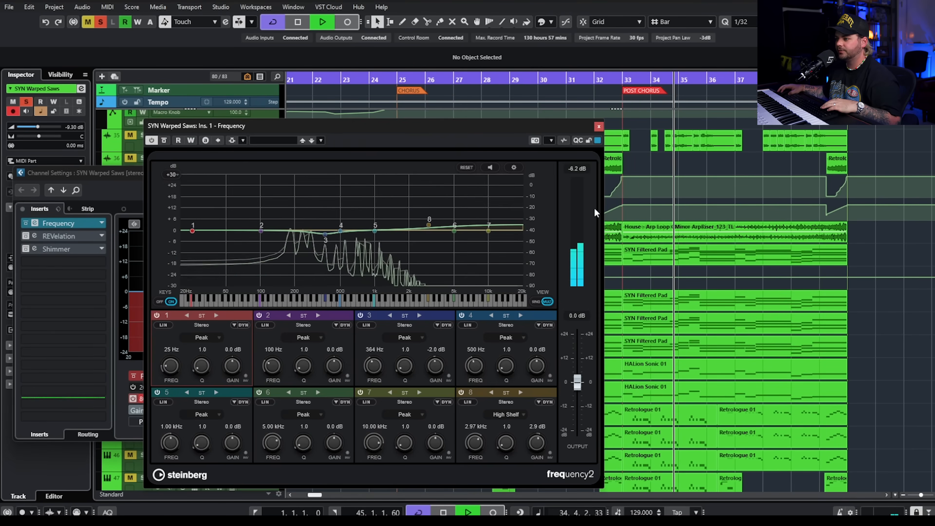
{"action": "left_click", "coordinate": [599, 127]}
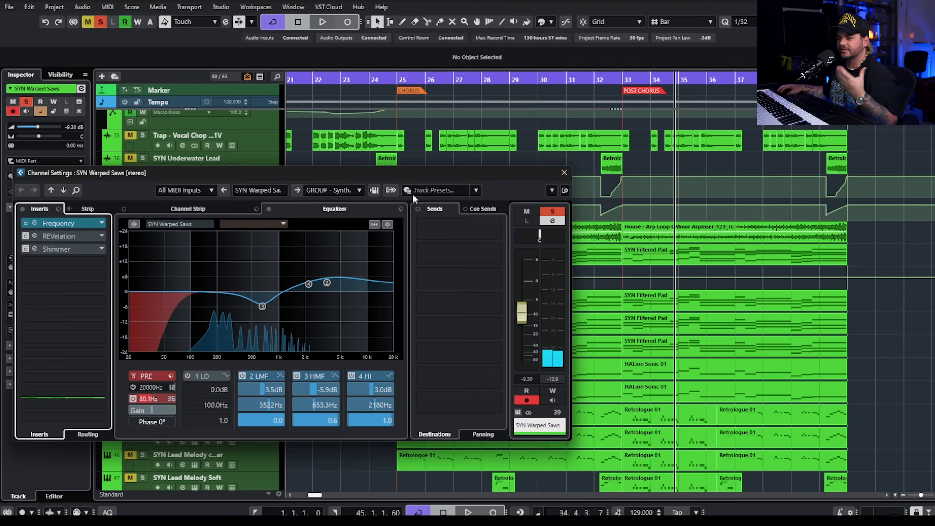
{"action": "left_click", "coordinate": [77, 236]}
{"action": "left_click_drag", "start_coordinate": [851, 123], "coordinate": [280, 175]}
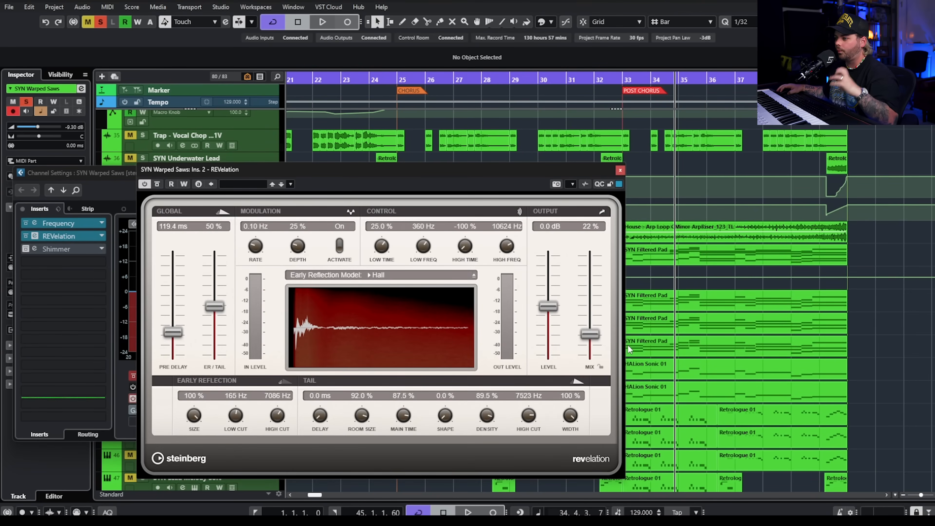
{"action": "left_click", "coordinate": [621, 170]}
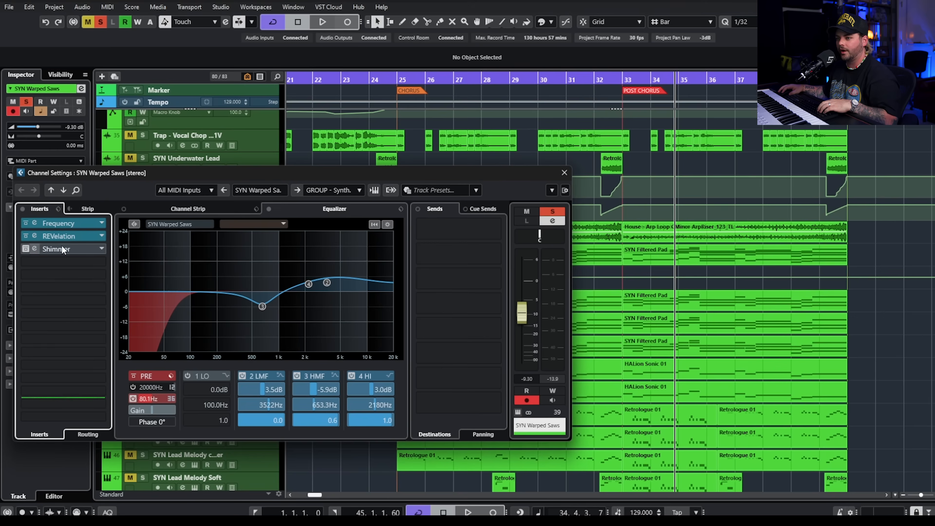
Examine the Shimmer insert of SYN Warped Saws and its preset list, play the track, then close the plug-in and channel settings
{"action": "left_click", "coordinate": [66, 254]}
{"action": "left_click_drag", "start_coordinate": [829, 178], "coordinate": [305, 182]}
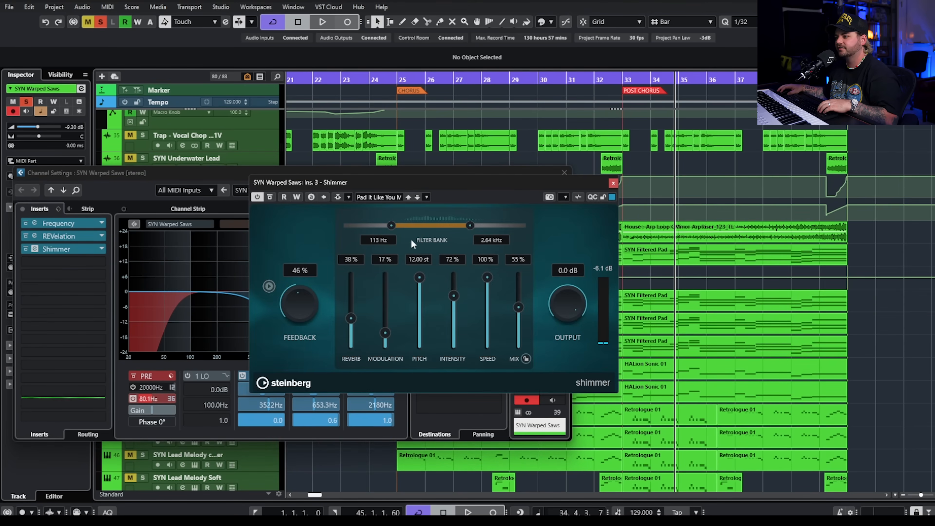
{"action": "left_click", "coordinate": [388, 196]}
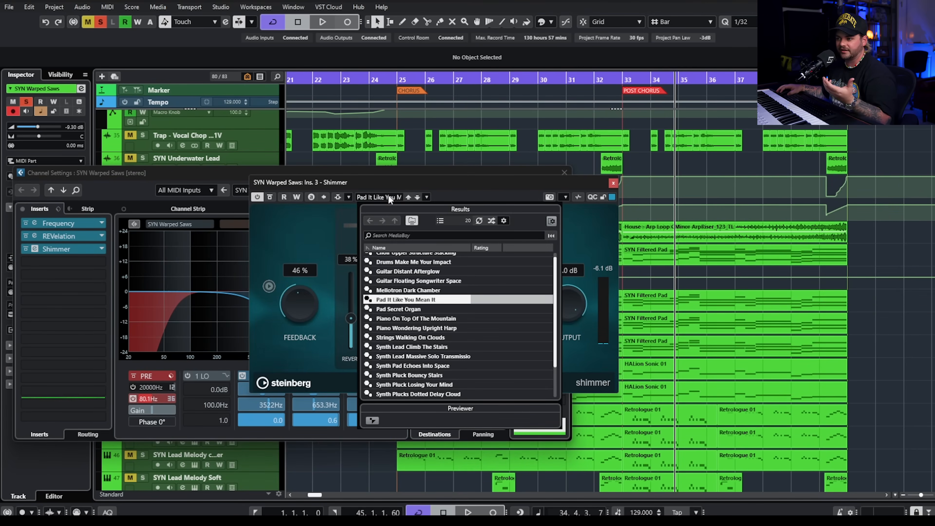
{"action": "left_click", "coordinate": [467, 187]}
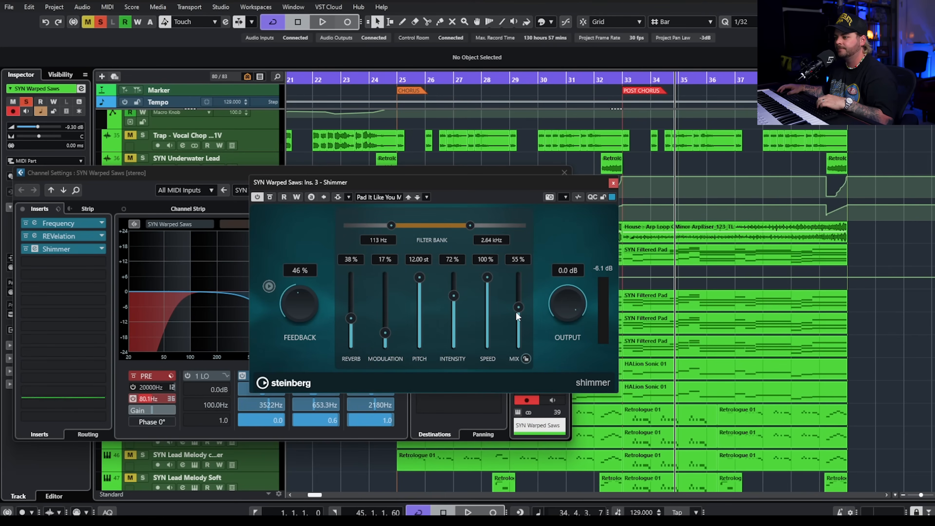
{"action": "key", "text": "space"}
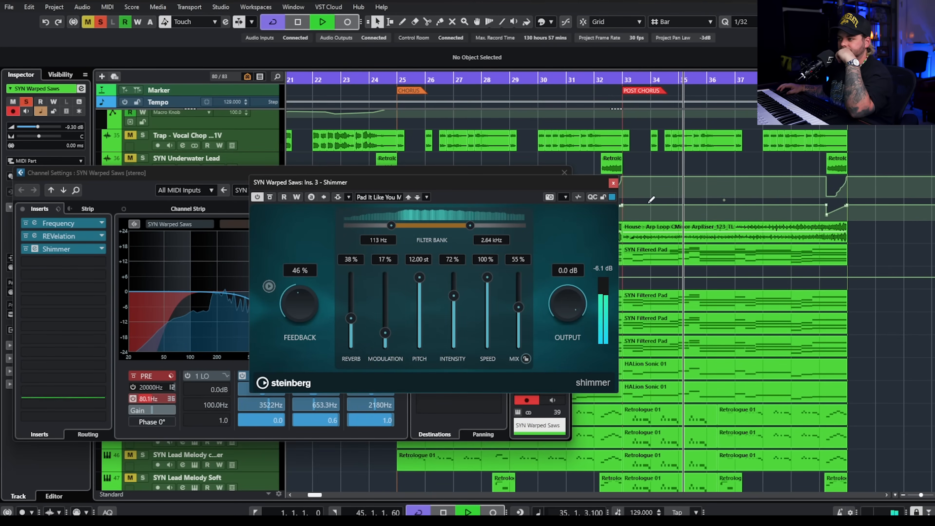
{"action": "left_click", "coordinate": [612, 183]}
{"action": "left_click", "coordinate": [564, 172]}
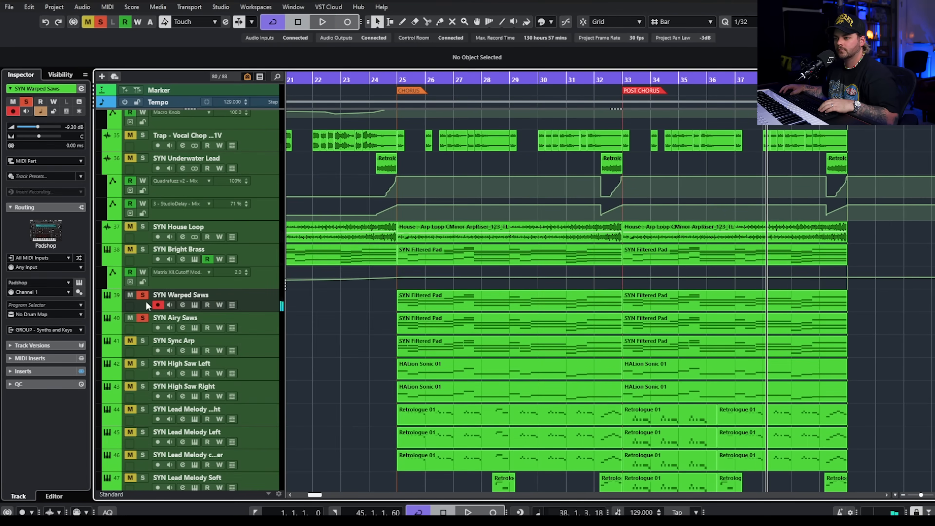
Select the SYN Airy Saws track and view its Padshop instrument while playing it, then stop and close the instrument
{"action": "left_click", "coordinate": [215, 322]}
{"action": "left_click", "coordinate": [194, 328]}
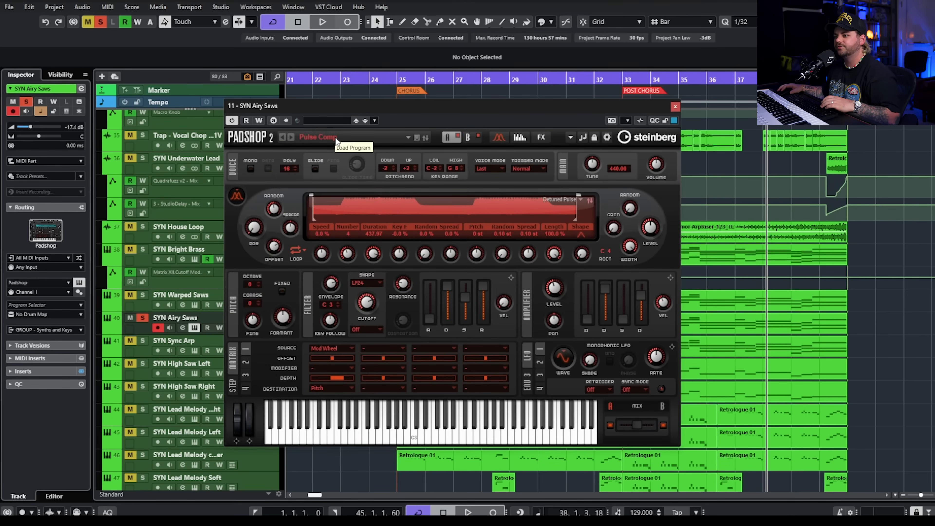
{"action": "key", "text": "space"}
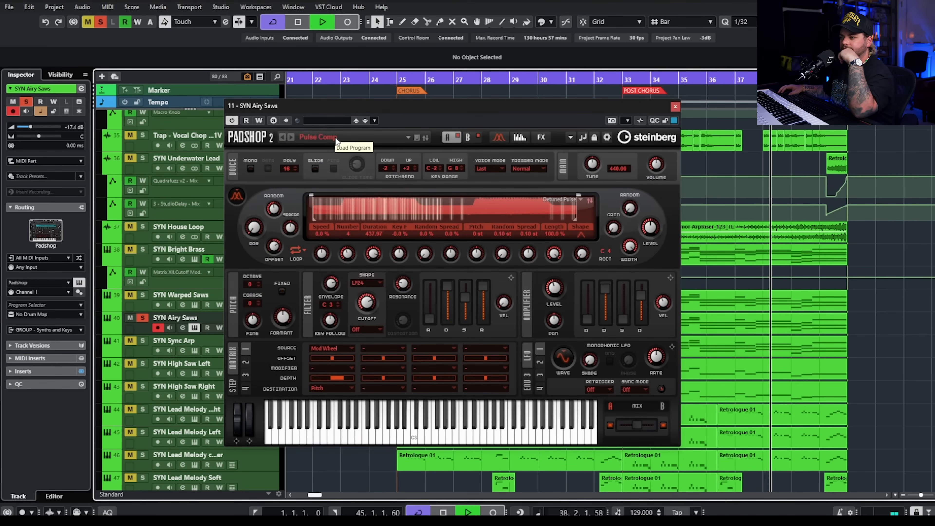
{"action": "key", "text": "space"}
{"action": "left_click", "coordinate": [675, 108]}
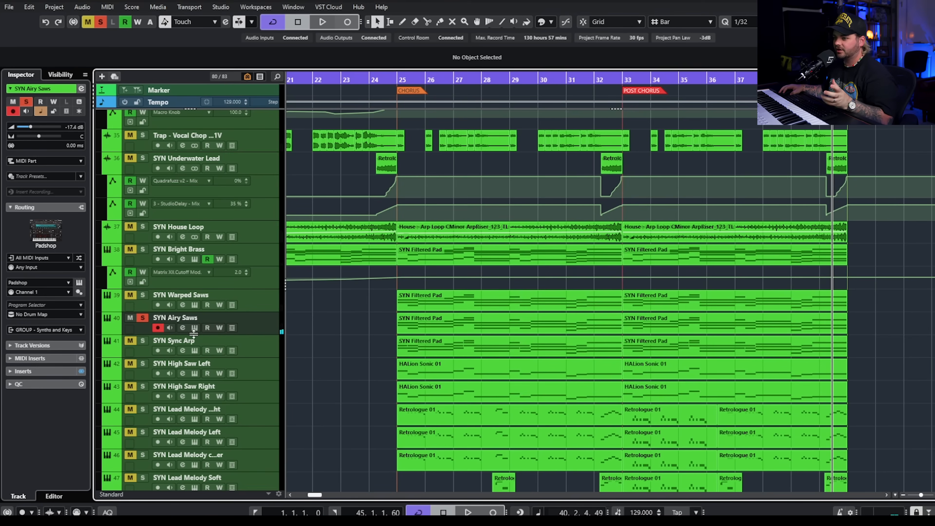
Examine the Frequency EQ and Shimmer inserts in the SYN Airy Saws channel settings, closing each plug-in window after viewing
{"action": "left_click", "coordinate": [183, 328]}
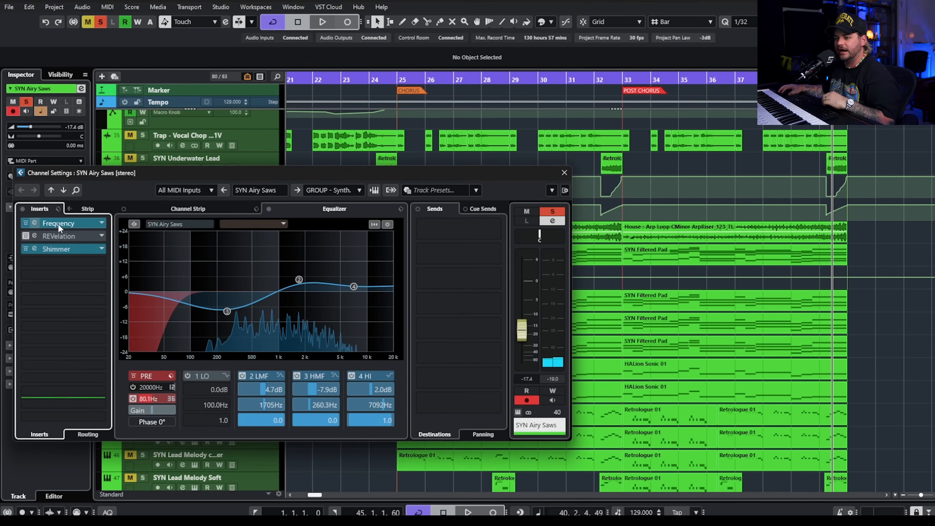
{"action": "left_click", "coordinate": [61, 222]}
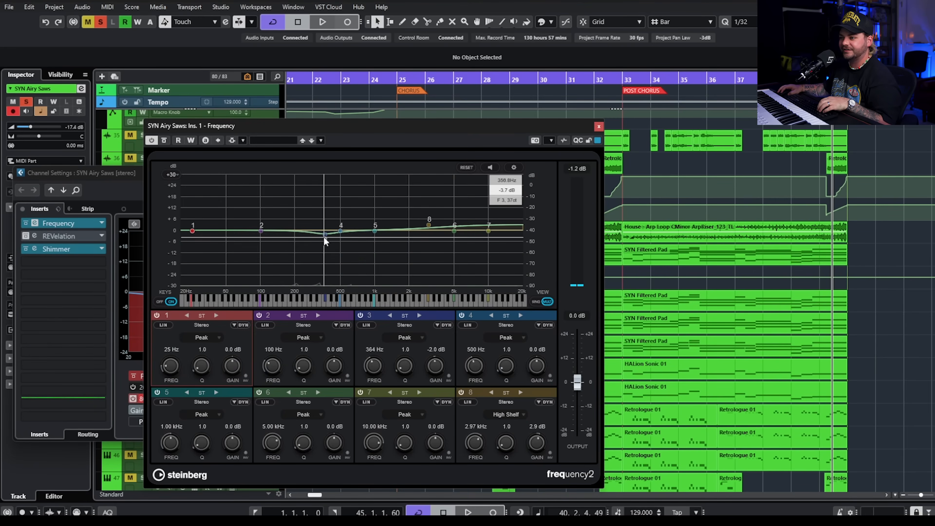
{"action": "left_click", "coordinate": [599, 127]}
{"action": "left_click", "coordinate": [73, 252]}
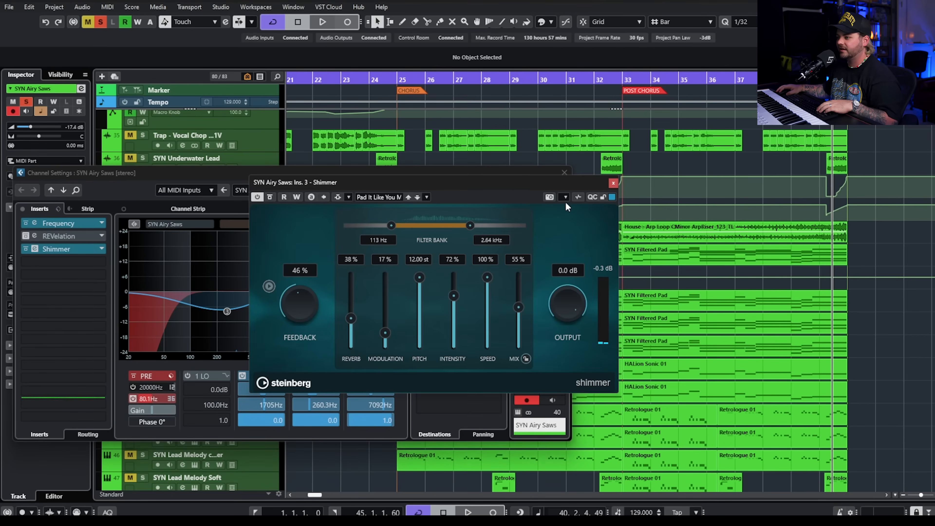
{"action": "left_click", "coordinate": [613, 183]}
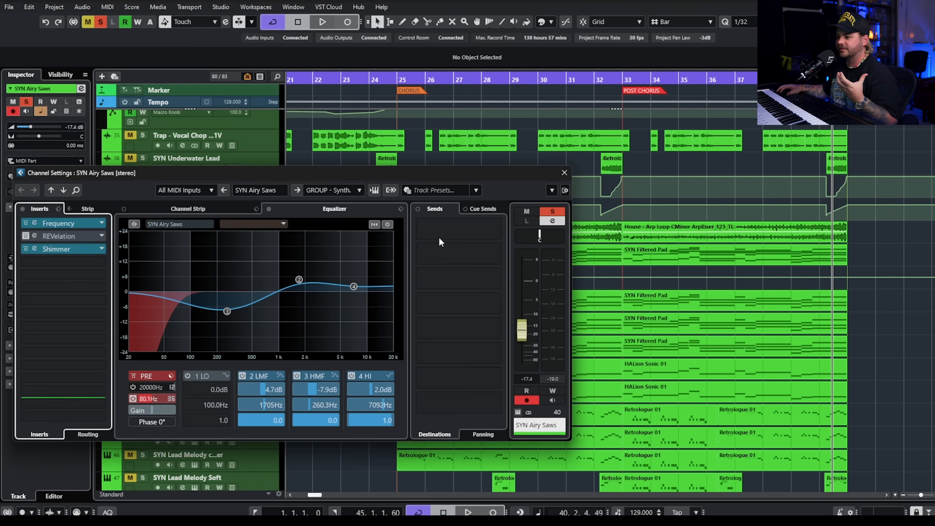
Play SYN Airy Saws from the post chorus with its channel equalizer bypassed, re-enable the equalizer and close the channel settings
{"action": "key", "text": "space"}
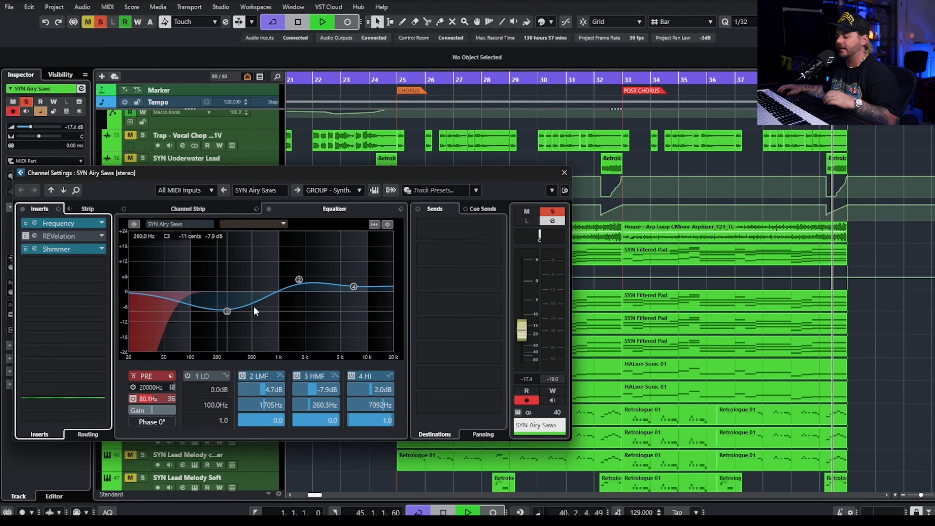
{"action": "left_click", "coordinate": [269, 209]}
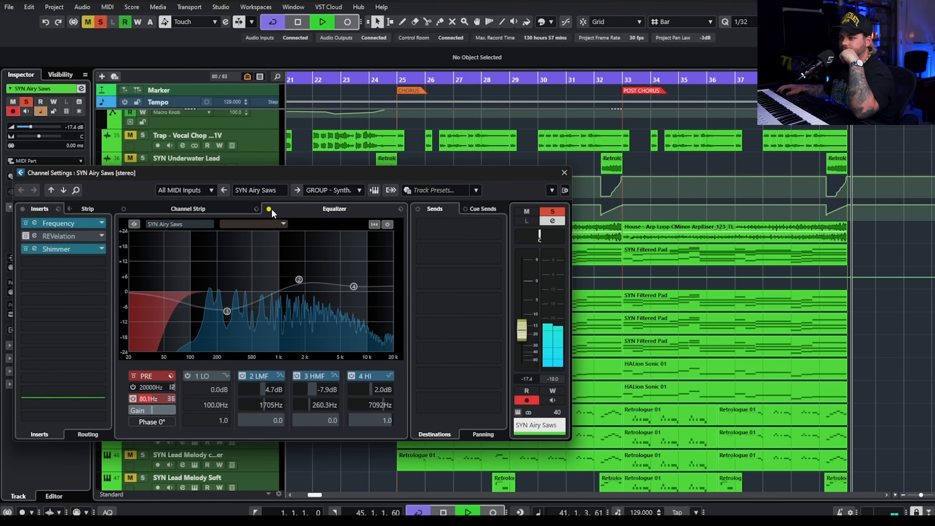
{"action": "left_click", "coordinate": [634, 77]}
{"action": "left_click", "coordinate": [182, 328]}
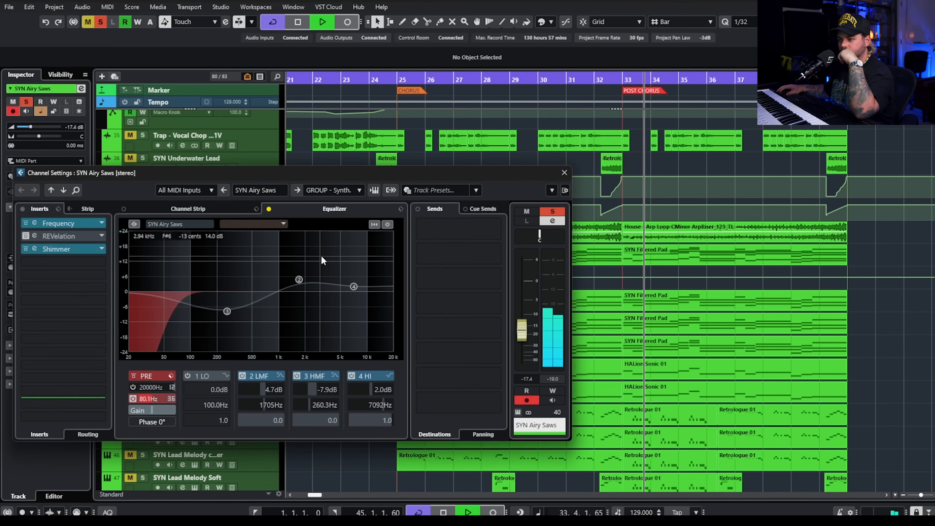
{"action": "left_click", "coordinate": [269, 209]}
{"action": "left_click", "coordinate": [564, 173]}
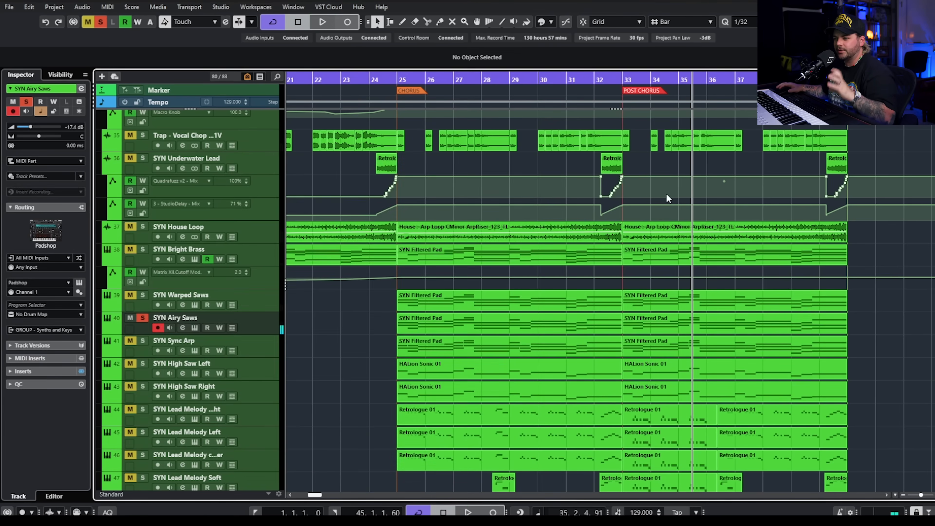
Solo and select the SYN Sync Arp track instead of SYN Airy Saws and open its HALion Sonic instrument
{"action": "scroll", "coordinate": [423, 320], "scroll_direction": "down", "scroll_amount": 4}
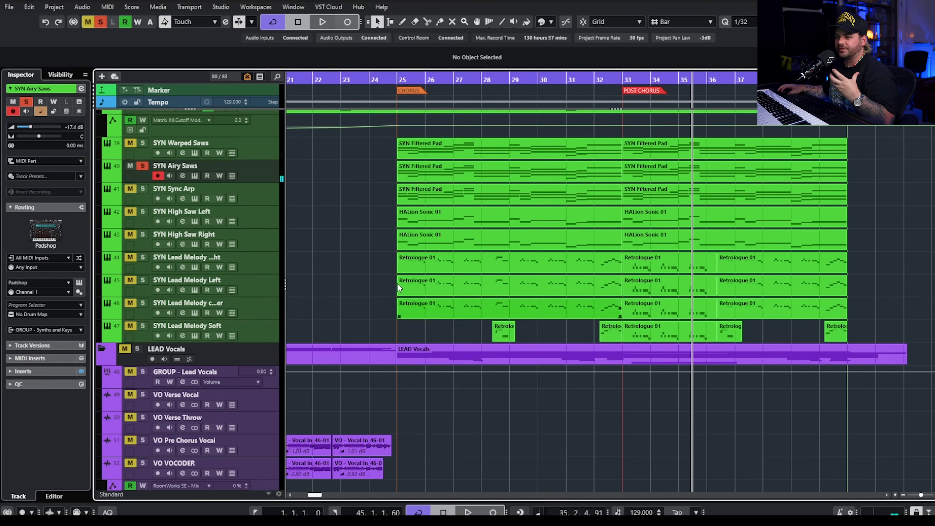
{"action": "left_click", "coordinate": [143, 166]}
{"action": "left_click", "coordinate": [268, 200]}
{"action": "left_click", "coordinate": [195, 198]}
{"action": "left_click_drag", "start_coordinate": [805, 72], "coordinate": [323, 84]}
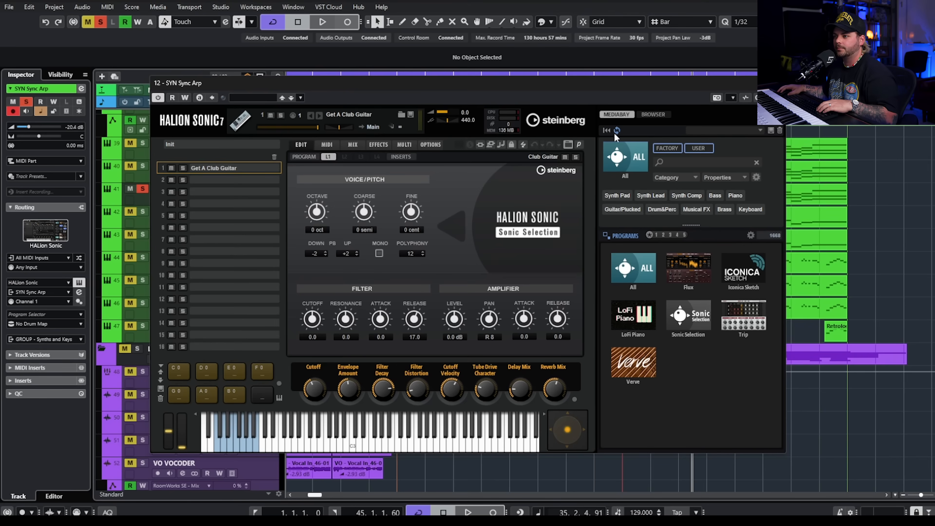
Play SYN Sync Arp, hide the MediaBay in HALion Sonic and close it, then view and close the track's channel settings
{"action": "key", "text": "space"}
{"action": "left_click", "coordinate": [569, 145]}
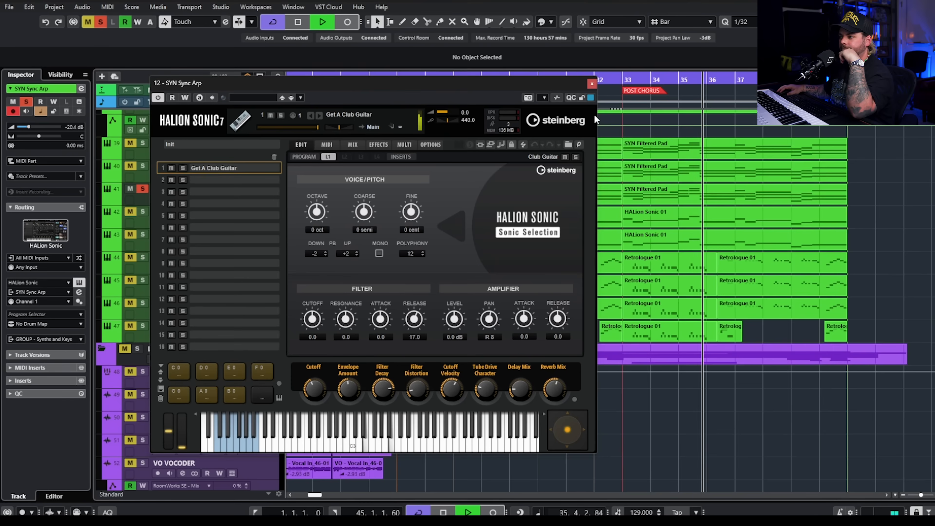
{"action": "left_click", "coordinate": [590, 83]}
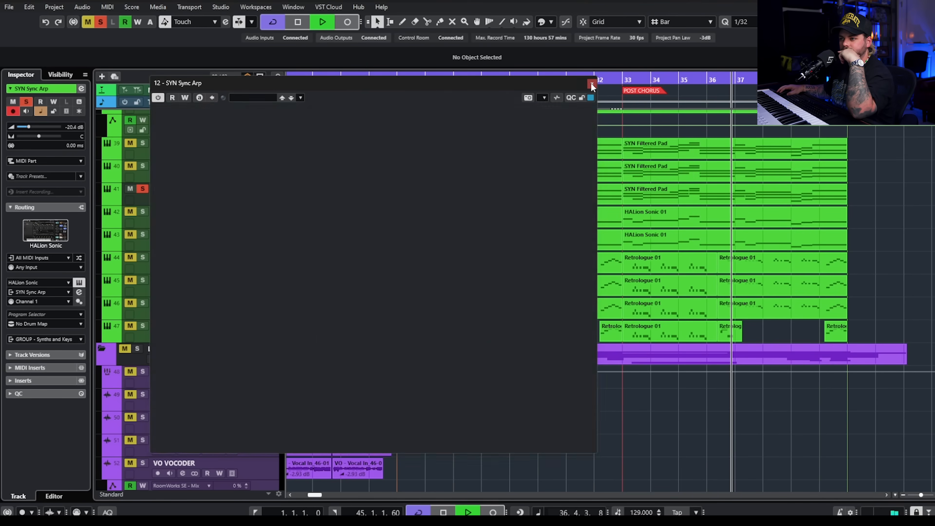
{"action": "left_click", "coordinate": [181, 198]}
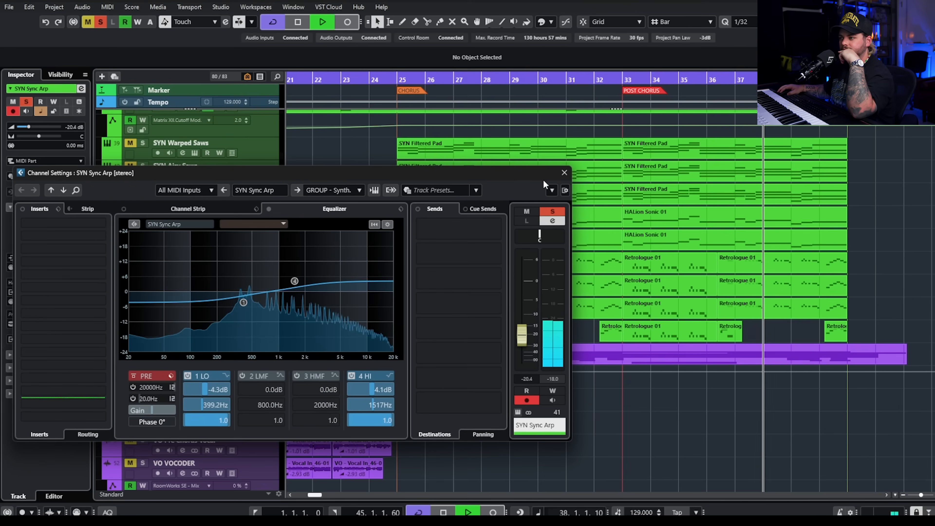
{"action": "left_click", "coordinate": [564, 173]}
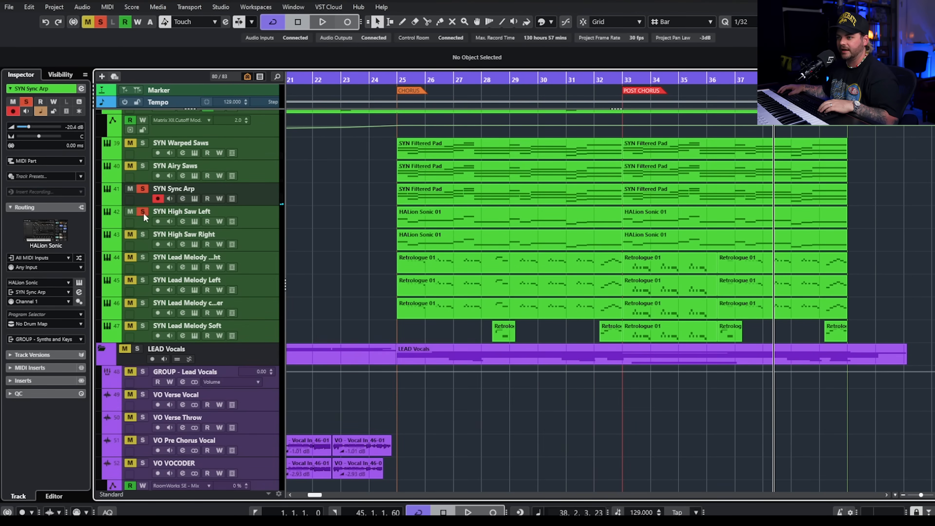
Solo the SYN High Saw Left and Right tracks and view the HALion Sonic instrument of SYN High Saw Left, closing it after viewing
{"action": "left_click", "coordinate": [147, 238]}
{"action": "left_click", "coordinate": [251, 218]}
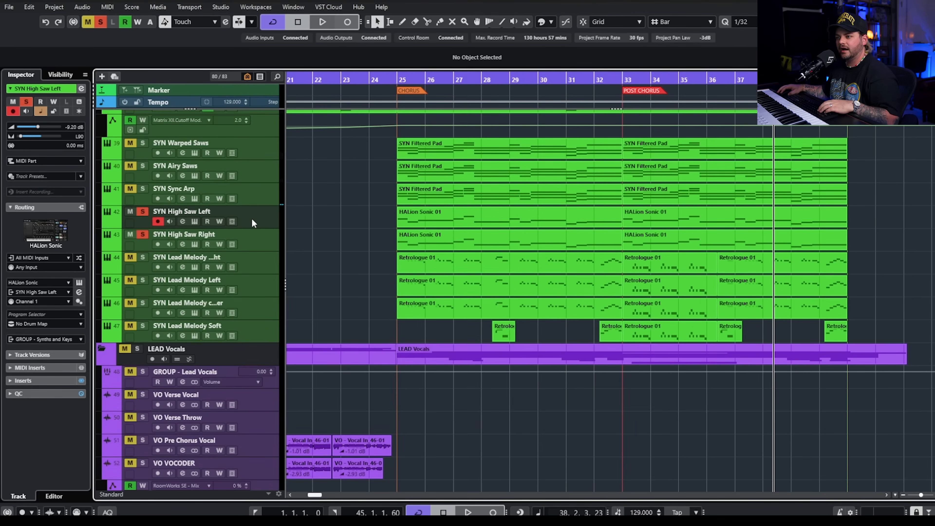
{"action": "left_click", "coordinate": [192, 222]}
{"action": "left_click_drag", "start_coordinate": [834, 71], "coordinate": [363, 82]}
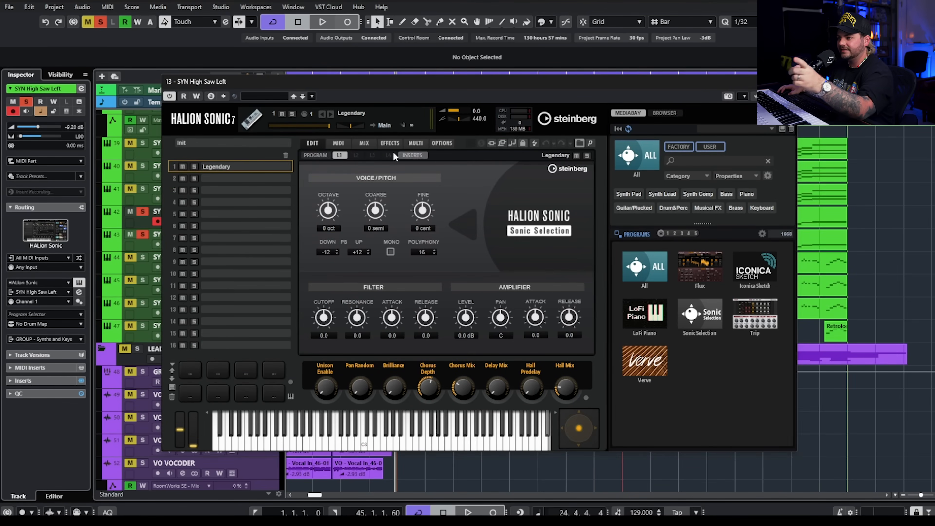
{"action": "left_click", "coordinate": [789, 81]}
View the HALion Sonic instrument of SYN High Saw Right and close it
{"action": "left_click", "coordinate": [256, 243]}
{"action": "left_click", "coordinate": [196, 244]}
{"action": "left_click_drag", "start_coordinate": [766, 77], "coordinate": [221, 105]}
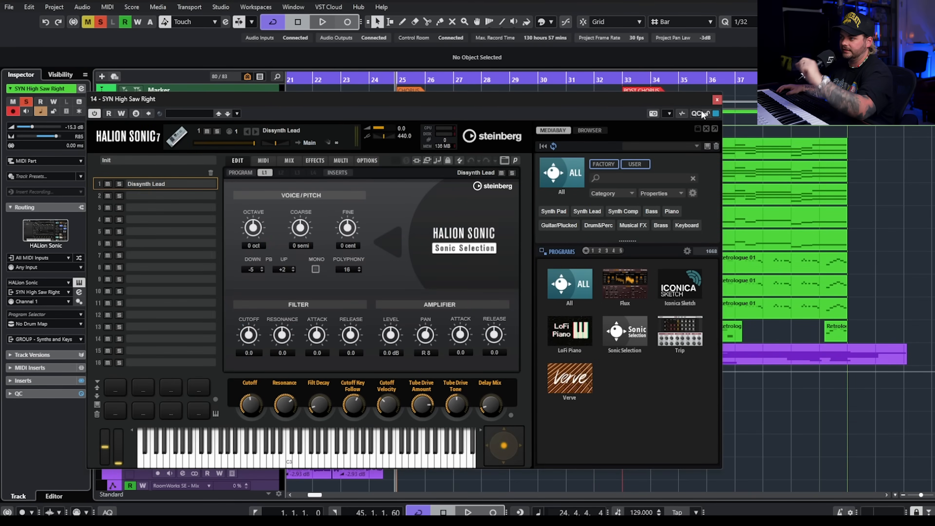
{"action": "left_click", "coordinate": [717, 100]}
Examine the FX Modulator insert of SYN High Saw Left, close its windows and play both High Saw tracks
{"action": "left_click", "coordinate": [183, 233]}
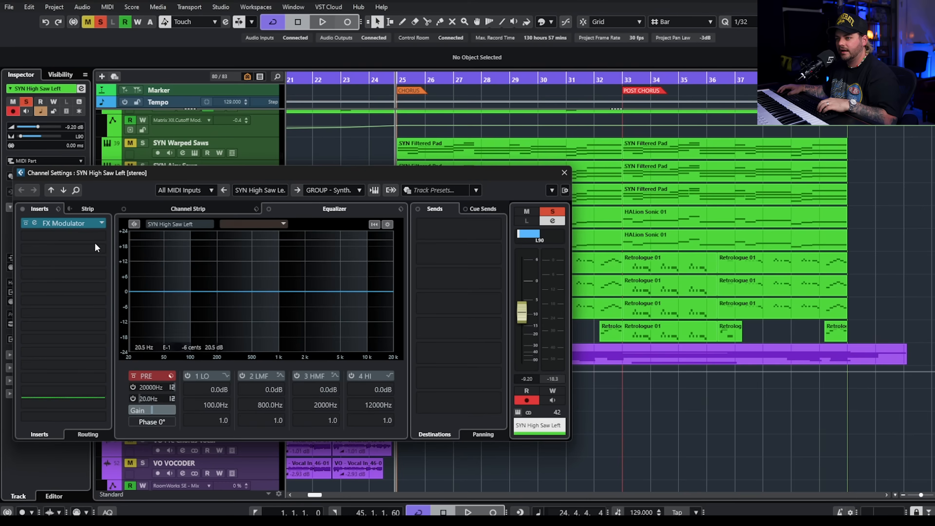
{"action": "left_click", "coordinate": [62, 223]}
{"action": "left_click_drag", "start_coordinate": [733, 58], "coordinate": [224, 96]}
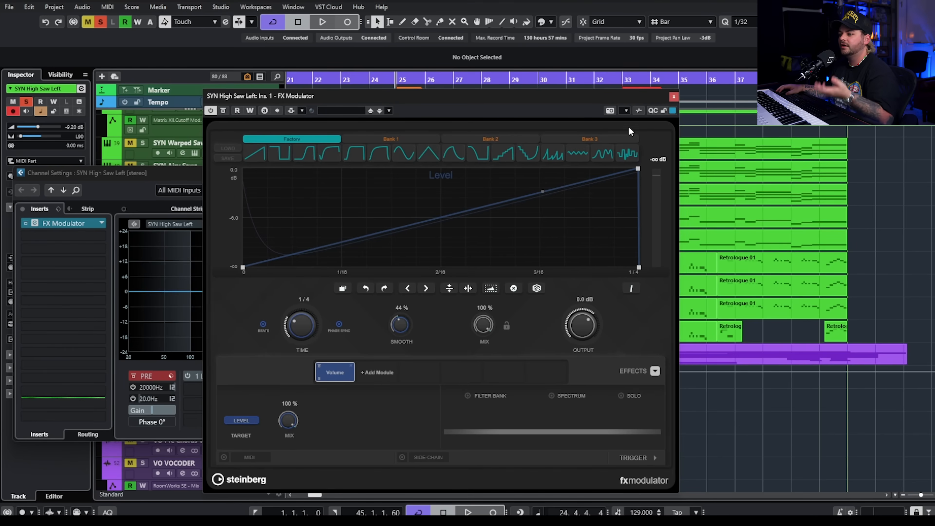
{"action": "left_click", "coordinate": [674, 97]}
{"action": "left_click", "coordinate": [568, 177]}
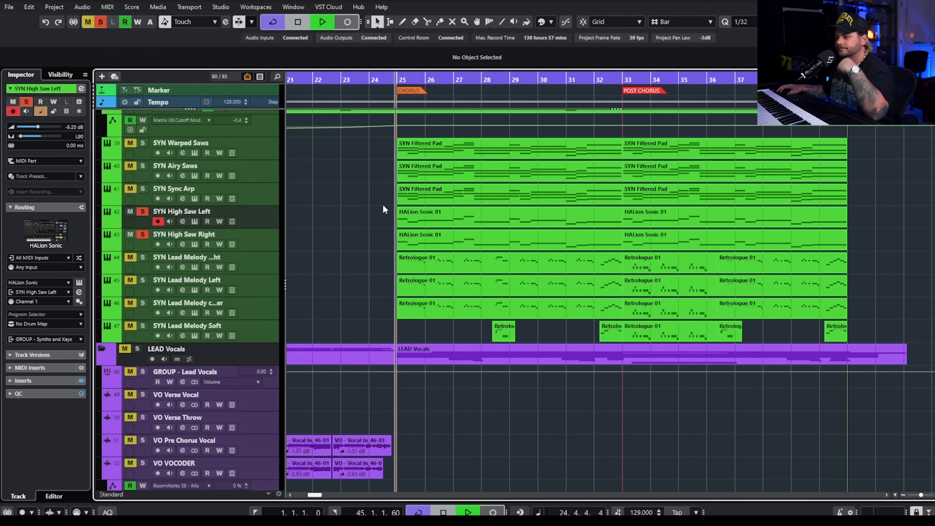
{"action": "left_click", "coordinate": [262, 245]}
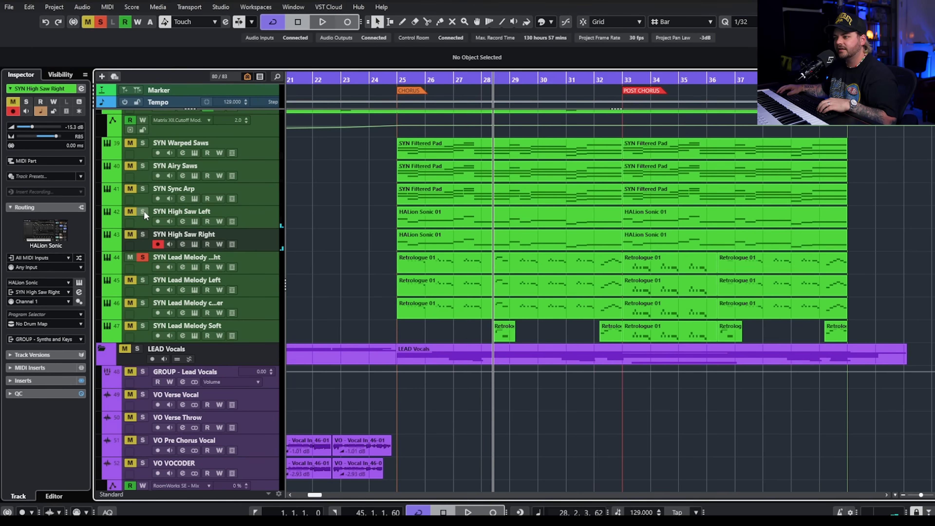
Play the four soloed SYN Lead Melody tracks while viewing the channel settings of SYN Lead Melody Right, then select SYN Lead Melody Left
{"action": "left_click", "coordinate": [232, 270]}
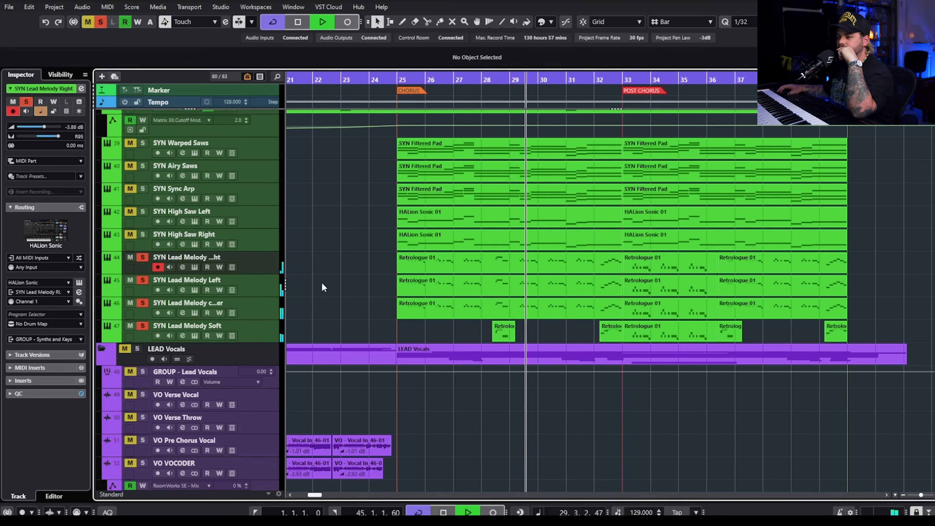
{"action": "left_click", "coordinate": [182, 268]}
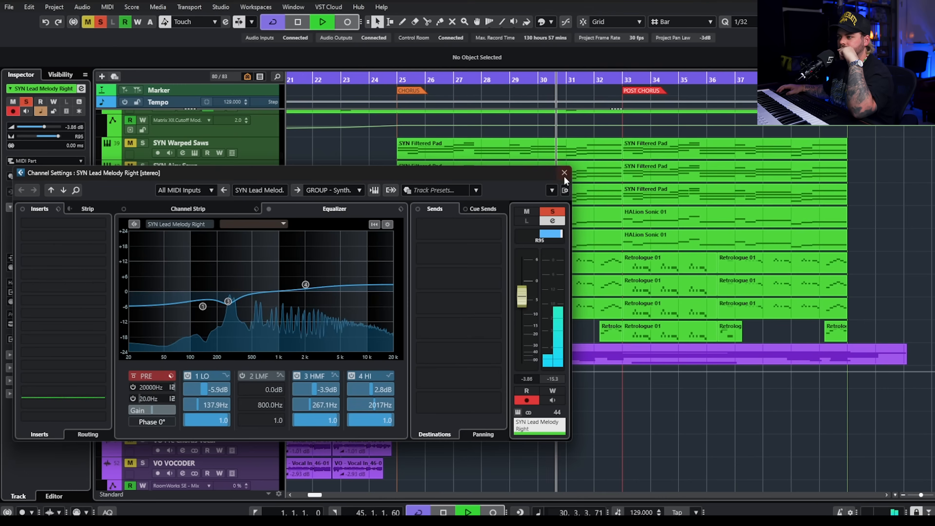
{"action": "key", "text": "Escape"}
{"action": "left_click", "coordinate": [245, 285]}
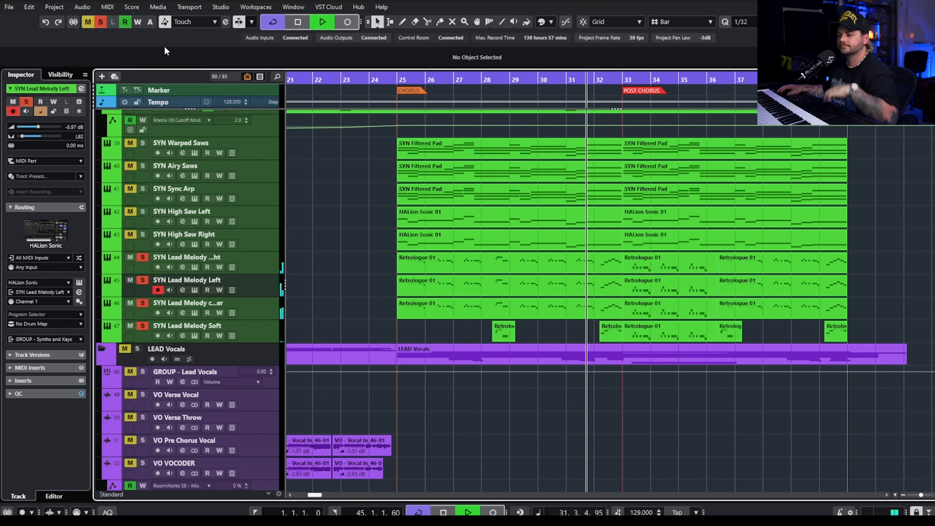
Stop playback, clear all solos, solo SYN Lead Melody Right, and view and close its HALion Sonic instrument
{"action": "key", "text": "space"}
{"action": "left_click", "coordinate": [88, 21]}
{"action": "left_click", "coordinate": [100, 21]}
{"action": "left_click", "coordinate": [147, 256]}
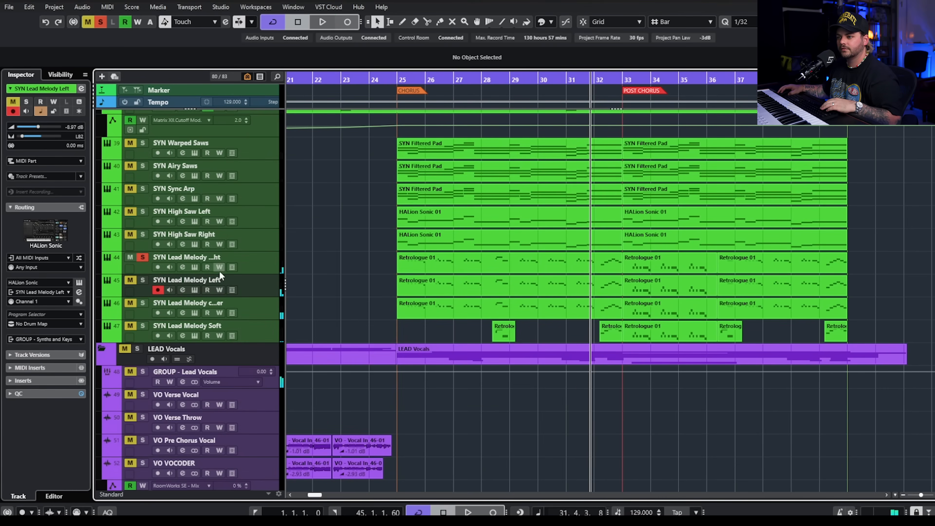
{"action": "left_click", "coordinate": [194, 267]}
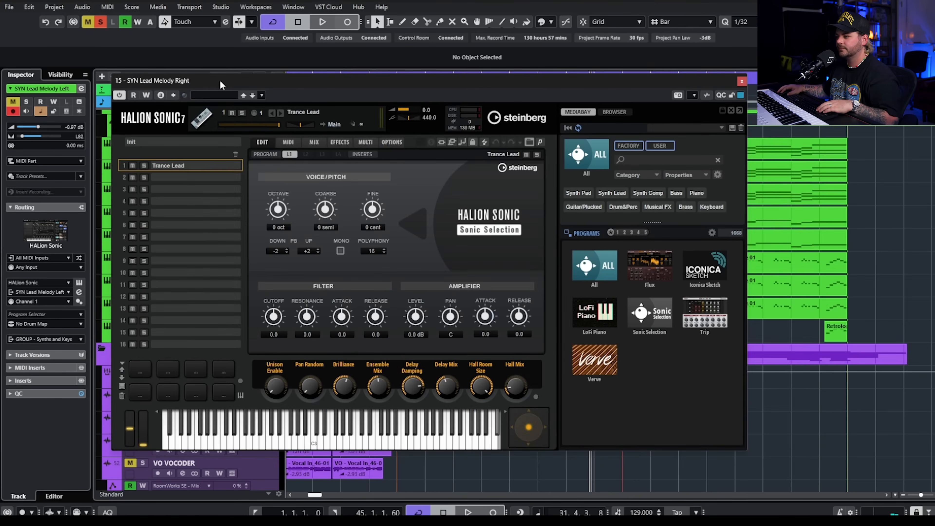
{"action": "left_click", "coordinate": [741, 82]}
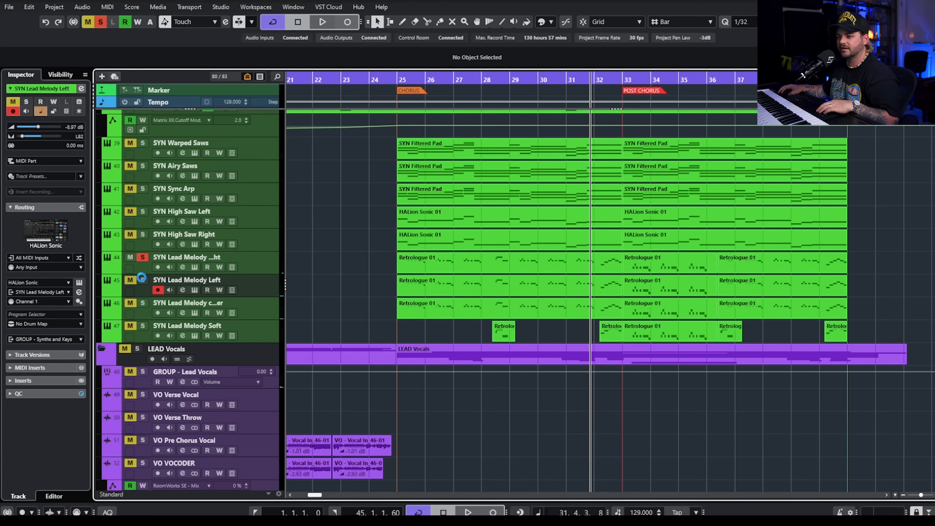
Solo SYN Lead Melody Left, and view and close the Retrologue 2 instrument of SYN Lead Melody center
{"action": "left_click", "coordinate": [195, 289]}
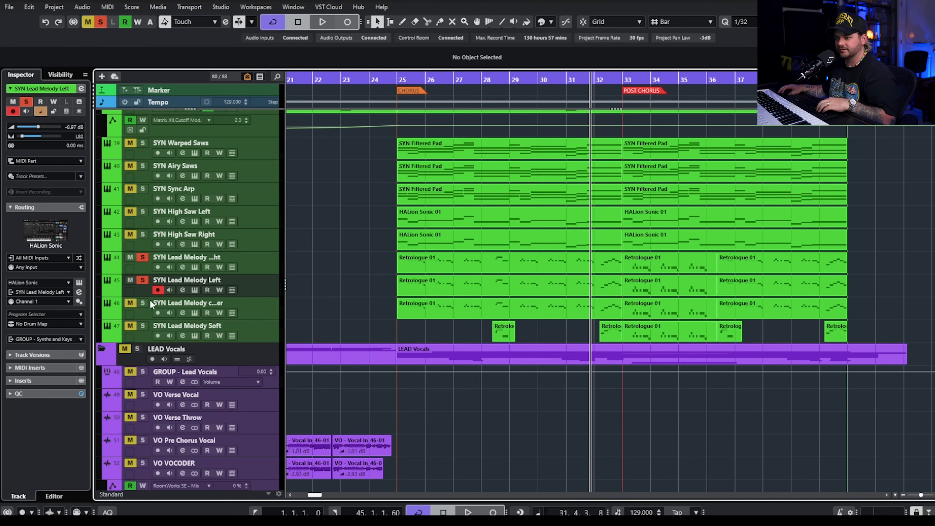
{"action": "left_click", "coordinate": [183, 313]}
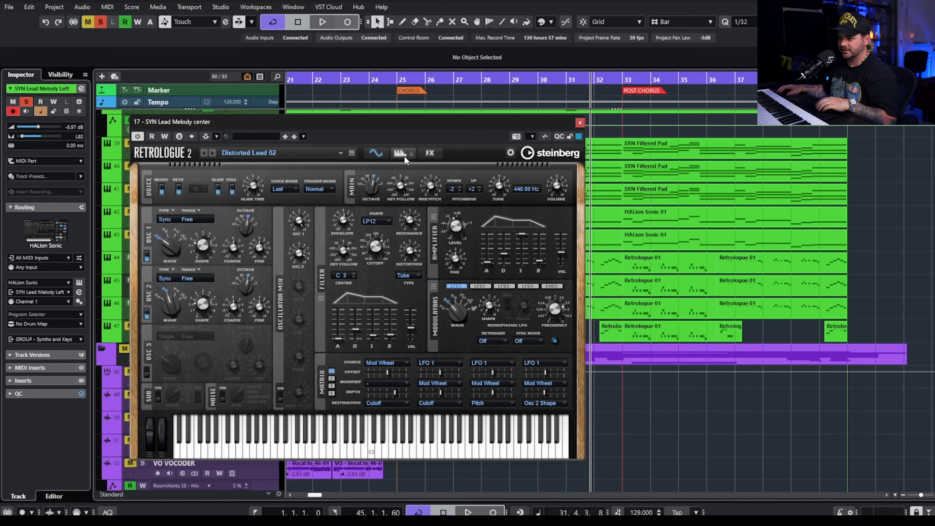
{"action": "left_click", "coordinate": [580, 122]}
Examine the StudioDelay insert of SYN Lead Melody center and close its plug-in and channel settings windows
{"action": "left_click", "coordinate": [182, 312]}
{"action": "left_click", "coordinate": [70, 224]}
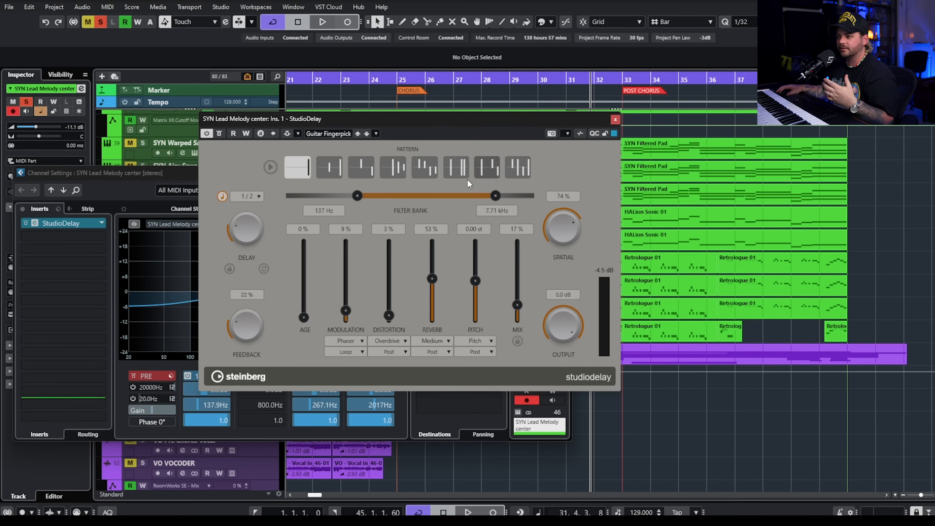
{"action": "left_click", "coordinate": [616, 121]}
{"action": "left_click", "coordinate": [562, 173]}
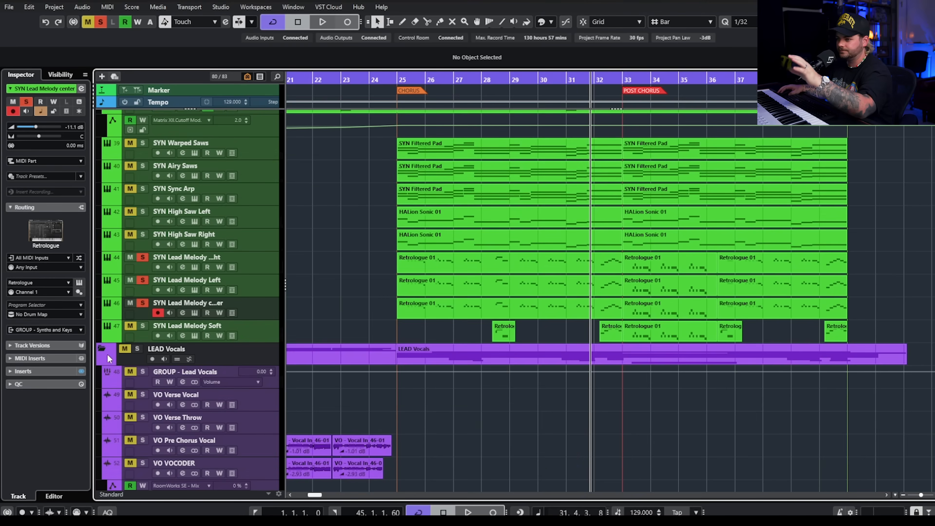
Leave only SYN Lead Melody Soft soloed, and view and close its Padshop 2 instrument
{"action": "left_click", "coordinate": [143, 326]}
{"action": "left_click", "coordinate": [147, 295]}
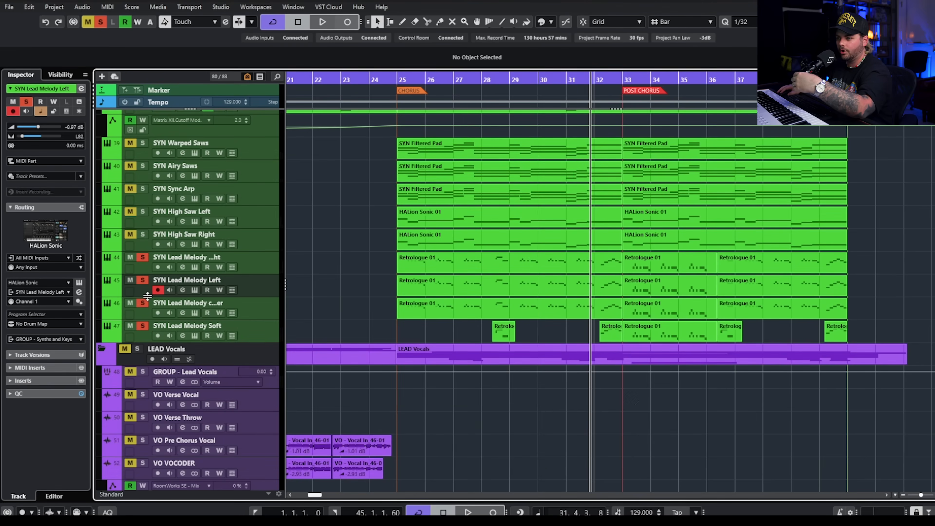
{"action": "left_click", "coordinate": [143, 280]}
{"action": "left_click", "coordinate": [195, 336]}
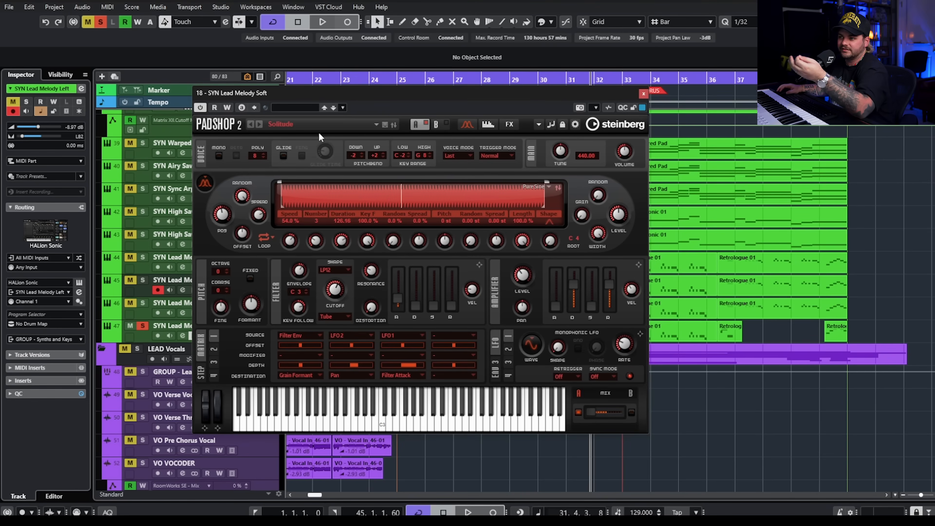
{"action": "left_click", "coordinate": [644, 93]}
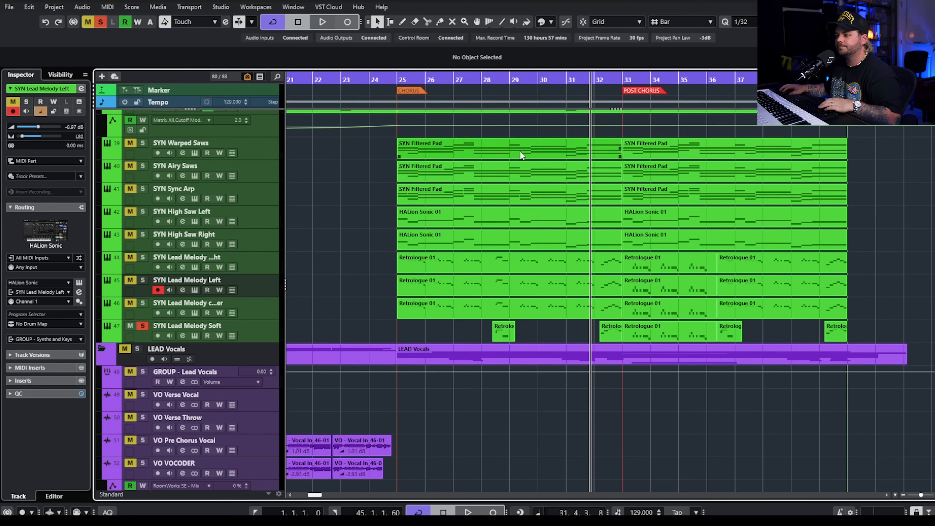
Play the soloed SYN Lead Melody Soft from about bar 28, stop playback and clear all solos
{"action": "left_click", "coordinate": [486, 82]}
{"action": "key", "text": "space"}
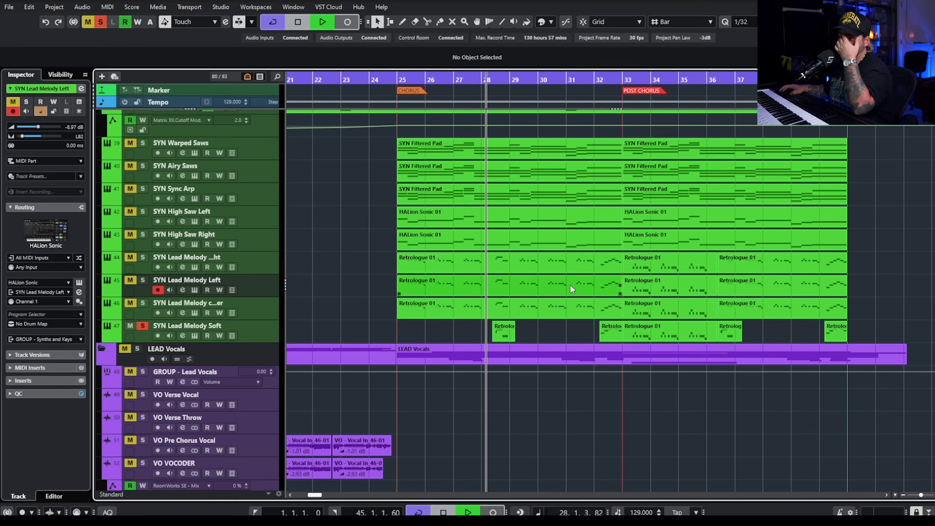
{"action": "scroll", "coordinate": [609, 285], "scroll_direction": "down", "scroll_amount": 10}
{"action": "scroll", "coordinate": [582, 285], "scroll_direction": "up", "scroll_amount": 10}
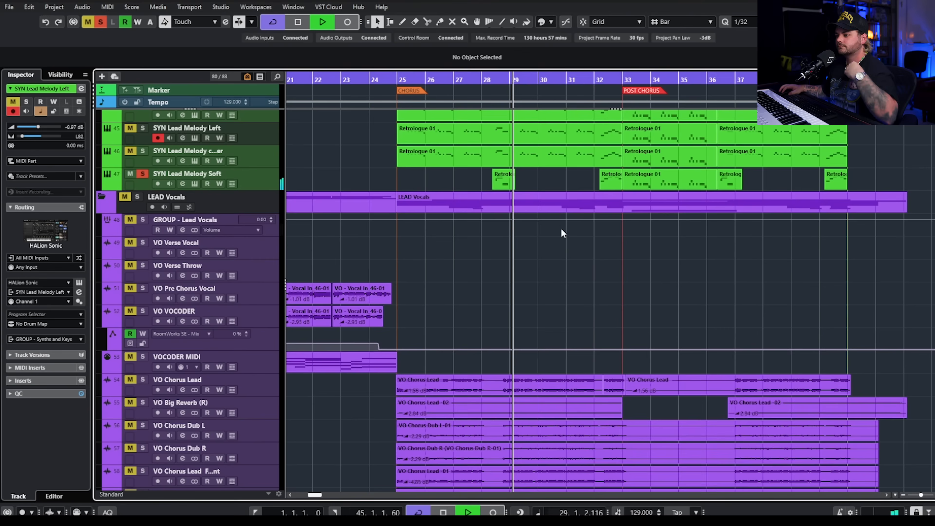
{"action": "key", "text": "space"}
{"action": "left_click", "coordinate": [88, 21]}
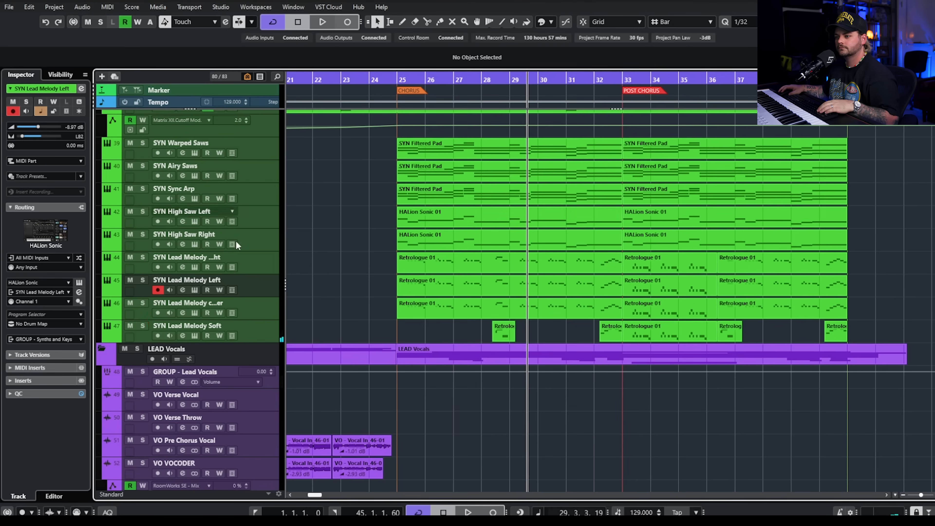
Go to the chorus vocals, select the first VO Chorus Lead event and the VO Chorus Dub L track
{"action": "scroll", "coordinate": [402, 242], "scroll_direction": "down", "scroll_amount": 12}
{"action": "scroll", "coordinate": [382, 265], "scroll_direction": "down", "scroll_amount": 2}
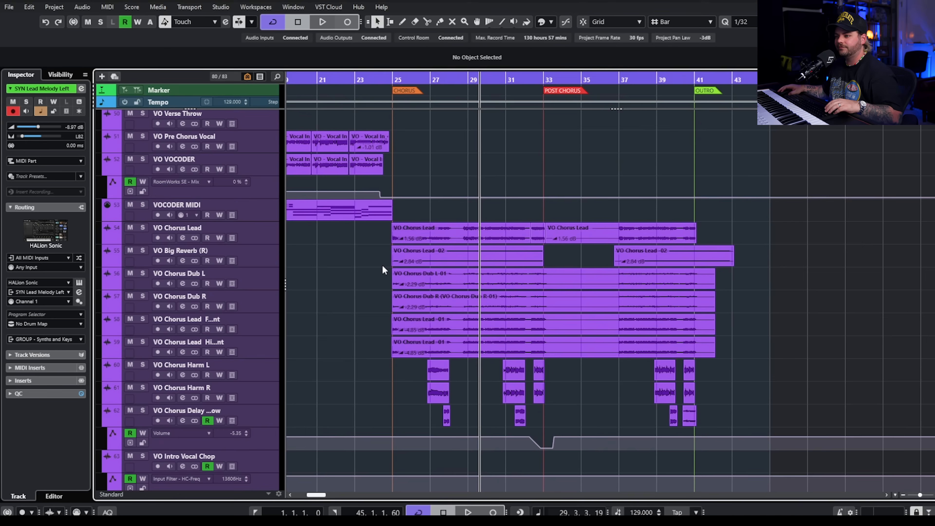
{"action": "left_click", "coordinate": [416, 239]}
{"action": "scroll", "coordinate": [410, 247], "scroll_direction": "up", "scroll_amount": 2}
{"action": "scroll", "coordinate": [408, 249], "scroll_direction": "left", "scroll_amount": 5}
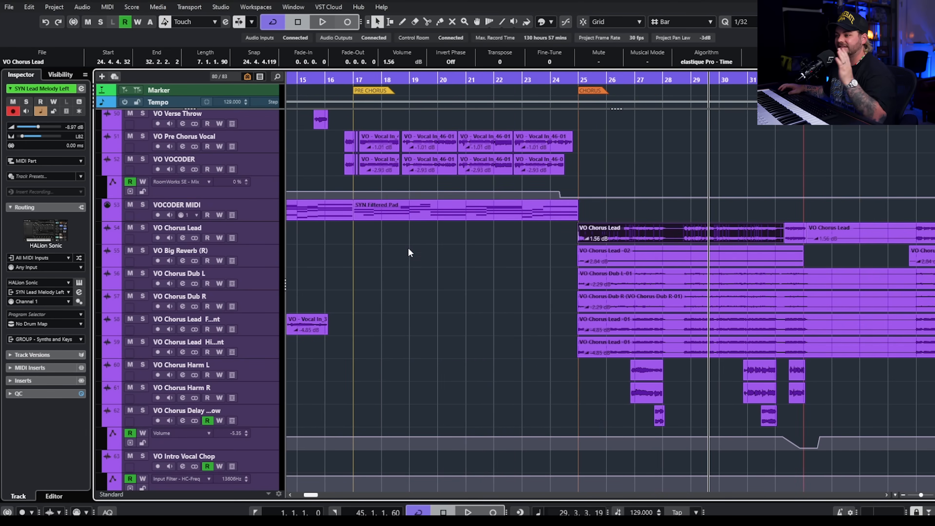
{"action": "left_click", "coordinate": [259, 257]}
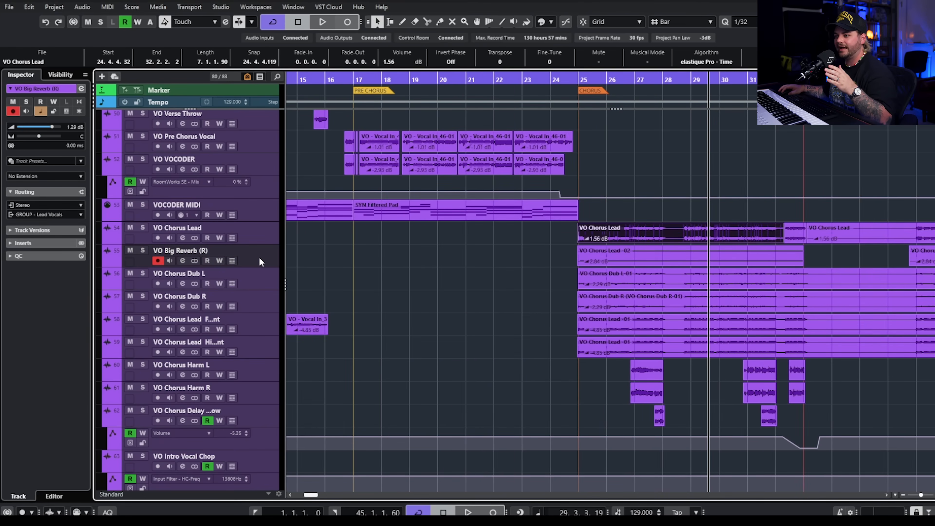
{"action": "left_click", "coordinate": [270, 275]}
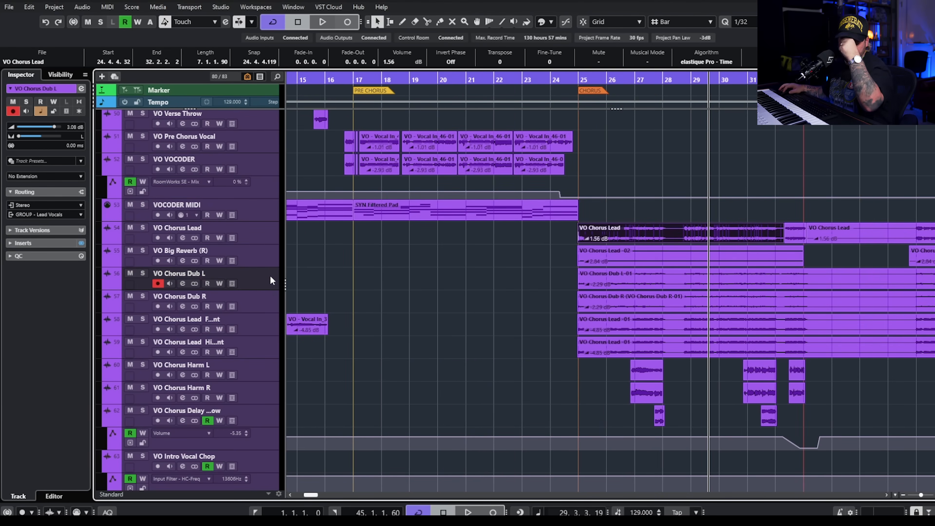
Solo VO Chorus Dub L and VO Chorus Dub R and place the playhead at the chorus start, bar 25
{"action": "left_click", "coordinate": [143, 273]}
{"action": "left_click", "coordinate": [142, 296]}
{"action": "scroll", "coordinate": [514, 97], "scroll_direction": "right", "scroll_amount": 5}
{"action": "left_click", "coordinate": [448, 90]}
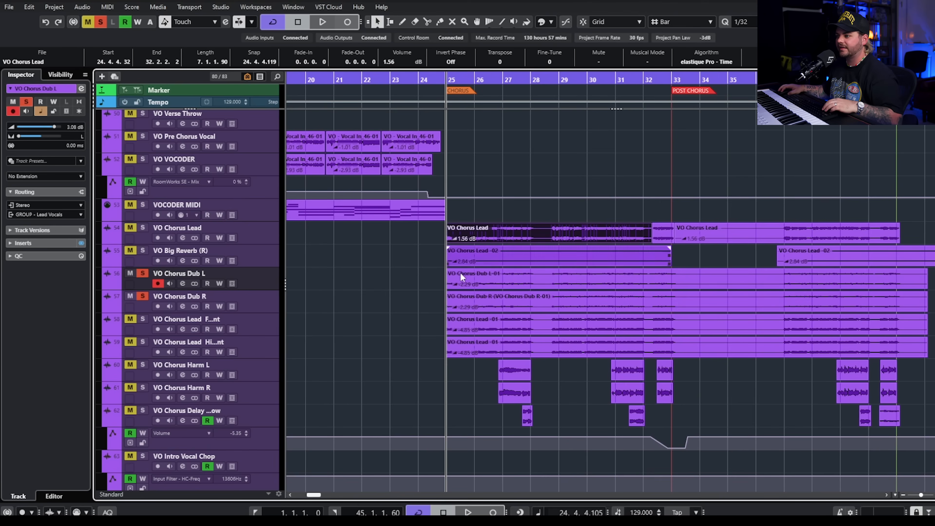
Open the Audio Alignment Panel and add the VO Chorus Lead event as the alignment reference
{"action": "key", "text": "h"}
{"action": "key", "text": "ctrl+alt+a"}
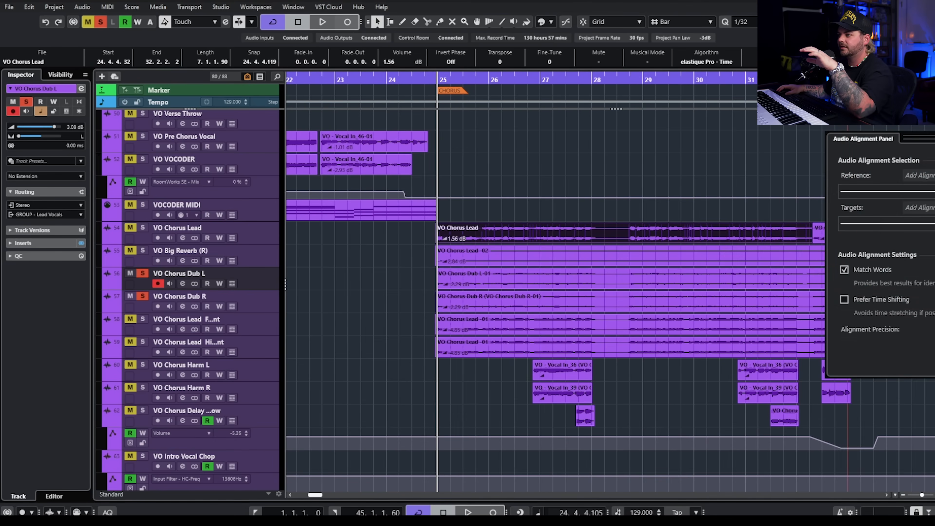
{"action": "left_click_drag", "start_coordinate": [885, 139], "coordinate": [278, 233]}
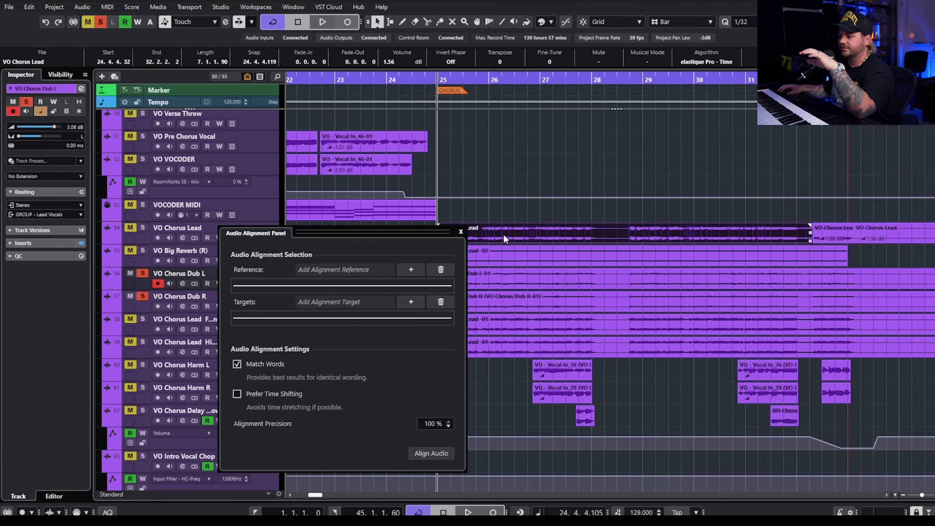
{"action": "left_click", "coordinate": [405, 272]}
{"action": "left_click_drag", "start_coordinate": [372, 231], "coordinate": [265, 268]}
Add the VO Chorus Dub L-01 event as the alignment target, close the Audio Alignment Panel and deselect the event
{"action": "left_click", "coordinate": [487, 284]}
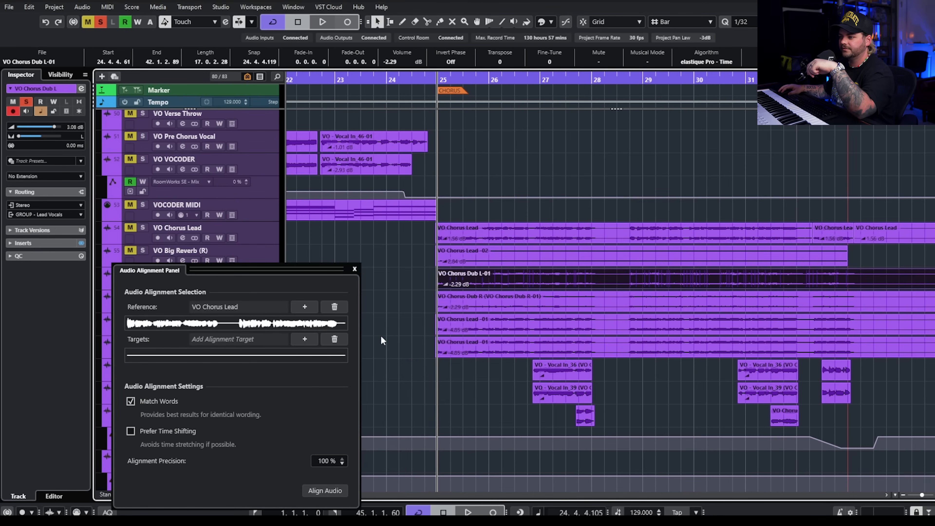
{"action": "left_click", "coordinate": [302, 339]}
{"action": "left_click", "coordinate": [322, 490]}
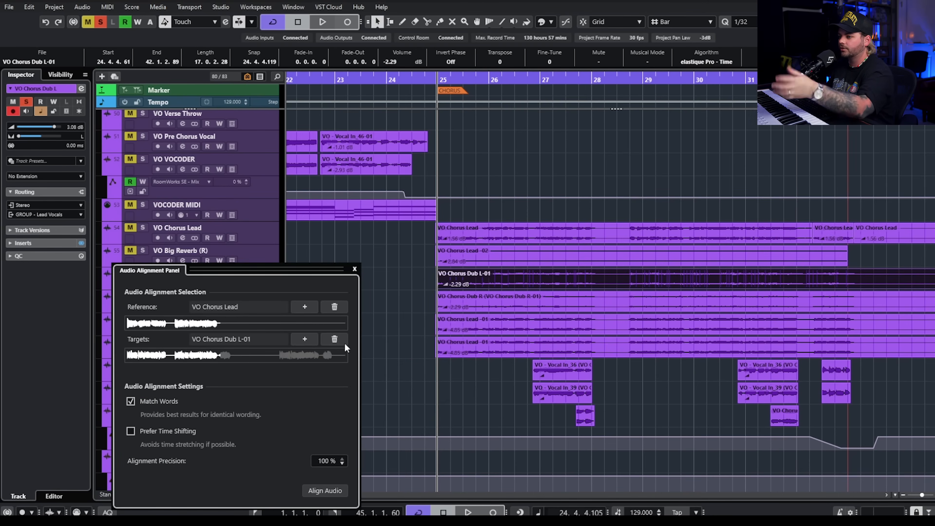
{"action": "left_click", "coordinate": [355, 269]}
{"action": "left_click", "coordinate": [365, 272]}
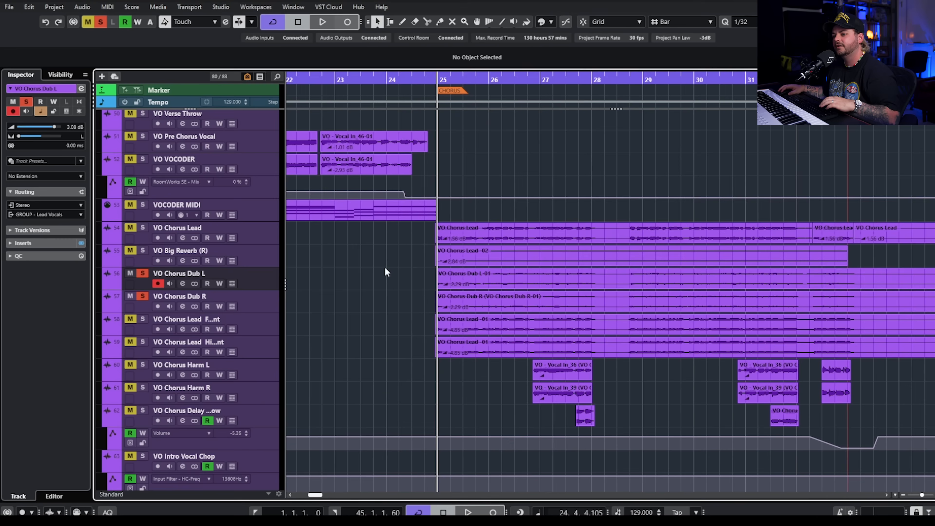
Solo VO Chorus Lead together with both Chorus Dub tracks and play the chorus opening
{"action": "left_click", "coordinate": [140, 229]}
{"action": "key", "text": "space"}
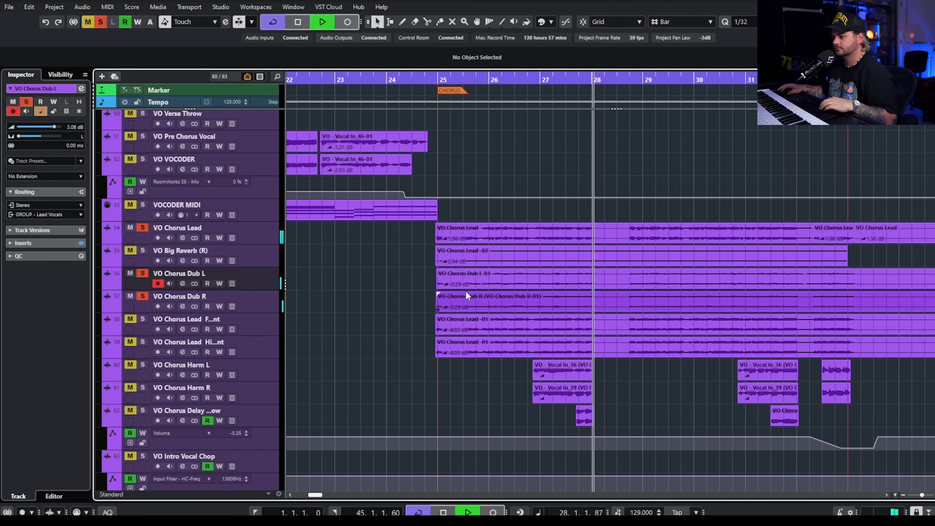
{"action": "key", "text": "space"}
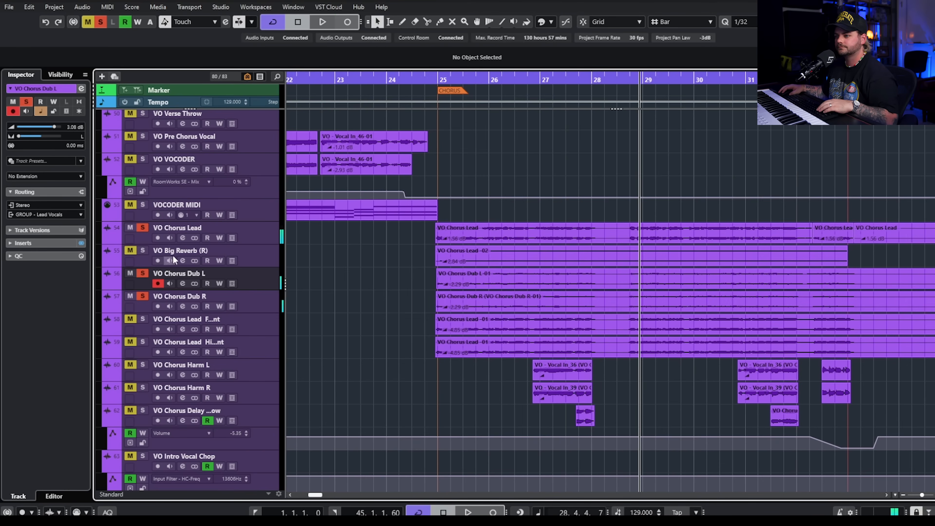
Leave only VO Big Reverb (R) soloed, and view and close its channel settings
{"action": "left_click", "coordinate": [142, 251]}
{"action": "left_click", "coordinate": [142, 228]}
{"action": "left_click", "coordinate": [143, 273]}
{"action": "left_click", "coordinate": [130, 273]}
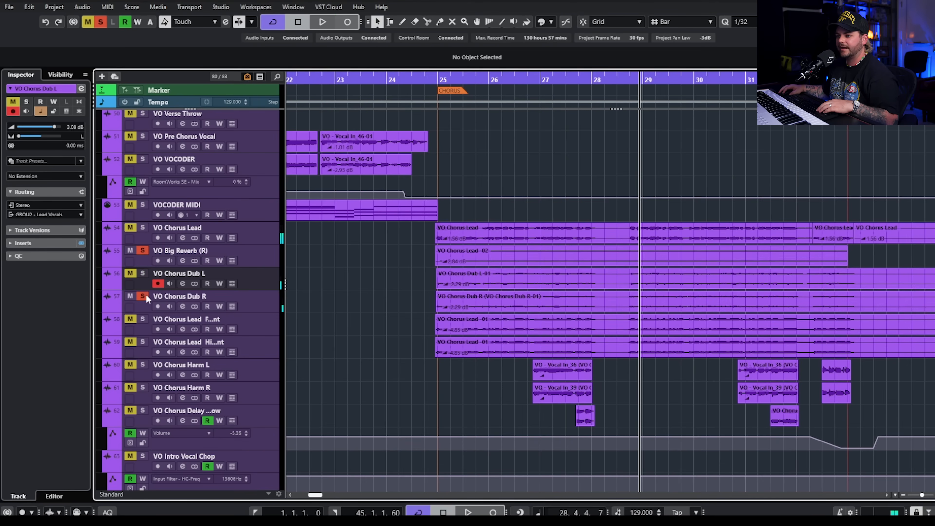
{"action": "left_click", "coordinate": [179, 261]}
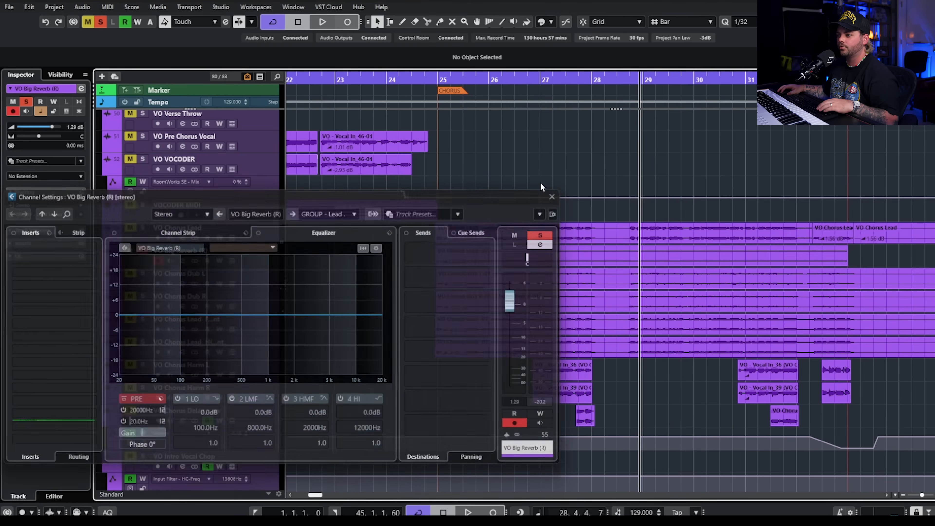
Play the soloed VO Big Reverb (R) from bar 25 while viewing its VO Chorus Lead -02 event and channel settings
{"action": "left_click", "coordinate": [438, 78]}
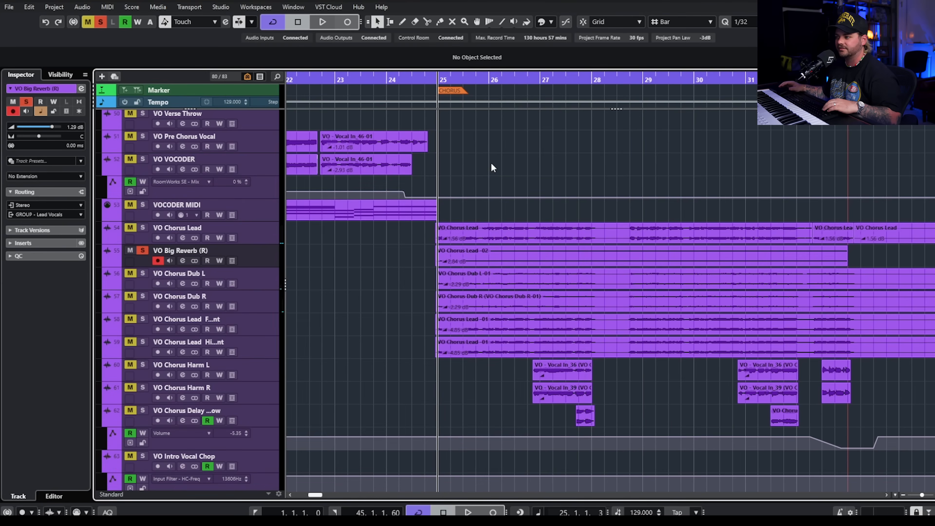
{"action": "key", "text": "space"}
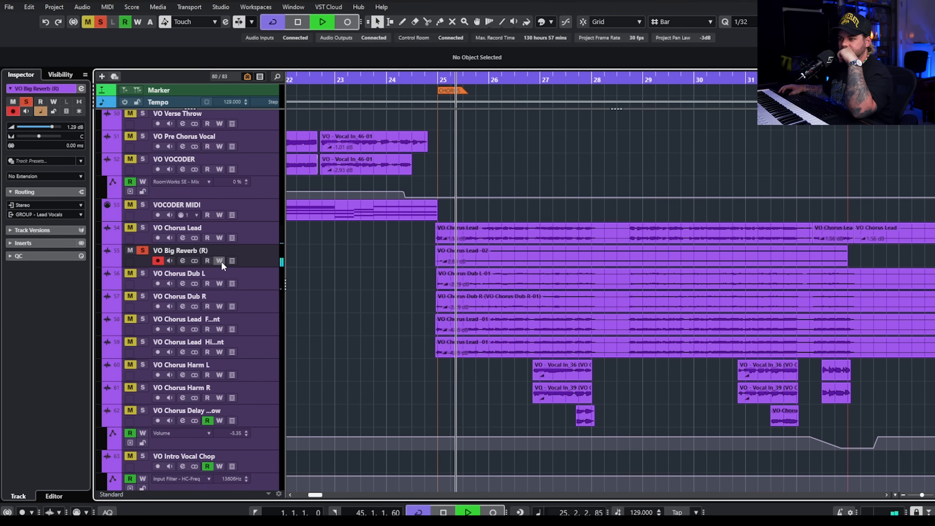
{"action": "left_click", "coordinate": [566, 263]}
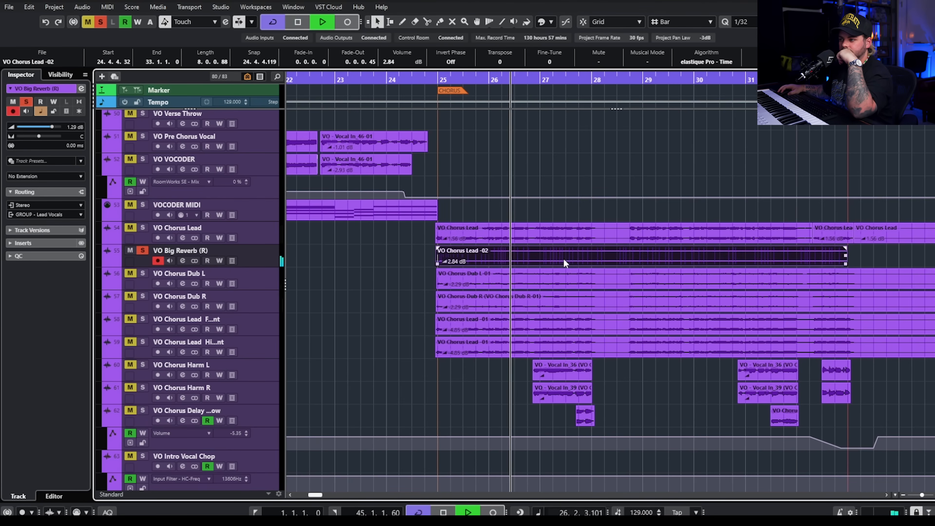
{"action": "left_click", "coordinate": [183, 262]}
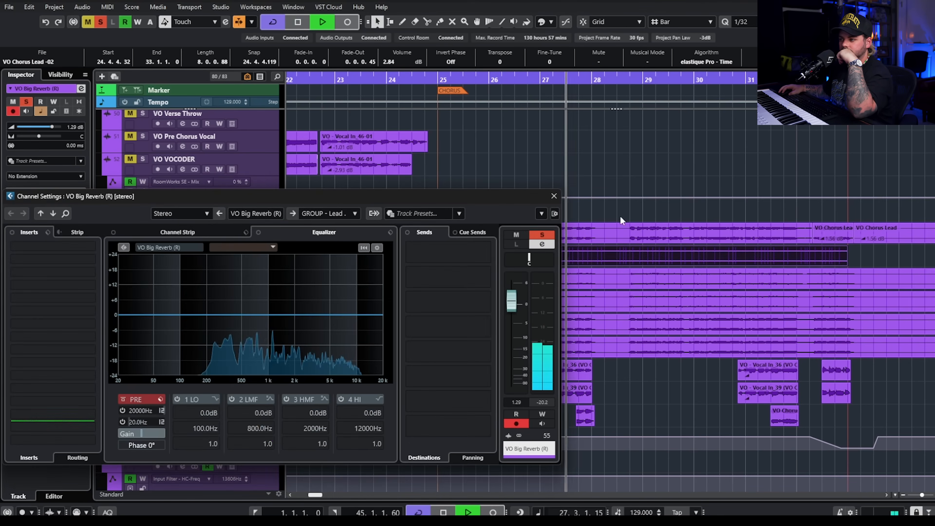
{"action": "left_click", "coordinate": [554, 196]}
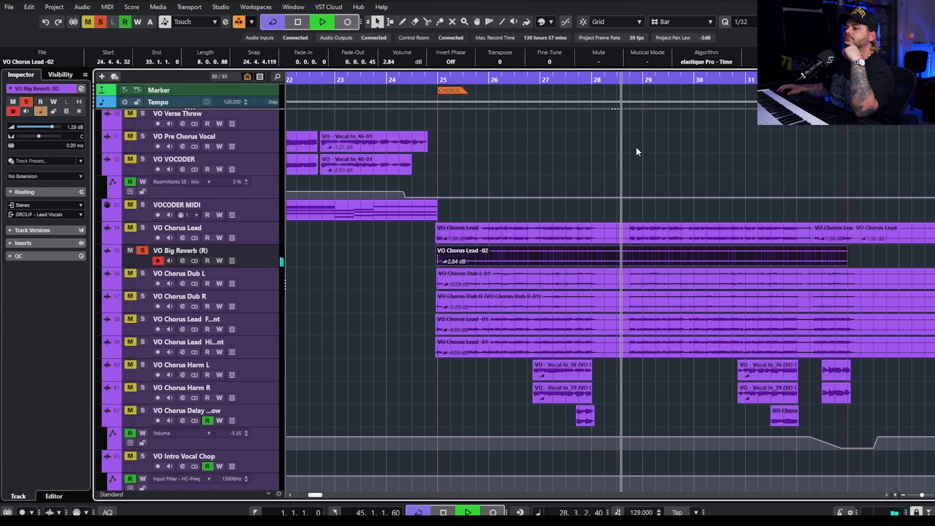
{"action": "key", "text": "space"}
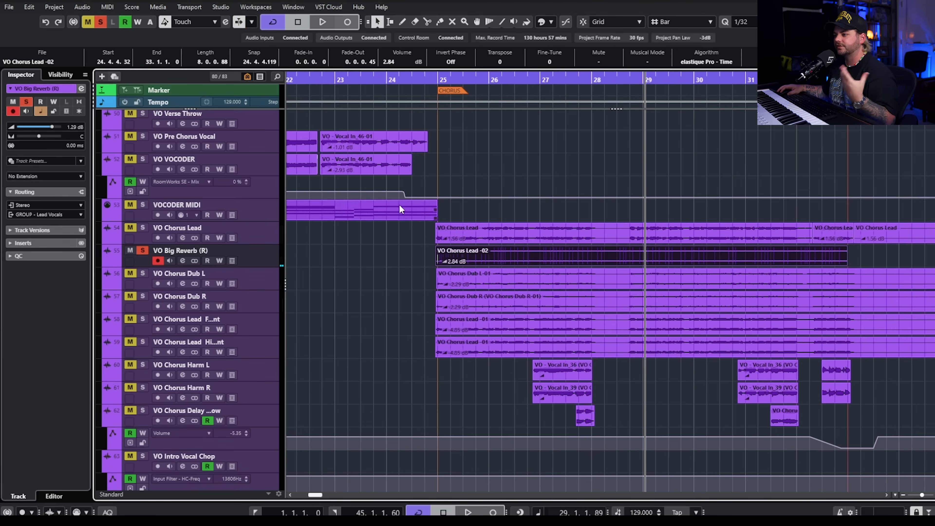
Solo VO Chorus Lead alongside VO Big Reverb (R), play from bar 27 and toggle the reverb track's solo to compare
{"action": "left_click", "coordinate": [143, 227]}
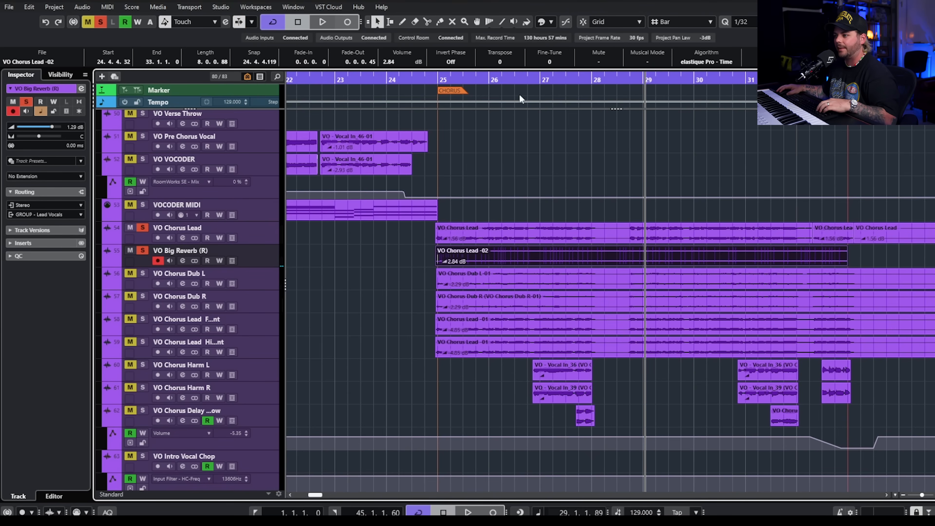
{"action": "left_click", "coordinate": [542, 82]}
{"action": "key", "text": "space"}
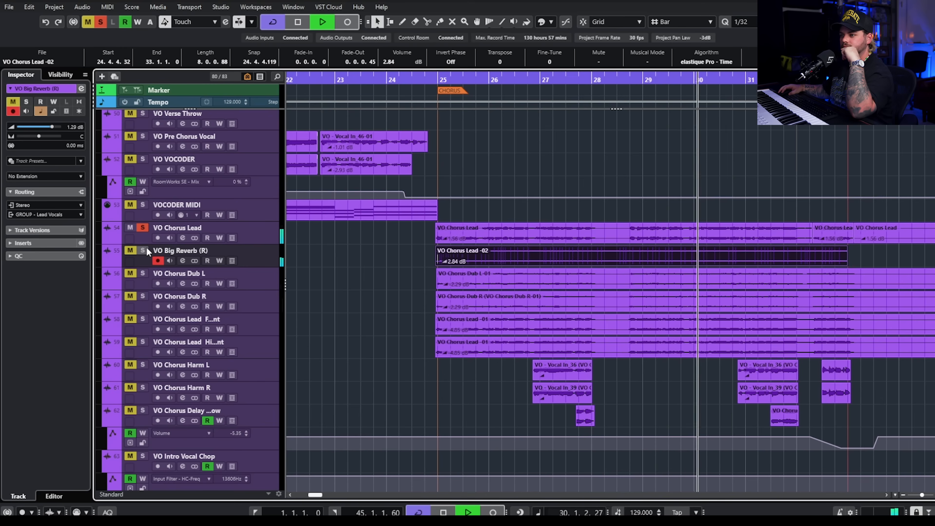
{"action": "left_click", "coordinate": [142, 228]}
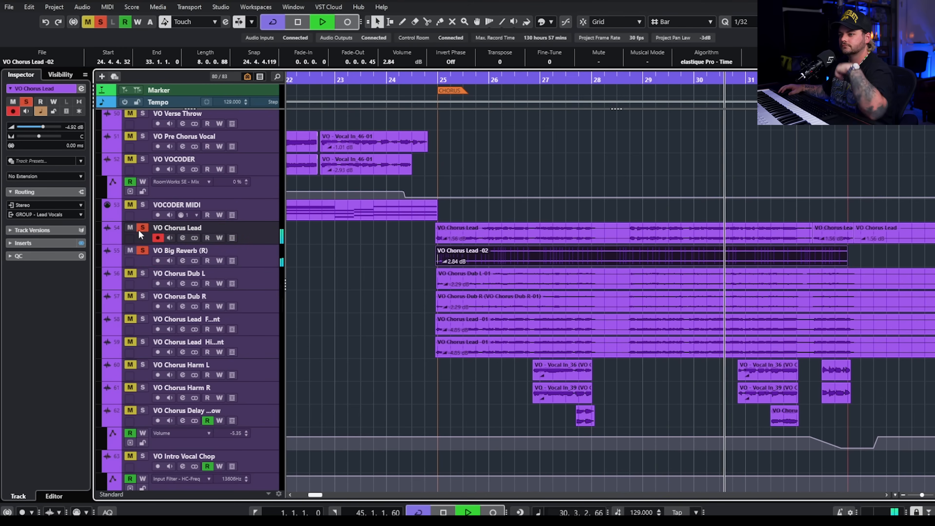
{"action": "left_click", "coordinate": [146, 251]}
Solo only the VO Chorus Lead Formant and Hi Formant tracks and start playback from bar 25
{"action": "scroll", "coordinate": [342, 315], "scroll_direction": "down", "scroll_amount": 3}
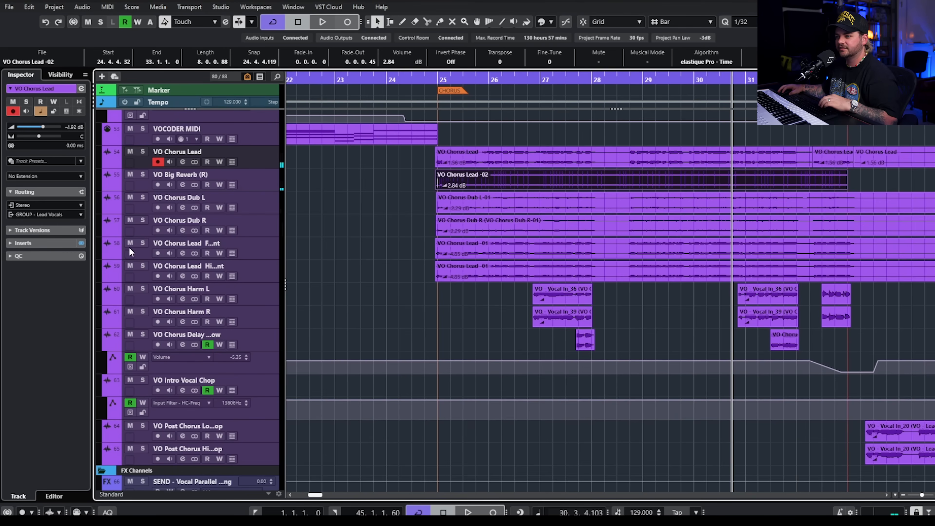
{"action": "left_click", "coordinate": [140, 244]}
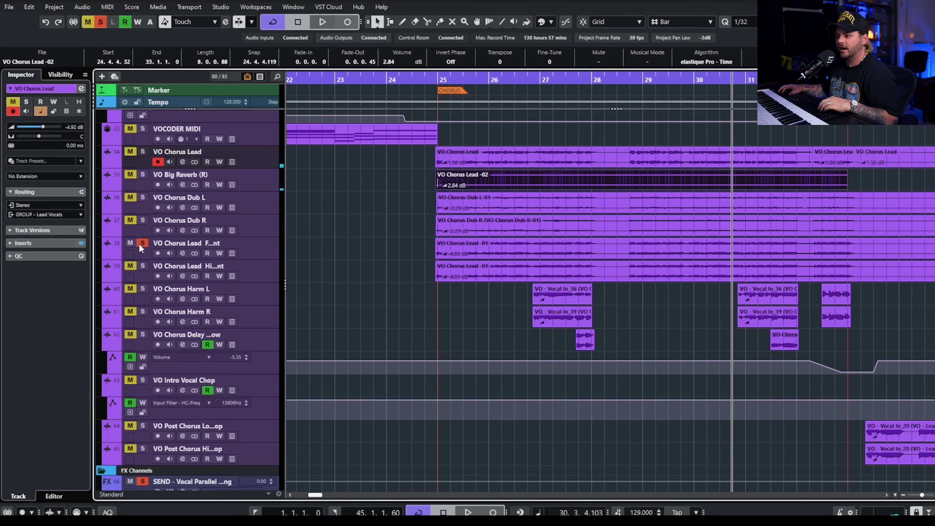
{"action": "left_click", "coordinate": [436, 80]}
{"action": "left_click", "coordinate": [379, 234]}
{"action": "left_click", "coordinate": [261, 258]}
{"action": "key", "text": "space"}
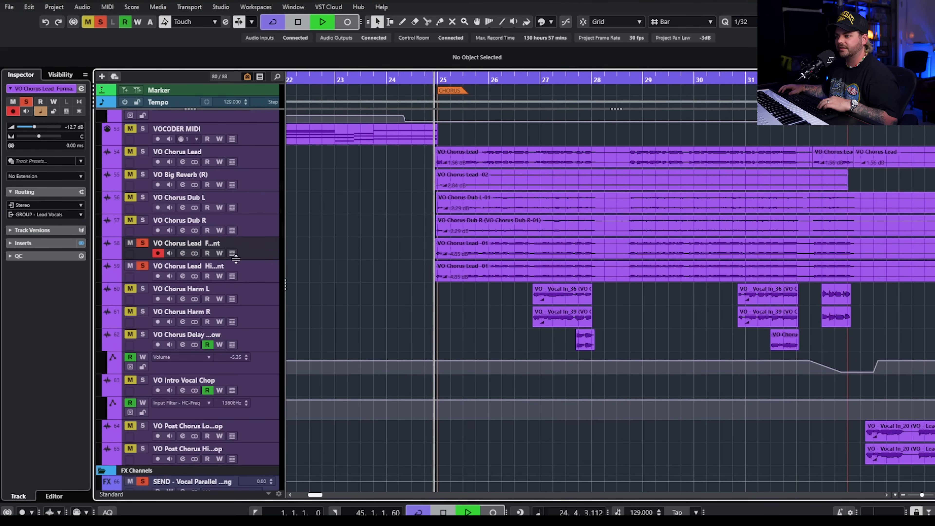
View the VO Chorus Lead Formant channel settings during playback, close them and stop playback
{"action": "left_click", "coordinate": [179, 255]}
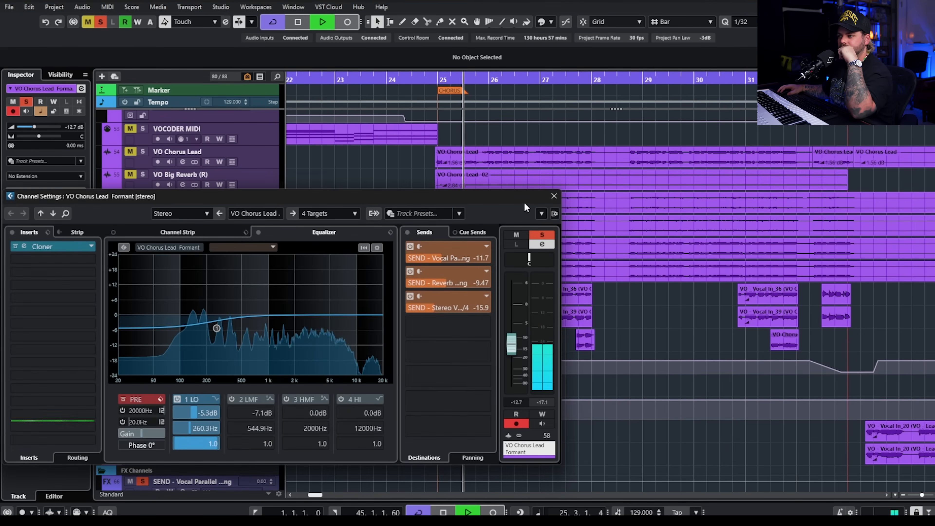
{"action": "left_click", "coordinate": [554, 196]}
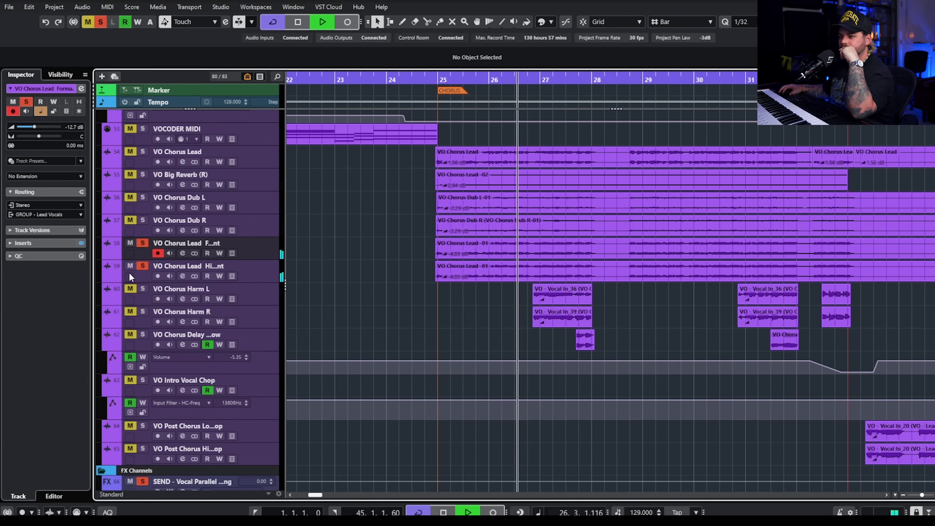
{"action": "key", "text": "space"}
Leave only VO Chorus Lead Formant soloed and play it while viewing its channel settings and VO Chorus Lead -01 event
{"action": "left_click", "coordinate": [150, 260]}
{"action": "left_click", "coordinate": [146, 265]}
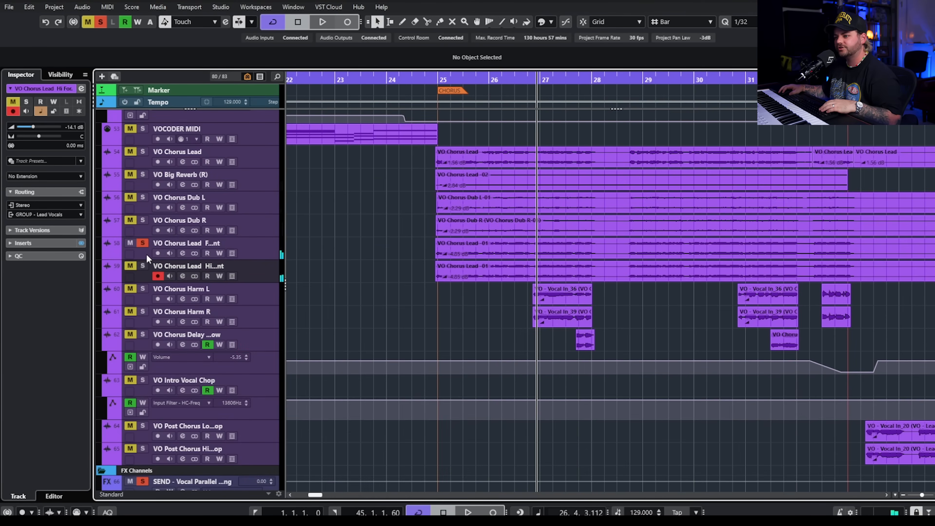
{"action": "left_click", "coordinate": [253, 250]}
{"action": "left_click", "coordinate": [183, 254]}
{"action": "key", "text": "space"}
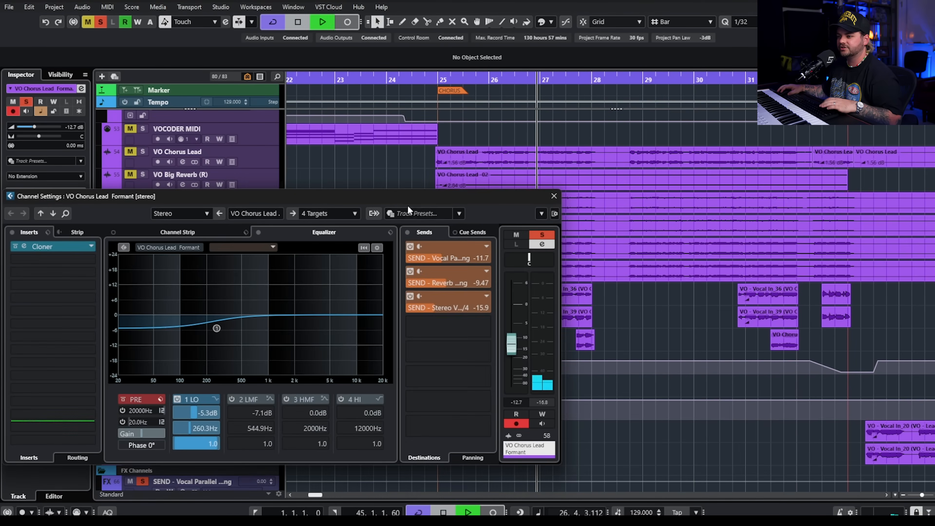
{"action": "left_click", "coordinate": [554, 196]}
{"action": "left_click", "coordinate": [483, 250]}
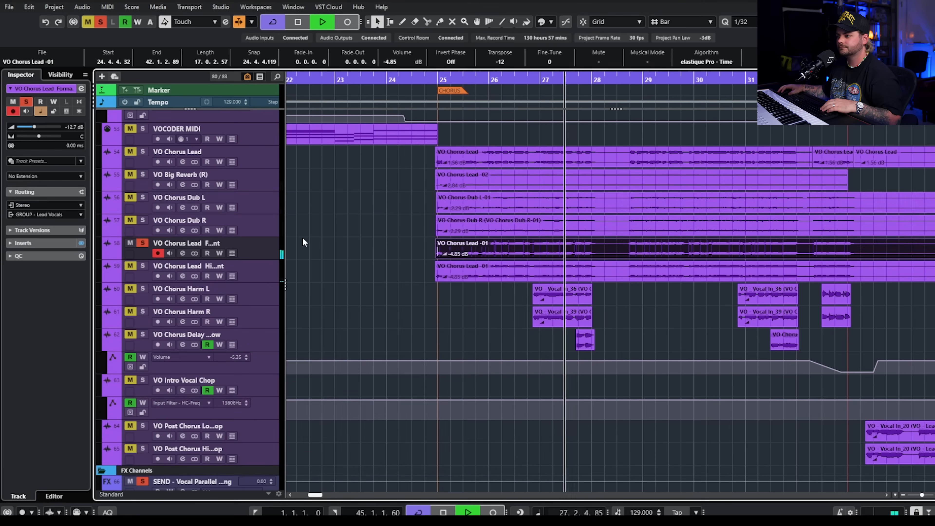
Switch the solo to VO Chorus Lead Hi Formant, select its event to view its transpose, and return to bar 25
{"action": "left_click", "coordinate": [145, 266]}
{"action": "left_click", "coordinate": [143, 244]}
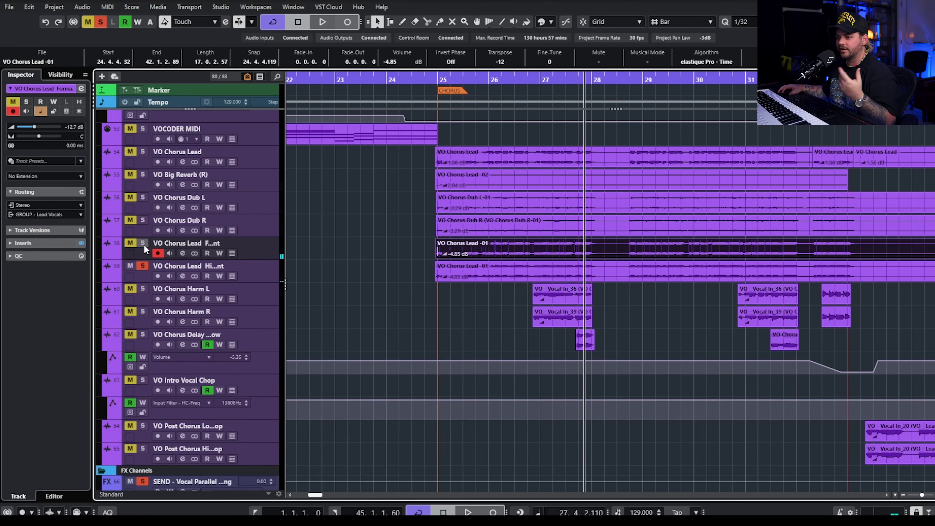
{"action": "left_click", "coordinate": [549, 281]}
{"action": "left_click", "coordinate": [275, 278]}
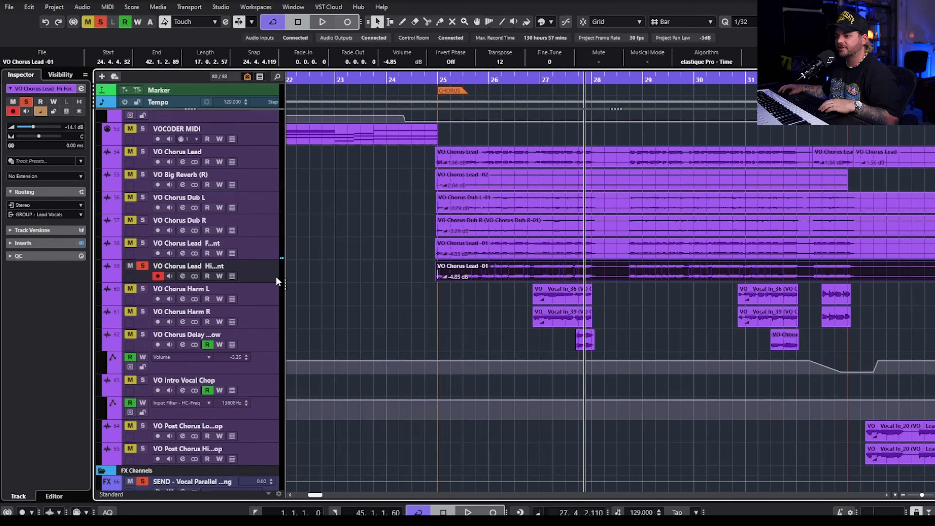
{"action": "left_click", "coordinate": [371, 268]}
{"action": "left_click", "coordinate": [516, 274]}
{"action": "left_click", "coordinate": [435, 79]}
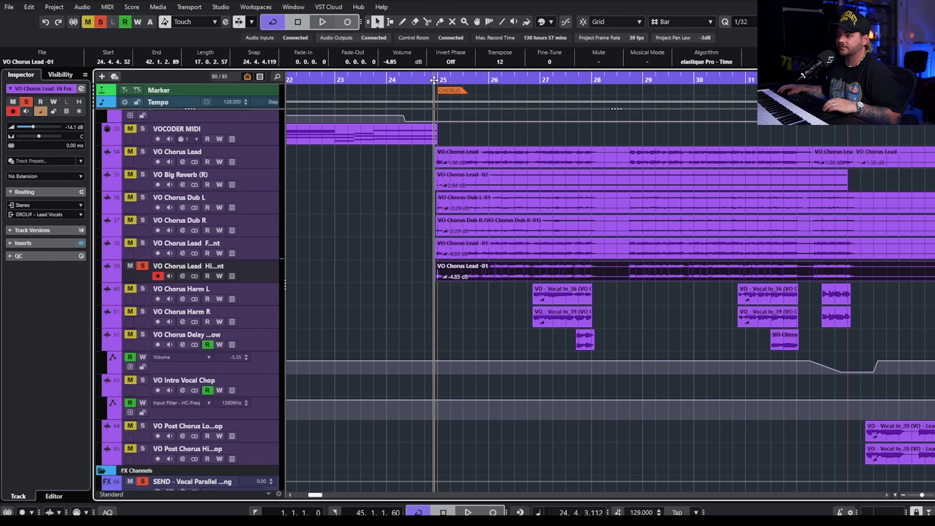
Play the soloed Hi Formant track while viewing its channel settings, and close them
{"action": "key", "text": "space"}
{"action": "left_click", "coordinate": [184, 275]}
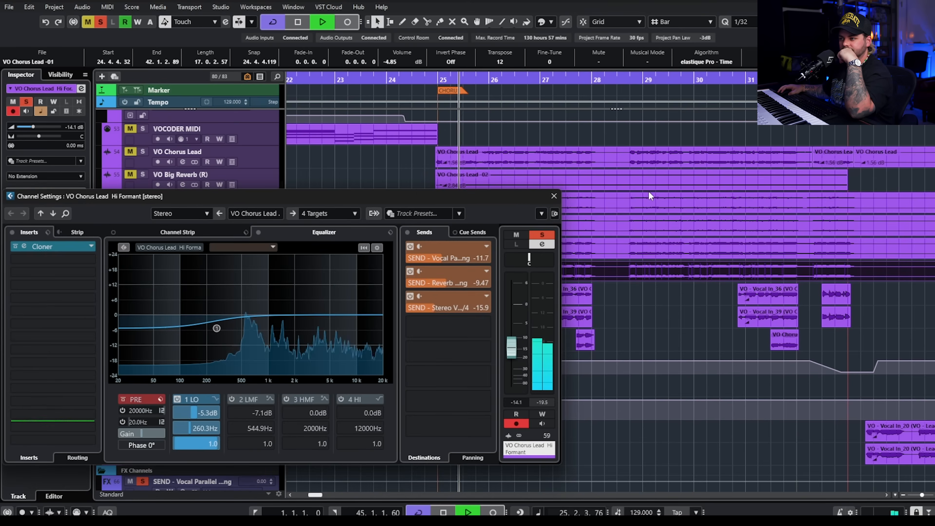
{"action": "left_click", "coordinate": [554, 197]}
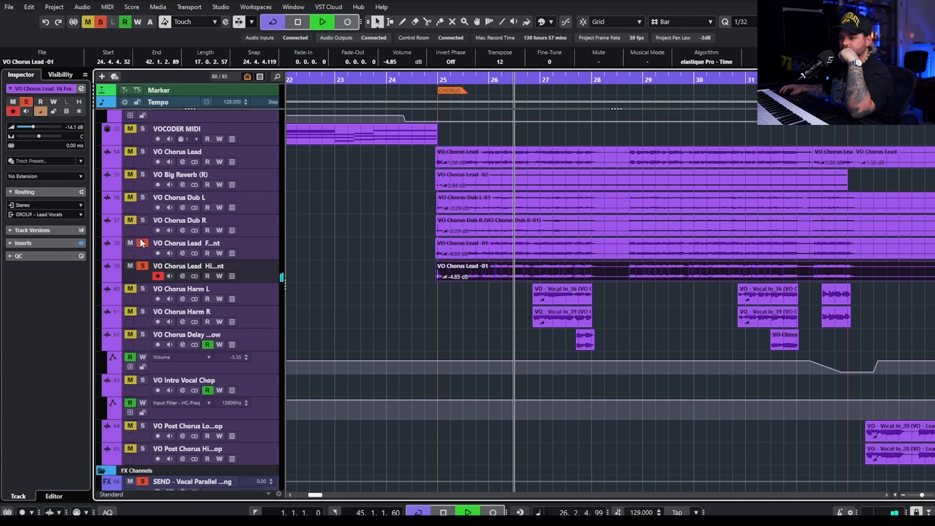
Add Chorus Dub L and R, VO Big Reverb (R) and VO Chorus Lead to the soloed formants during playback, and clear all solos
{"action": "left_click", "coordinate": [147, 219]}
{"action": "left_click", "coordinate": [142, 198]}
{"action": "left_click", "coordinate": [143, 221]}
{"action": "left_click", "coordinate": [143, 175]}
{"action": "left_click", "coordinate": [142, 152]}
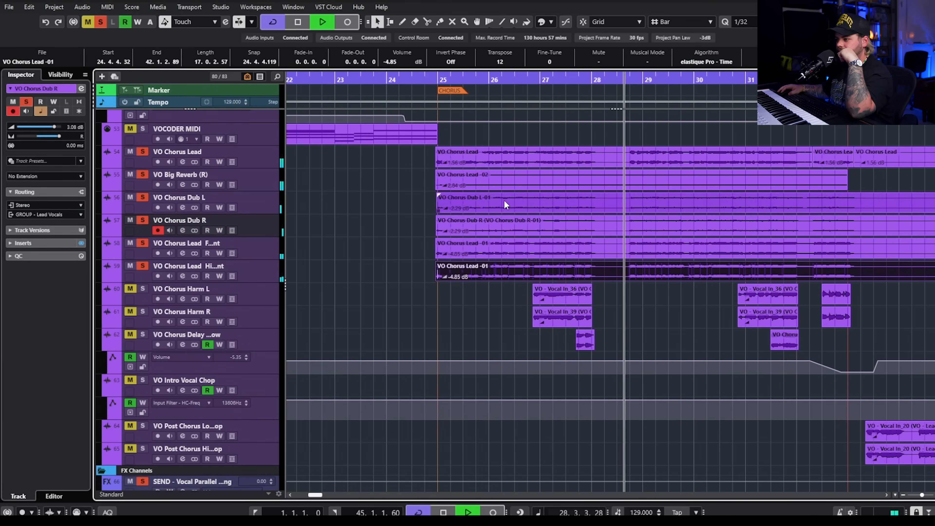
{"action": "scroll", "coordinate": [634, 198], "scroll_direction": "down", "scroll_amount": 3}
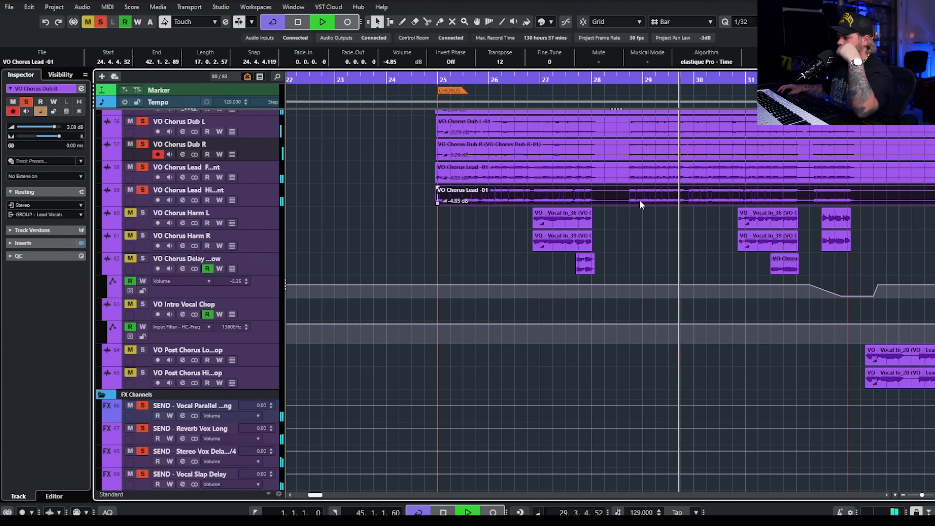
{"action": "scroll", "coordinate": [682, 191], "scroll_direction": "down", "scroll_amount": 3}
{"action": "scroll", "coordinate": [711, 181], "scroll_direction": "up", "scroll_amount": 6}
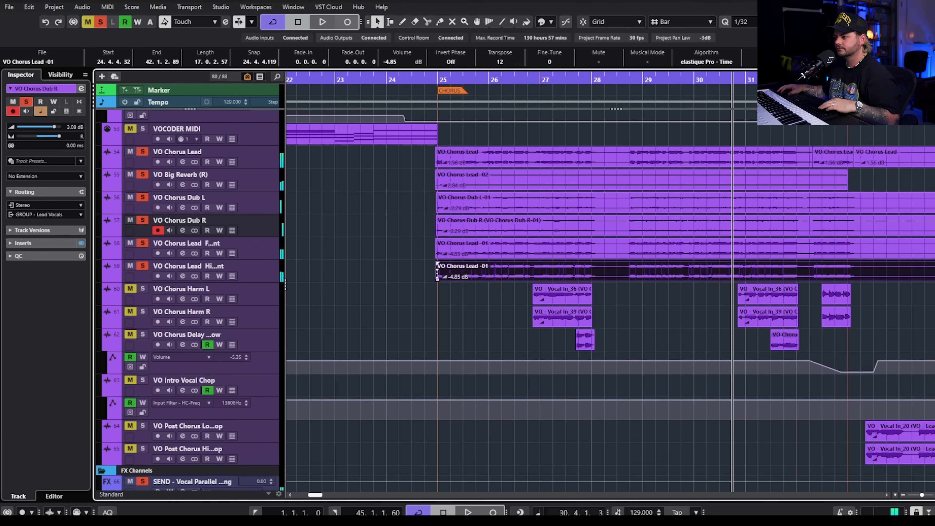
{"action": "left_click", "coordinate": [103, 22]}
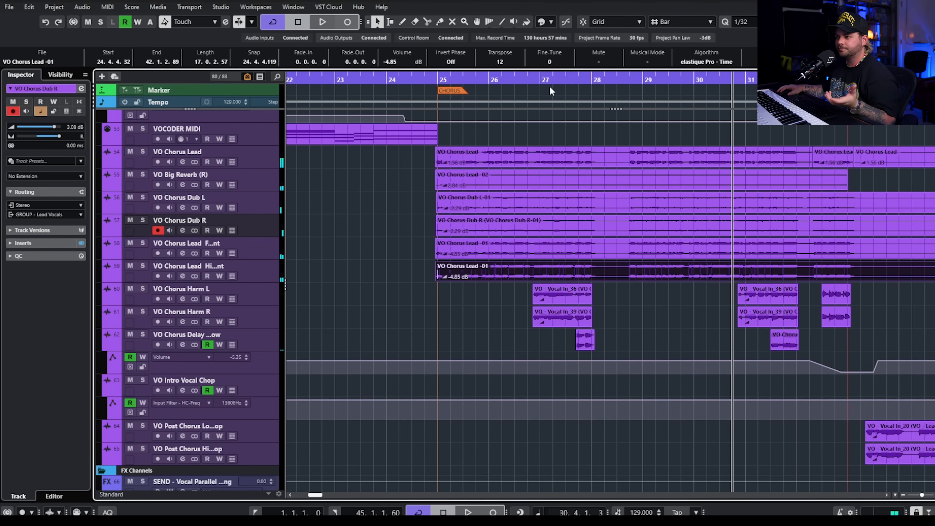
Solo VO Chorus Harm L and Harm R from bar 26, and view and close Harm L's channel settings
{"action": "left_click_drag", "start_coordinate": [517, 82], "coordinate": [515, 86]}
{"action": "left_click", "coordinate": [143, 289]}
{"action": "left_click", "coordinate": [143, 312]}
{"action": "left_click", "coordinate": [182, 299]}
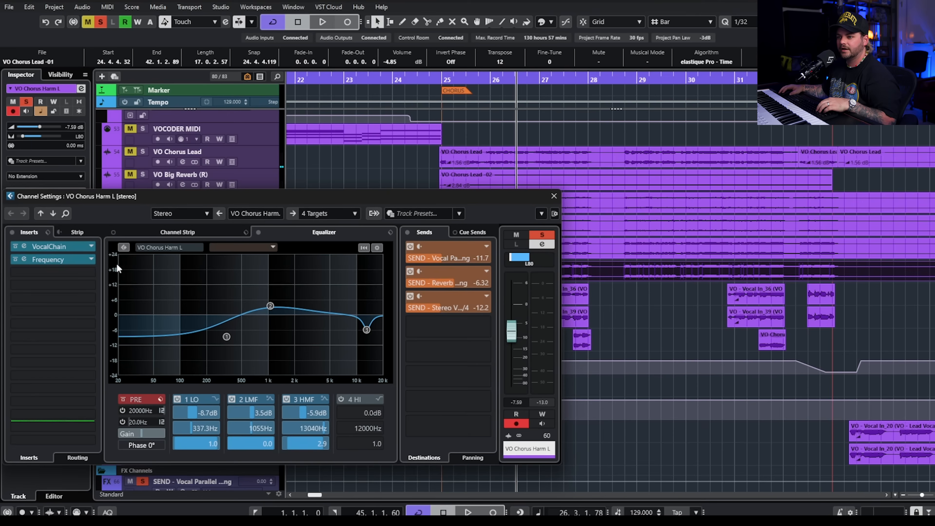
{"action": "left_click", "coordinate": [555, 197]}
Play the soloed chorus harmonies from bar 26 into bar 29, and clear the solos
{"action": "key", "text": "space"}
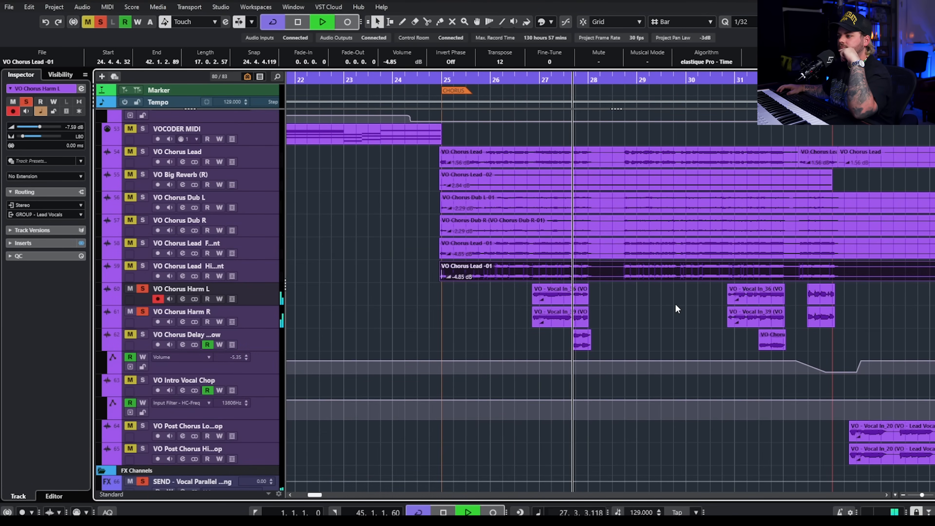
{"action": "scroll", "coordinate": [676, 313], "scroll_direction": "down", "scroll_amount": 4}
{"action": "key", "text": "g"}
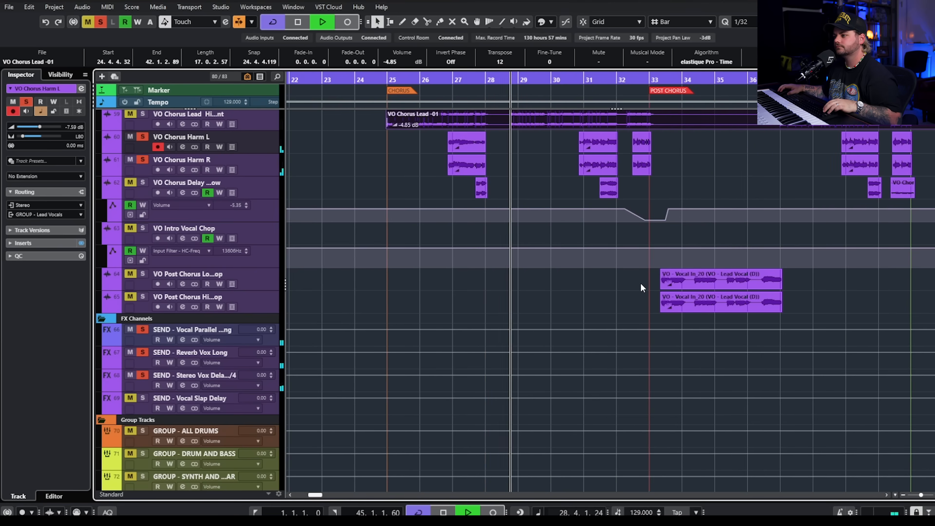
{"action": "key", "text": "space"}
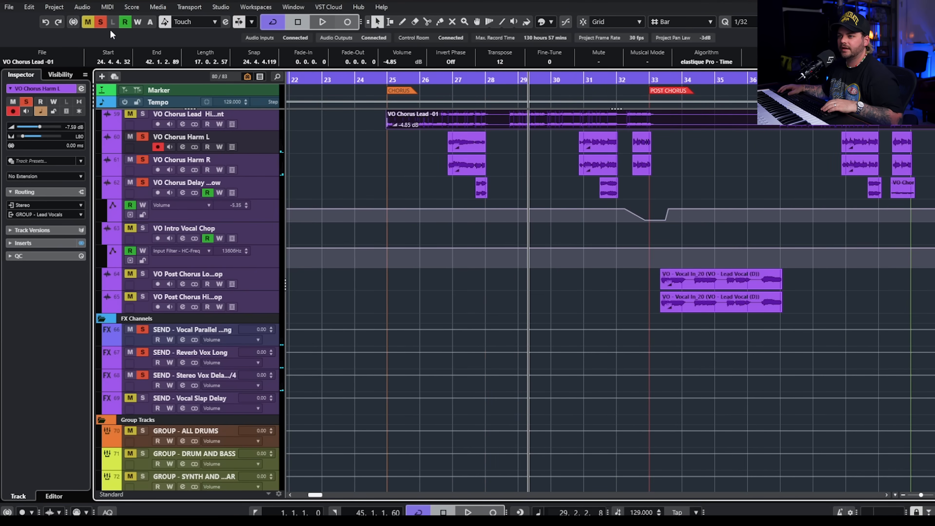
{"action": "left_click", "coordinate": [100, 22]}
Solo VO Chorus Delay Throw from bar 27 and open its StudioDelay insert to examine the settings
{"action": "left_click", "coordinate": [472, 77]}
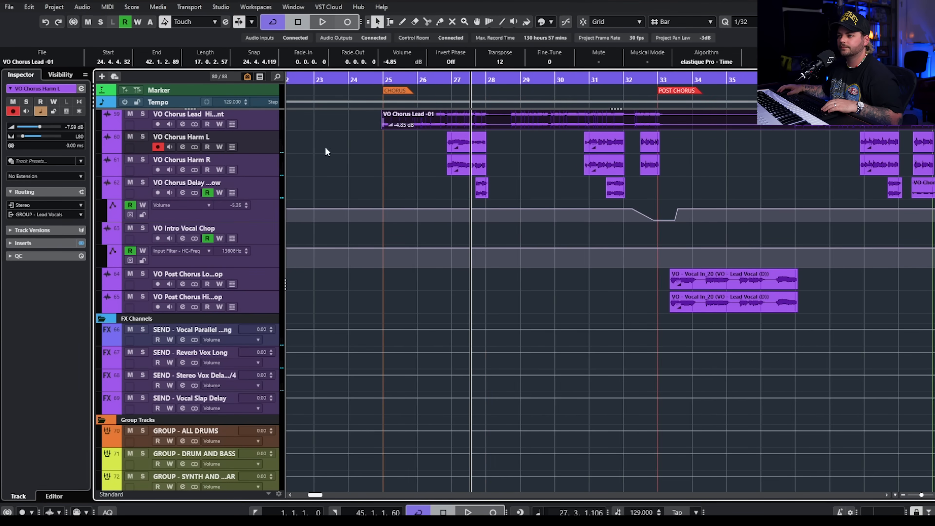
{"action": "left_click", "coordinate": [143, 183]}
{"action": "left_click", "coordinate": [182, 193]}
{"action": "left_click", "coordinate": [72, 247]}
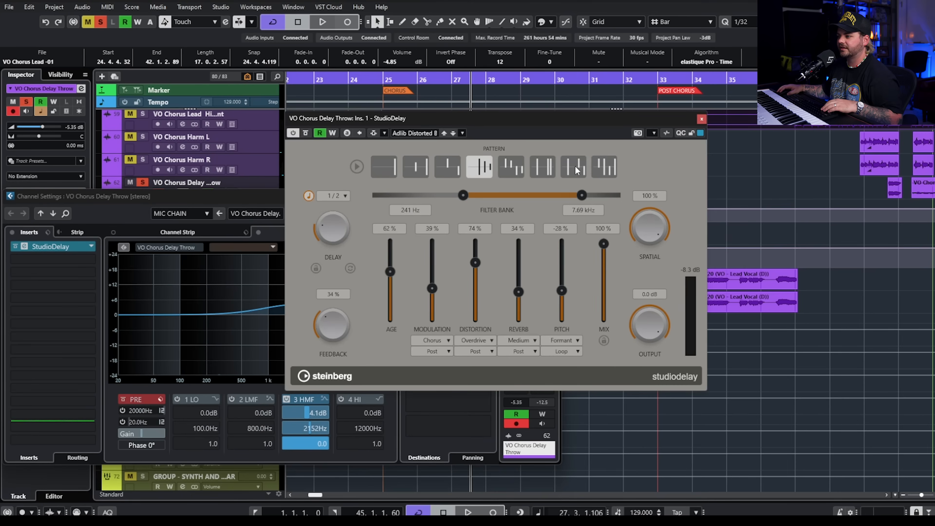
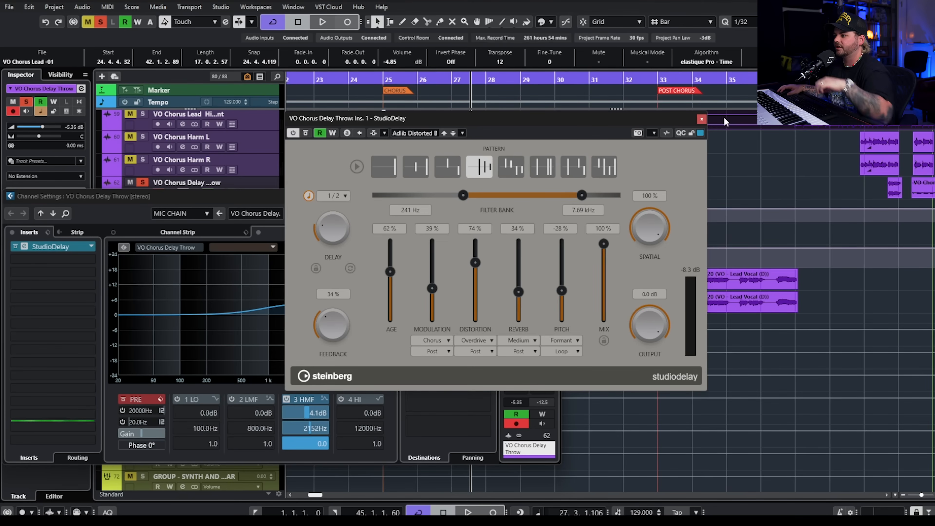
Close the StudioDelay and channel settings windows and play the soloed delay throw from bar 27
{"action": "left_click", "coordinate": [702, 119]}
{"action": "key", "text": "space"}
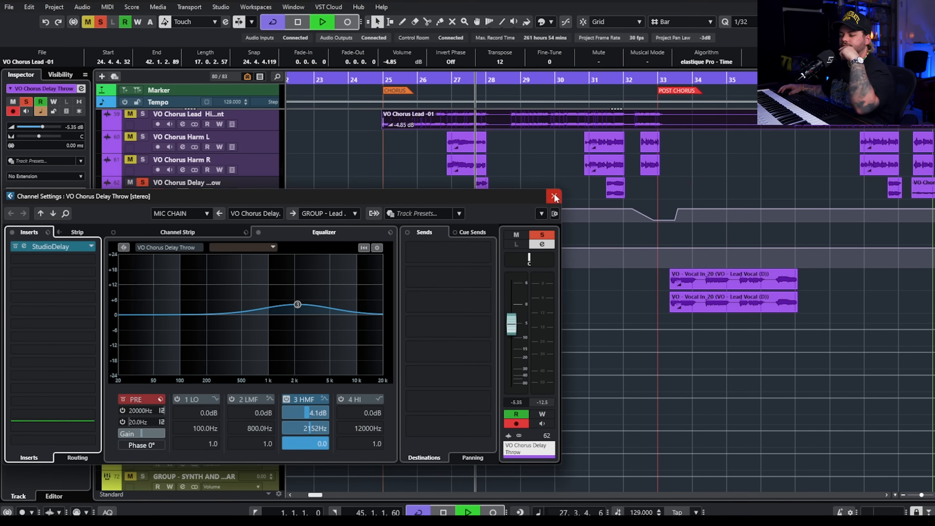
{"action": "left_click", "coordinate": [553, 196]}
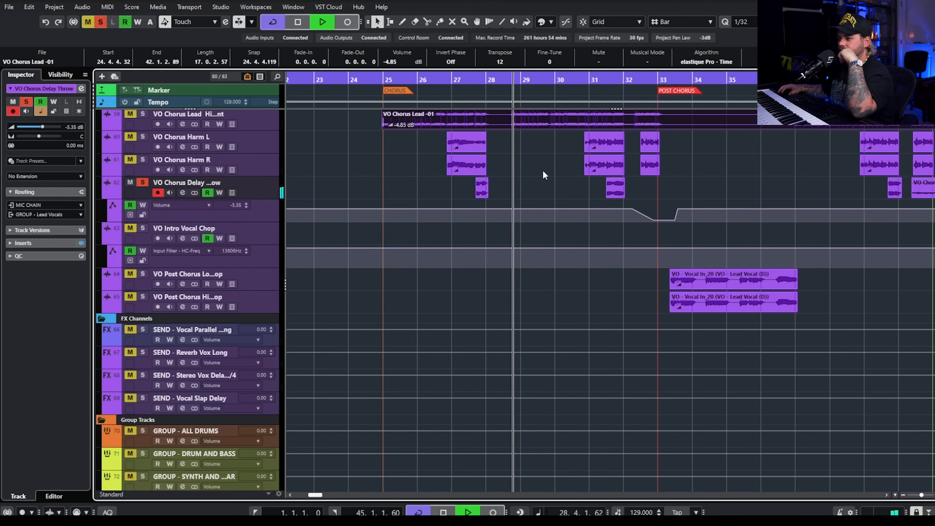
{"action": "key", "text": "g"}
{"action": "key", "text": "g"}
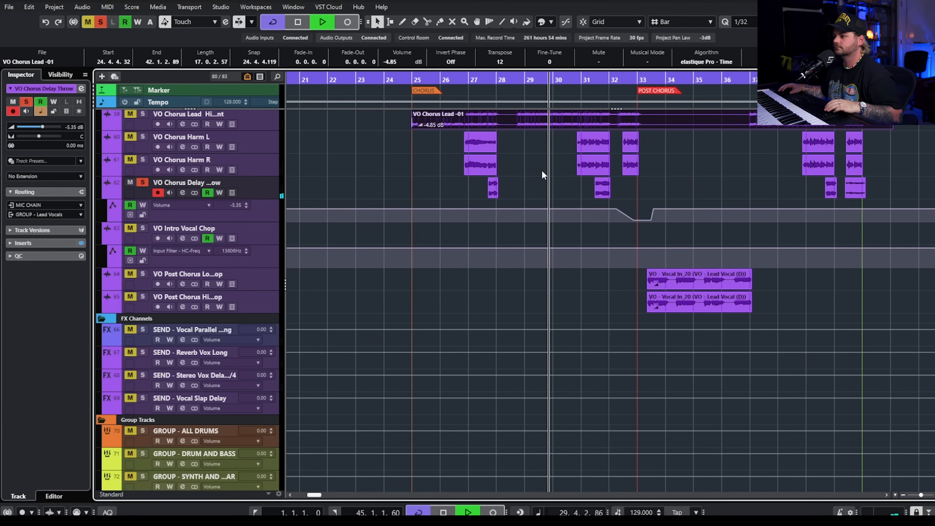
{"action": "key", "text": "space"}
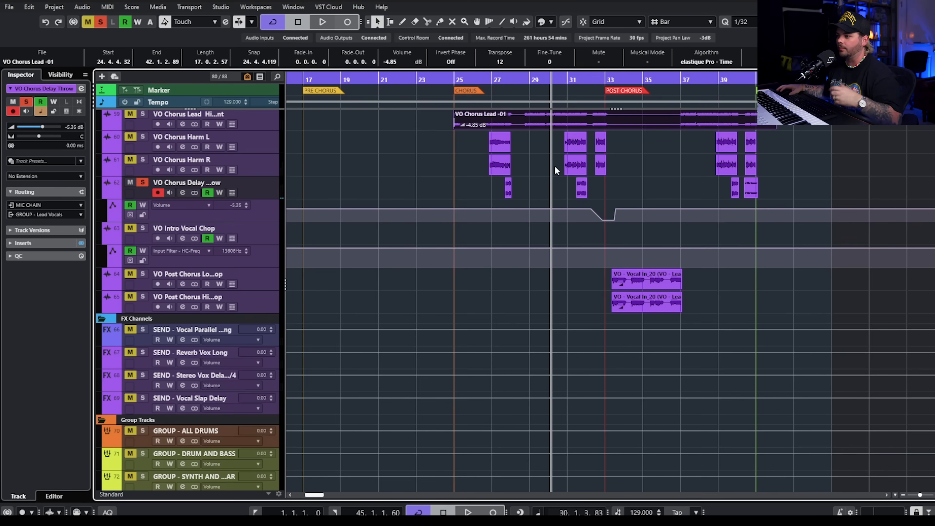
Clear the solos and play the full chorus from bar 25 while looking over the vocal, FX send and group tracks
{"action": "left_click", "coordinate": [452, 79]}
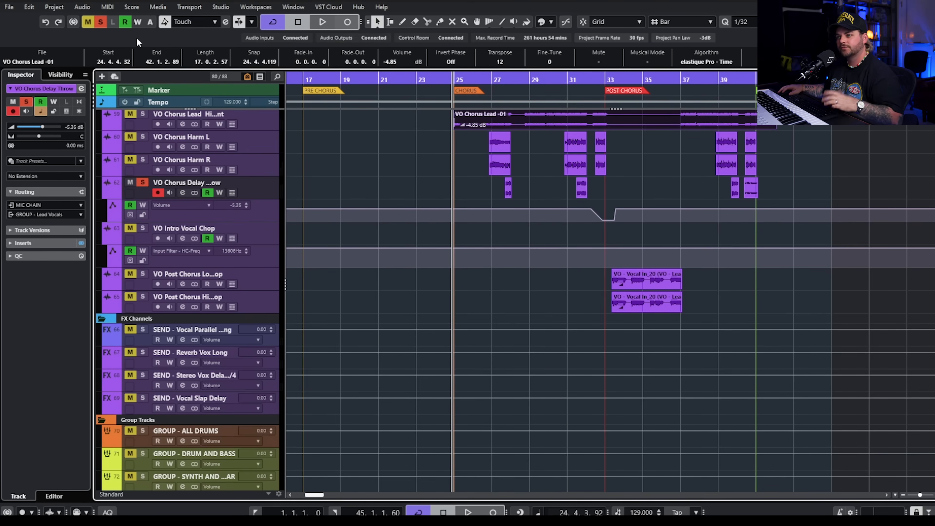
{"action": "left_click", "coordinate": [100, 21]}
{"action": "scroll", "coordinate": [485, 200], "scroll_direction": "up", "scroll_amount": 10}
{"action": "key", "text": "space"}
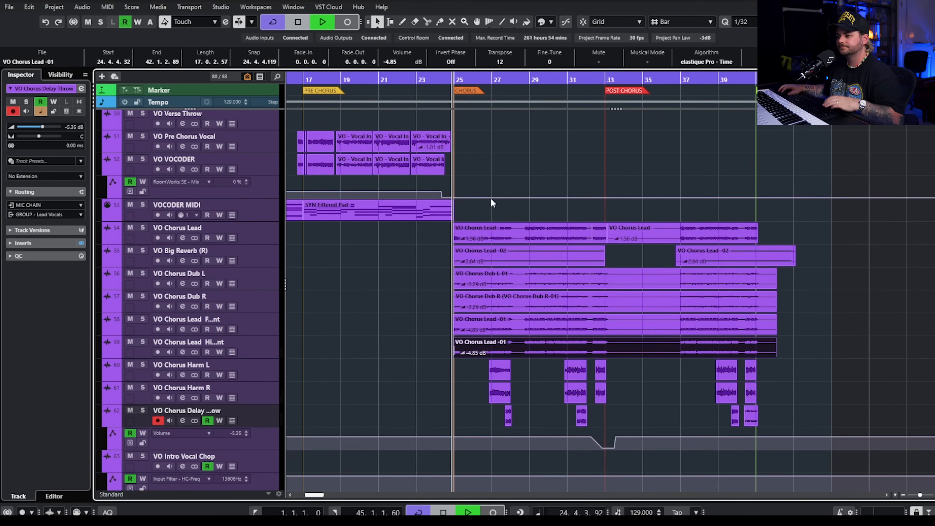
{"action": "scroll", "coordinate": [513, 176], "scroll_direction": "down", "scroll_amount": 7}
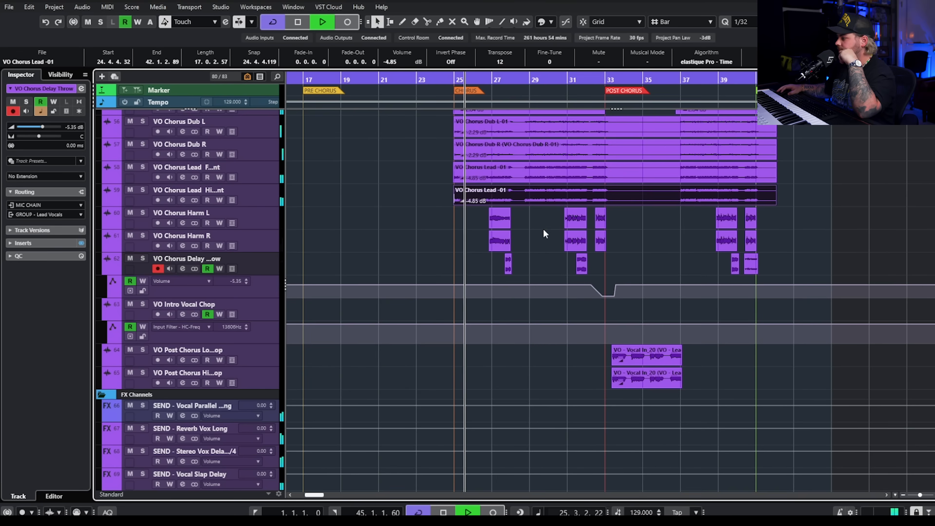
{"action": "scroll", "coordinate": [571, 213], "scroll_direction": "down", "scroll_amount": 8}
{"action": "scroll", "coordinate": [575, 198], "scroll_direction": "up", "scroll_amount": 4}
{"action": "scroll", "coordinate": [560, 196], "scroll_direction": "up", "scroll_amount": 3}
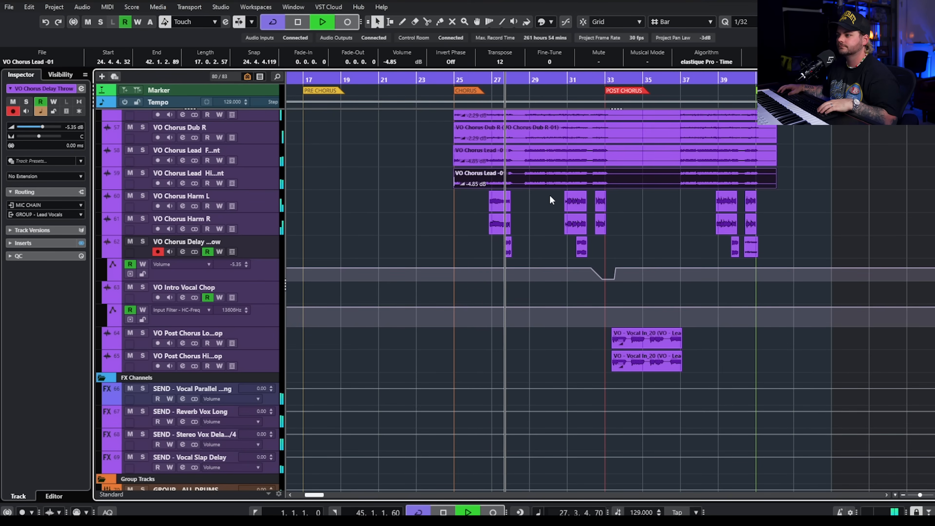
{"action": "scroll", "coordinate": [542, 206], "scroll_direction": "down", "scroll_amount": 7}
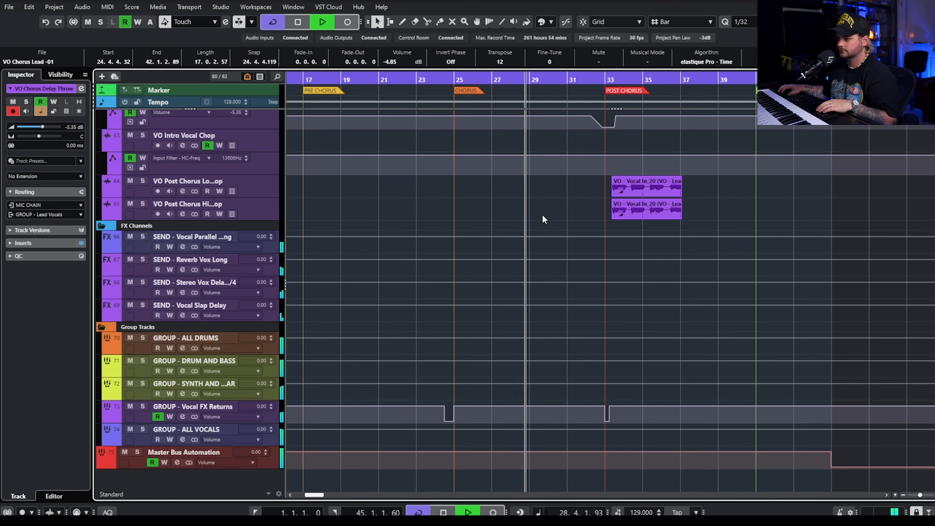
{"action": "key", "text": "space"}
Stop playback and look over the post-chorus from bar 33 across the vocal chops, volume automation, synth, bass and FX tracks
{"action": "scroll", "coordinate": [594, 193], "scroll_direction": "up", "scroll_amount": 4}
{"action": "scroll", "coordinate": [591, 193], "scroll_direction": "up", "scroll_amount": 4}
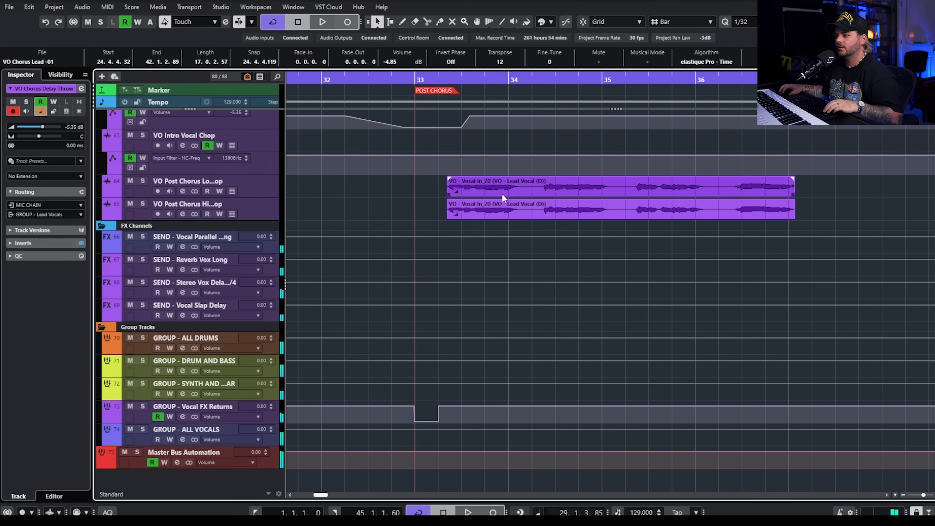
{"action": "left_click", "coordinate": [399, 202]}
{"action": "scroll", "coordinate": [399, 202], "scroll_direction": "down", "scroll_amount": 4}
{"action": "scroll", "coordinate": [398, 201], "scroll_direction": "up", "scroll_amount": 8}
{"action": "scroll", "coordinate": [406, 225], "scroll_direction": "down", "scroll_amount": 8}
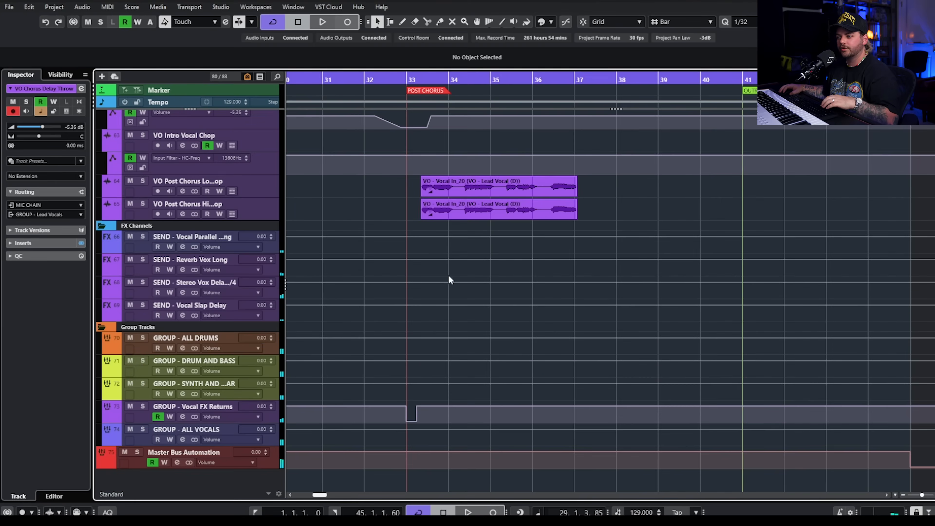
{"action": "left_click_drag", "start_coordinate": [431, 399], "coordinate": [375, 429]}
{"action": "scroll", "coordinate": [429, 285], "scroll_direction": "up", "scroll_amount": 12}
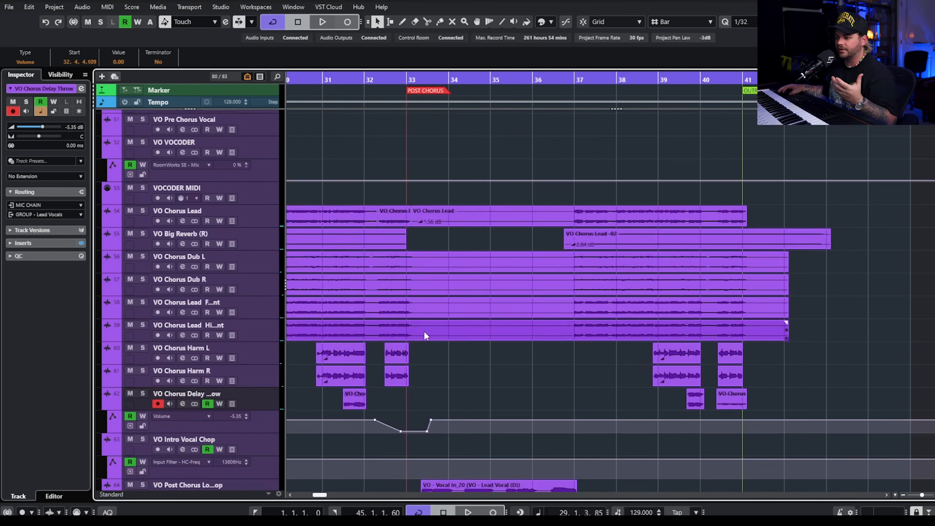
{"action": "scroll", "coordinate": [432, 279], "scroll_direction": "up", "scroll_amount": 4}
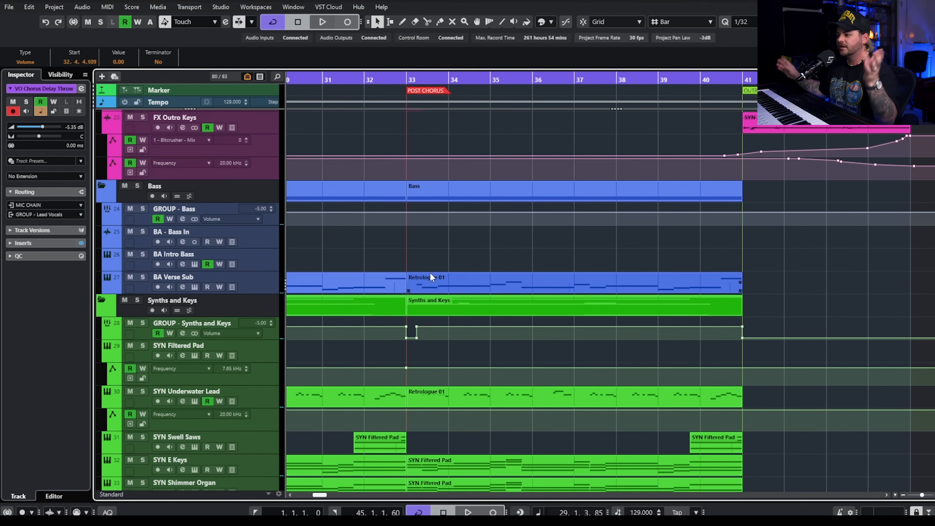
{"action": "scroll", "coordinate": [391, 148], "scroll_direction": "up", "scroll_amount": 13}
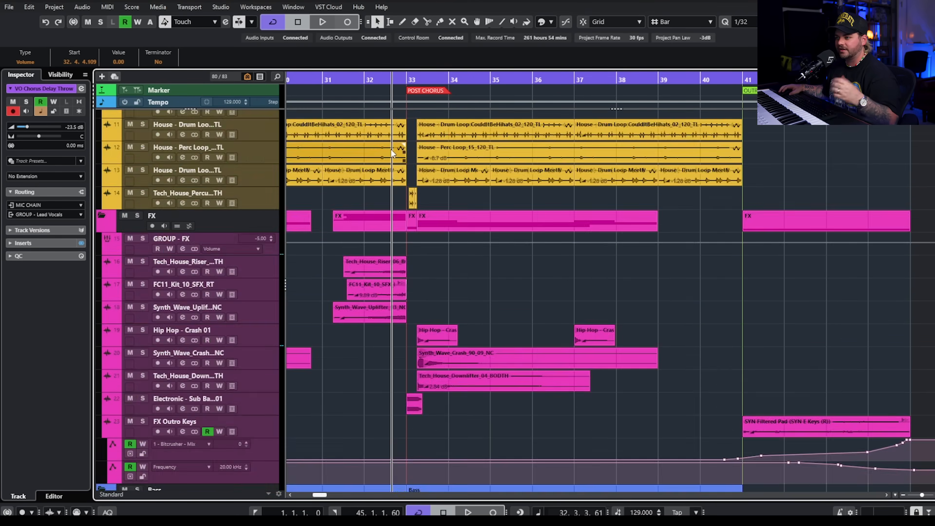
Play the full mix from bar 32 through the transition into the post-chorus while viewing the aux drums
{"action": "key", "text": "h"}
{"action": "key", "text": "h"}
{"action": "key", "text": "h"}
{"action": "key", "text": "space"}
{"action": "key", "text": "g"}
{"action": "key", "text": "g"}
{"action": "key", "text": "g"}
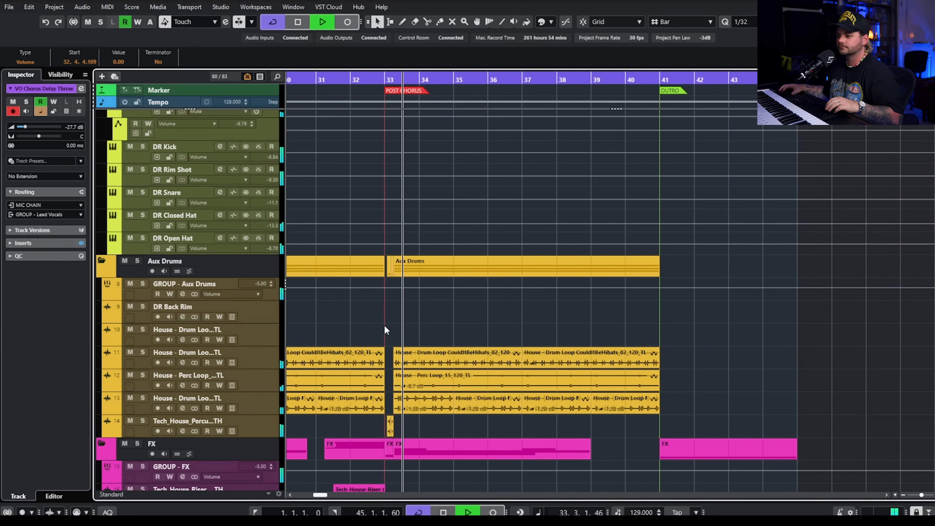
Solo the Tech_House_Percussion loop on track 14 and play its short fill from bar 33
{"action": "key", "text": "h"}
{"action": "key", "text": "h"}
{"action": "key", "text": "h"}
{"action": "left_click", "coordinate": [143, 421]}
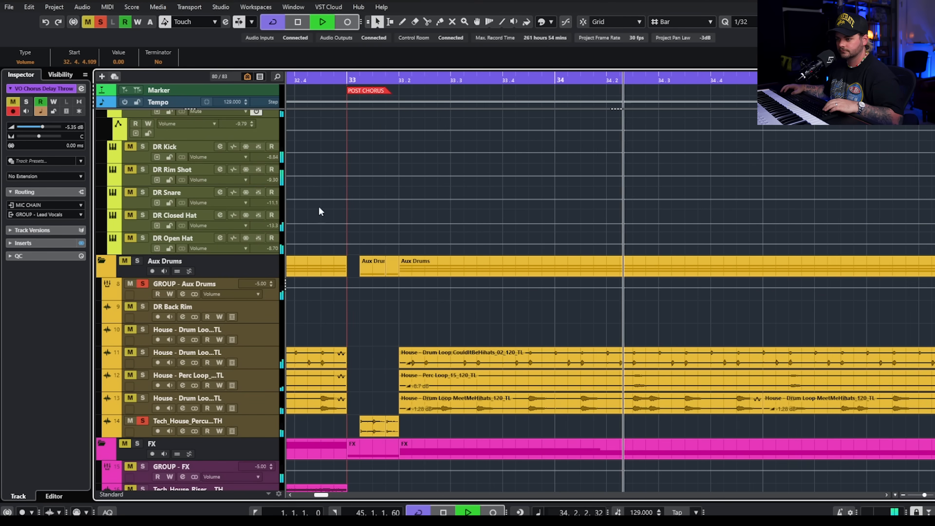
{"action": "left_click", "coordinate": [345, 80]}
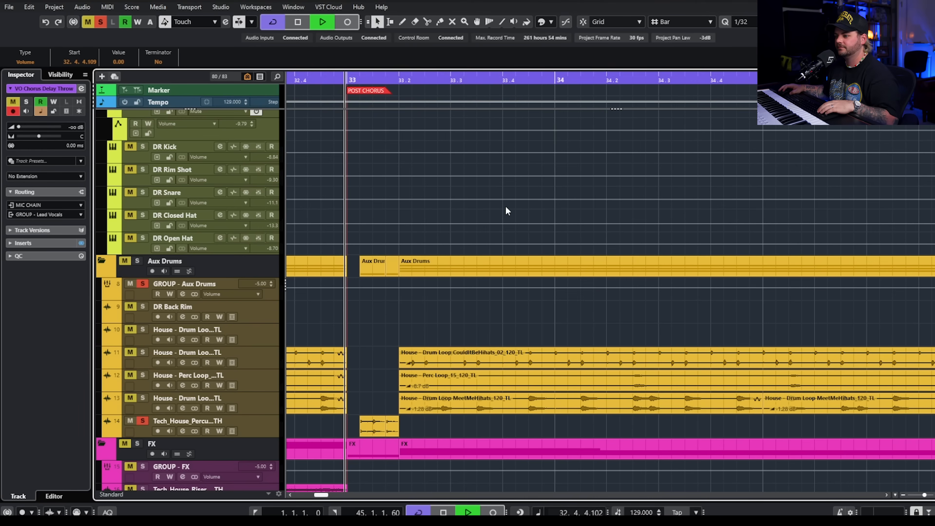
{"action": "key", "text": "space"}
Open the soloed percussion loop's channel settings to check its EQ and inserts, and close them
{"action": "left_click", "coordinate": [183, 431]}
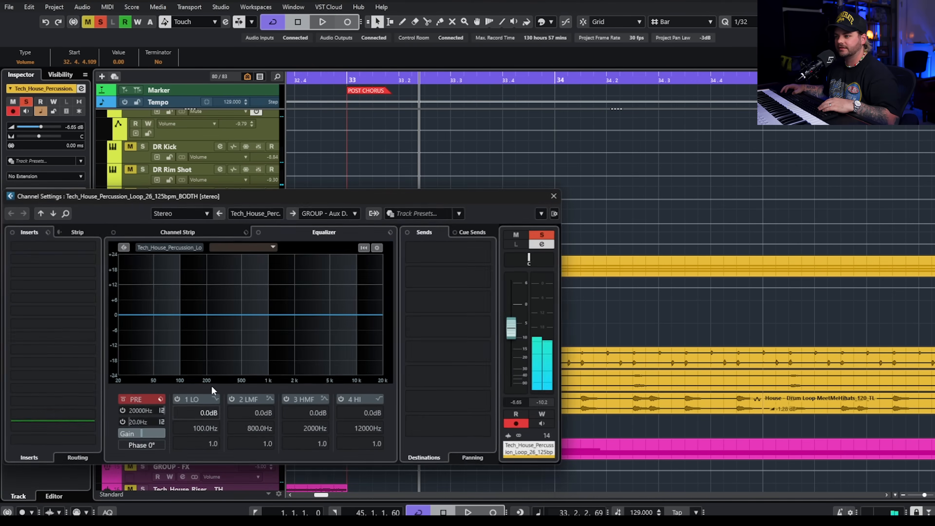
{"action": "left_click", "coordinate": [558, 194]}
{"action": "scroll", "coordinate": [380, 404], "scroll_direction": "up", "scroll_amount": 5}
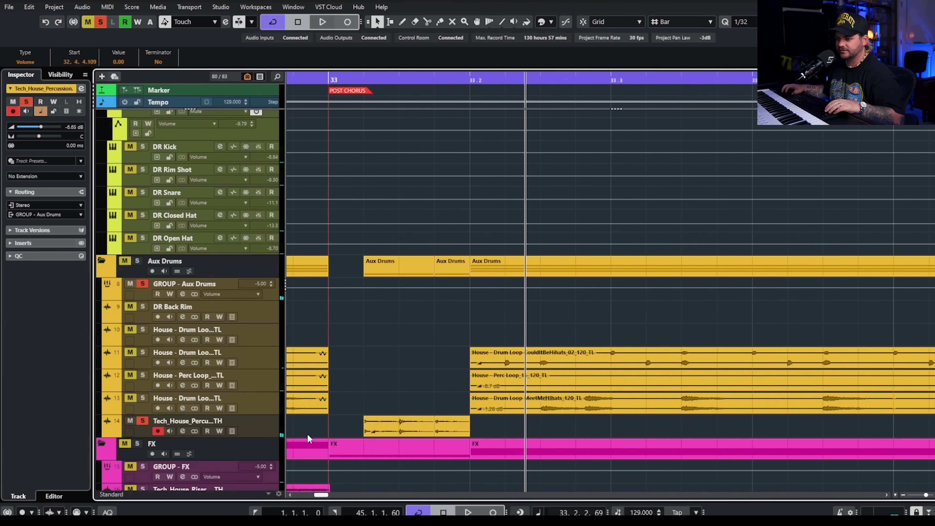
{"action": "scroll", "coordinate": [380, 365], "scroll_direction": "down", "scroll_amount": 5}
Solo DRUM MACHINE, open its bar 33 event in the pattern editor, and view the list of available patterns
{"action": "scroll", "coordinate": [387, 324], "scroll_direction": "up", "scroll_amount": 5}
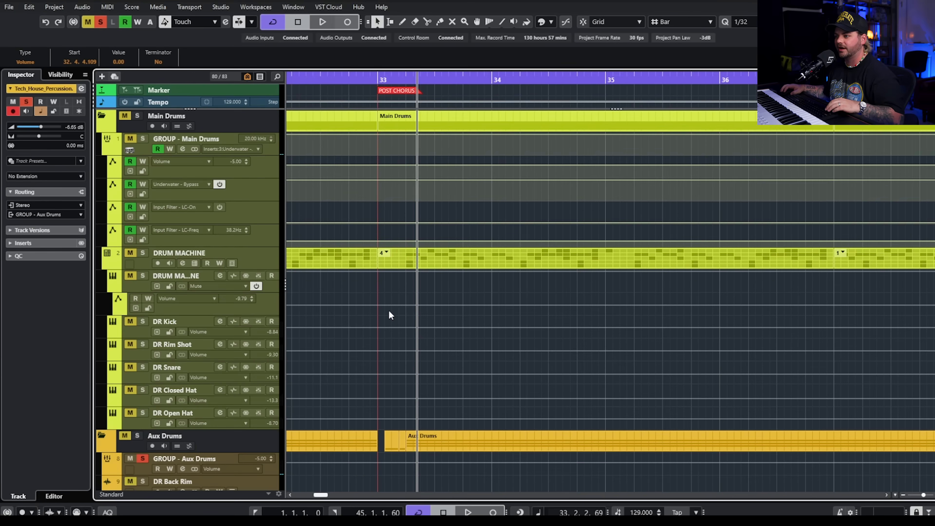
{"action": "left_click", "coordinate": [142, 253]}
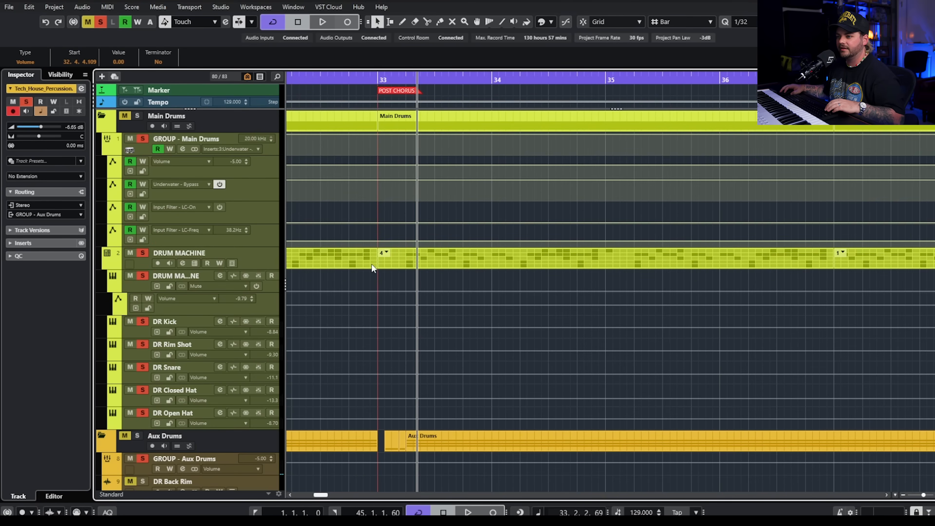
{"action": "scroll", "coordinate": [473, 262], "scroll_direction": "down", "scroll_amount": 4}
{"action": "left_click", "coordinate": [478, 262]}
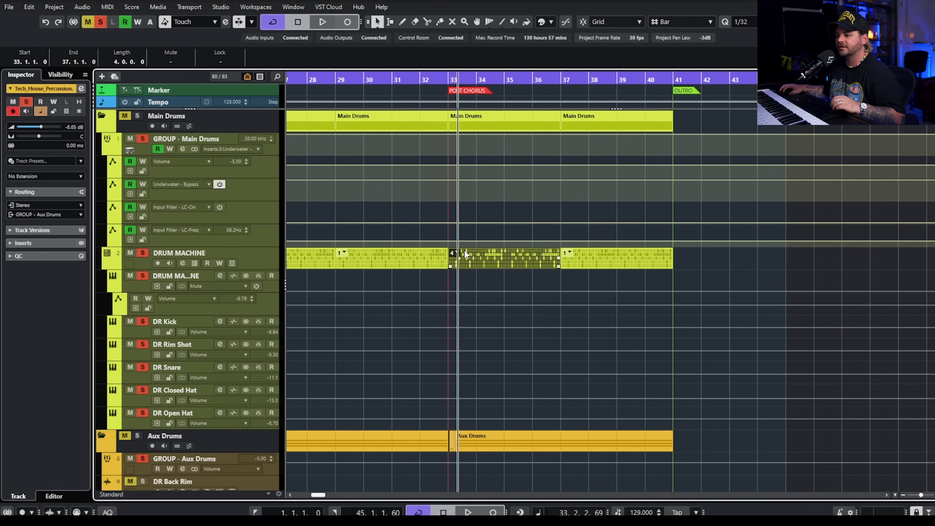
{"action": "double_click", "coordinate": [469, 254]}
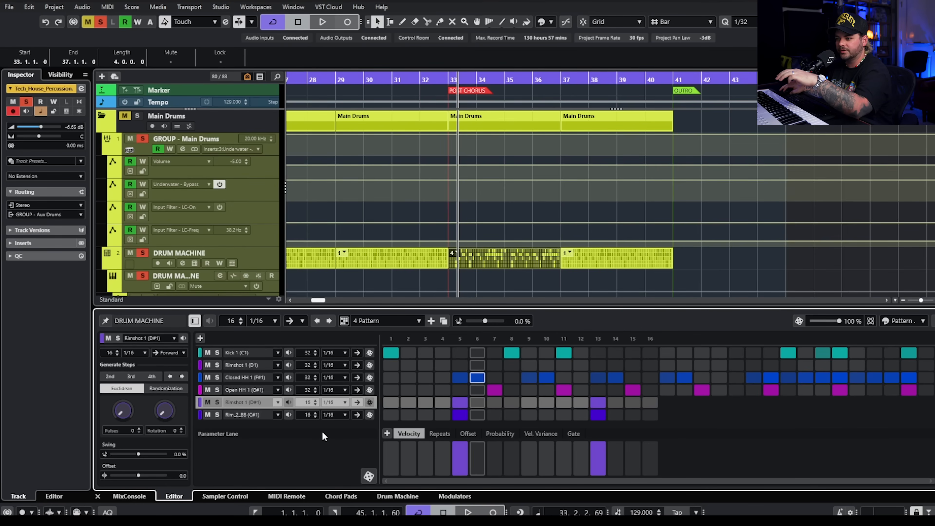
{"action": "left_click", "coordinate": [397, 322]}
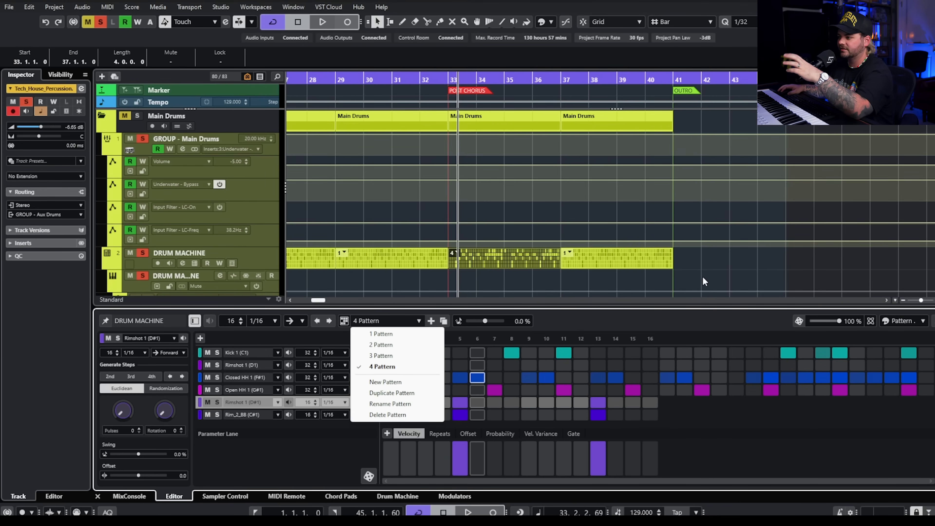
{"action": "left_click", "coordinate": [704, 283]}
Play the soloed drums from bar 33 and from bar 37 to compare the post-chorus pattern with the one that follows
{"action": "double_click", "coordinate": [445, 79]}
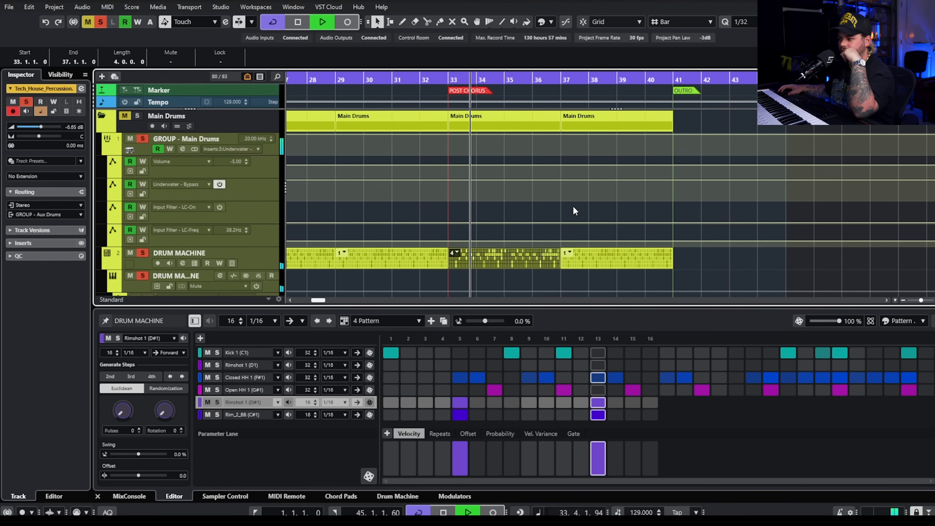
{"action": "left_click", "coordinate": [560, 78]}
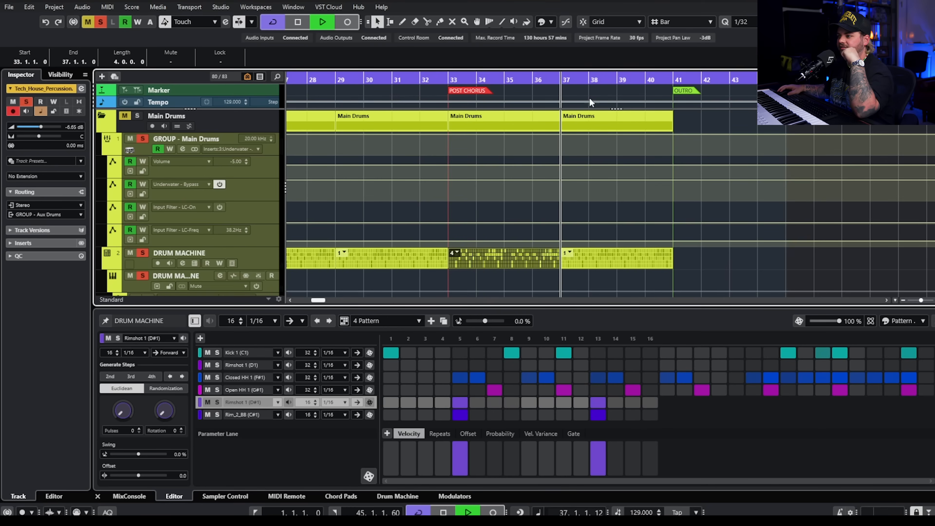
{"action": "left_click", "coordinate": [564, 80]}
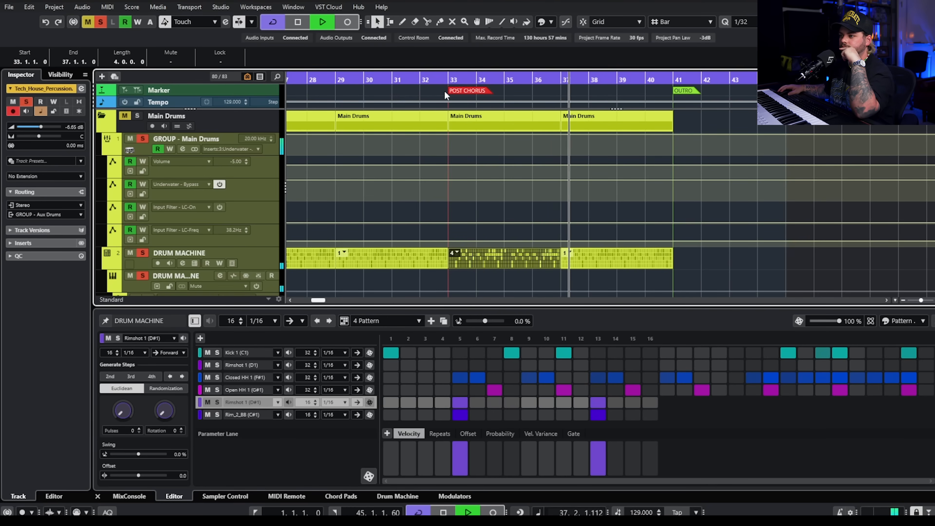
{"action": "left_click", "coordinate": [440, 82]}
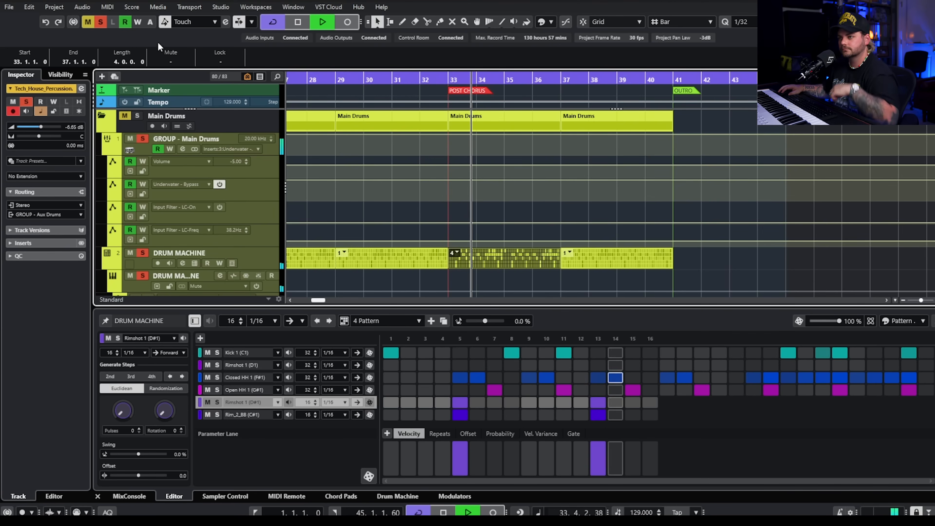
{"action": "key", "text": "space"}
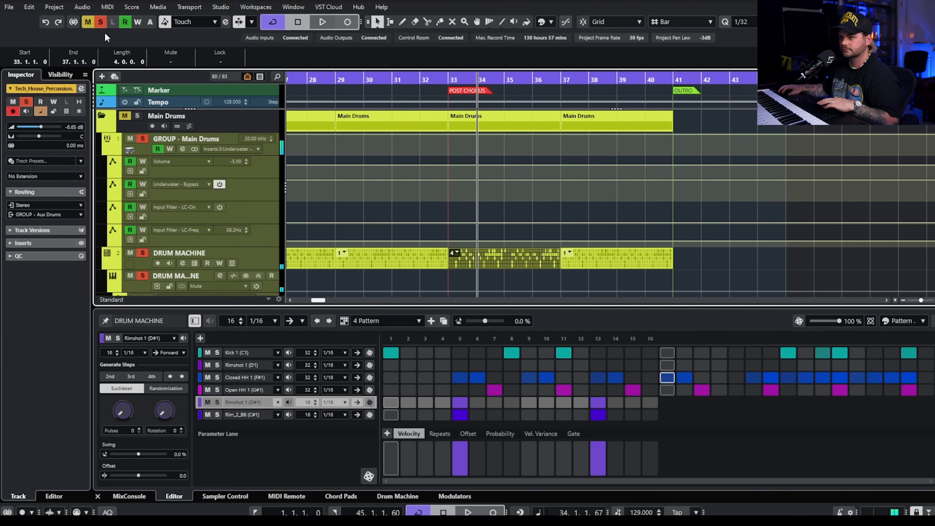
Clear the solos, select the DRUM MACHINE event at bar 33, and close the pattern editor
{"action": "left_click", "coordinate": [702, 276]}
{"action": "scroll", "coordinate": [702, 276], "scroll_direction": "down", "scroll_amount": 2}
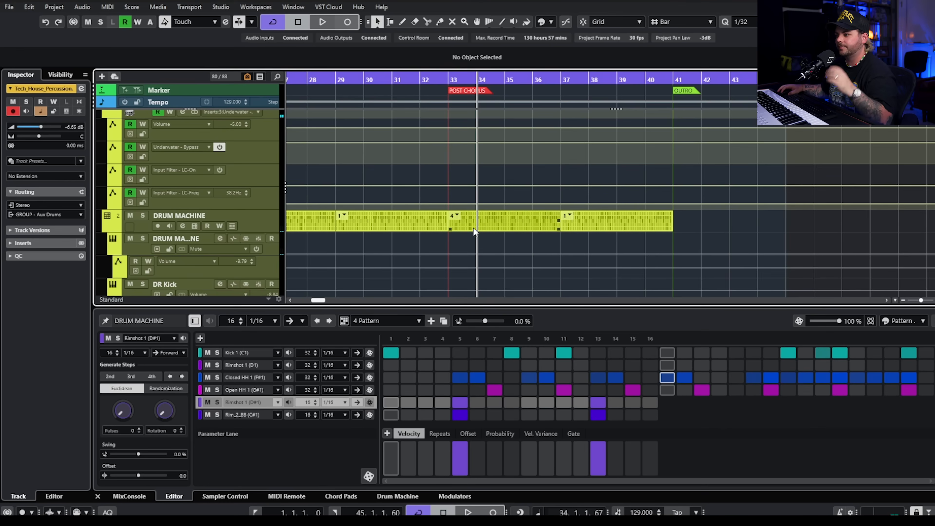
{"action": "left_click", "coordinate": [456, 216]}
{"action": "left_click", "coordinate": [727, 233]}
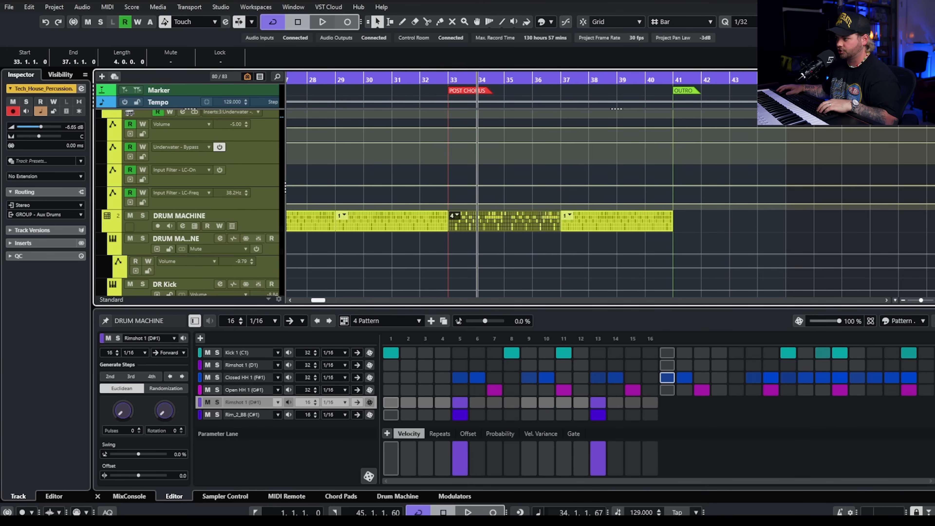
{"action": "key", "text": "ctrl+alt+b"}
Solo the FX folder and play its risers and impacts from bar 32 into the post-chorus
{"action": "scroll", "coordinate": [642, 313], "scroll_direction": "down", "scroll_amount": 20}
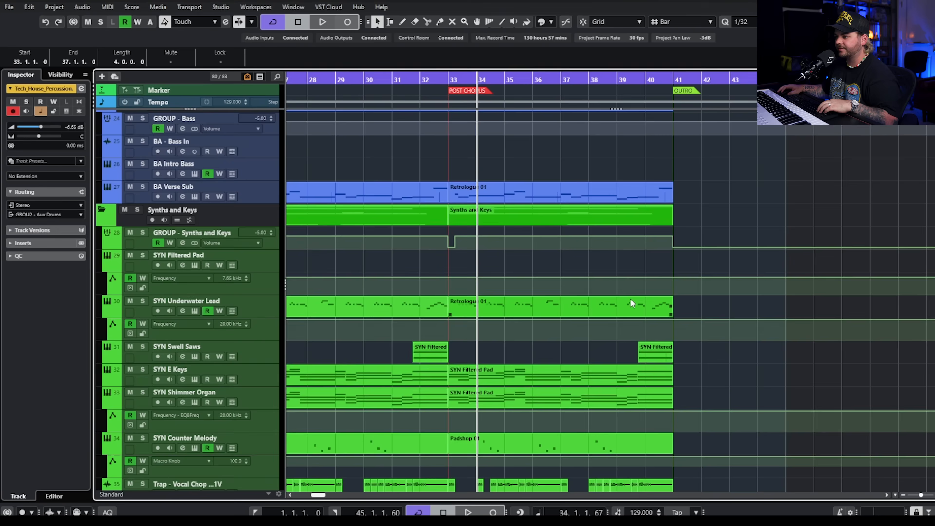
{"action": "scroll", "coordinate": [630, 291], "scroll_direction": "up", "scroll_amount": 10}
{"action": "scroll", "coordinate": [641, 293], "scroll_direction": "up", "scroll_amount": 4}
{"action": "scroll", "coordinate": [652, 302], "scroll_direction": "left", "scroll_amount": 4}
{"action": "left_click", "coordinate": [364, 81]}
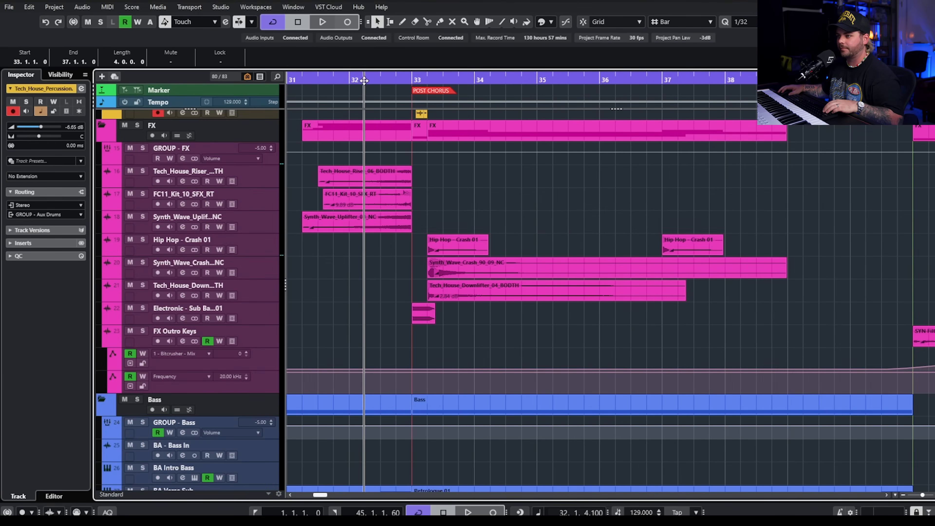
{"action": "left_click", "coordinate": [137, 125]}
{"action": "key", "text": "space"}
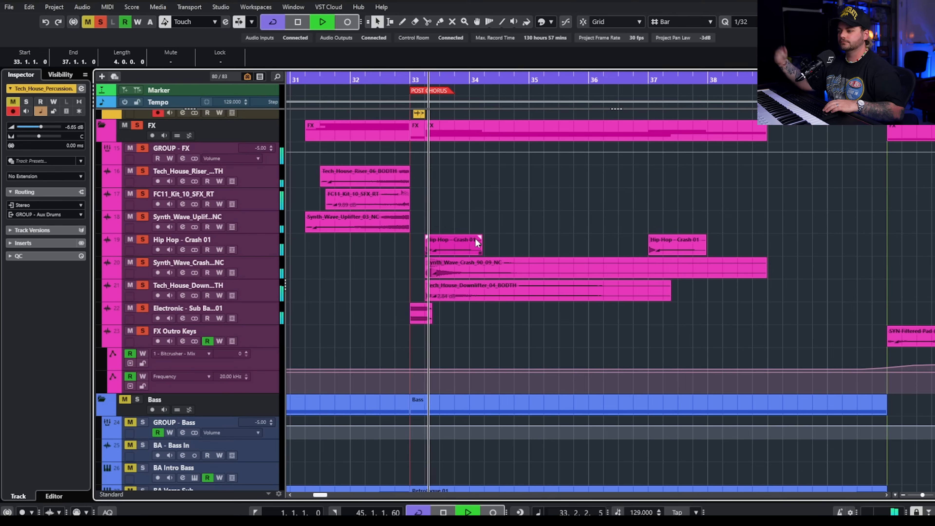
Stop playback, select the Sub Bass Drop event at bar 33, and clear the solos
{"action": "key", "text": "space"}
{"action": "left_click_drag", "start_coordinate": [376, 299], "coordinate": [416, 334]}
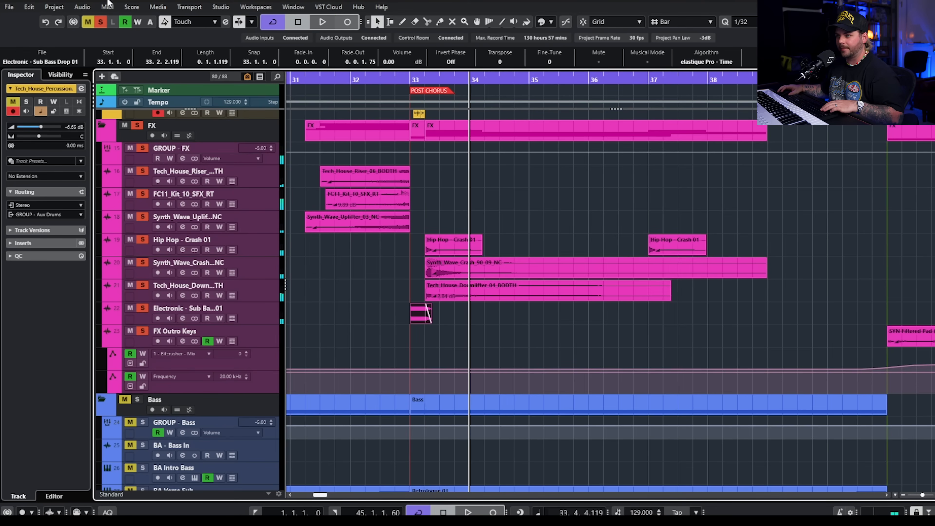
{"action": "left_click", "coordinate": [102, 21]}
Solo VO Post Chorus Low Chop and open its channel settings and VocalChain insert to examine the processing
{"action": "scroll", "coordinate": [438, 226], "scroll_direction": "down", "scroll_amount": 20}
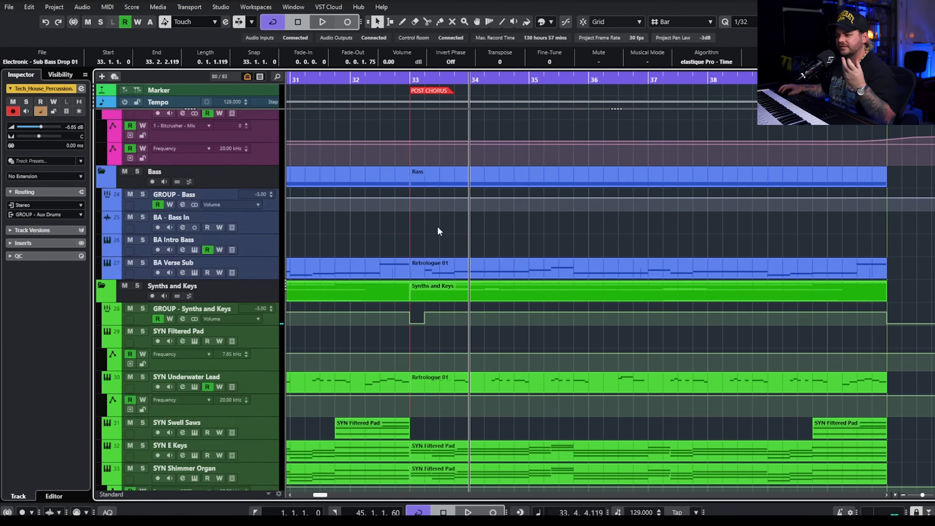
{"action": "scroll", "coordinate": [472, 241], "scroll_direction": "down", "scroll_amount": 10}
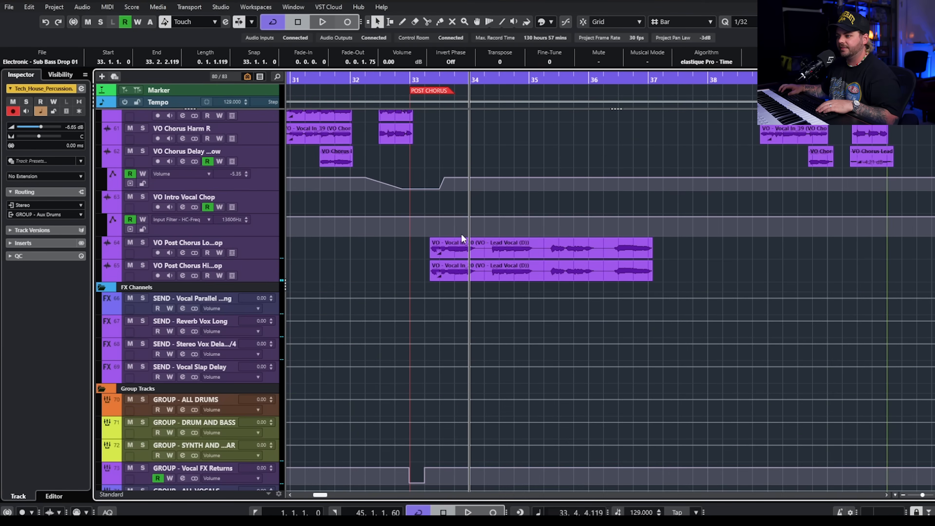
{"action": "left_click", "coordinate": [142, 242]}
{"action": "left_click", "coordinate": [182, 253]}
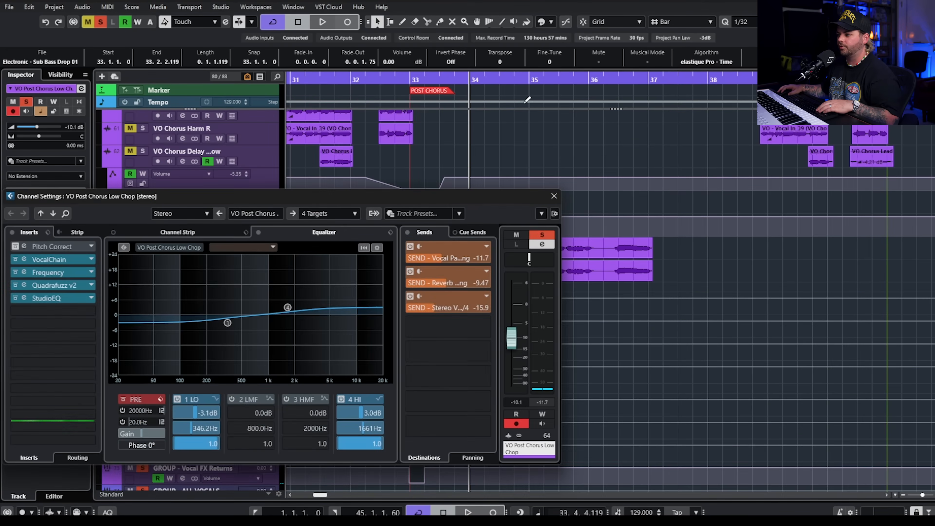
{"action": "left_click_drag", "start_coordinate": [430, 202], "coordinate": [602, 200]}
{"action": "left_click", "coordinate": [223, 261]}
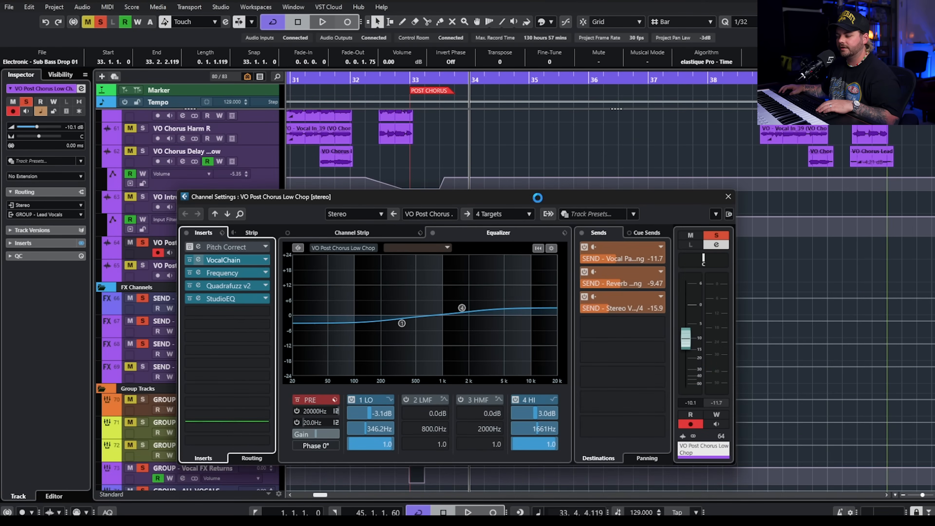
{"action": "left_click_drag", "start_coordinate": [886, 93], "coordinate": [381, 114]}
Play the soloed low vocal chop into bar 35 and close the VocalChain and channel settings windows
{"action": "key", "text": "space"}
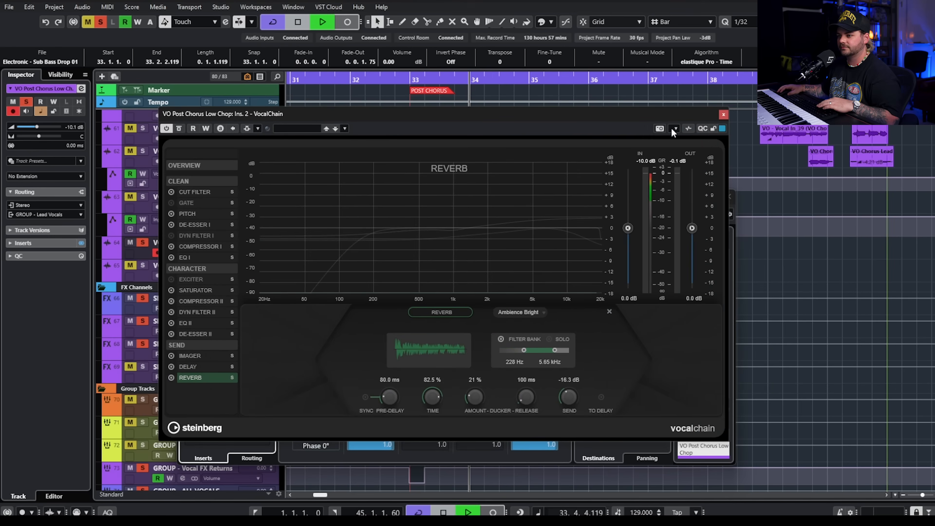
{"action": "left_click", "coordinate": [724, 114]}
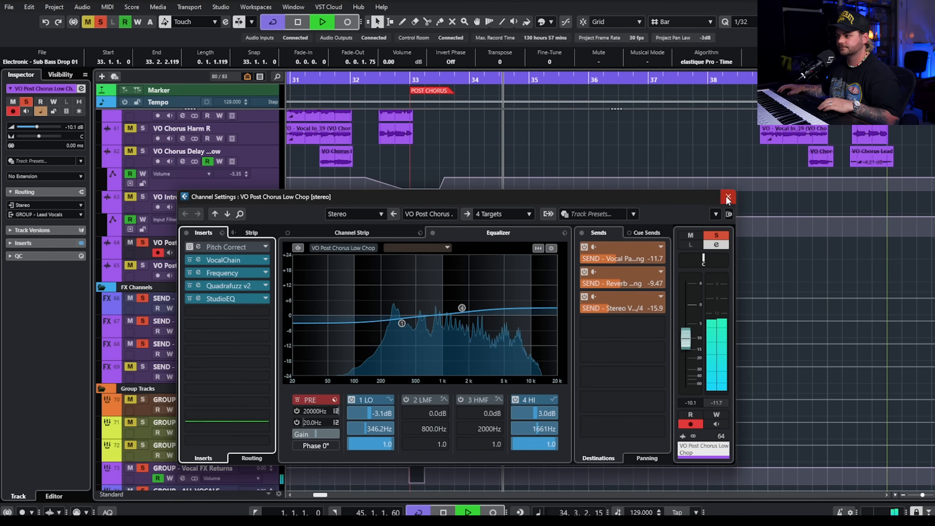
{"action": "left_click", "coordinate": [725, 209]}
{"action": "left_click", "coordinate": [565, 249]}
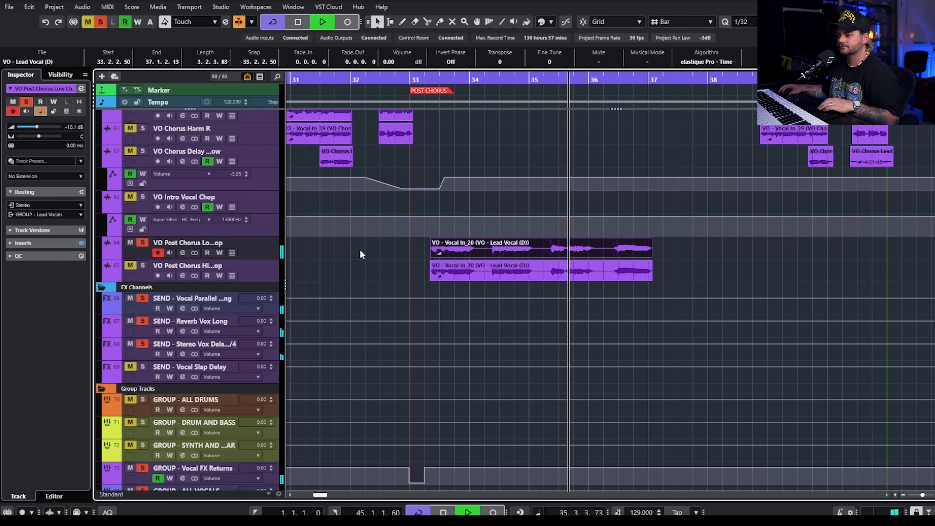
{"action": "key", "text": "space"}
Open the VocalChain insert of VO Post Chorus Low Chop, examine its Pitch module's formant setting, and close the plug-in
{"action": "left_click", "coordinate": [182, 253]}
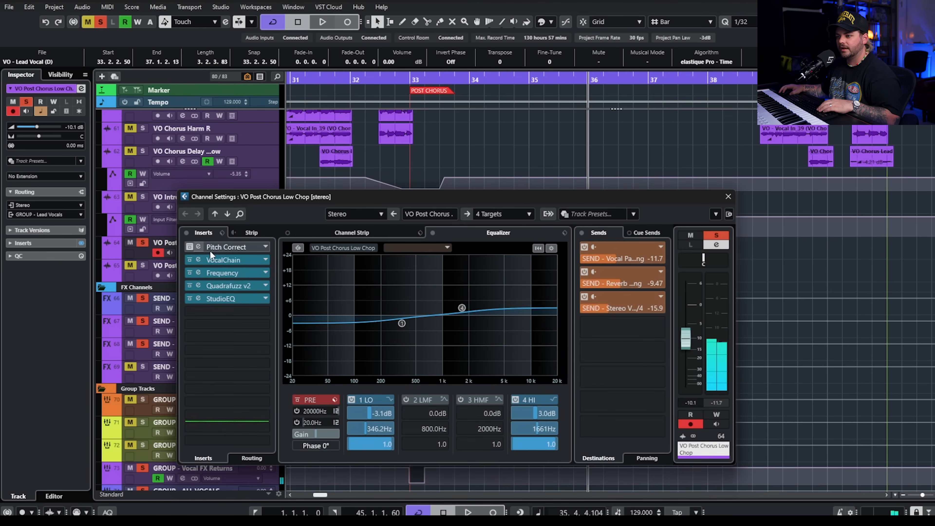
{"action": "left_click", "coordinate": [223, 260]}
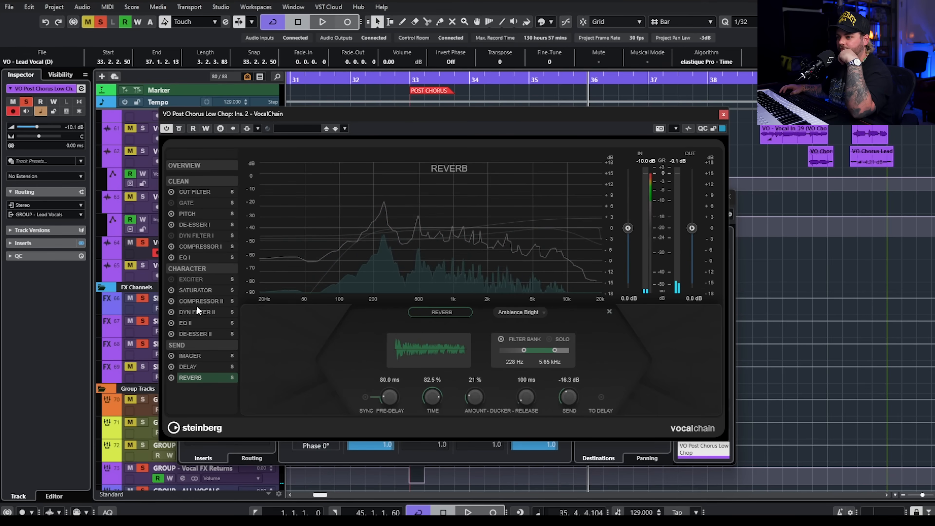
{"action": "left_click", "coordinate": [197, 214]}
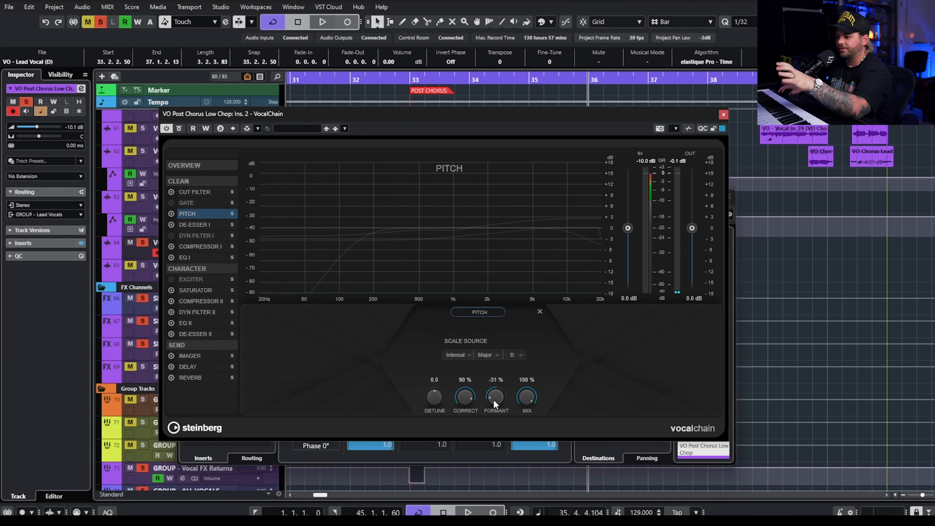
{"action": "left_click", "coordinate": [724, 115]}
Play the soloed low chop, close its channel settings, and restart playback from bar 33
{"action": "key", "text": "space"}
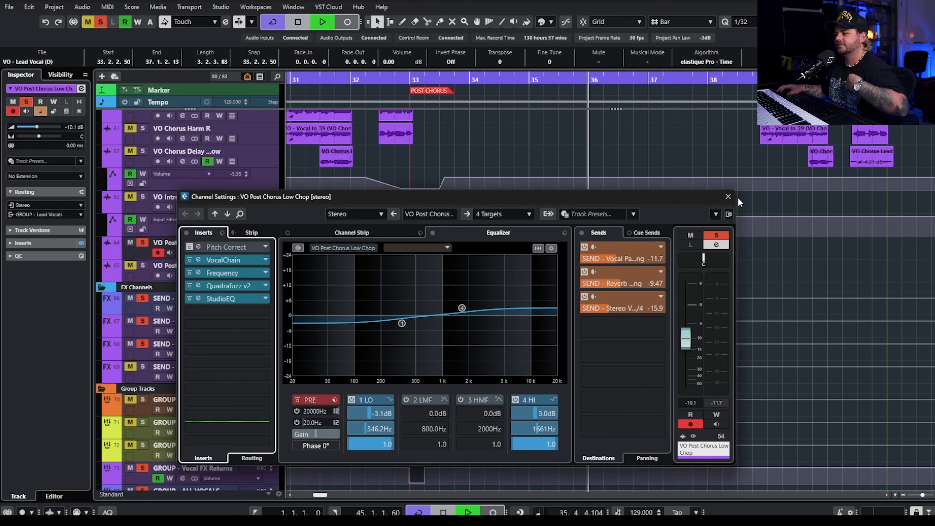
{"action": "left_click_drag", "start_coordinate": [660, 202], "coordinate": [597, 147]}
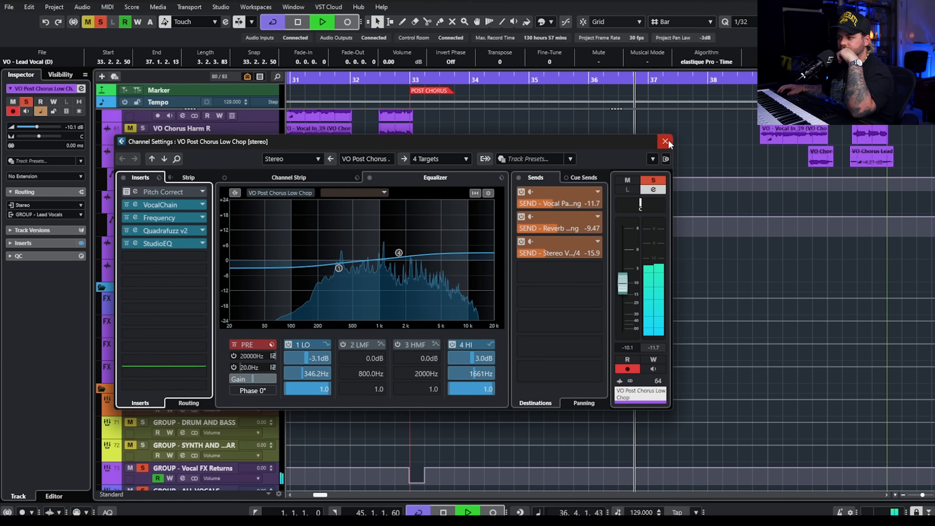
{"action": "left_click", "coordinate": [411, 81]}
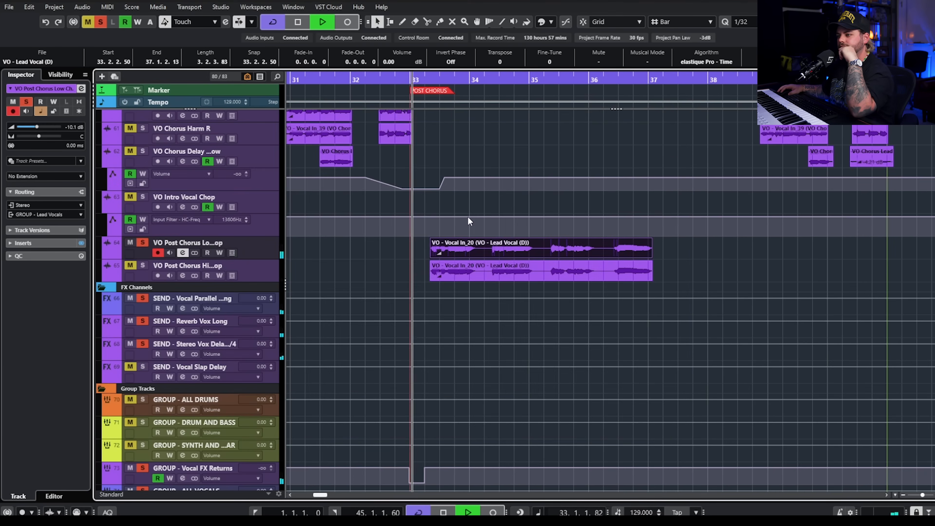
Stop playback, examine the low chop's Quadrafuzz v2 distortion insert, and close its windows
{"action": "left_click", "coordinate": [183, 254]}
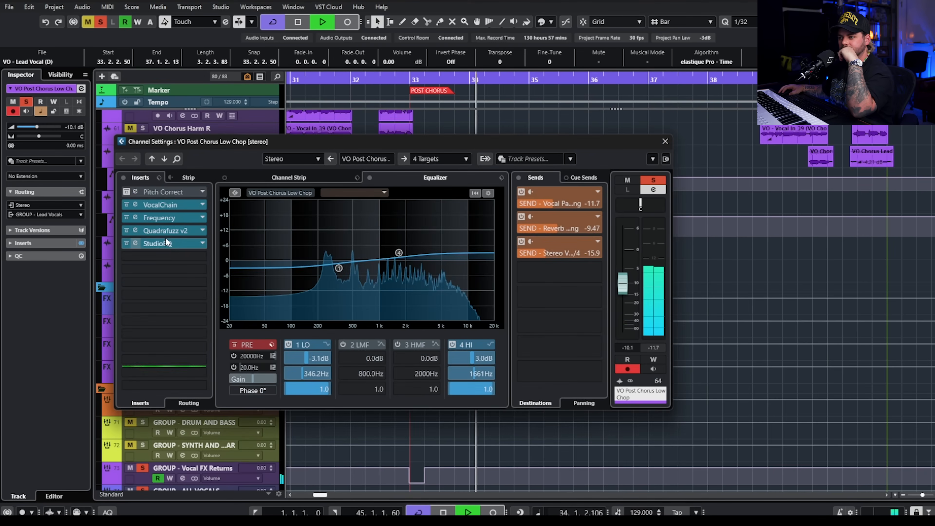
{"action": "key", "text": "space"}
{"action": "left_click", "coordinate": [135, 230]}
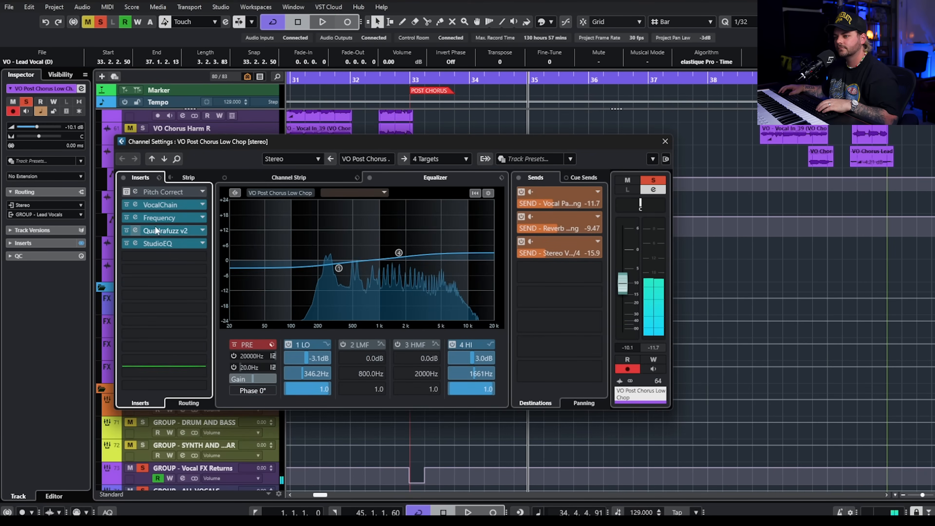
{"action": "left_click_drag", "start_coordinate": [934, 84], "coordinate": [570, 158]}
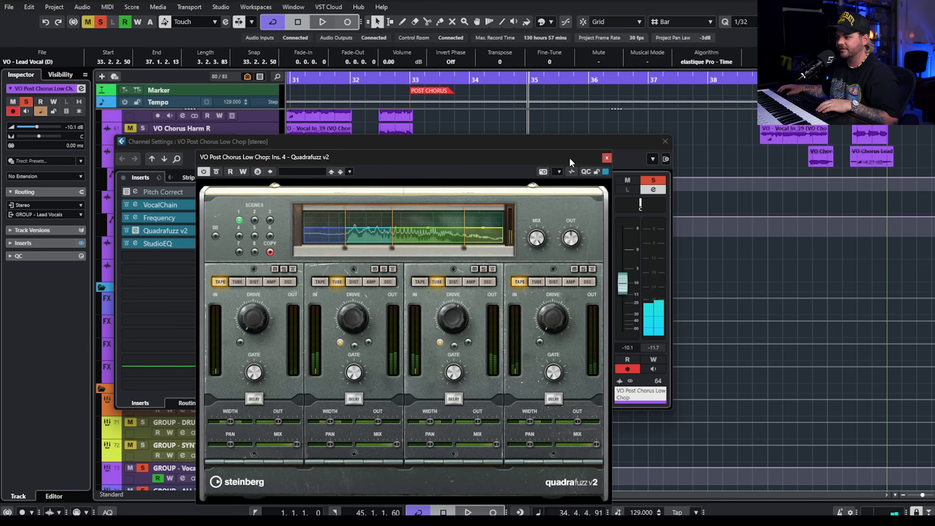
{"action": "left_click", "coordinate": [665, 142]}
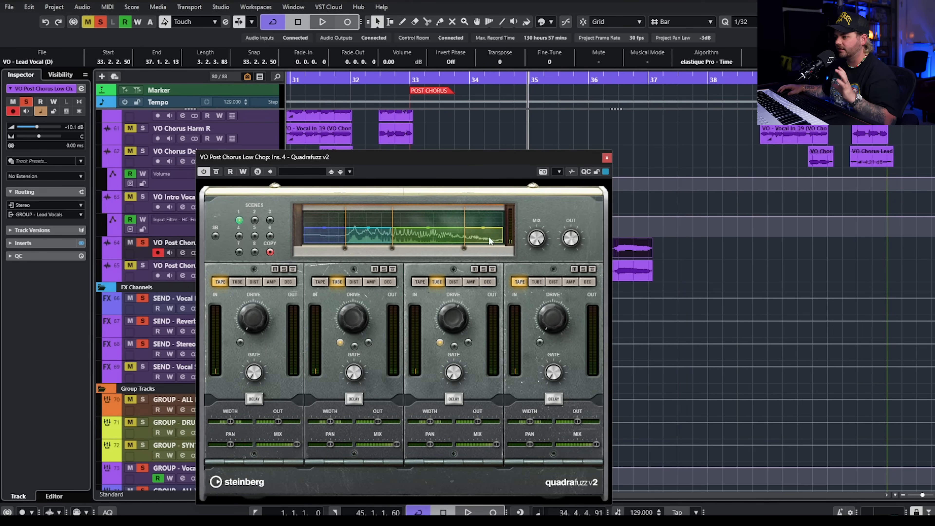
{"action": "left_click", "coordinate": [607, 158]}
Open the low chop's StudioEQ insert to examine its low and high cuts, and close the plug-in and channel settings
{"action": "left_click", "coordinate": [182, 253]}
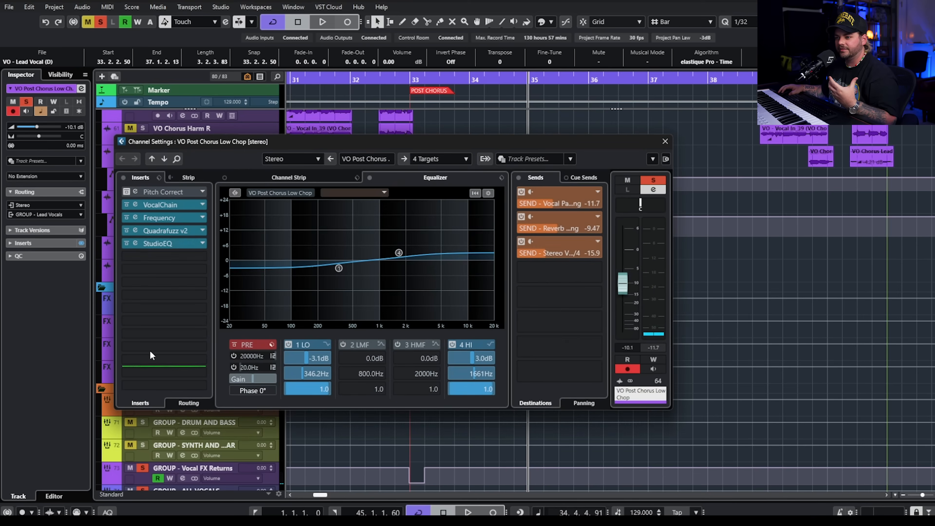
{"action": "left_click", "coordinate": [169, 241]}
{"action": "left_click_drag", "start_coordinate": [899, 120], "coordinate": [591, 115]}
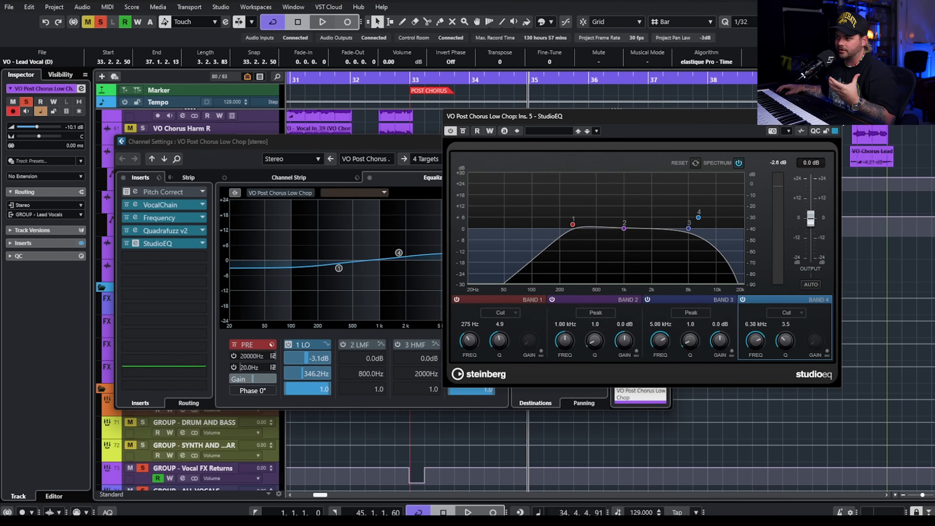
{"action": "left_click", "coordinate": [836, 116]}
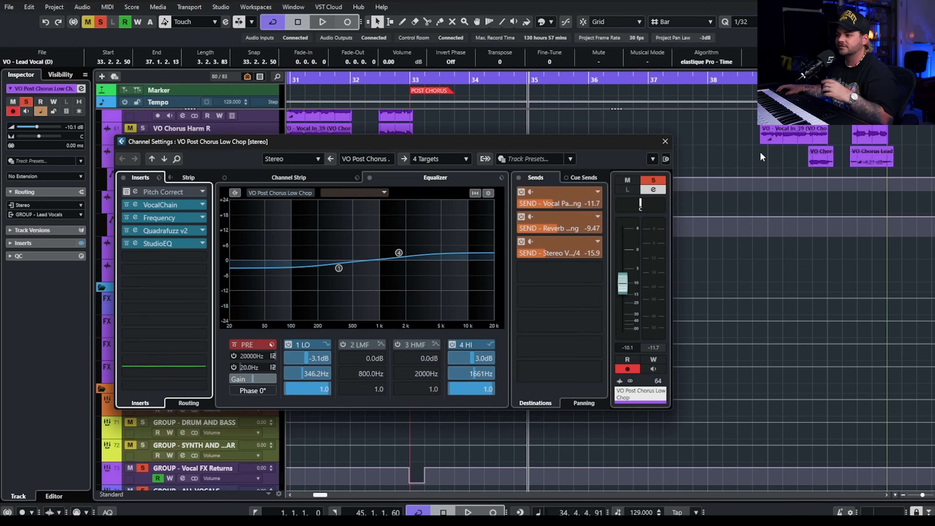
{"action": "left_click", "coordinate": [667, 144]}
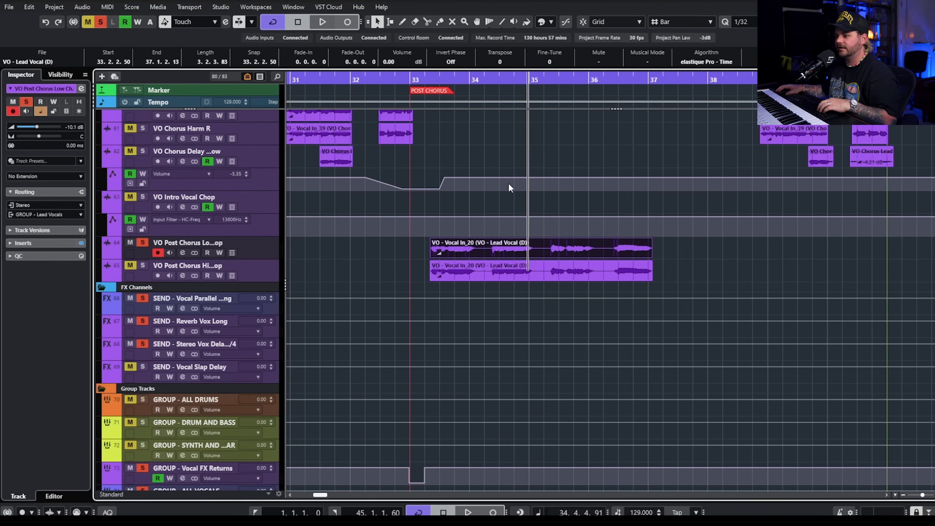
Select the VO Post Chorus High Chop event to inspect its transposition and solo its track in place of the low chop
{"action": "key", "text": "ctrl+e"}
{"action": "left_click", "coordinate": [459, 495]}
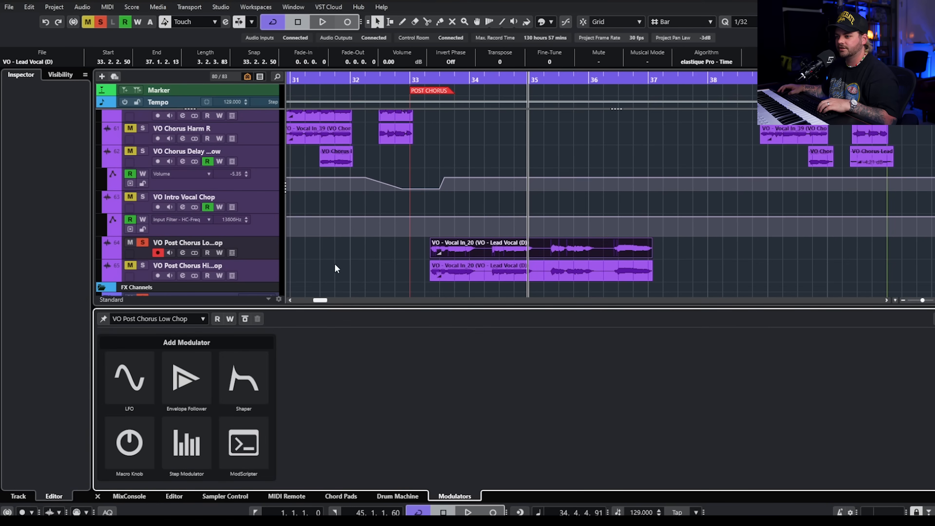
{"action": "scroll", "coordinate": [409, 224], "scroll_direction": "down", "scroll_amount": 2}
{"action": "left_click", "coordinate": [259, 208]}
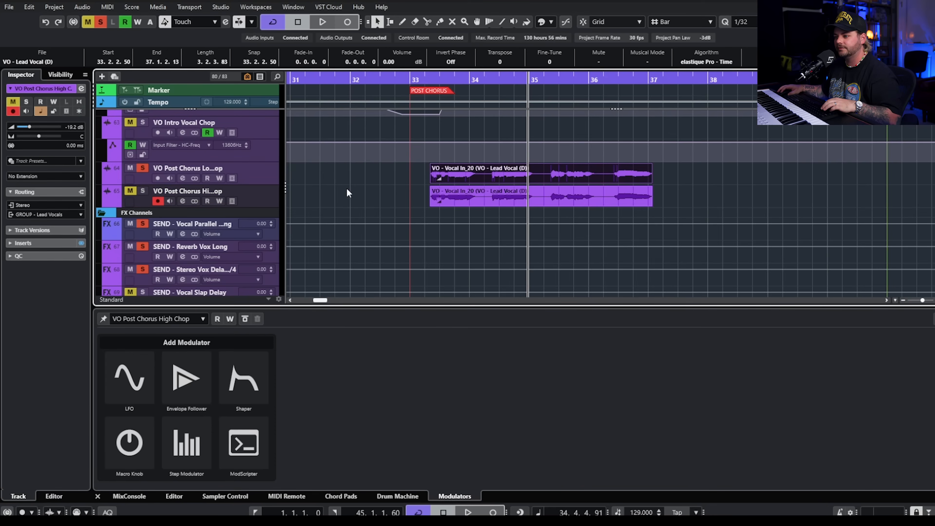
{"action": "left_click", "coordinate": [451, 205]}
{"action": "key", "text": "Up"}
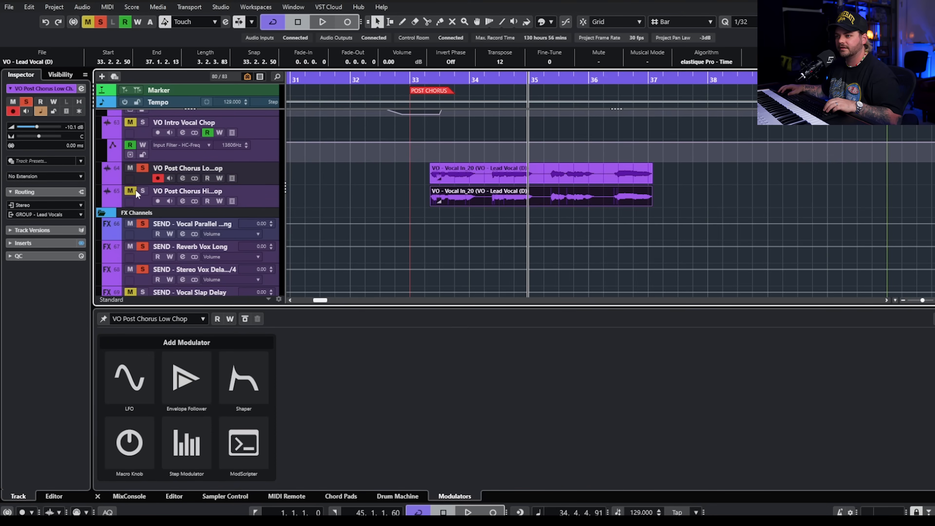
{"action": "key", "text": "Down"}
{"action": "scroll", "coordinate": [394, 198], "scroll_direction": "down", "scroll_amount": 4}
{"action": "scroll", "coordinate": [411, 128], "scroll_direction": "up", "scroll_amount": 6}
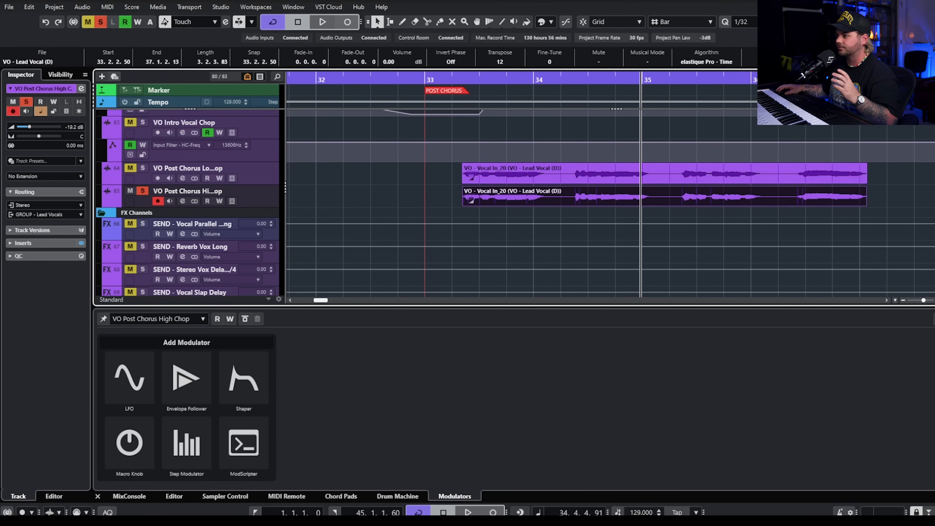
Hide the Modulators zone and play the soloed high chop from the start of the post-chorus at bar 33
{"action": "key", "text": "ctrl+alt+e"}
{"action": "left_click", "coordinate": [457, 80]}
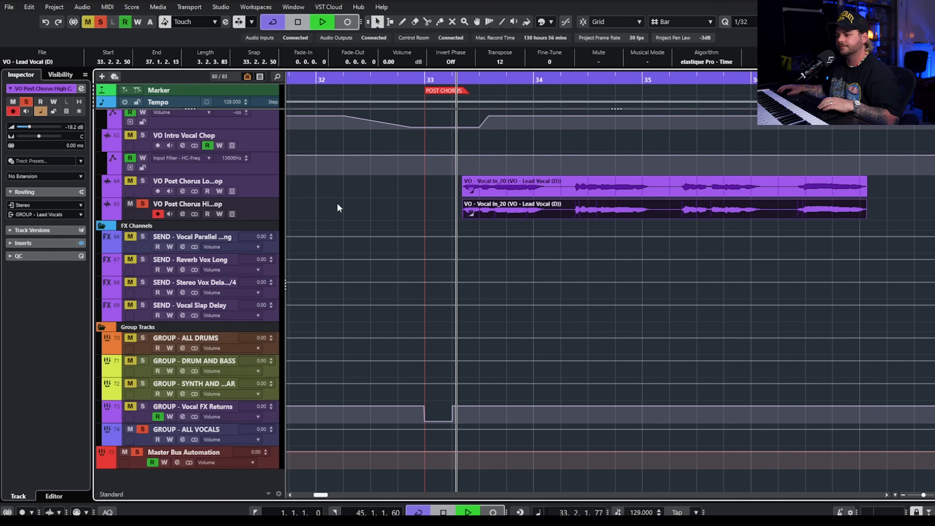
{"action": "left_click", "coordinate": [363, 198]}
{"action": "key", "text": "space"}
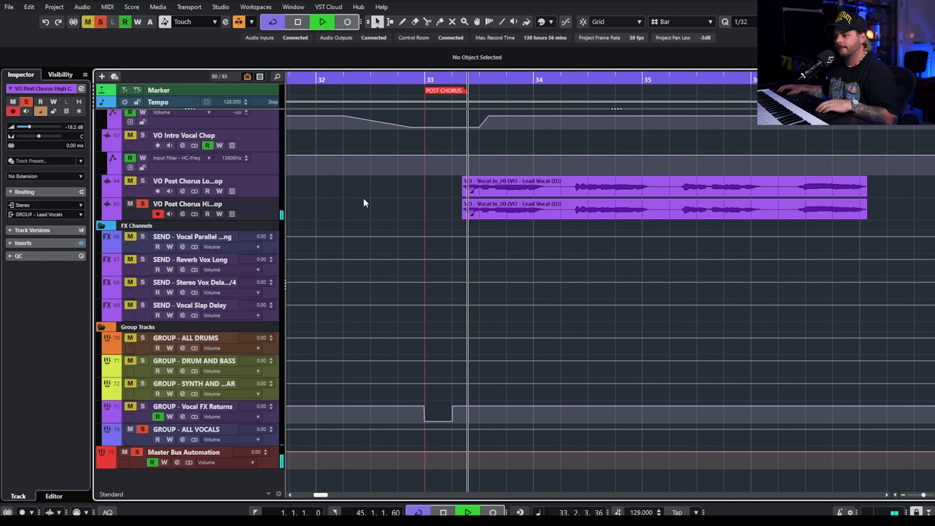
Open the high chop's channel settings, stop playback, and examine the Cloner insert before closing it
{"action": "left_click", "coordinate": [183, 215]}
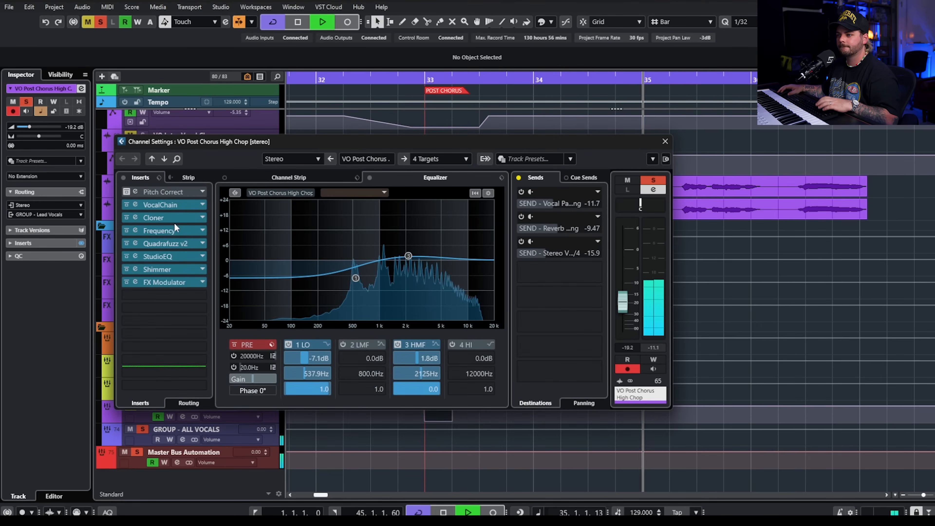
{"action": "left_click", "coordinate": [168, 219]}
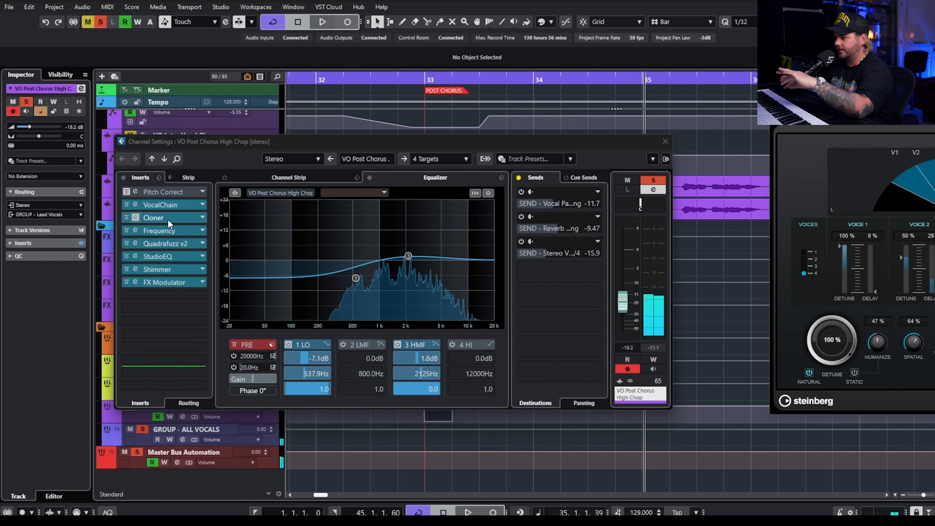
{"action": "left_click_drag", "start_coordinate": [822, 102], "coordinate": [253, 144]}
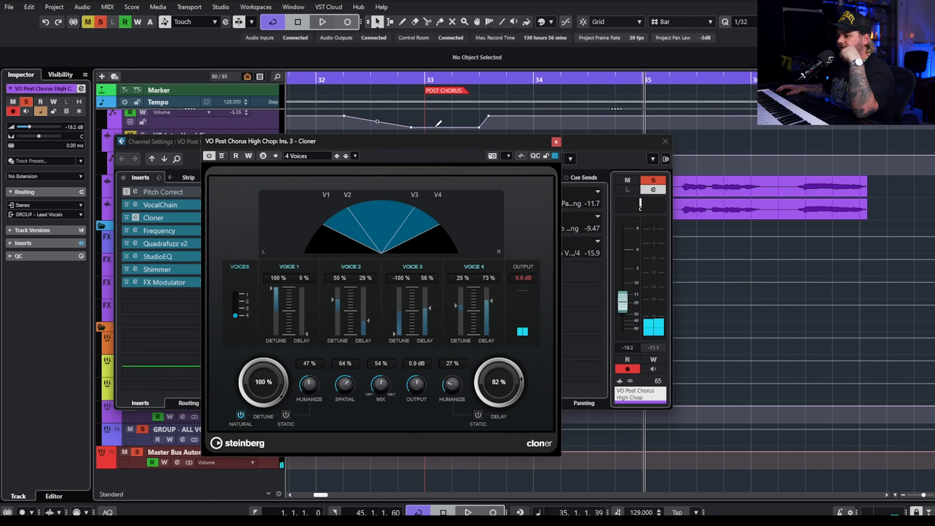
{"action": "left_click", "coordinate": [556, 143]}
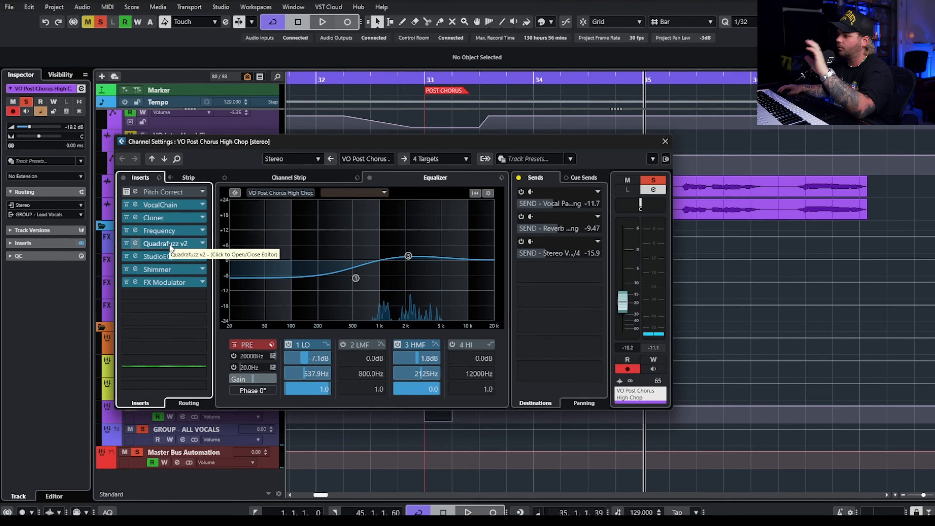
Examine the high chop's Shimmer and FX Modulator inserts, and close both plug-ins and the channel settings
{"action": "left_click", "coordinate": [165, 268]}
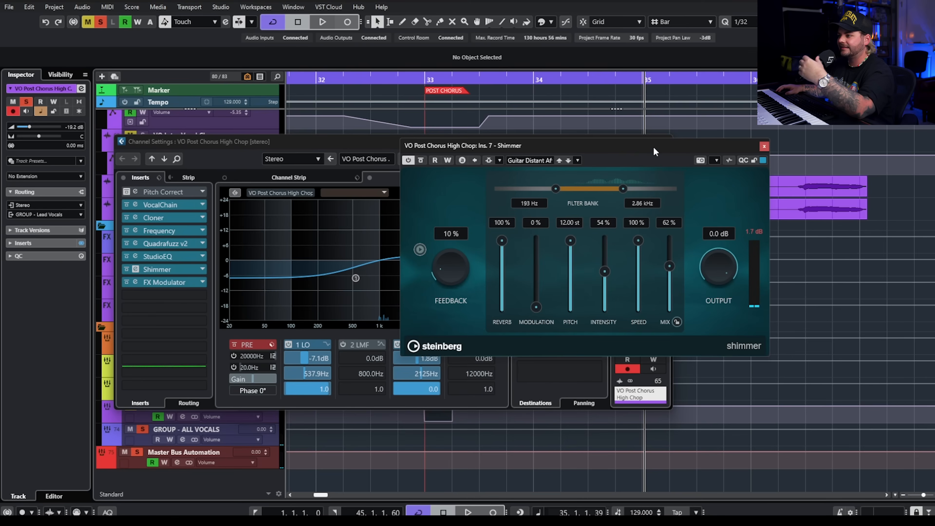
{"action": "left_click_drag", "start_coordinate": [654, 147], "coordinate": [621, 152]}
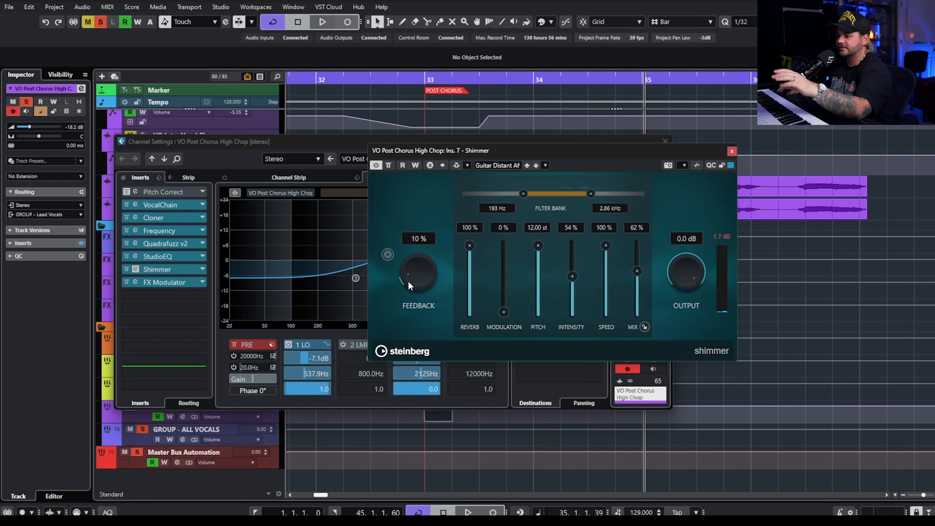
{"action": "left_click", "coordinate": [173, 282]}
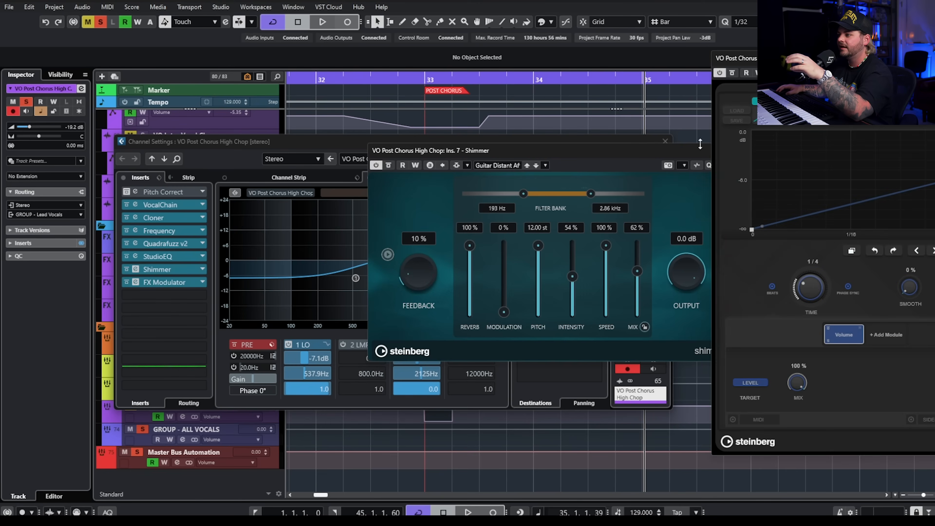
{"action": "left_click_drag", "start_coordinate": [699, 155], "coordinate": [533, 163]}
{"action": "left_click", "coordinate": [567, 160]}
{"action": "left_click_drag", "start_coordinate": [906, 56], "coordinate": [330, 80]}
{"action": "left_click", "coordinate": [608, 83]}
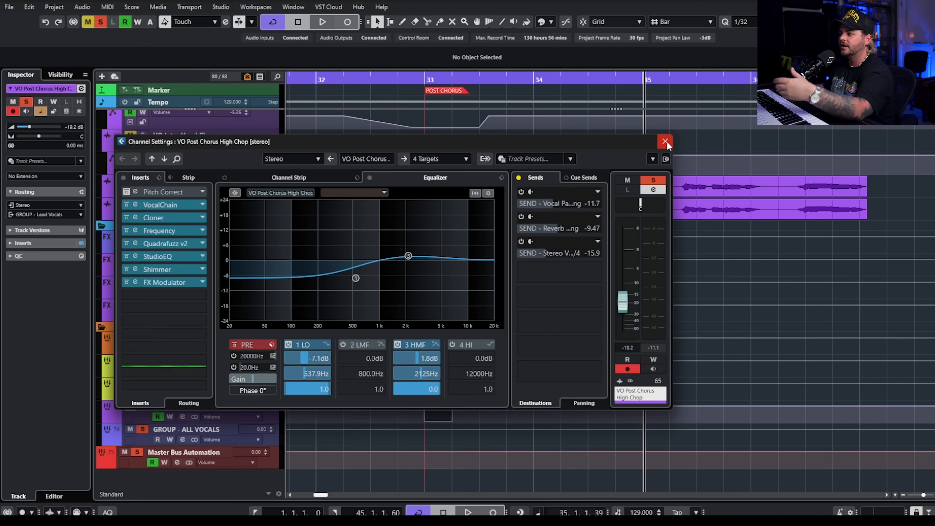
{"action": "left_click", "coordinate": [665, 141]}
Play the low and high post-chorus chops soloed together from bar 33, stop playback, and inspect their two events
{"action": "left_click", "coordinate": [457, 80]}
{"action": "key", "text": "space"}
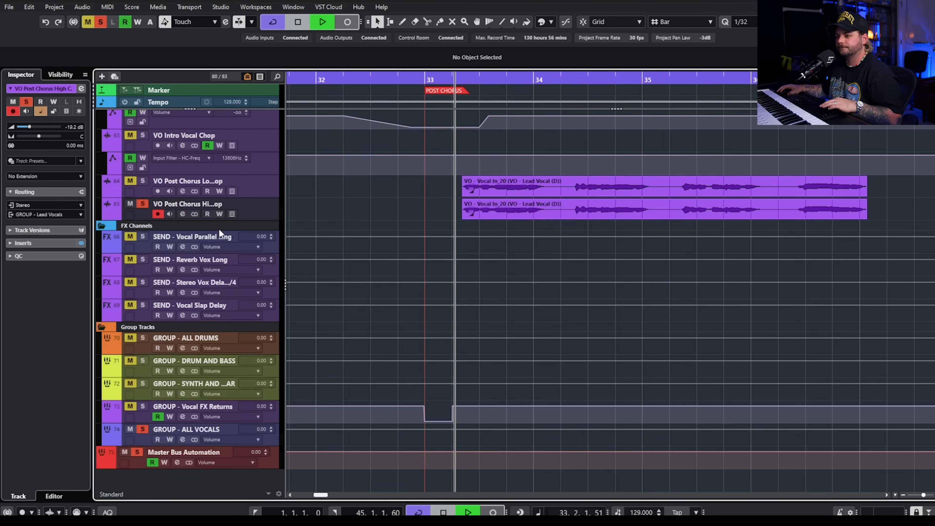
{"action": "left_click", "coordinate": [143, 181]}
{"action": "key", "text": "g"}
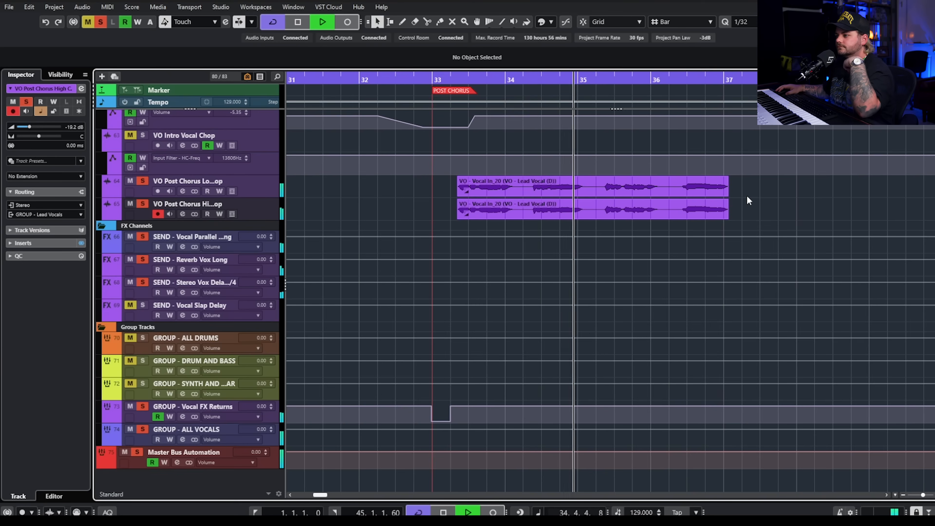
{"action": "key", "text": "space"}
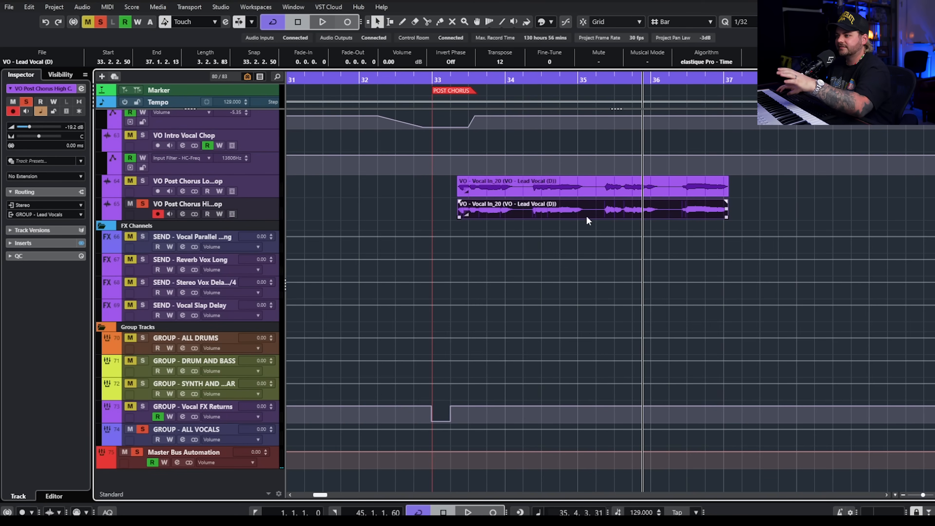
{"action": "left_click_drag", "start_coordinate": [413, 190], "coordinate": [610, 180]}
{"action": "left_click", "coordinate": [509, 210]}
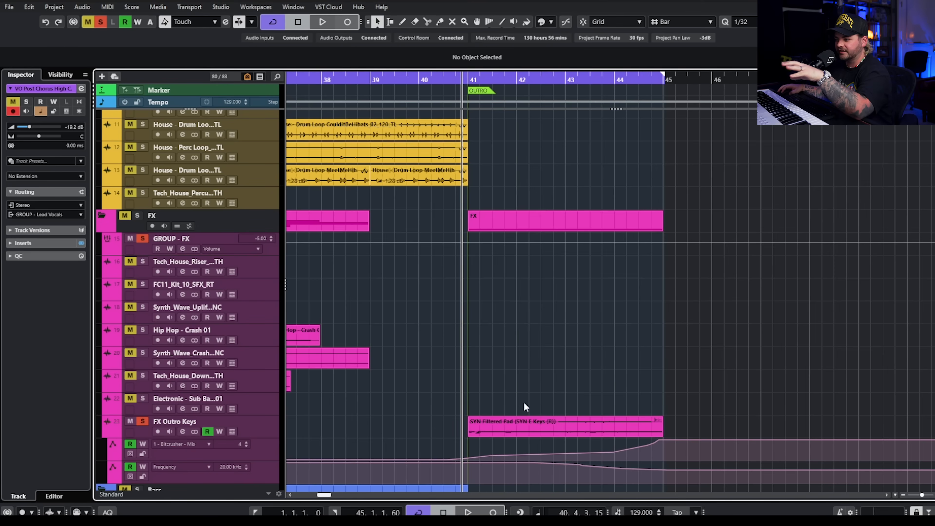
Select the outro keys audio event, examine the Render in Place settings for it, and close them without rendering
{"action": "left_click", "coordinate": [521, 421]}
{"action": "scroll", "coordinate": [504, 379], "scroll_direction": "down", "scroll_amount": 15}
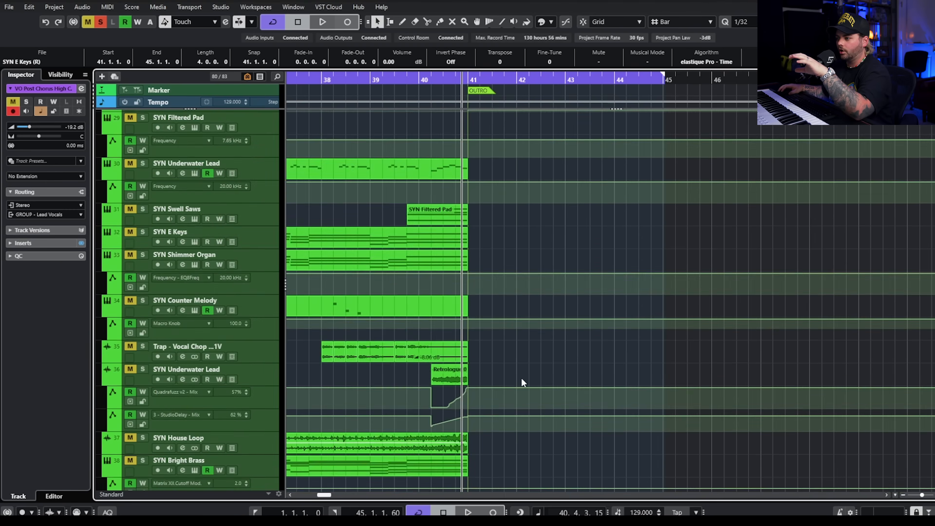
{"action": "scroll", "coordinate": [542, 343], "scroll_direction": "up", "scroll_amount": 8}
{"action": "scroll", "coordinate": [554, 345], "scroll_direction": "up", "scroll_amount": 4}
{"action": "left_click_drag", "start_coordinate": [575, 192], "coordinate": [540, 270]}
{"action": "left_click", "coordinate": [29, 7]}
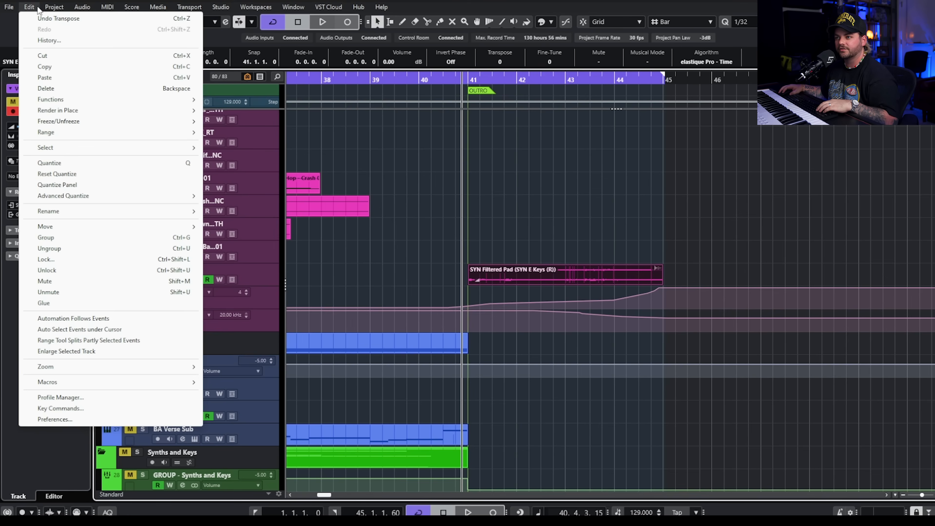
{"action": "mouse_move", "coordinate": [147, 110]}
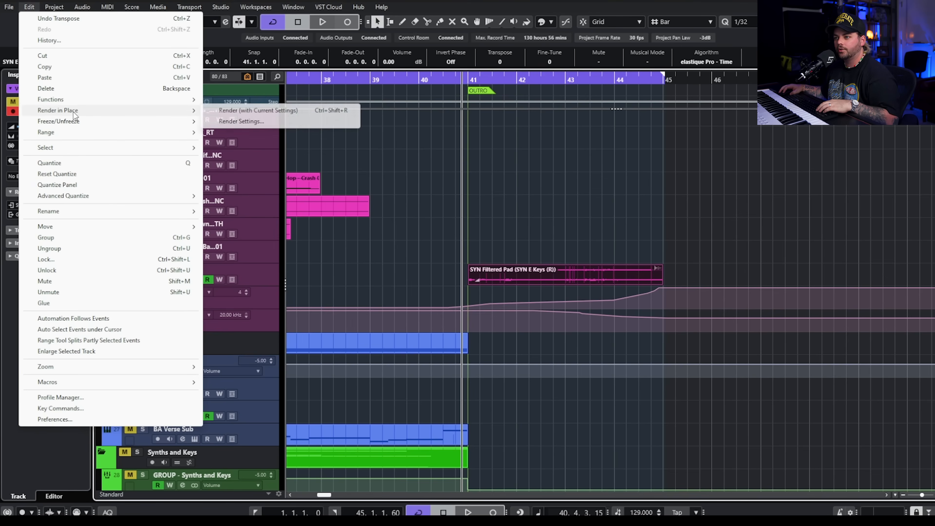
{"action": "left_click", "coordinate": [276, 121]}
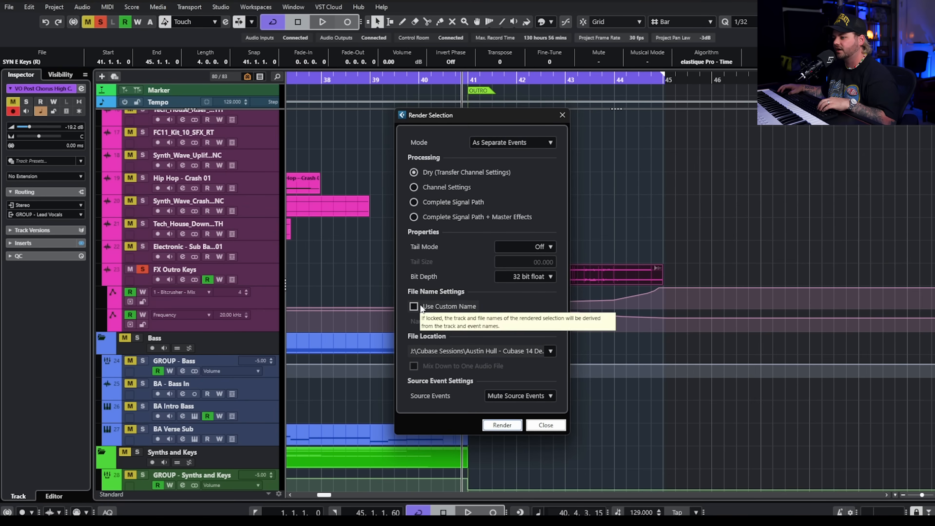
{"action": "left_click", "coordinate": [544, 427]}
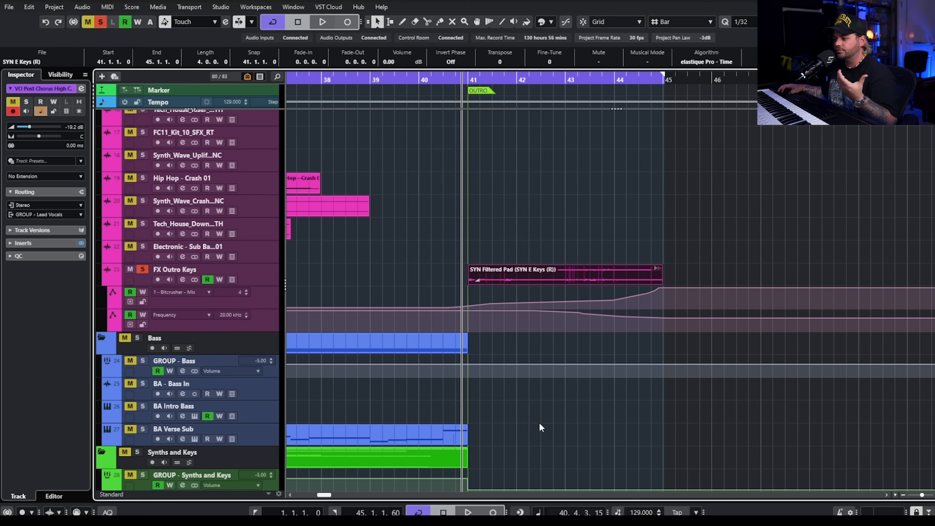
Deselect the event, play the soloed outro keys through the outro section, and stop playback
{"action": "left_click", "coordinate": [482, 199]}
{"action": "key", "text": "space"}
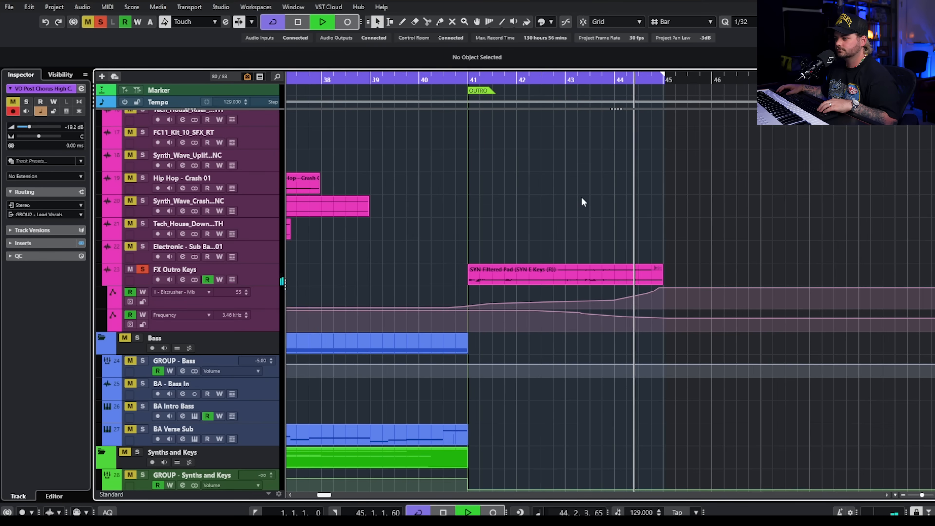
{"action": "key", "text": "space"}
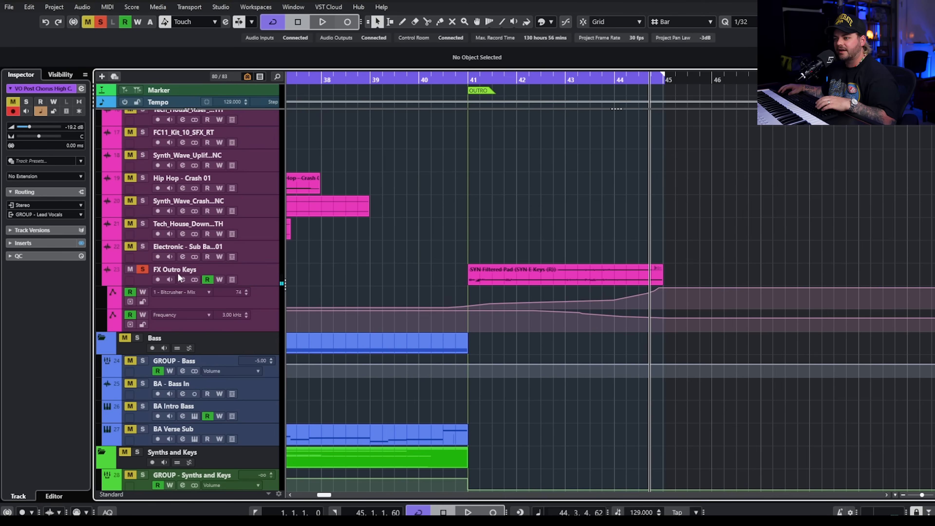
Open the FX Outro Keys channel's Bitcrusher and Underwater inserts, arrange them side by side, and close the channel settings
{"action": "left_click", "coordinate": [182, 277]}
{"action": "left_click", "coordinate": [173, 191]}
{"action": "left_click_drag", "start_coordinate": [904, 143], "coordinate": [325, 203]}
{"action": "left_click", "coordinate": [665, 141]}
{"action": "left_click_drag", "start_coordinate": [426, 202], "coordinate": [383, 92]}
{"action": "left_click", "coordinate": [183, 279]}
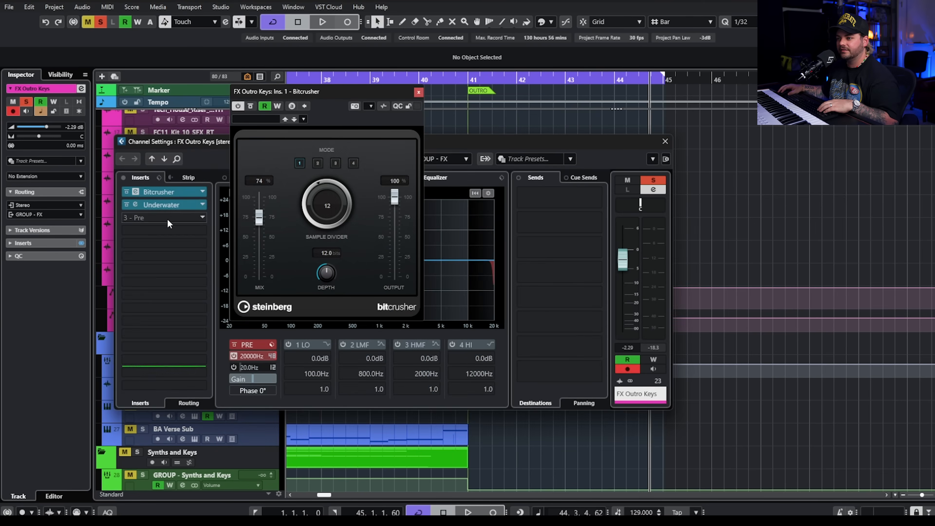
{"action": "left_click", "coordinate": [162, 204]}
{"action": "left_click", "coordinate": [666, 142]}
{"action": "left_click_drag", "start_coordinate": [908, 99], "coordinate": [515, 103]}
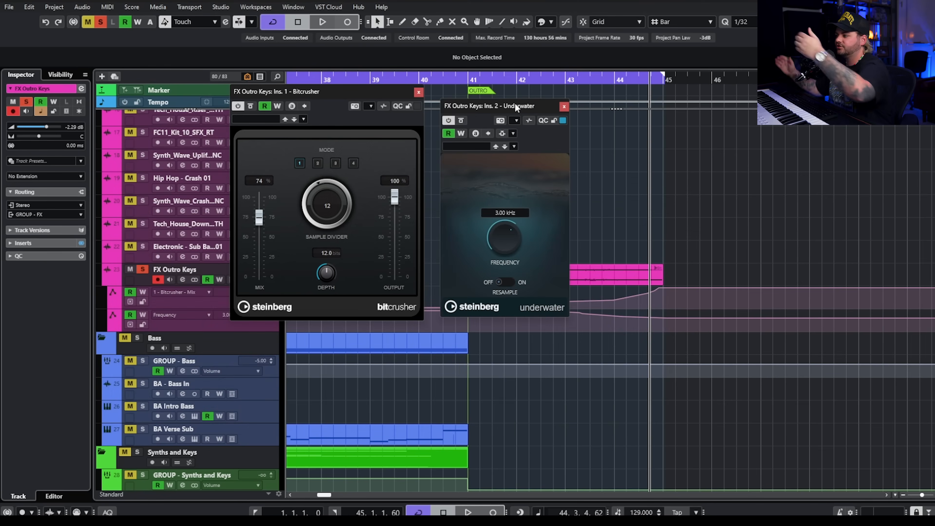
Play the outro from bar 41 while watching the automated Bitcrusher mix and Underwater frequency, and close both plug-ins
{"action": "key", "text": "space"}
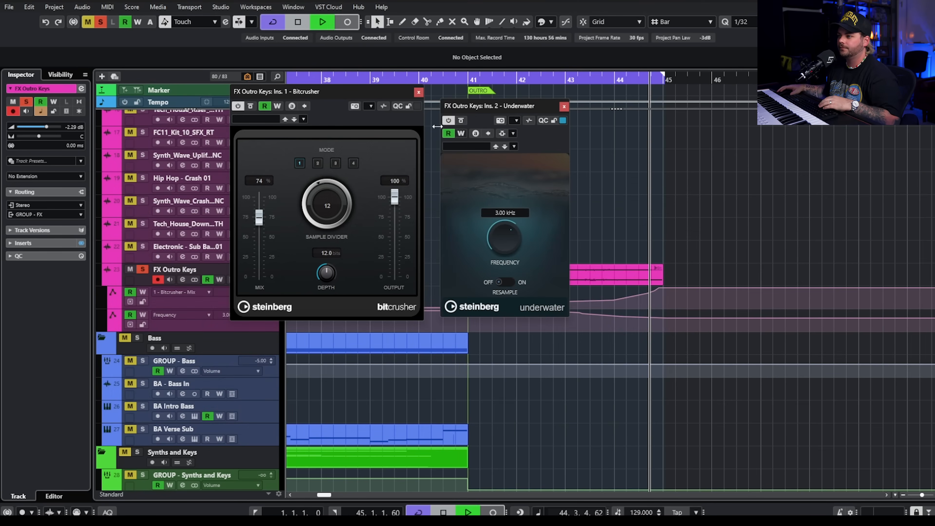
{"action": "left_click", "coordinate": [469, 81]}
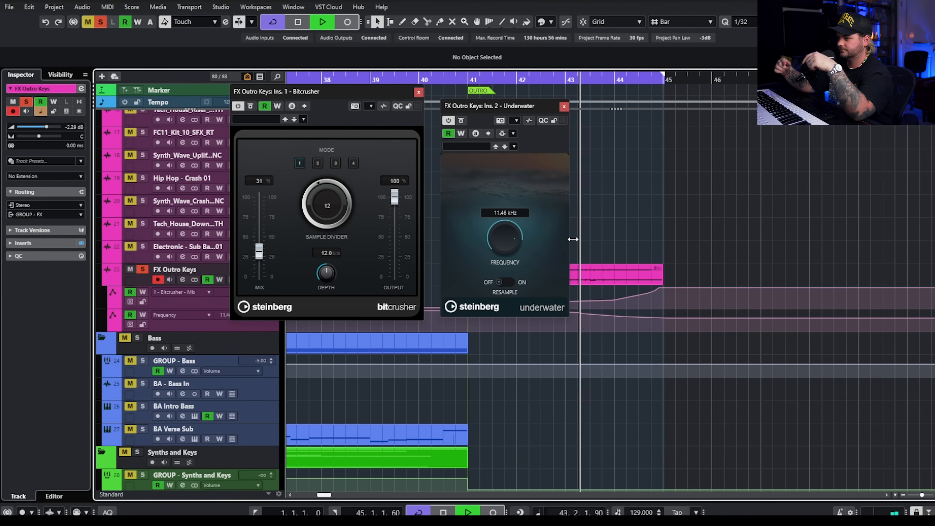
{"action": "key", "text": "space"}
{"action": "left_click", "coordinate": [564, 108]}
{"action": "left_click", "coordinate": [418, 92]}
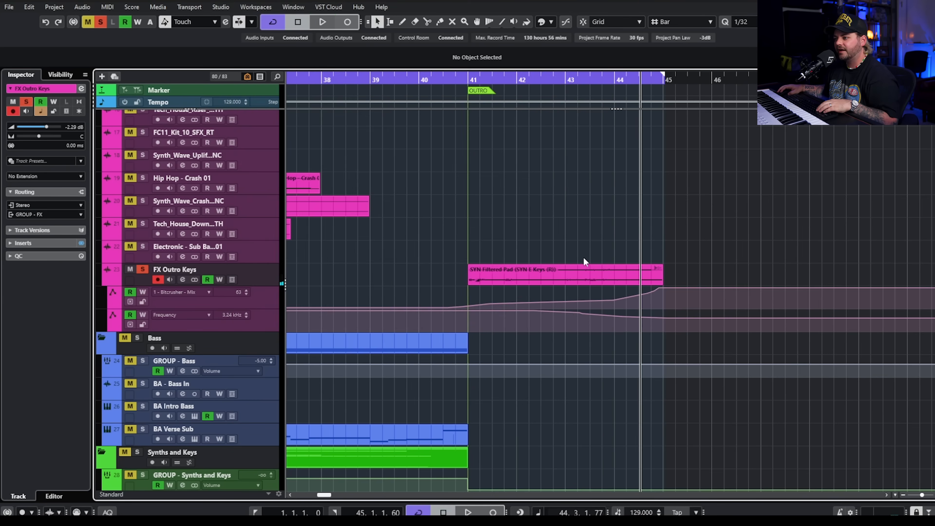
Open Direct Offline Processing for the outro keys event by adding a Pitch Shift, and delete the duplicate Pitch Shift process
{"action": "double_click", "coordinate": [589, 281]}
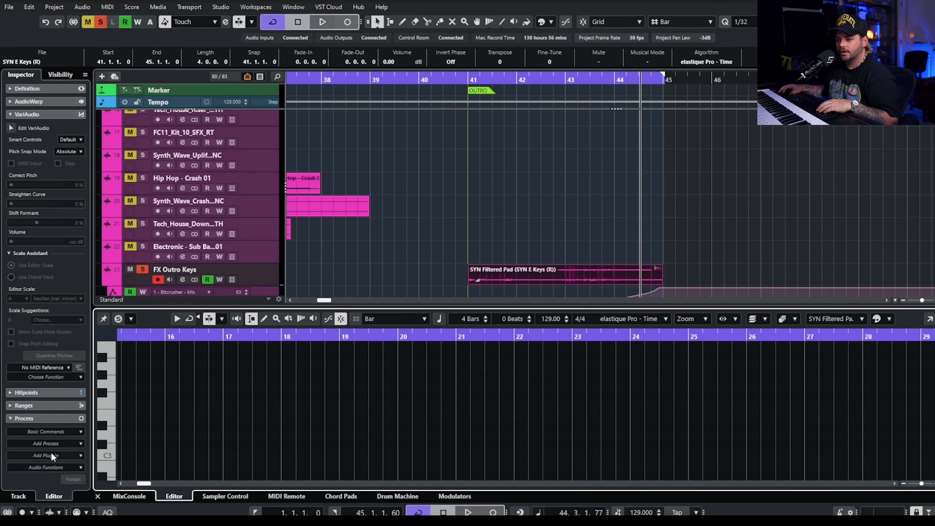
{"action": "left_click", "coordinate": [51, 445]}
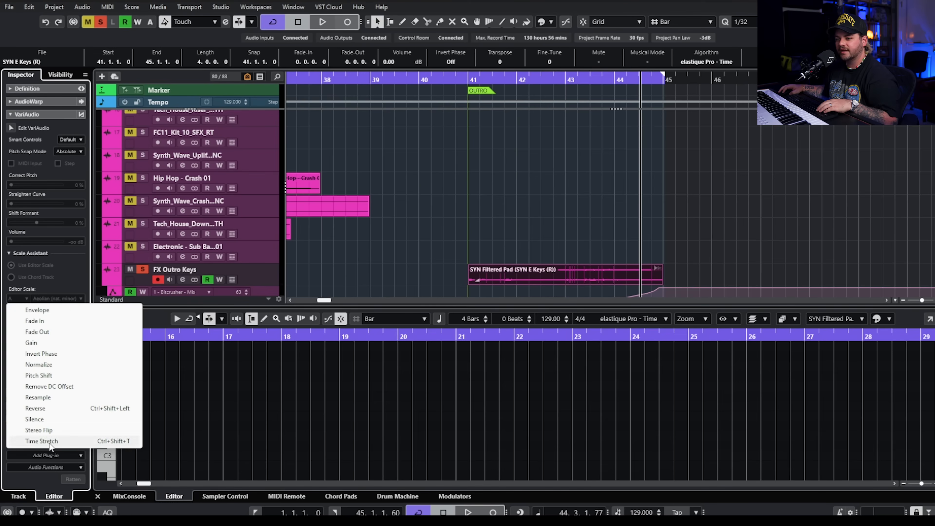
{"action": "left_click", "coordinate": [59, 374]}
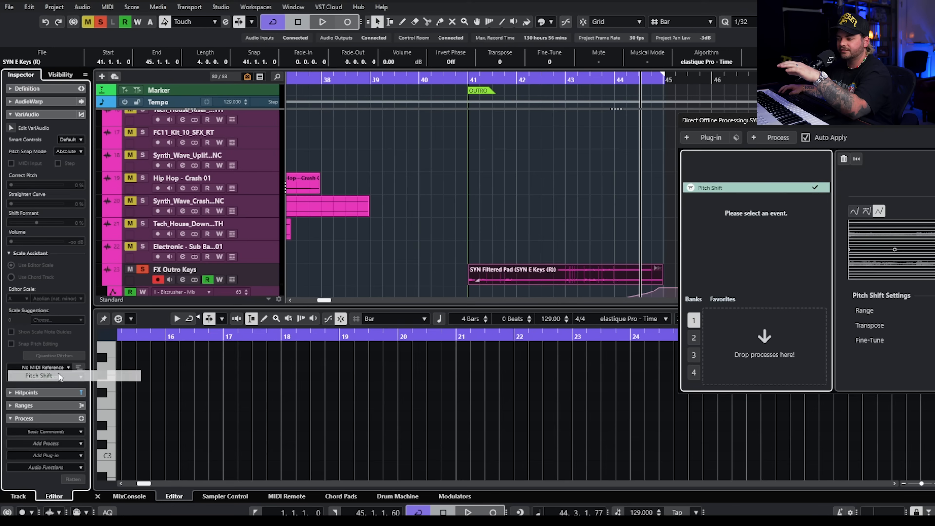
{"action": "right_click", "coordinate": [279, 191]}
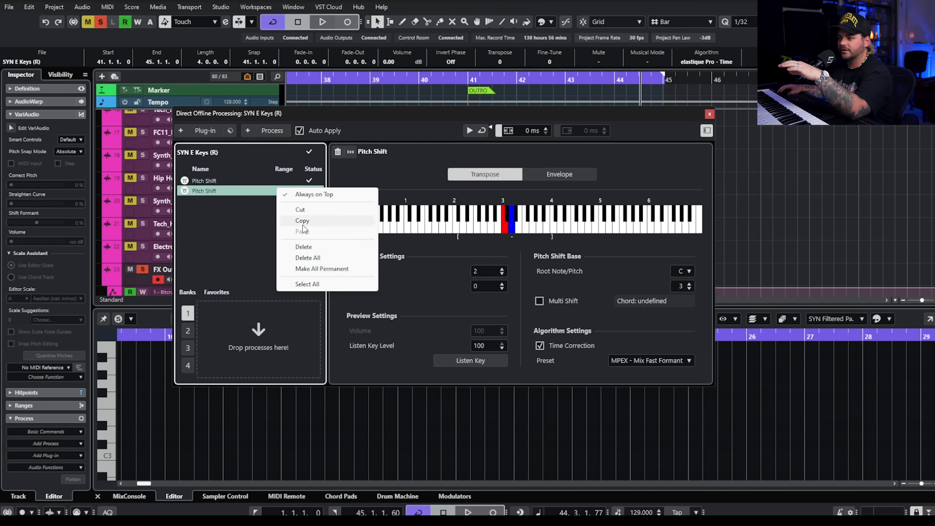
{"action": "left_click", "coordinate": [304, 247]}
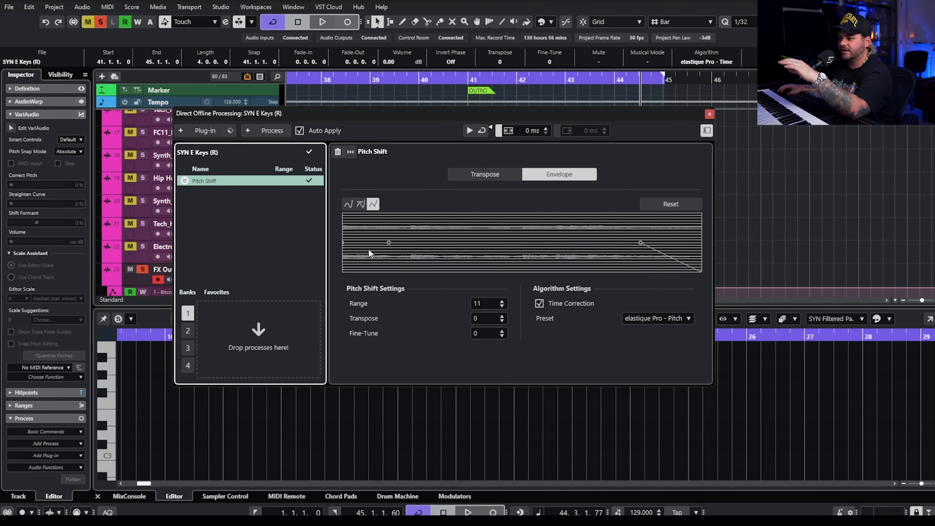
Set the Pitch Shift envelope's range to 24 and audition the final bars of the outro keys
{"action": "left_click", "coordinate": [641, 245]}
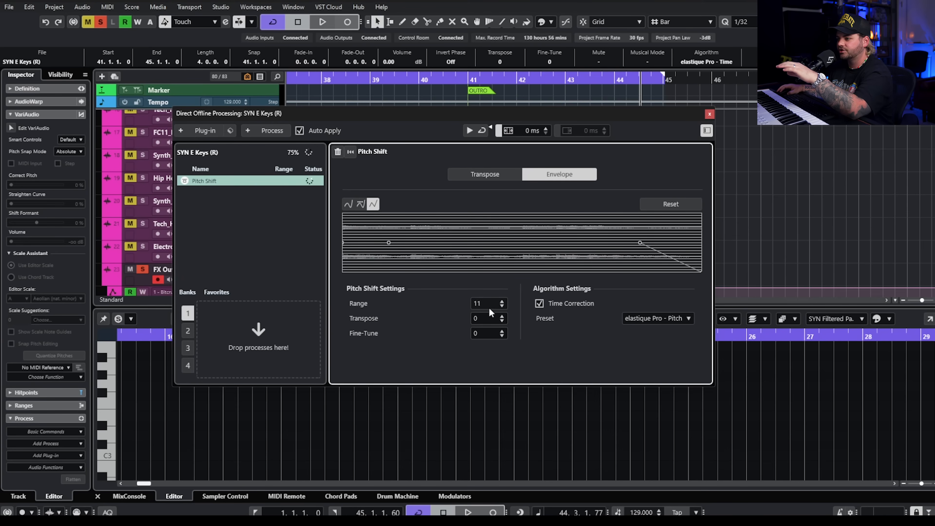
{"action": "left_click_drag", "start_coordinate": [483, 304], "coordinate": [499, 292]}
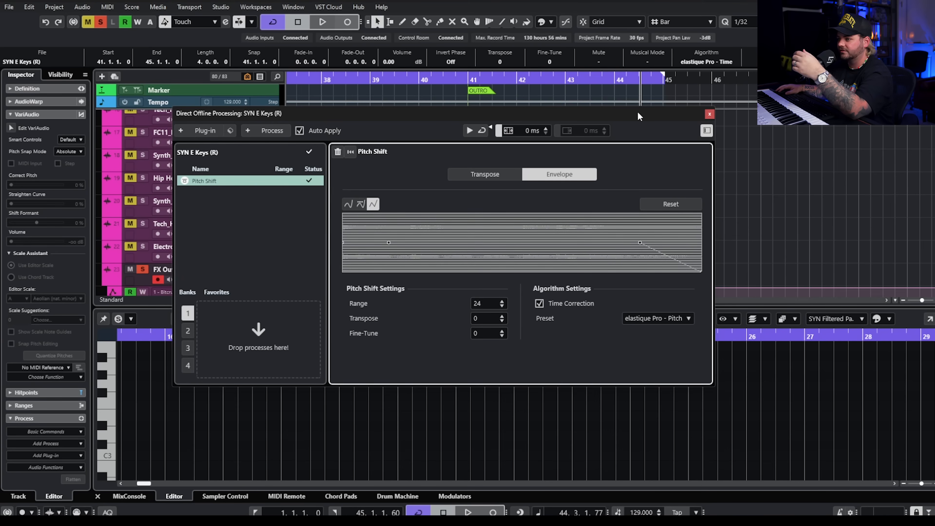
{"action": "left_click_drag", "start_coordinate": [638, 111], "coordinate": [395, 213]}
{"action": "left_click", "coordinate": [595, 80]}
{"action": "key", "text": "space"}
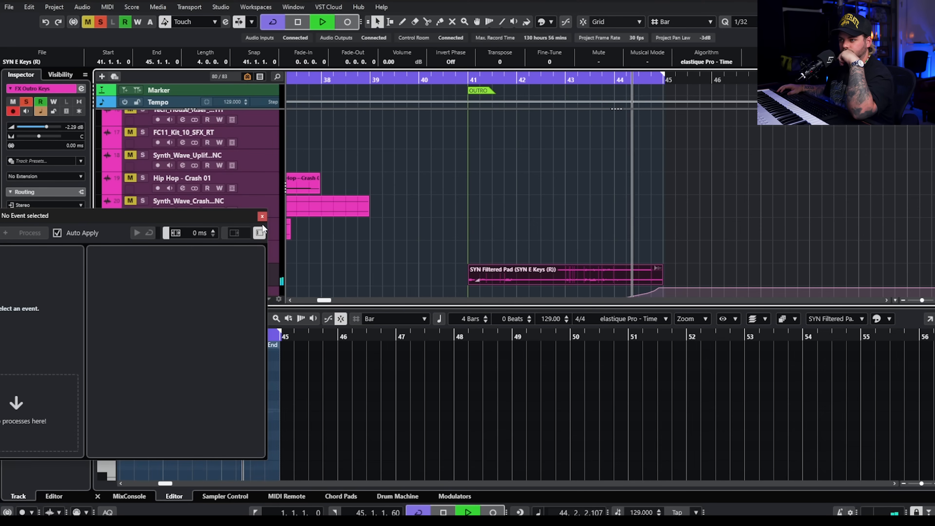
{"action": "key", "text": "space"}
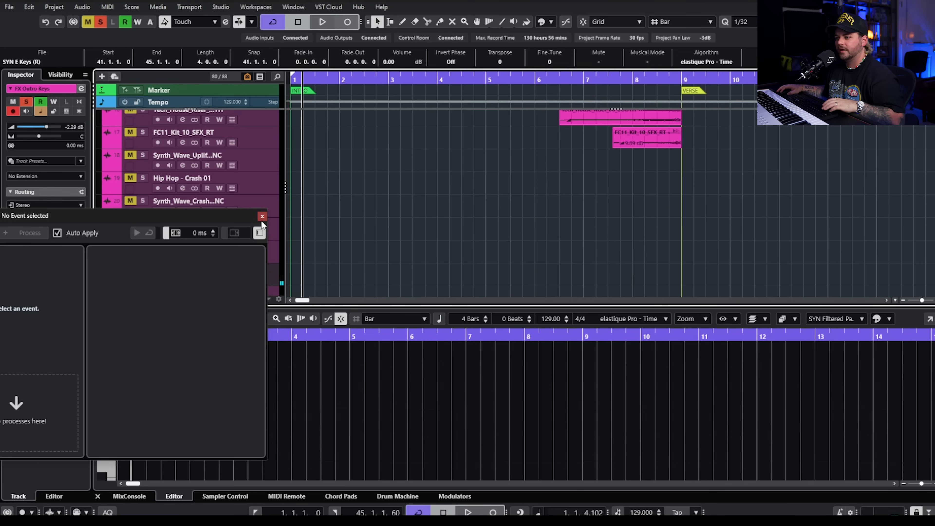
{"action": "left_click", "coordinate": [261, 220]}
Reopen the outro keys event in the editor, examine the list of offline processes, and close the editor
{"action": "key", "text": "g"}
{"action": "scroll", "coordinate": [631, 222], "scroll_direction": "right", "scroll_amount": 10}
{"action": "scroll", "coordinate": [634, 240], "scroll_direction": "right", "scroll_amount": 2}
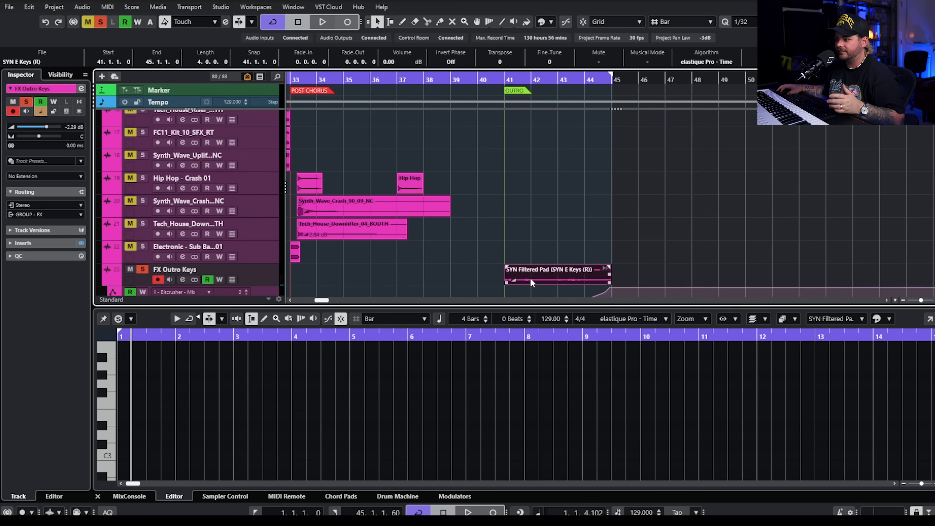
{"action": "double_click", "coordinate": [529, 276]}
{"action": "left_click", "coordinate": [58, 433]}
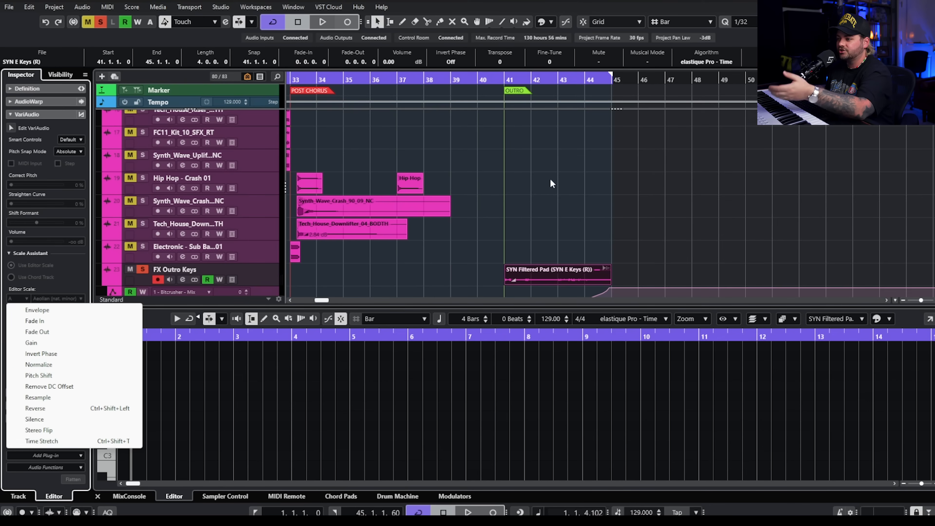
{"action": "left_click", "coordinate": [573, 194]}
{"action": "key", "text": "Return"}
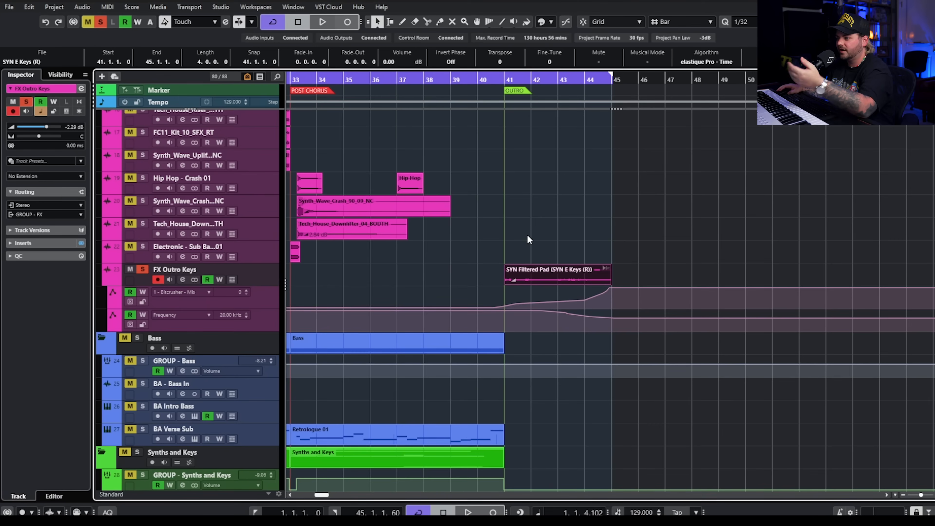
Survey the full arrangement from intro to outro, examining the FX, drum, vocal, send and group tracks
{"action": "scroll", "coordinate": [479, 241], "scroll_direction": "left", "scroll_amount": 10}
{"action": "scroll", "coordinate": [419, 254], "scroll_direction": "down", "scroll_amount": 3}
{"action": "scroll", "coordinate": [414, 247], "scroll_direction": "left", "scroll_amount": 2}
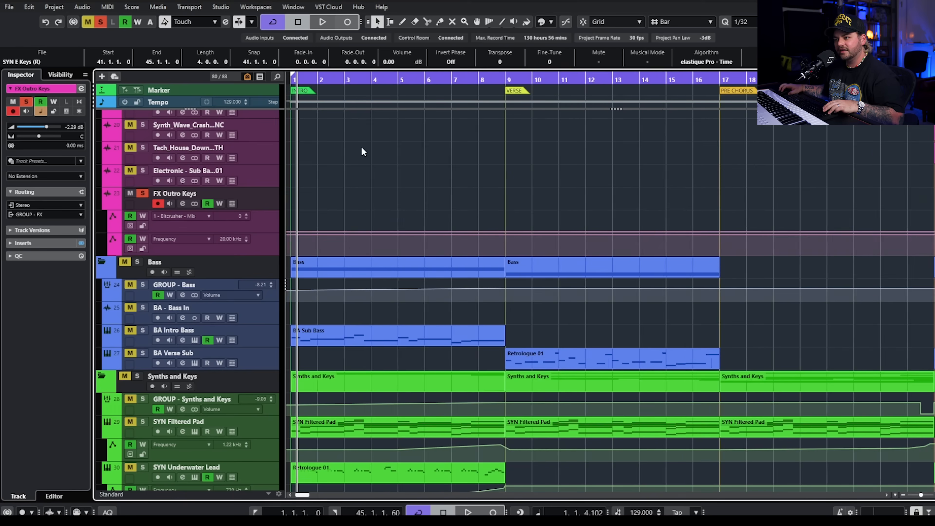
{"action": "scroll", "coordinate": [361, 173], "scroll_direction": "up", "scroll_amount": 15}
{"action": "scroll", "coordinate": [403, 248], "scroll_direction": "down", "scroll_amount": 12}
{"action": "scroll", "coordinate": [445, 251], "scroll_direction": "down", "scroll_amount": 6, "text": "ctrl"}
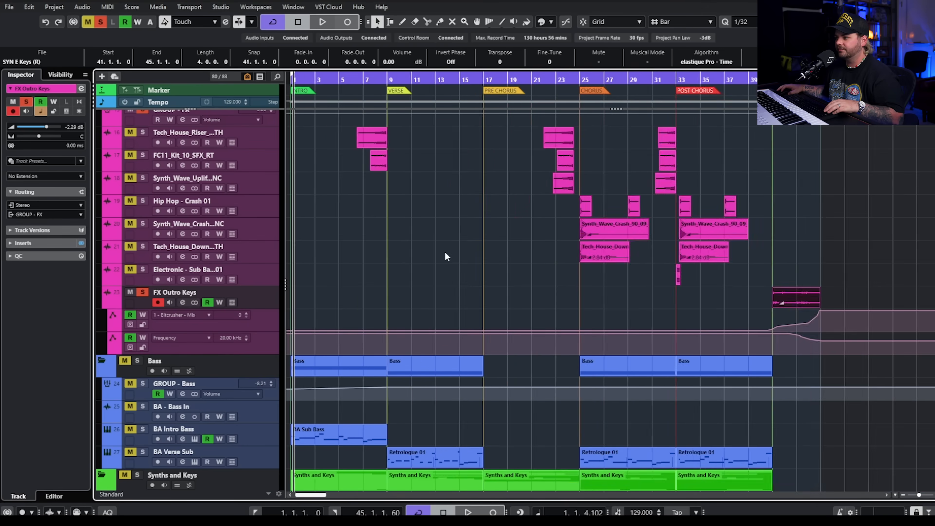
{"action": "scroll", "coordinate": [447, 236], "scroll_direction": "up", "scroll_amount": 10}
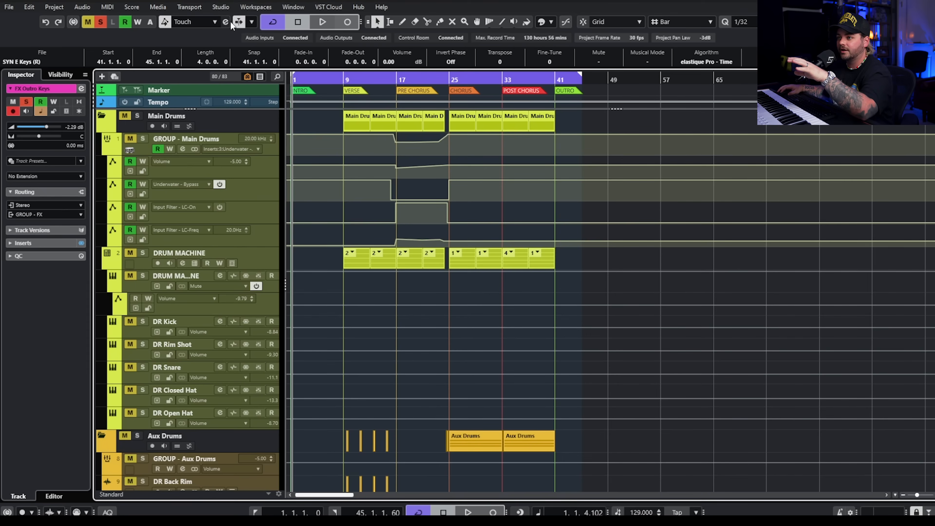
{"action": "scroll", "coordinate": [468, 243], "scroll_direction": "down", "scroll_amount": 20}
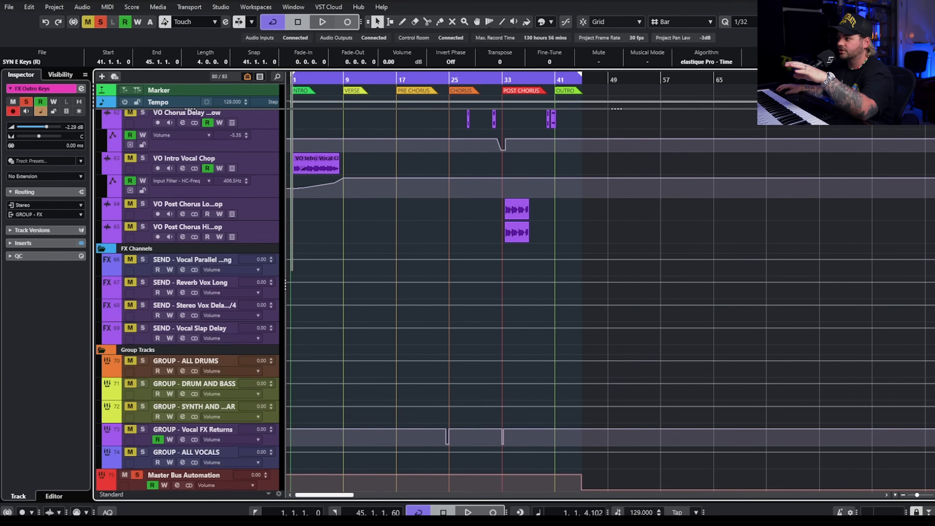
Show the lower zone below the arrangement and go to the group tracks and Master Bus Automation track
{"action": "key", "text": "ctrl+alt+b"}
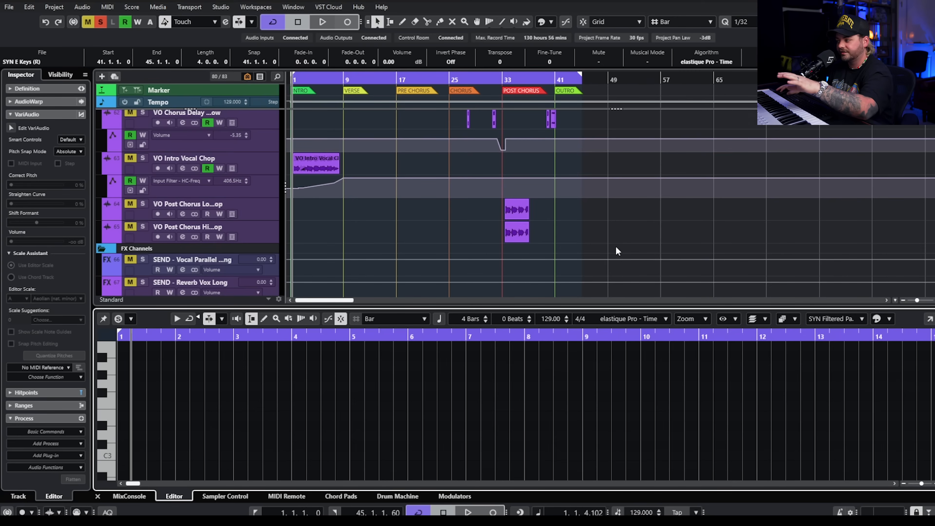
{"action": "scroll", "coordinate": [616, 245], "scroll_direction": "down", "scroll_amount": 5}
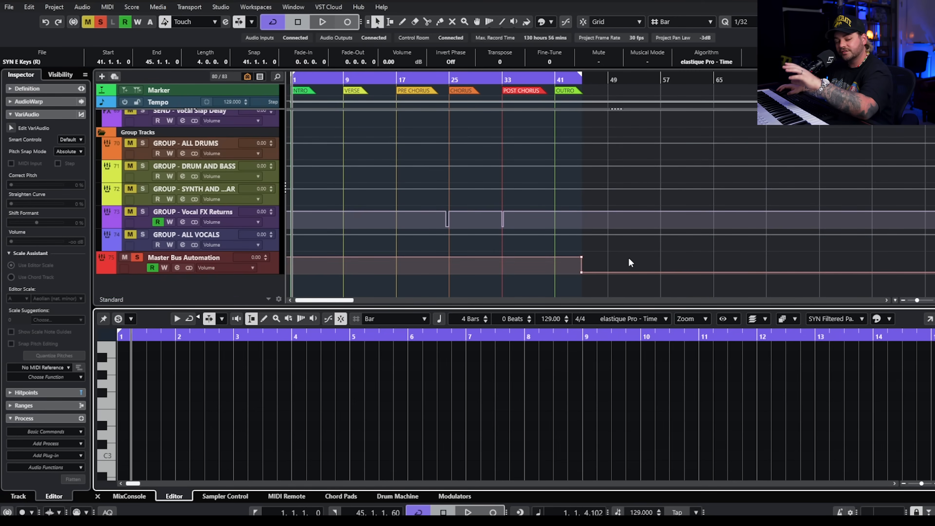